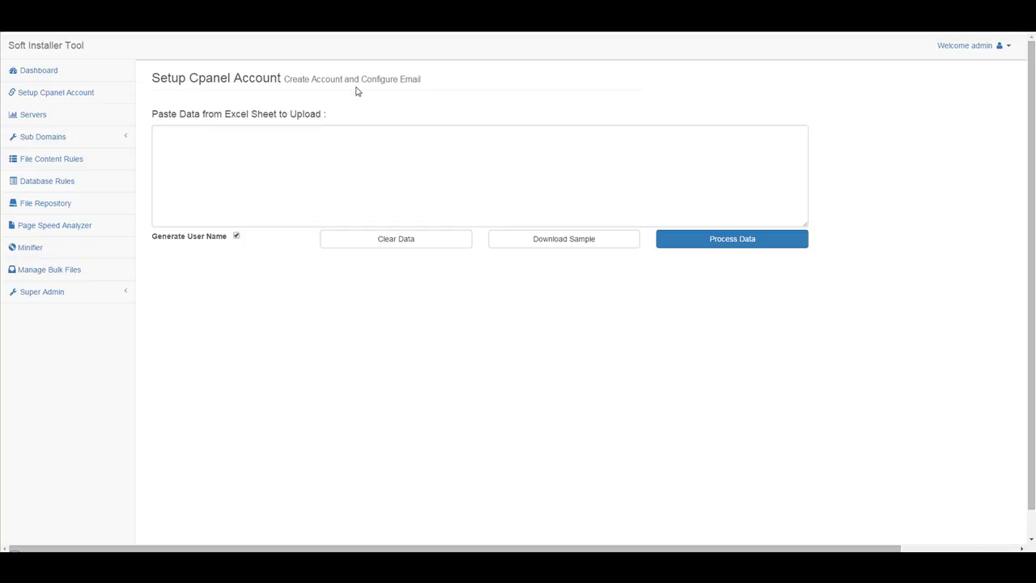
In the Setup Cpanel Account section, focus the box for pasting Excel data.
left_click_drag(277, 78, 169, 78)
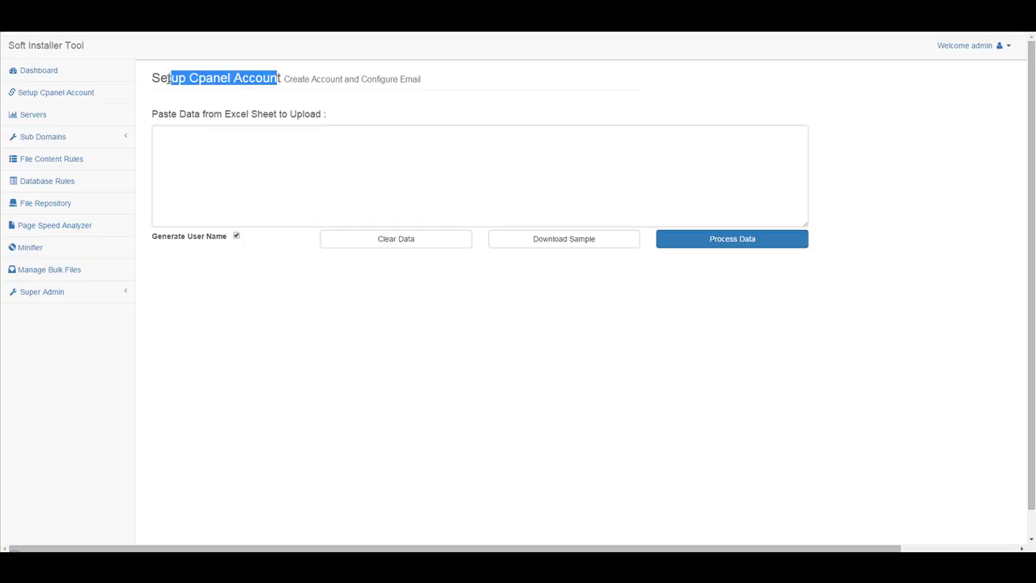
left_click(351, 167)
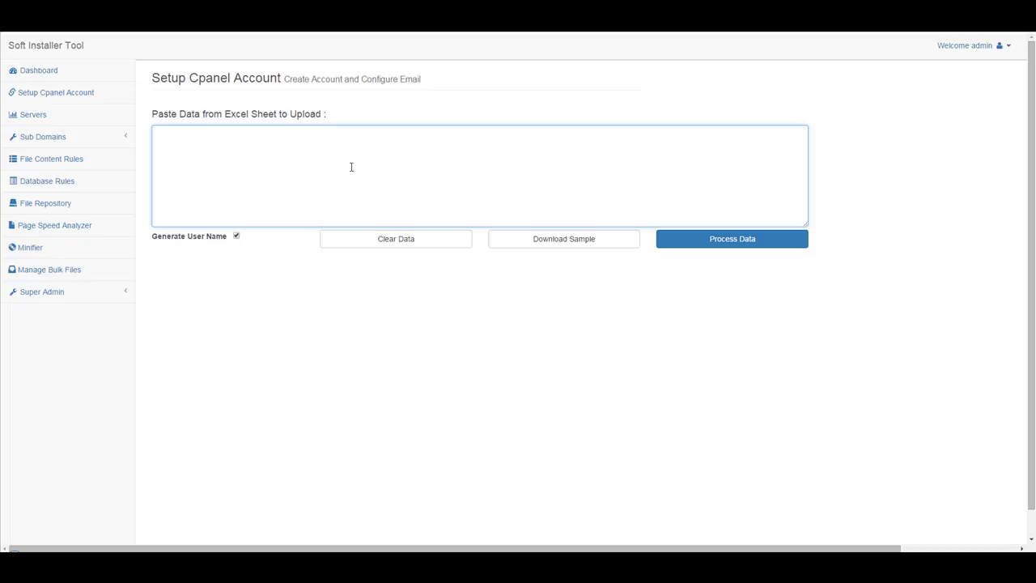
left_click(241, 169)
Select the whole Excel account-data sheet, headers and 28 rows, and copy it.
key("alt+Tab")
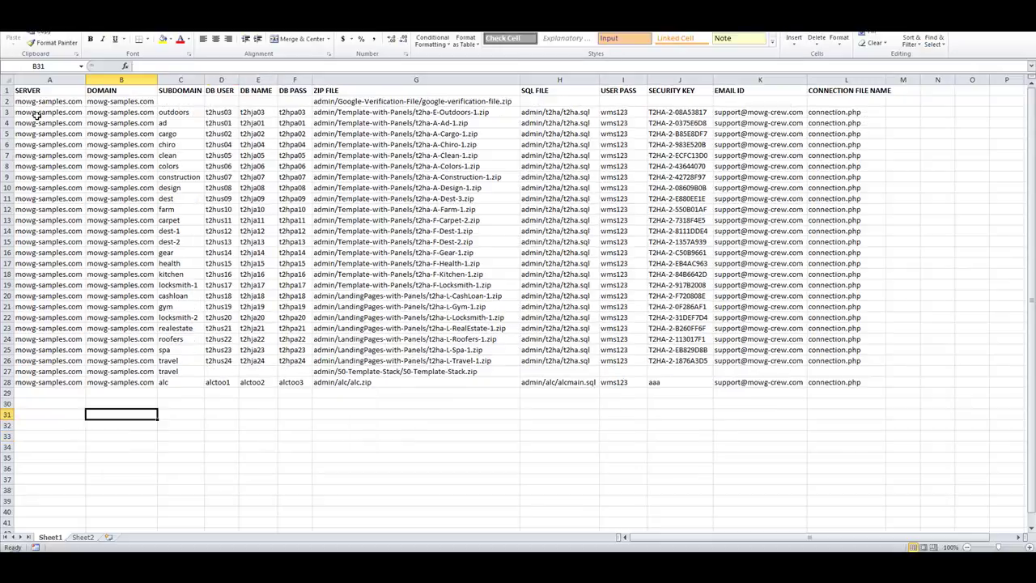
left_click_drag(45, 92, 852, 389)
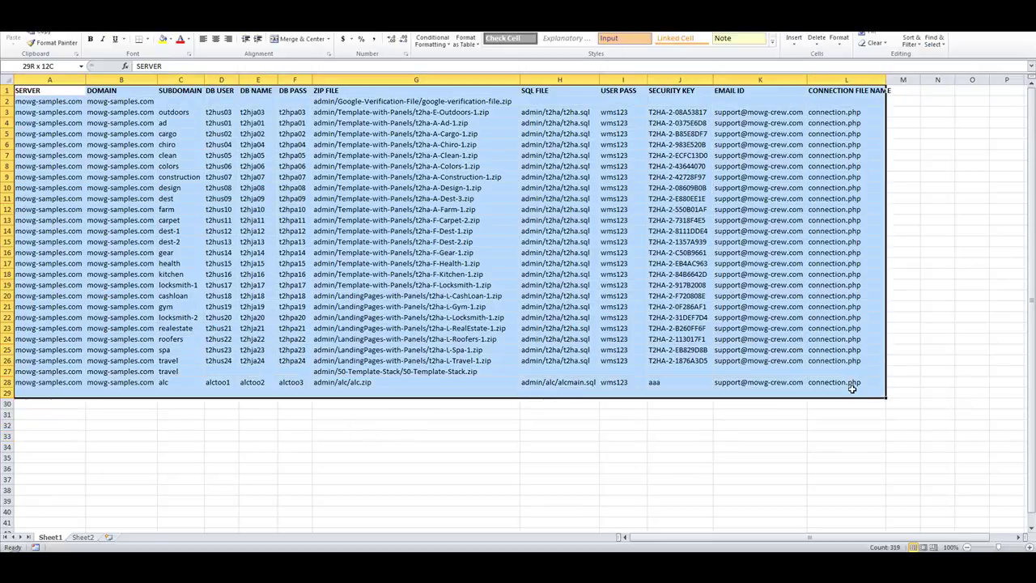
left_click(761, 451)
left_click(4, 78)
right_click(43, 108)
left_click(65, 134)
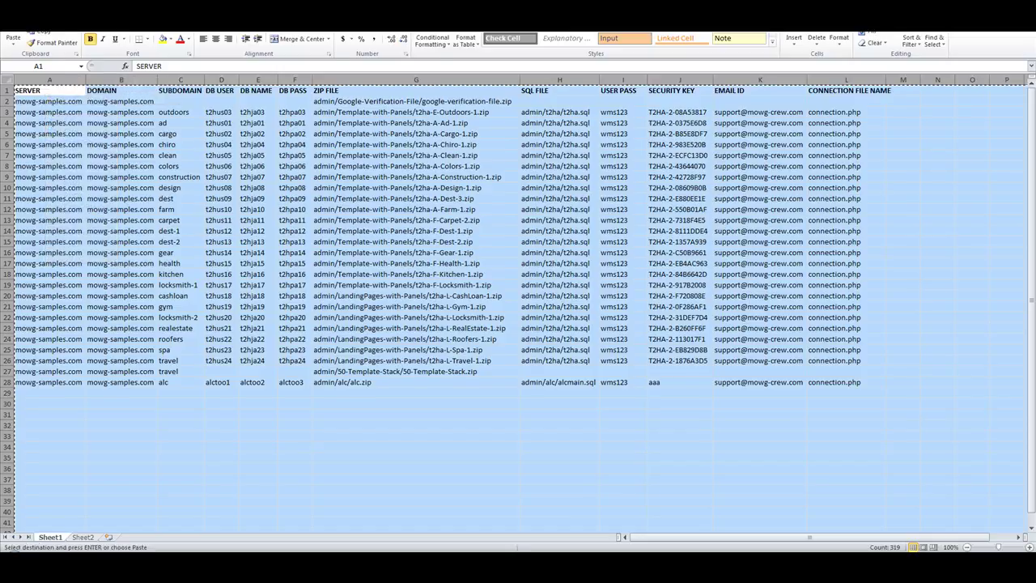
key("alt+Tab")
right_click(391, 169)
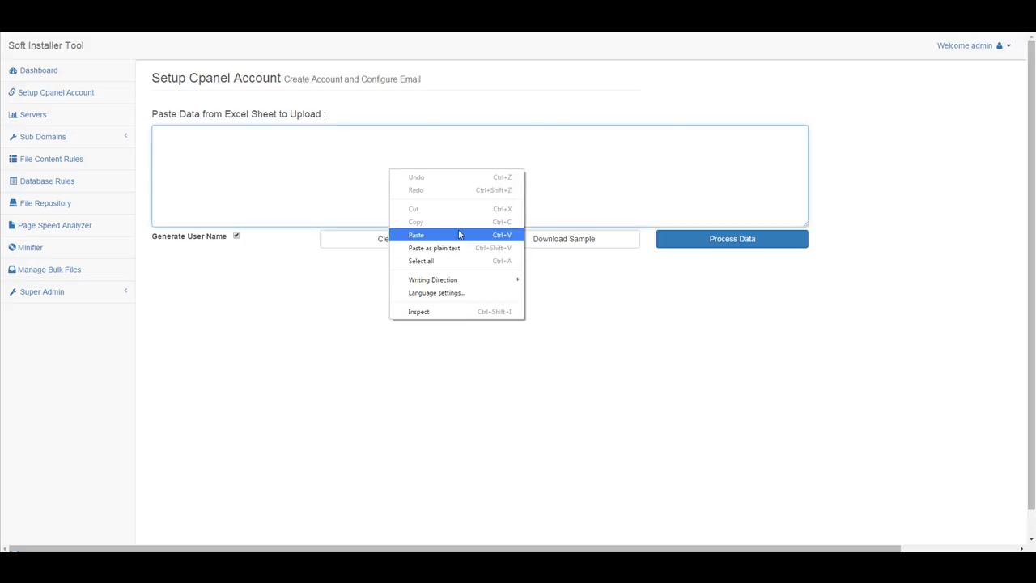
left_click(459, 234)
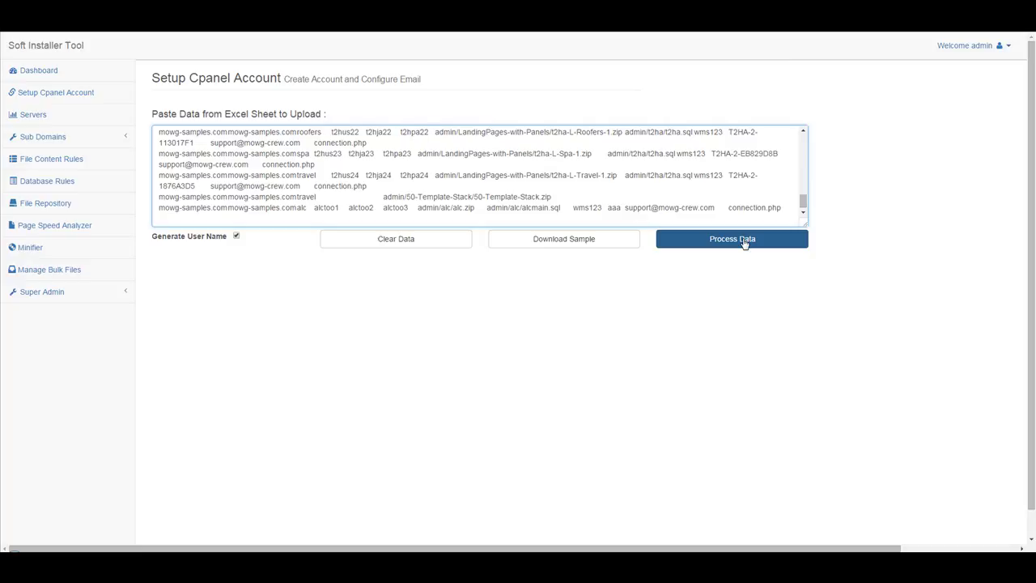
left_click(743, 240)
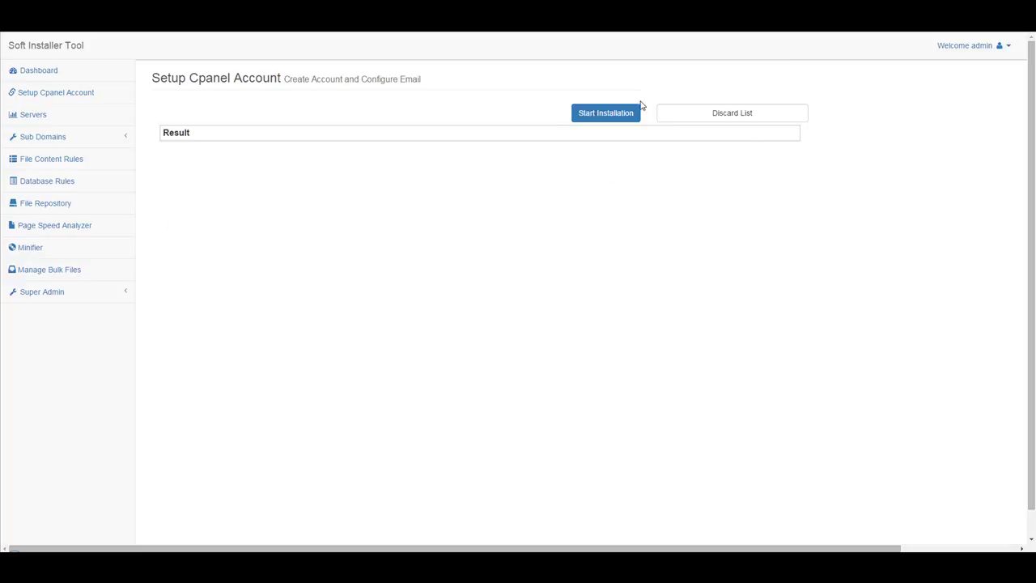
left_click(718, 115)
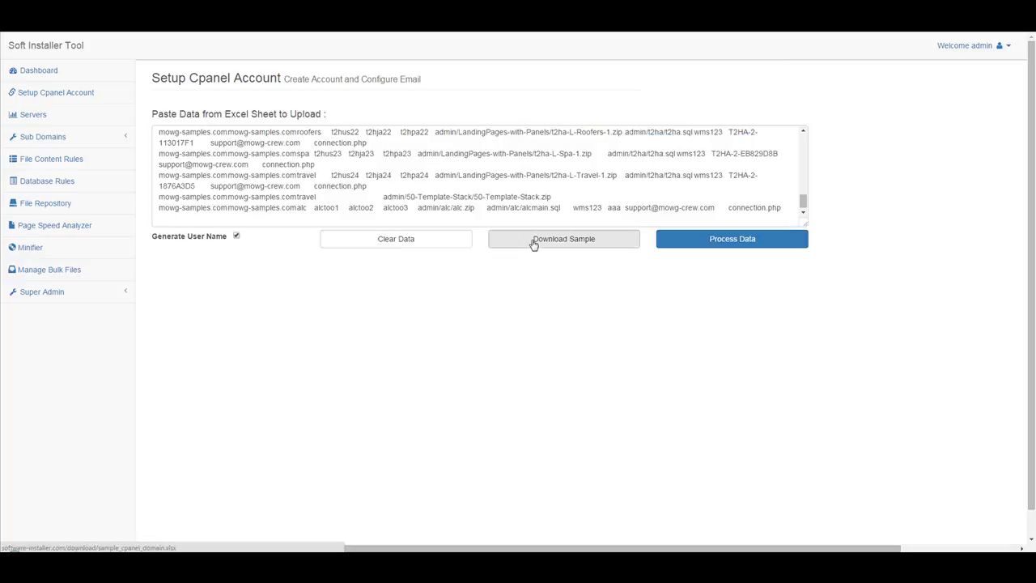
left_click(407, 245)
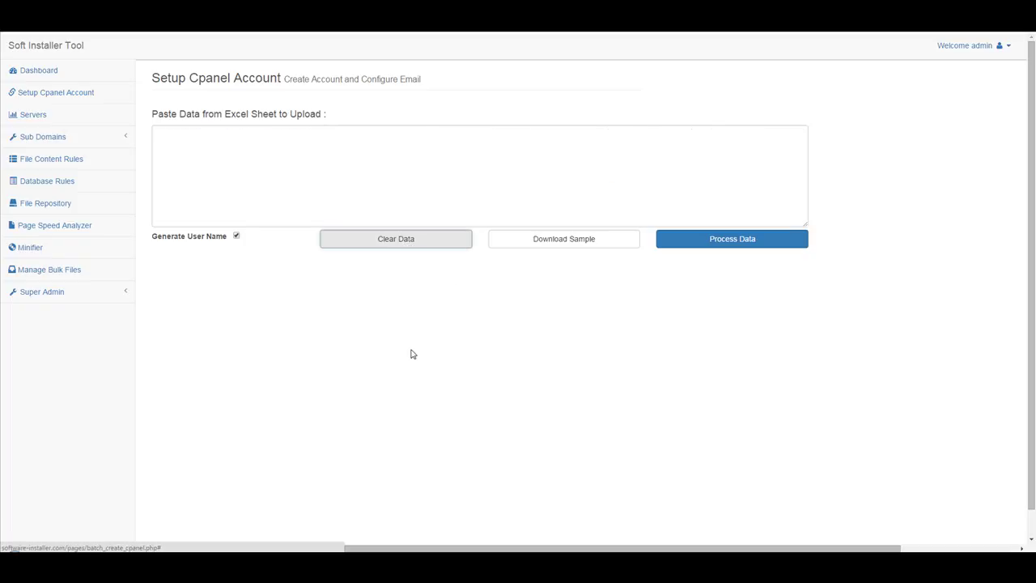
Maximize Excel, clear the whole-sheet selection and select the SERVER values A2–A28.
left_click_drag(1035, 33, 408, 32)
double_click(380, 91)
left_click(364, 468)
left_click_drag(51, 101, 56, 178)
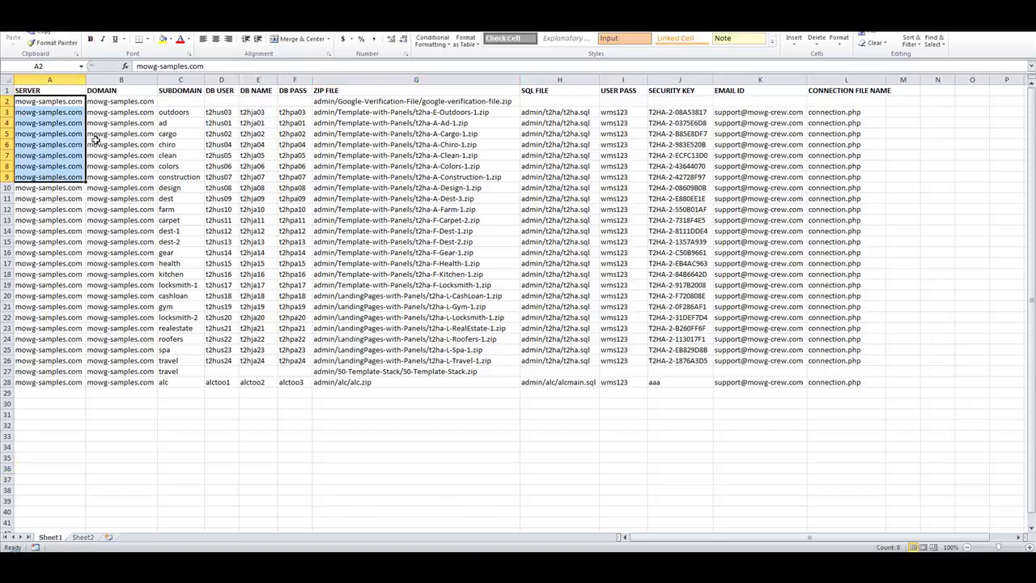
left_click(58, 102)
left_click_drag(57, 102, 58, 380)
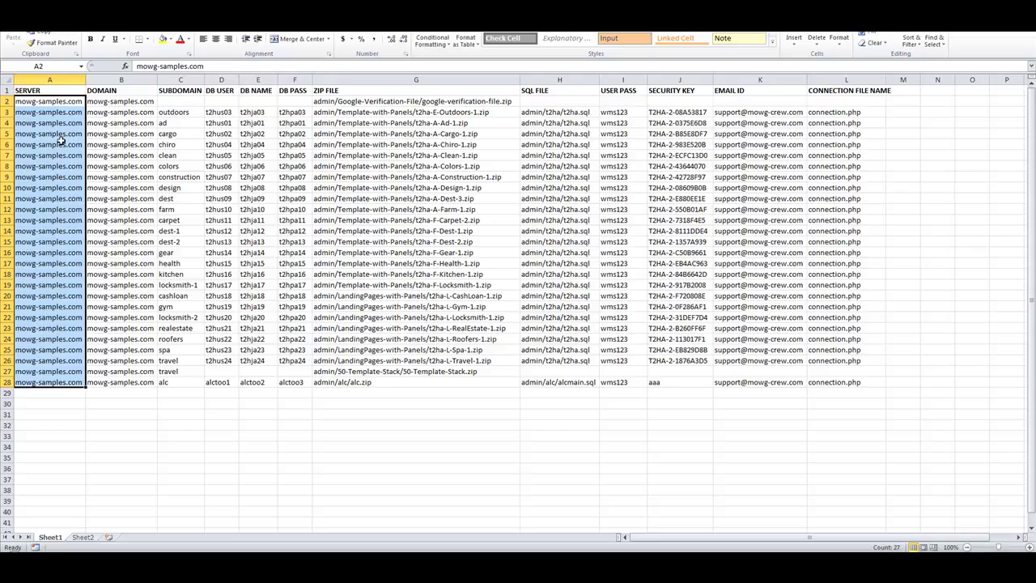
Select the DOMAIN values B2–B28, reselect SERVER values A2–A28, then point at the DOMAIN header.
left_click_drag(114, 101, 138, 378)
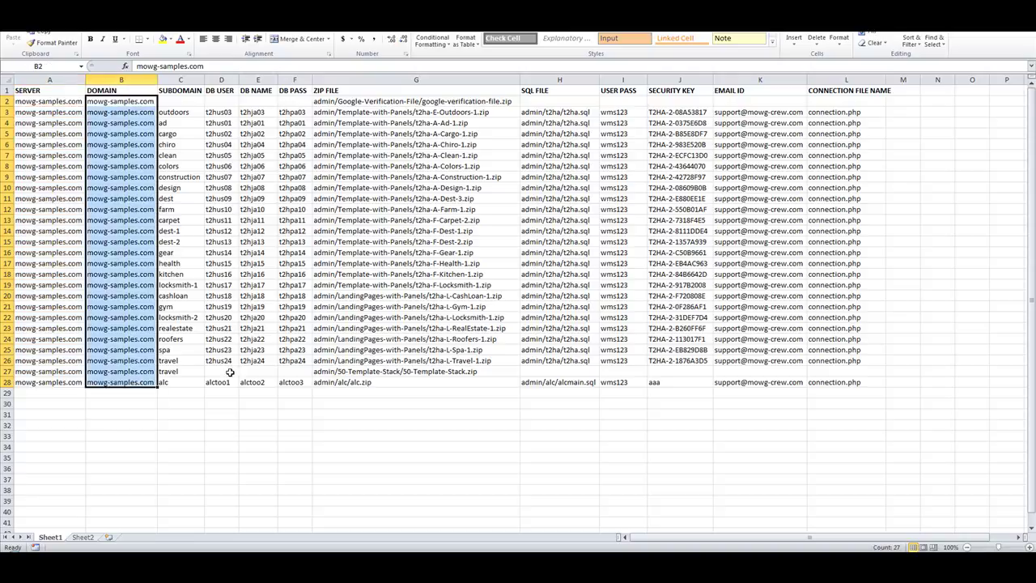
left_click(51, 90)
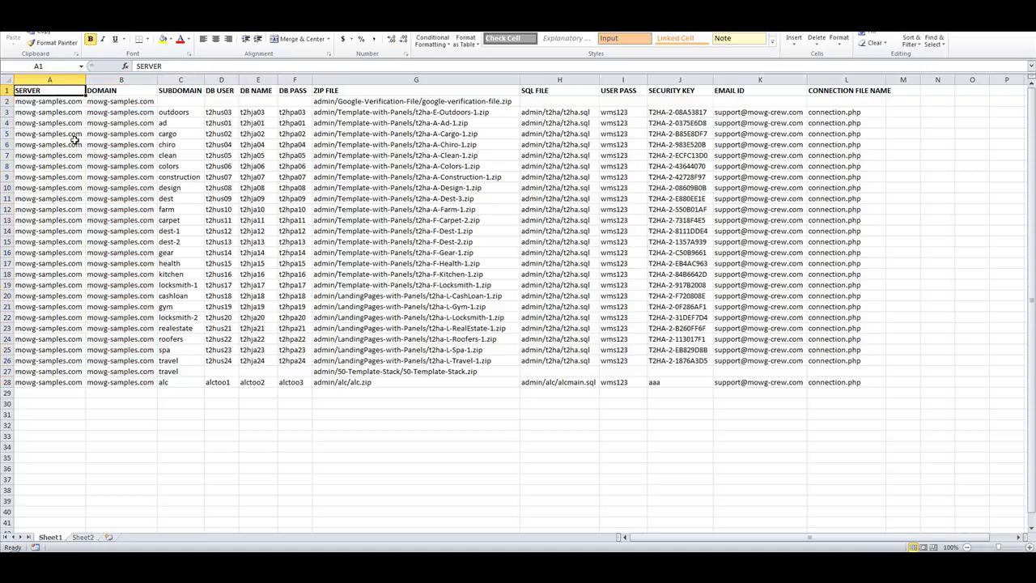
left_click(61, 101)
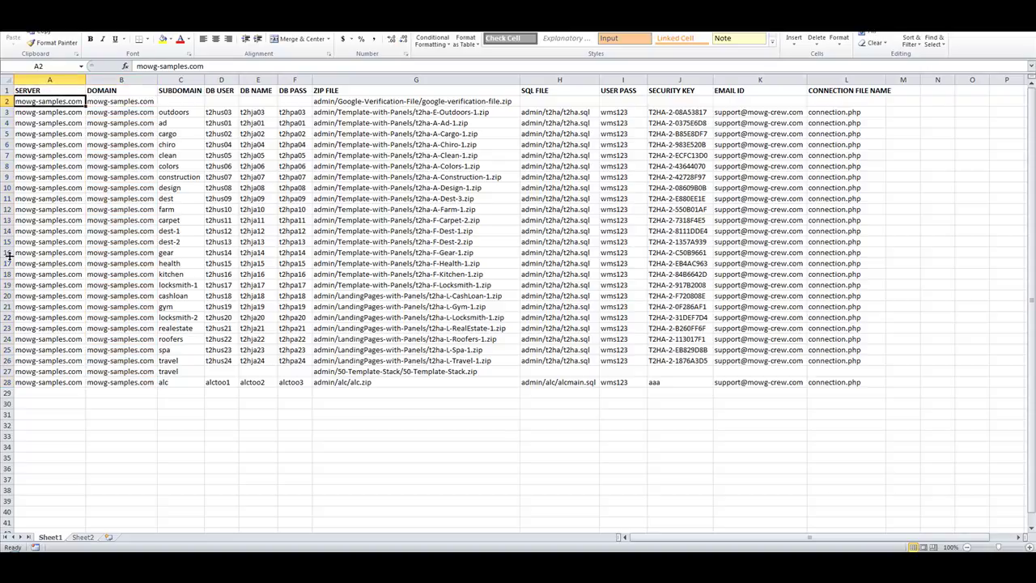
left_click_drag(50, 101, 55, 382)
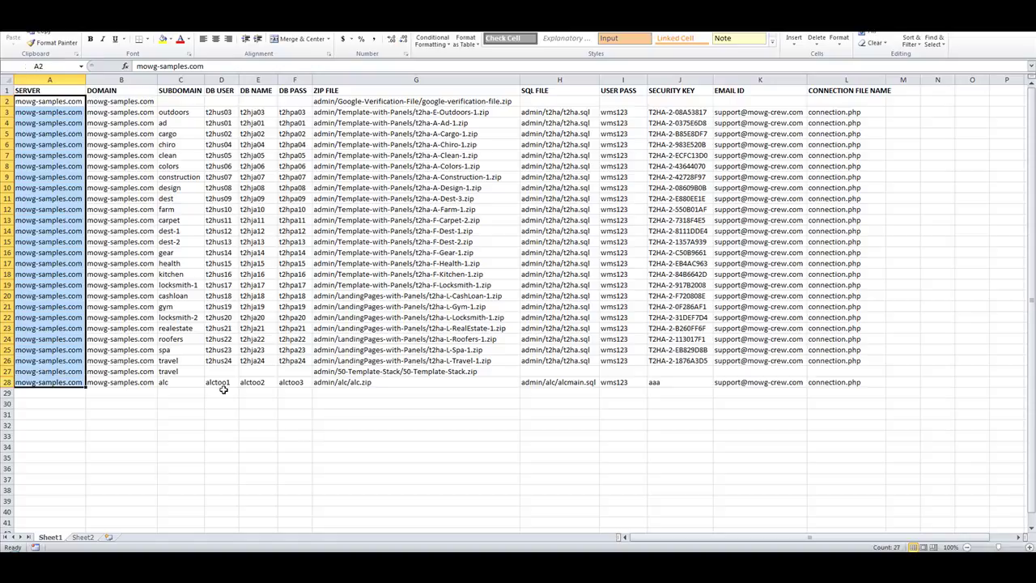
left_click(295, 435)
left_click(126, 92)
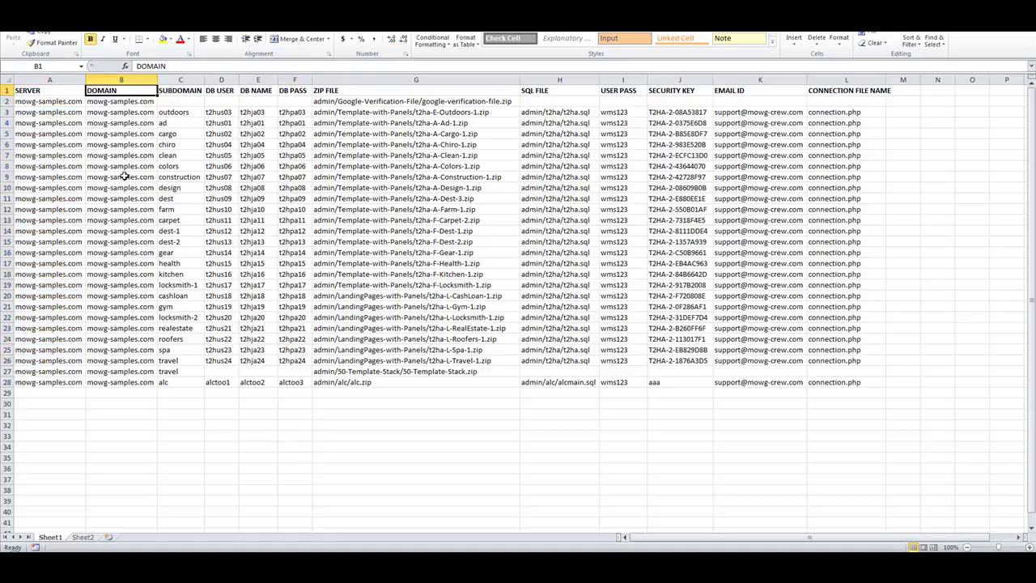
Check cells B2, B3, A2 and B2 holding mowg-samples.com, then return to the Manage Repository page.
left_click(114, 103)
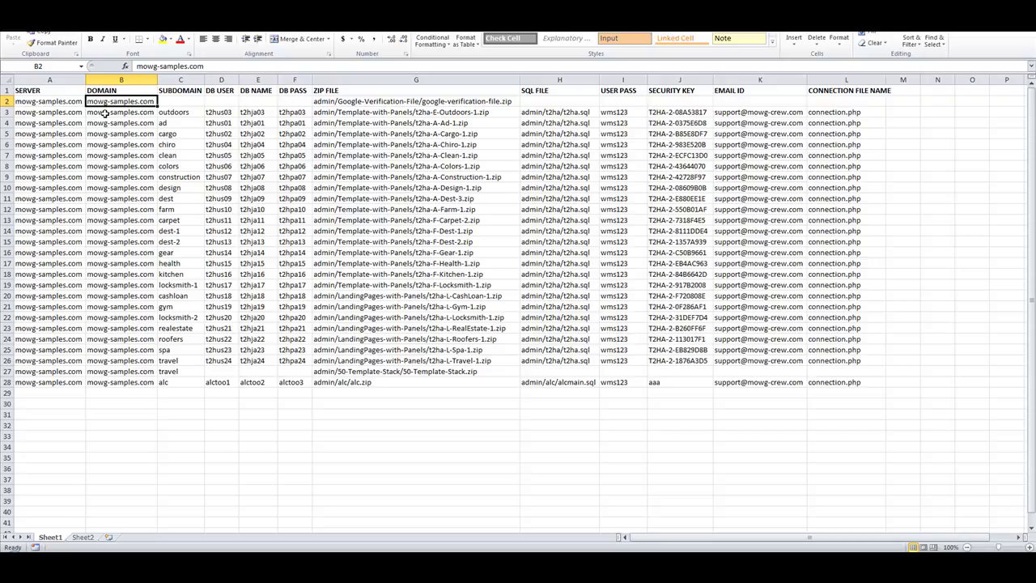
left_click(108, 116)
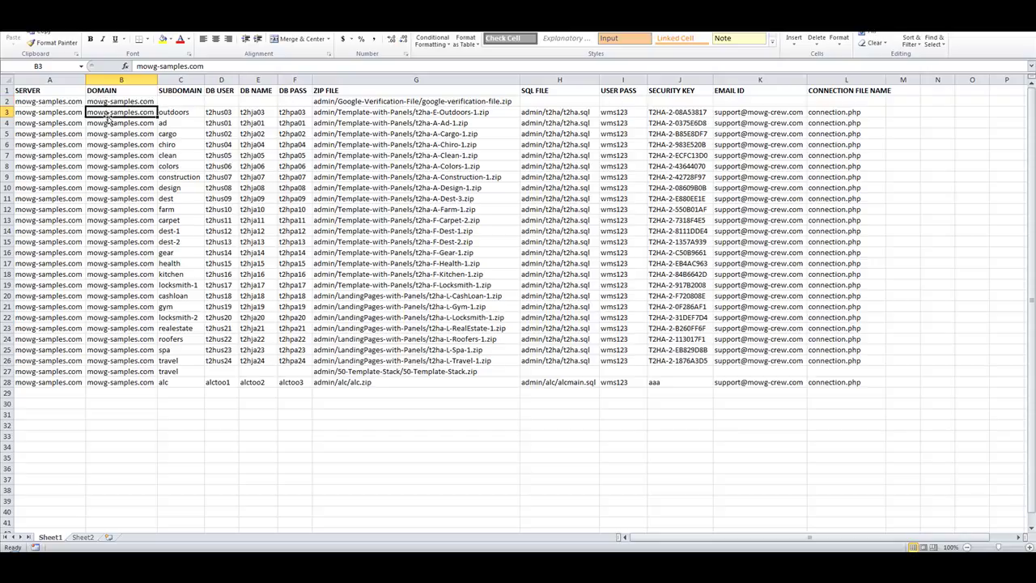
left_click(51, 102)
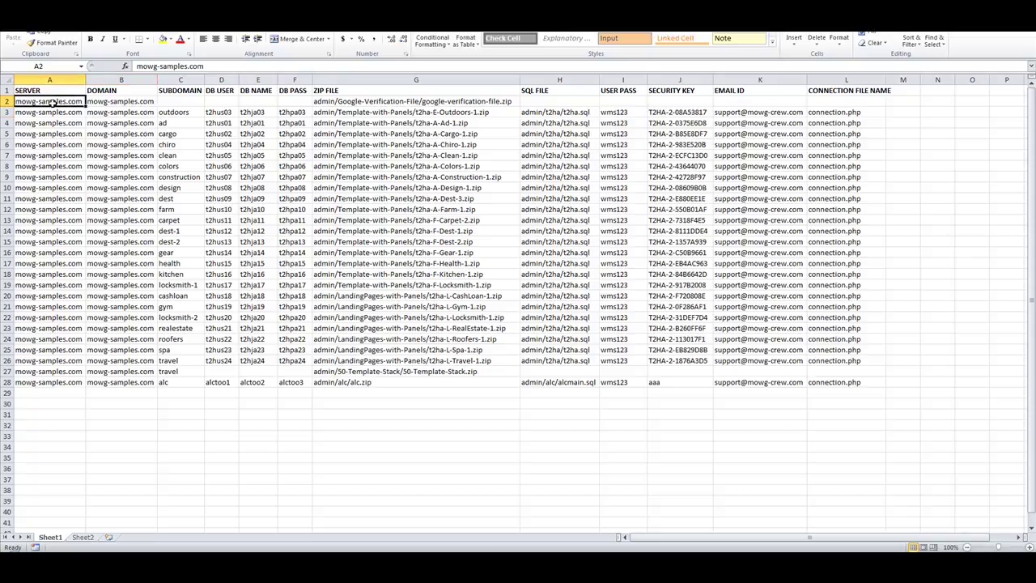
left_click(128, 103)
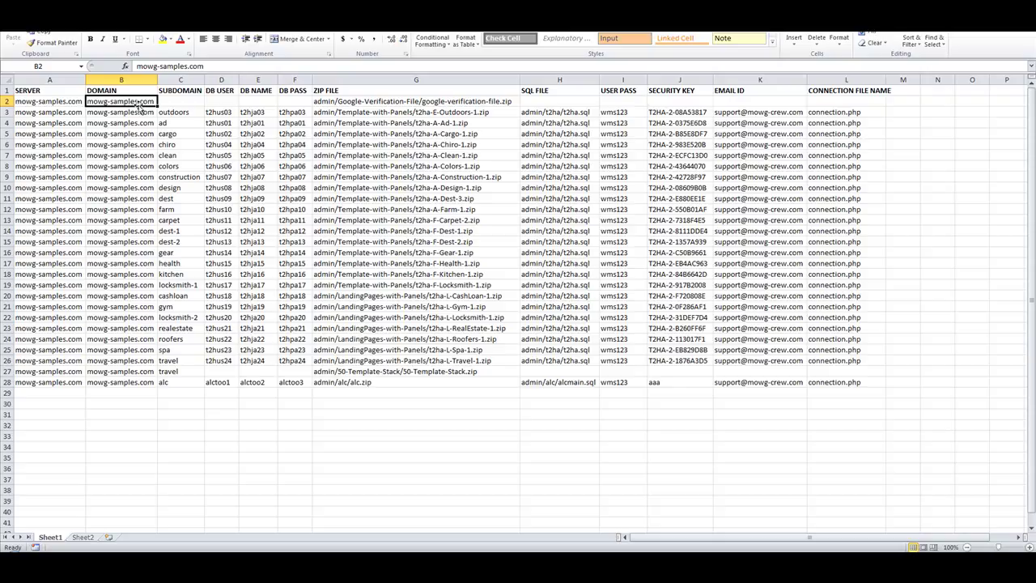
key("alt+Tab")
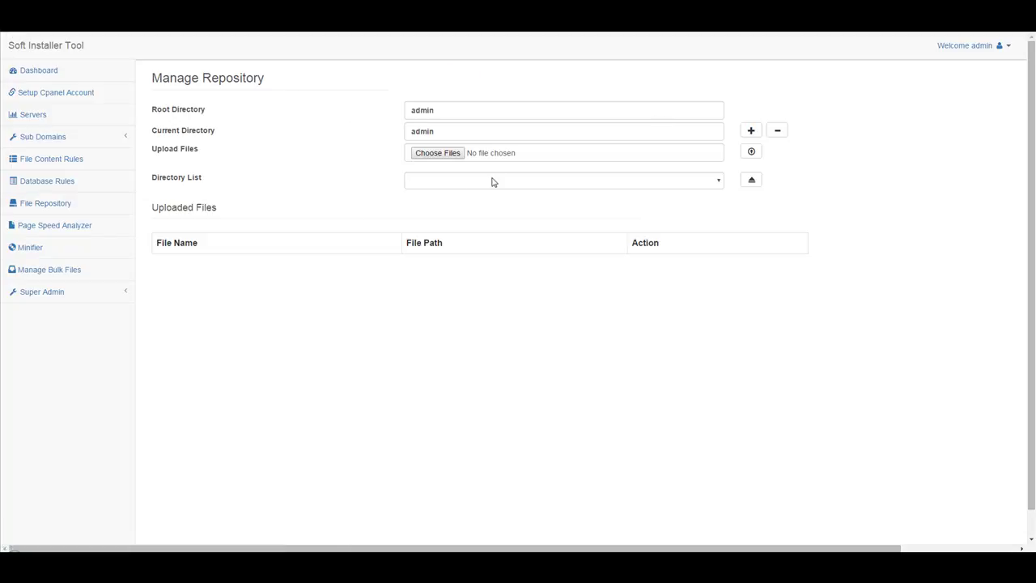
Open the 50-Template-Stack folder from the File Repository directory list.
left_click(492, 181)
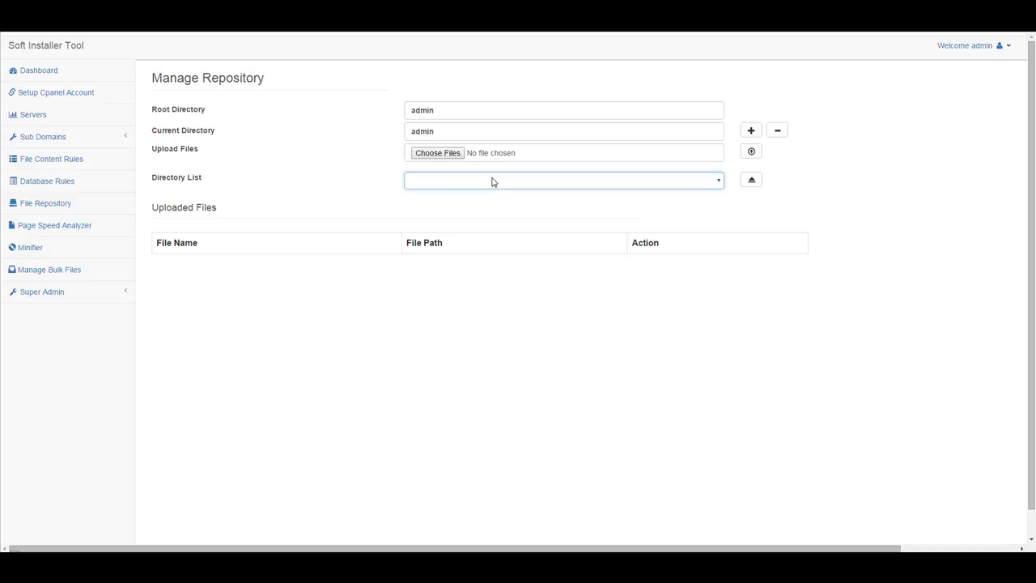
left_click(480, 183)
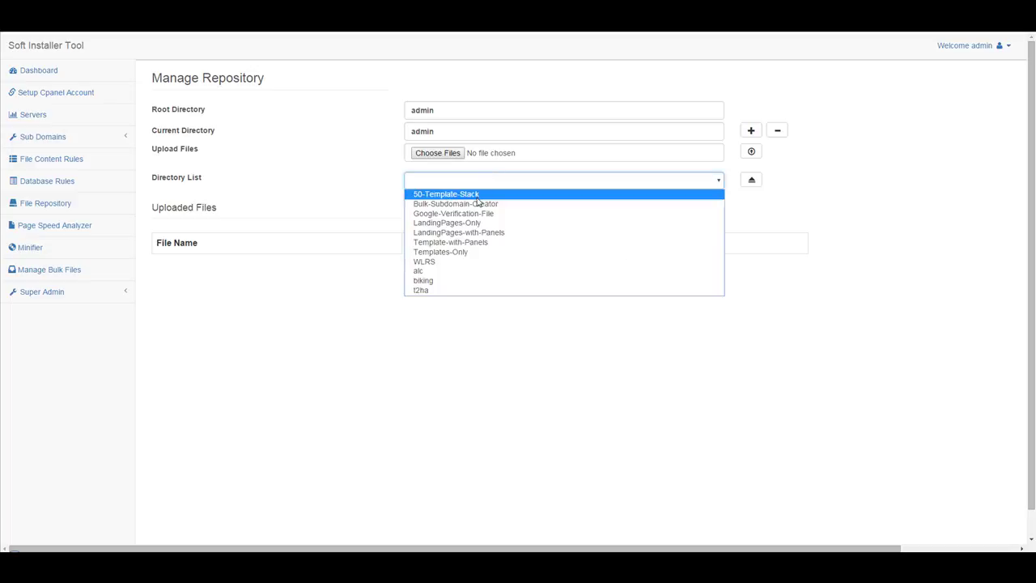
left_click(478, 198)
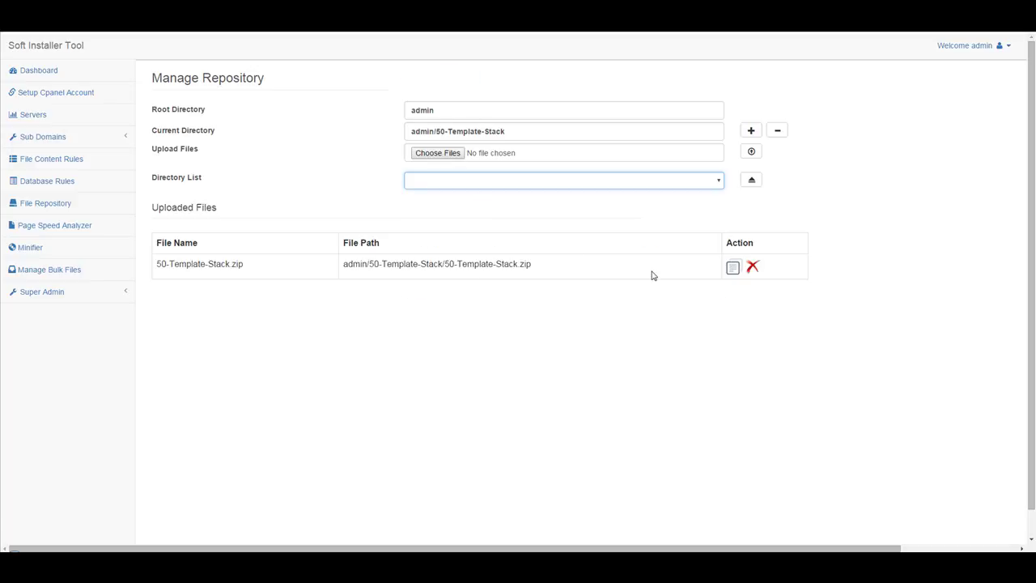
Copy the path admin/50-Template-Stack/50-Template-Stack.zip and return to the Excel sheet.
left_click_drag(550, 266, 340, 264)
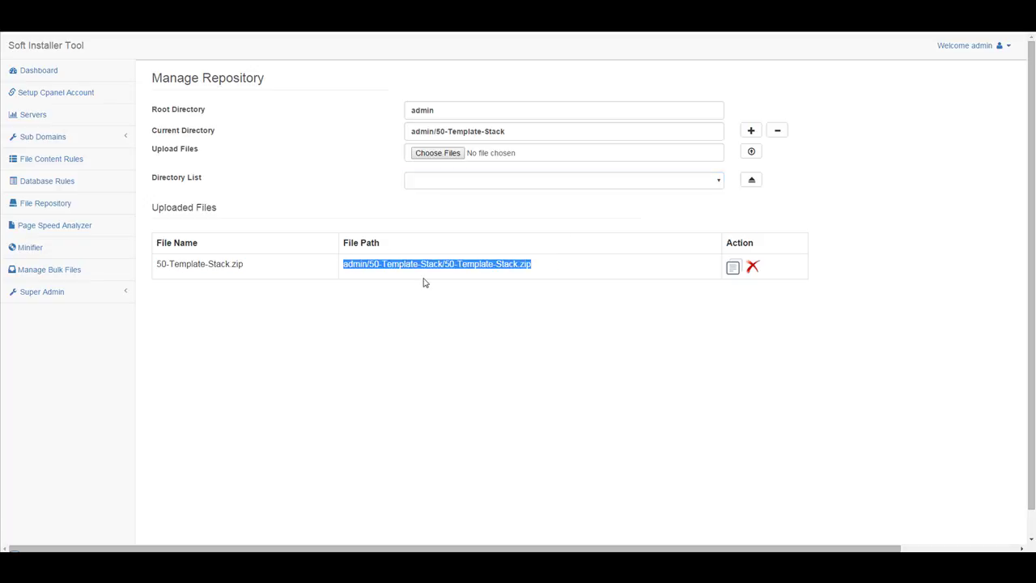
left_click(466, 303)
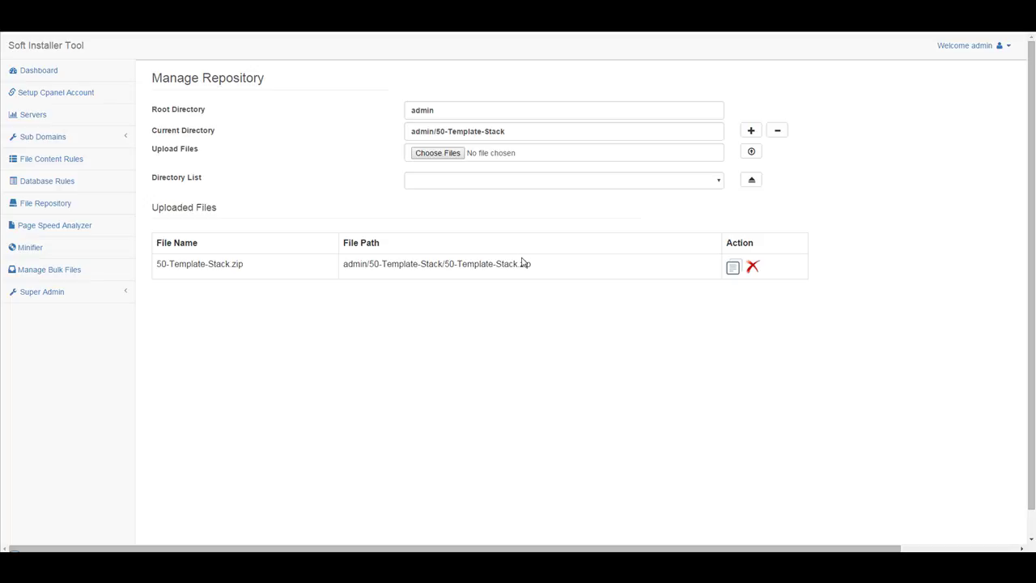
left_click_drag(557, 265, 342, 265)
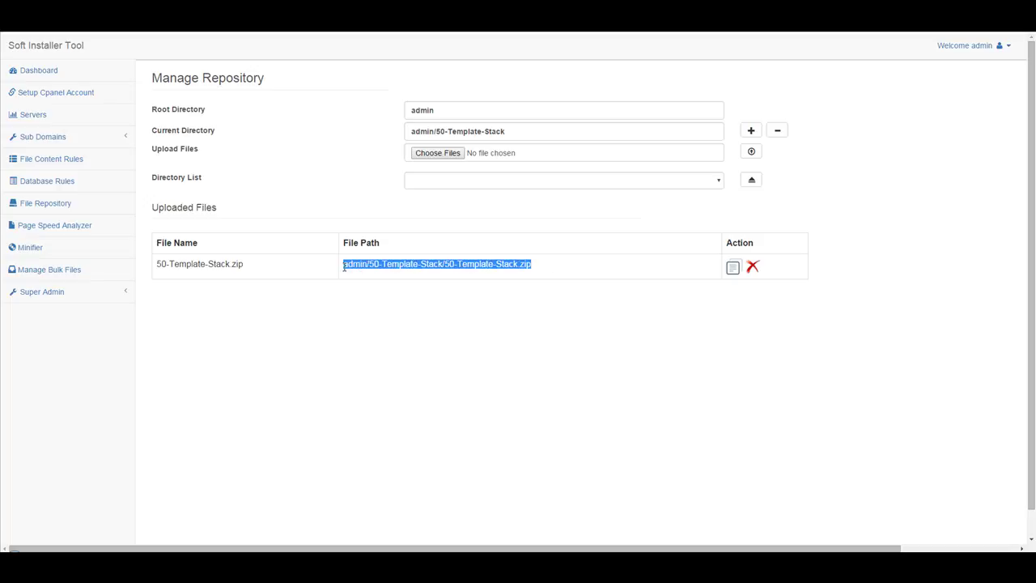
left_click(514, 334)
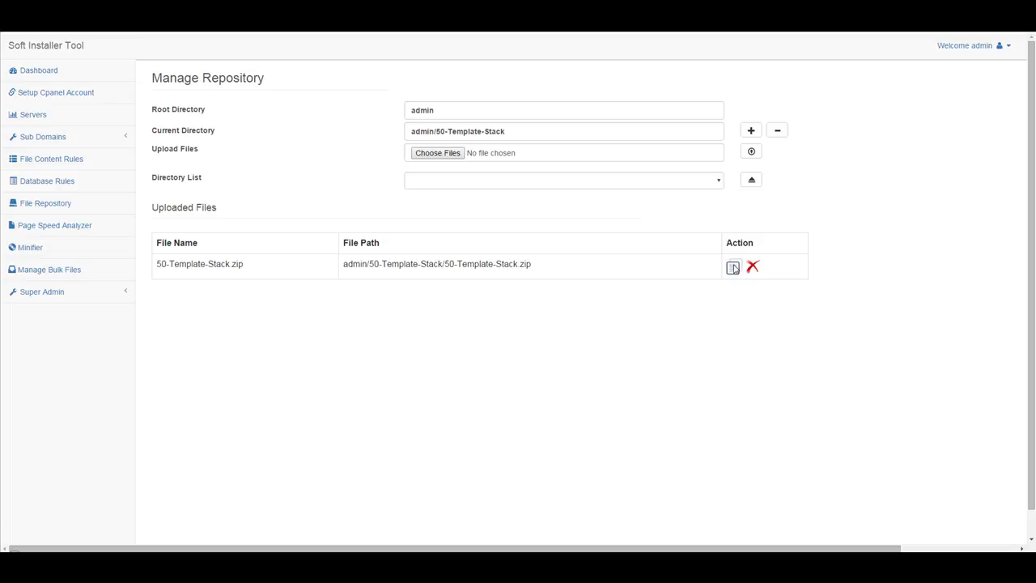
left_click(733, 268)
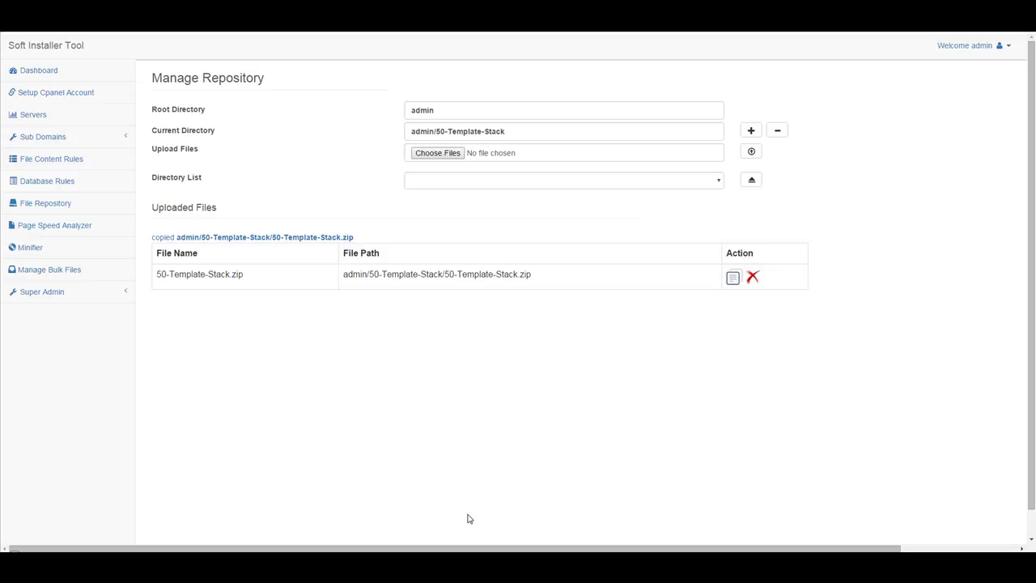
key("alt+Tab")
left_click(420, 418)
right_click(420, 417)
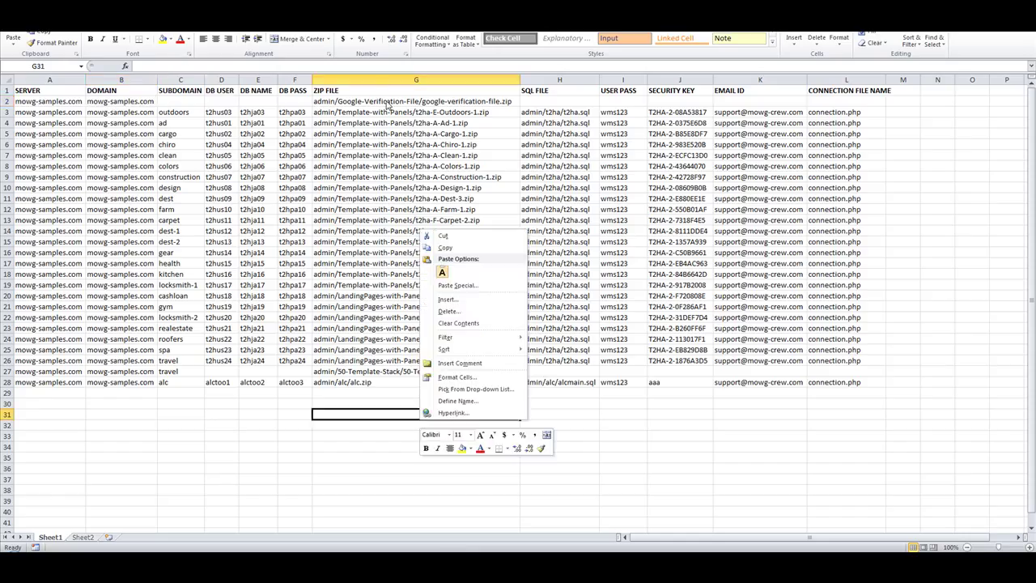
key("Escape")
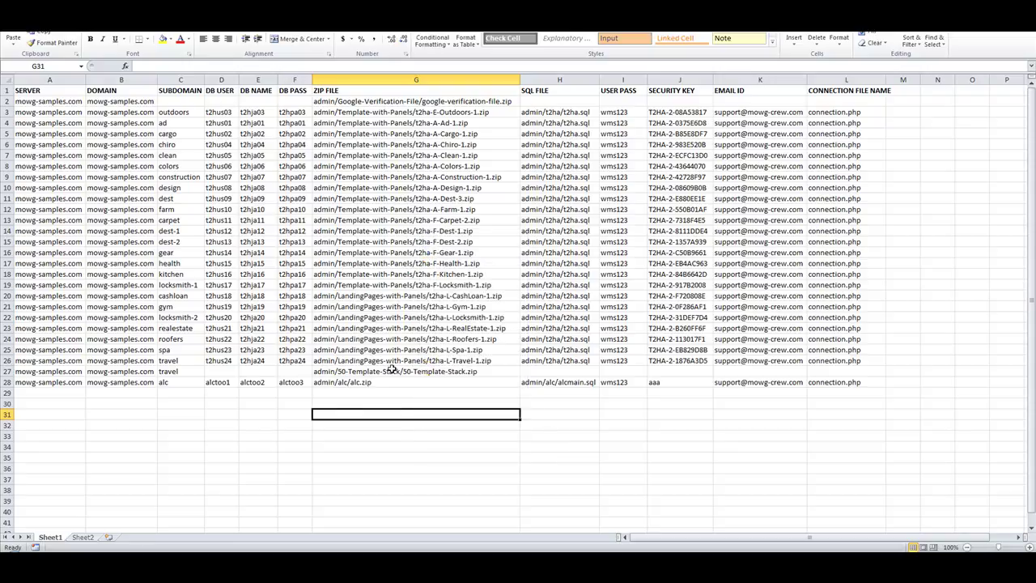
right_click(394, 372)
right_click(381, 473)
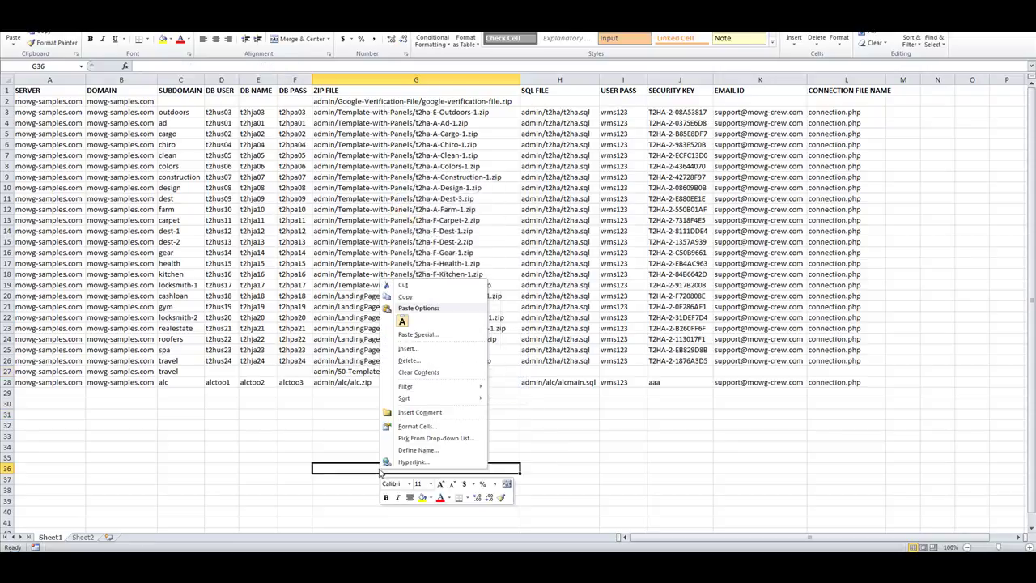
left_click(403, 322)
left_click(473, 425)
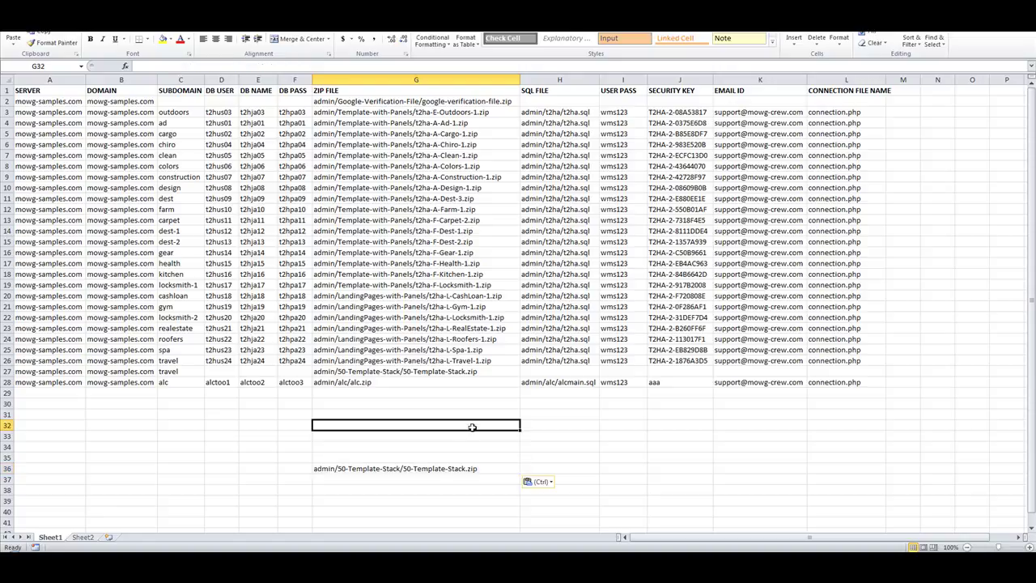
left_click(462, 471)
left_click(431, 370)
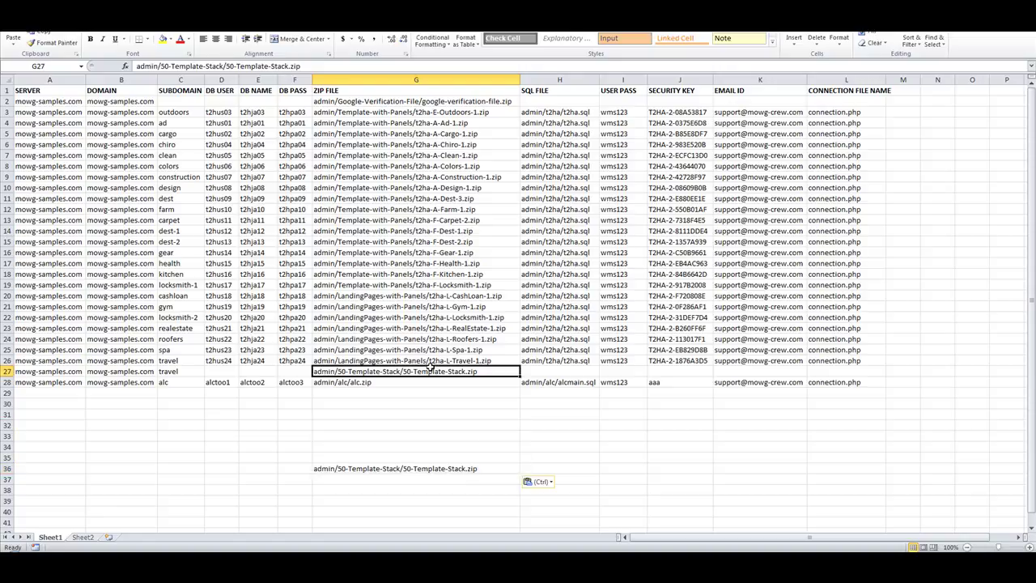
right_click(430, 471)
left_click(497, 373)
left_click(407, 400)
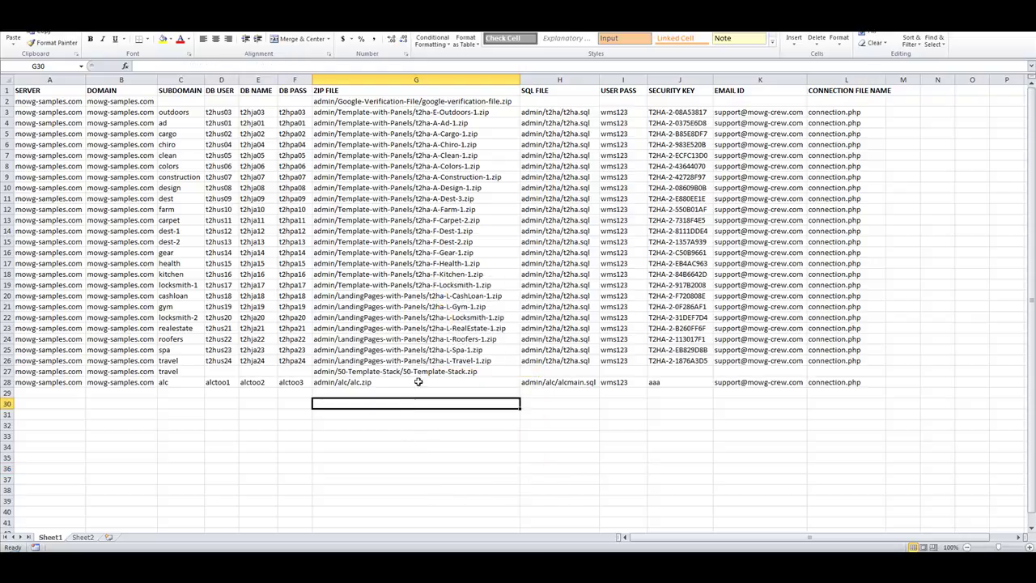
left_click(428, 371)
left_click(425, 242)
left_click(401, 165)
left_click(403, 445)
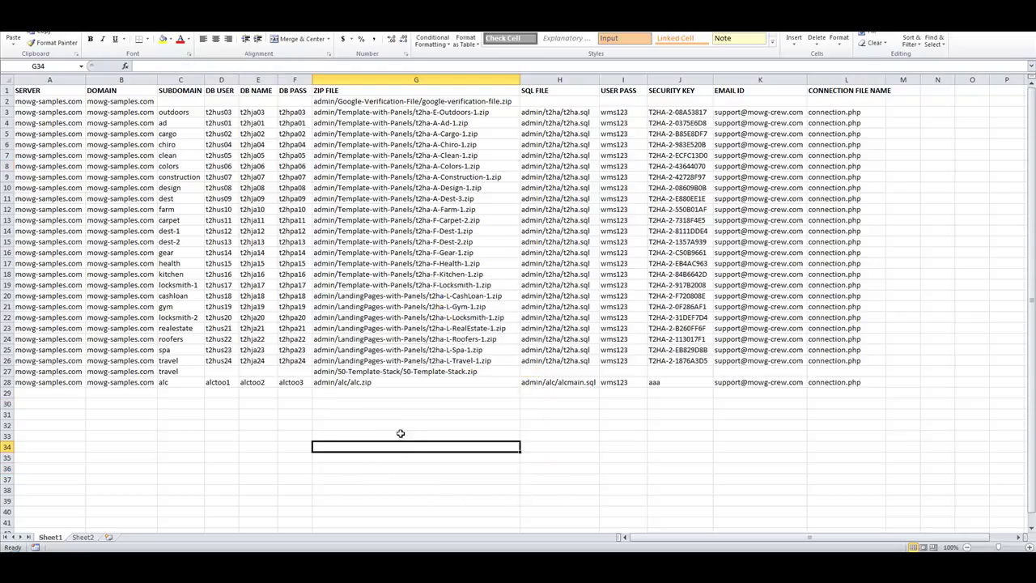
left_click(401, 102)
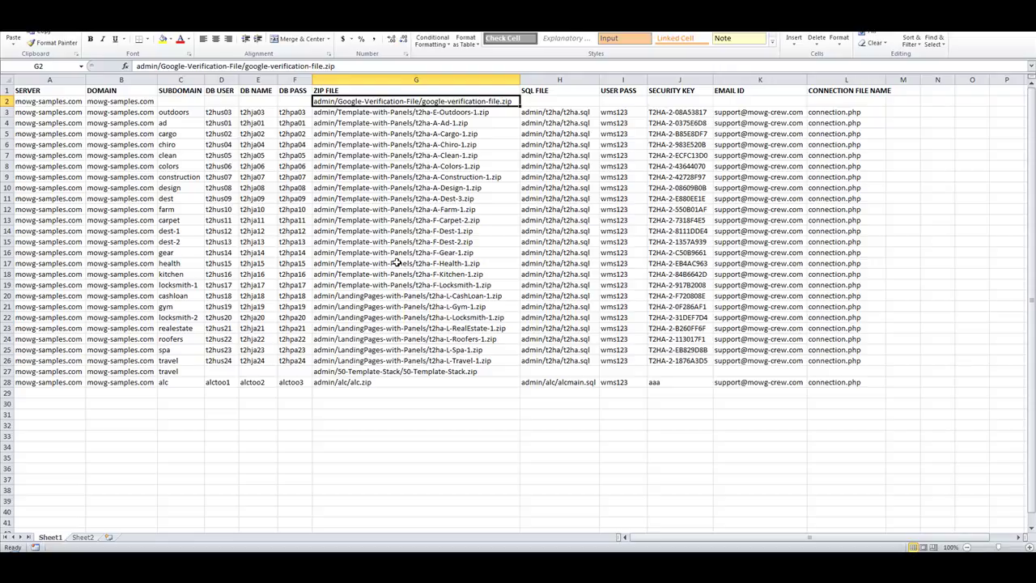
left_click(389, 241)
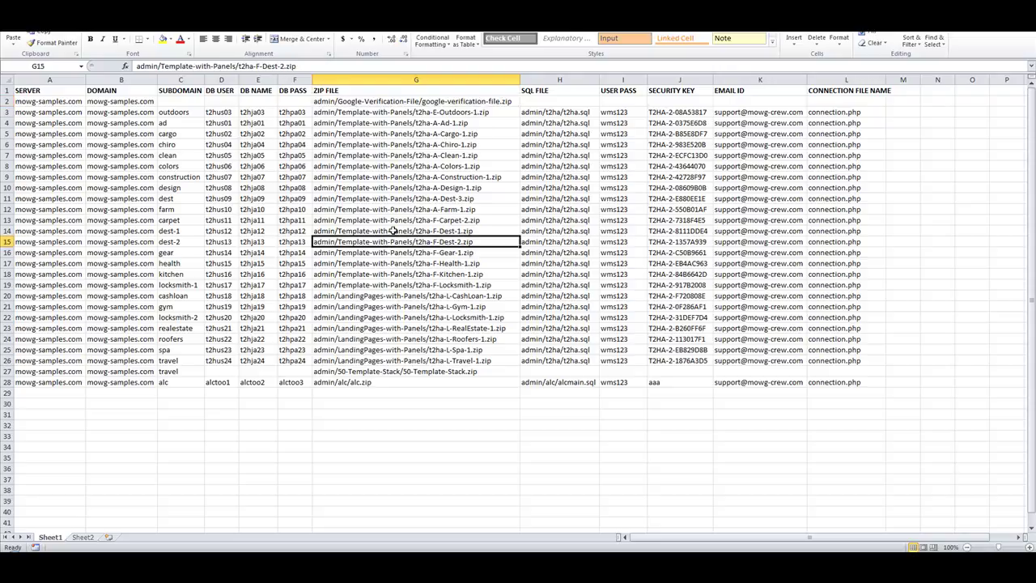
left_click(385, 100)
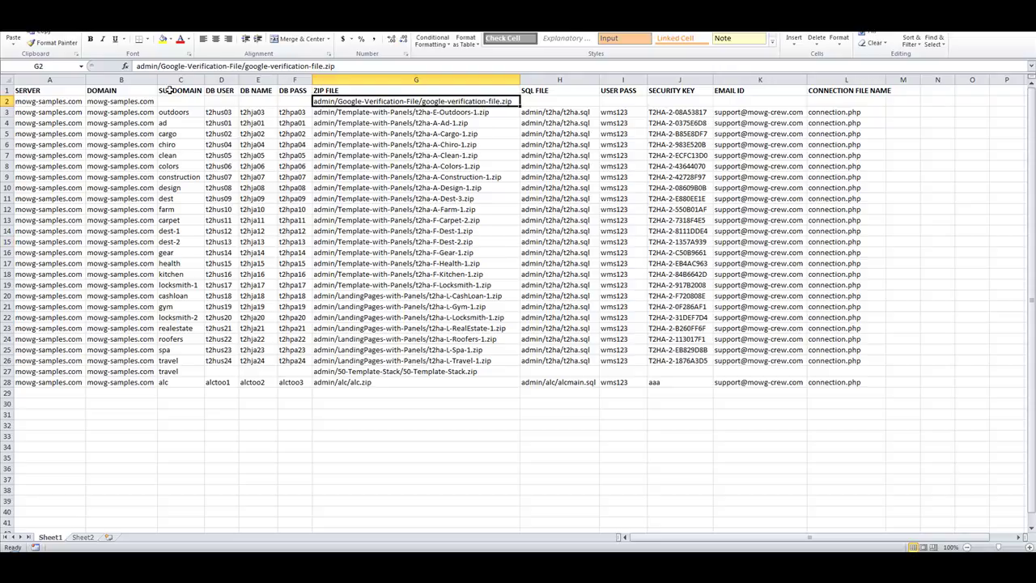
left_click(165, 102)
left_click(134, 102)
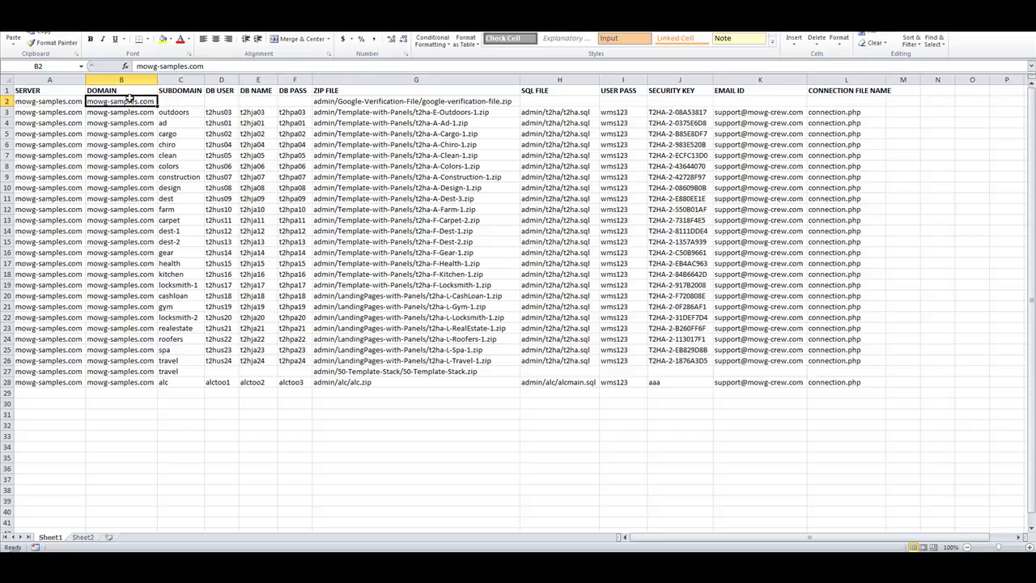
left_click(184, 101)
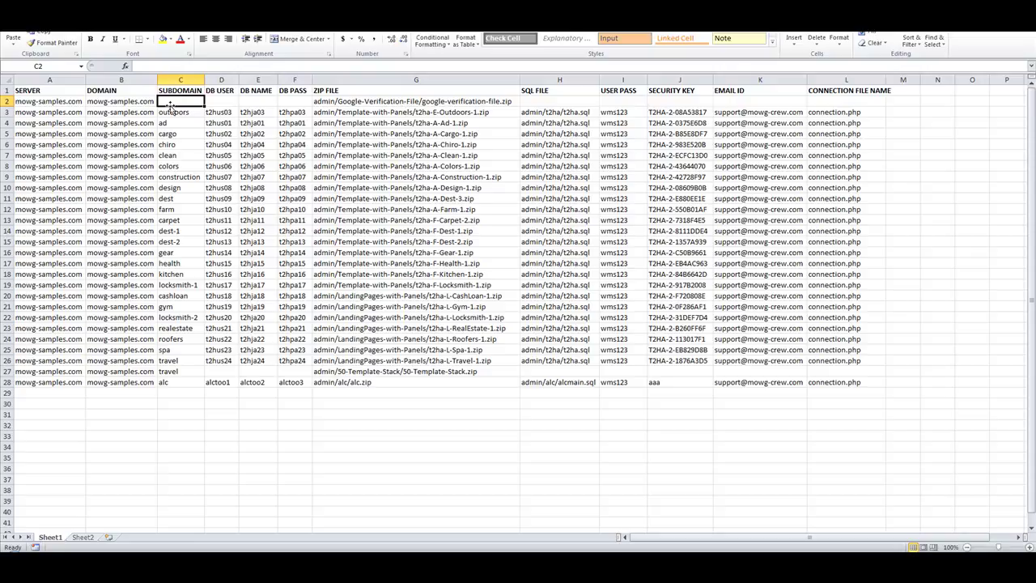
left_click(173, 198)
left_click(183, 104)
left_click(351, 103)
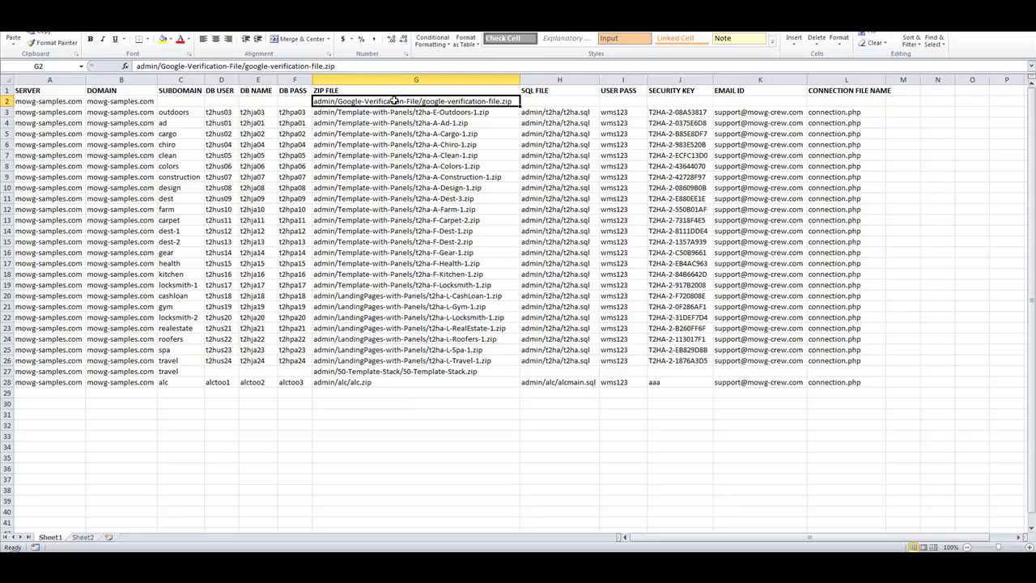
left_click_drag(462, 101, 475, 370)
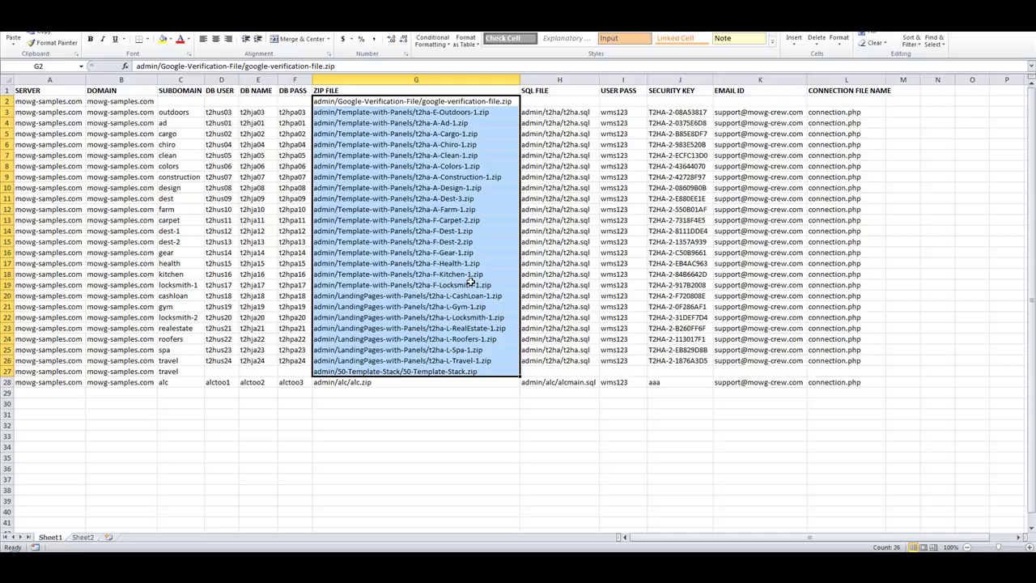
left_click_drag(400, 381, 412, 102)
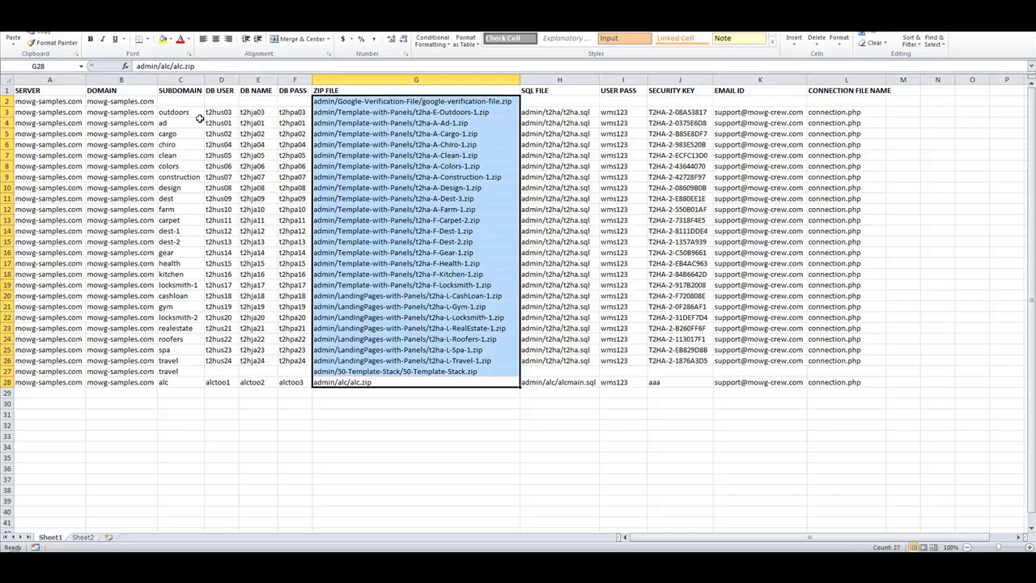
left_click(174, 112)
left_click(180, 101)
left_click(403, 102)
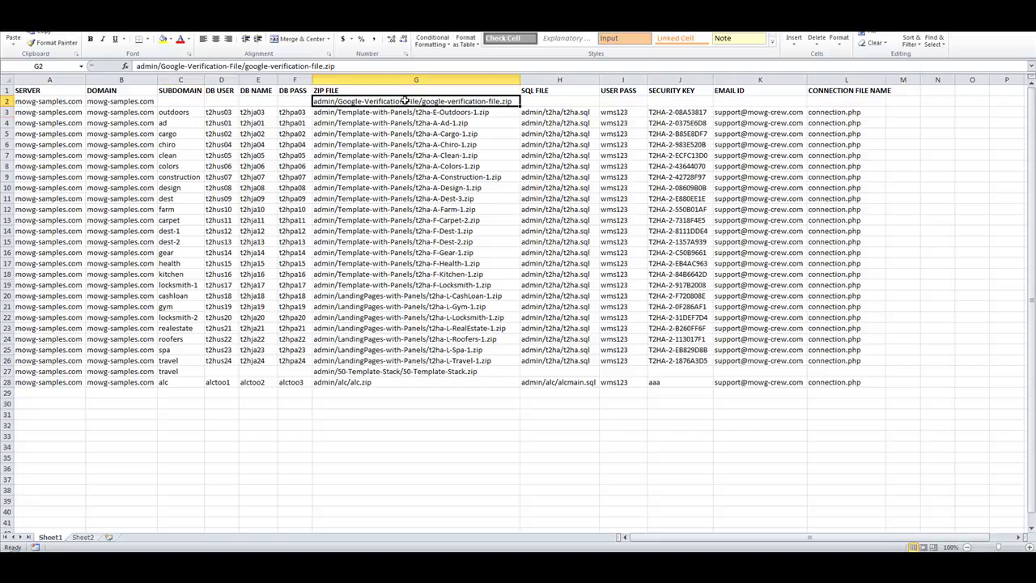
left_click(183, 101)
left_click(474, 122)
left_click(472, 113)
left_click(183, 112)
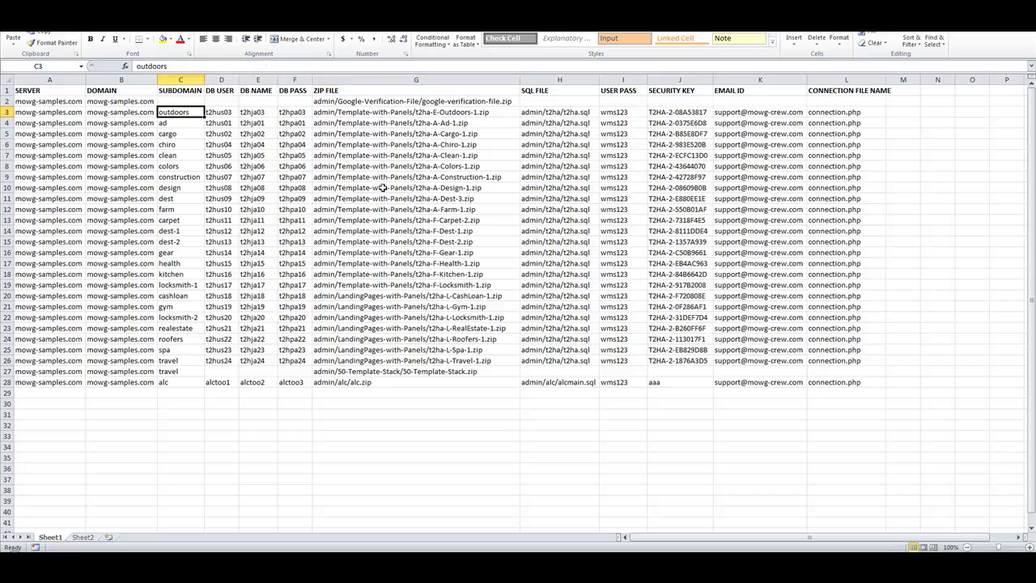
left_click(413, 122)
left_click(171, 122)
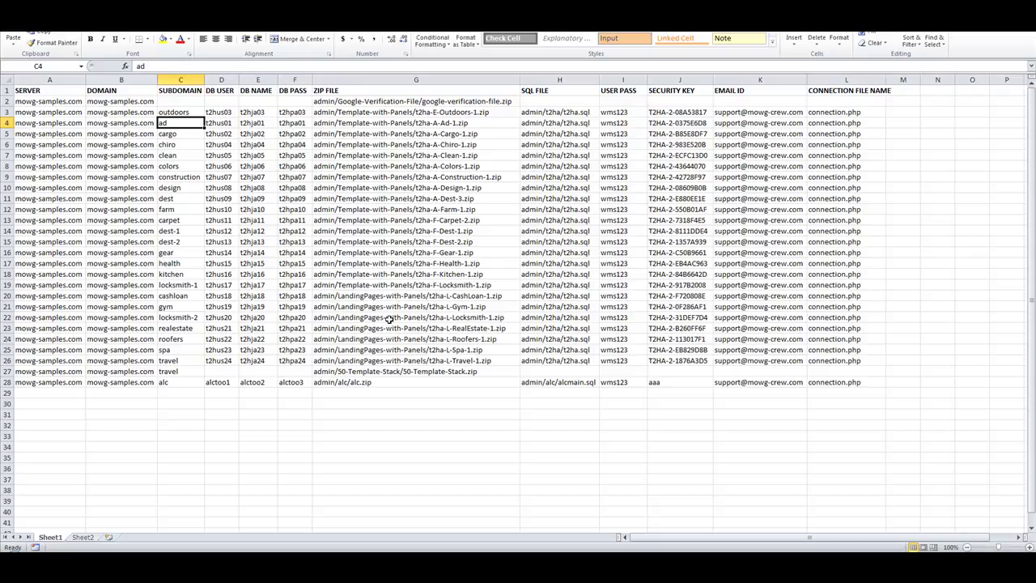
left_click(6, 371)
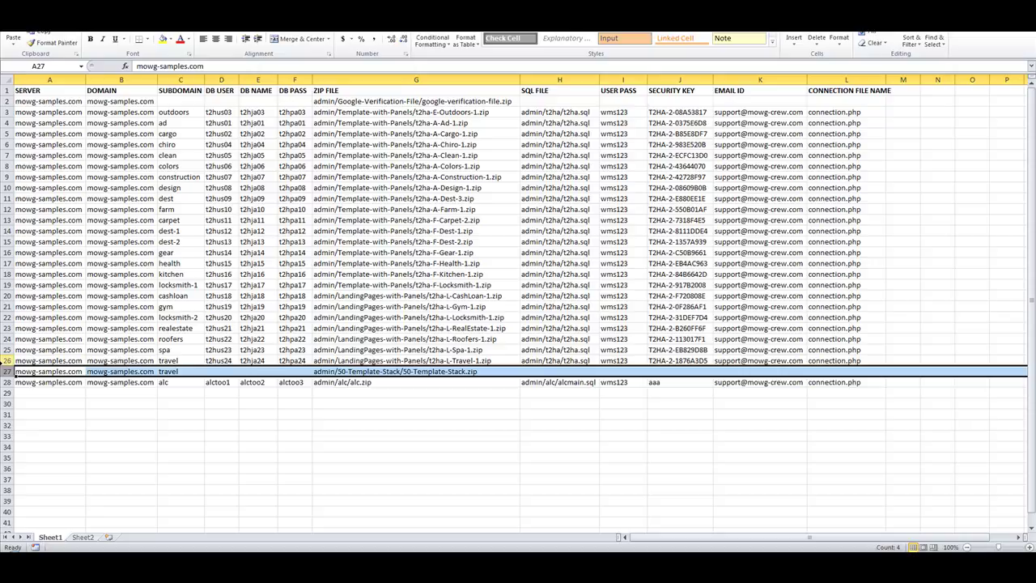
left_click(6, 360)
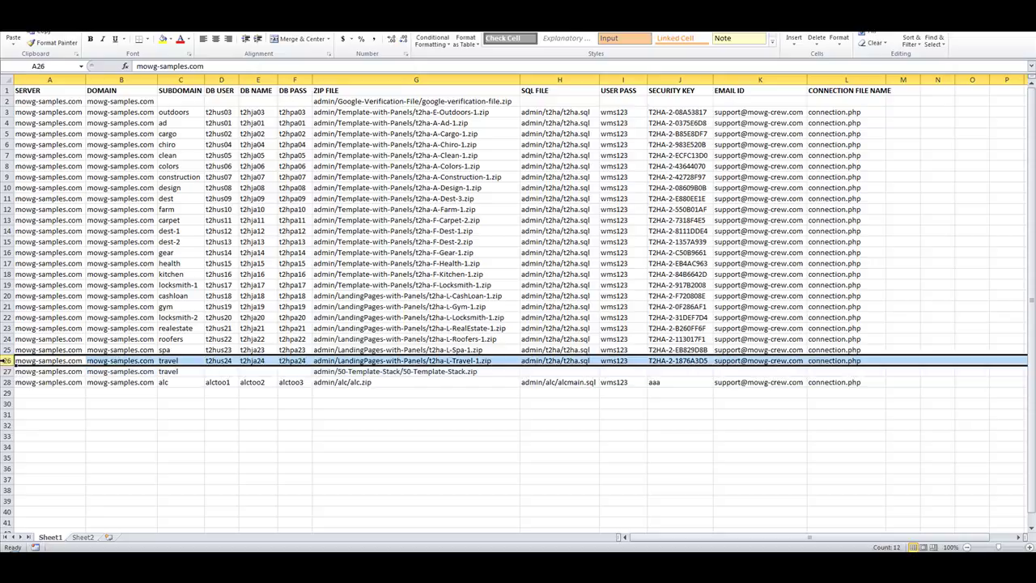
left_click(175, 360)
left_click(182, 372)
left_click(180, 359)
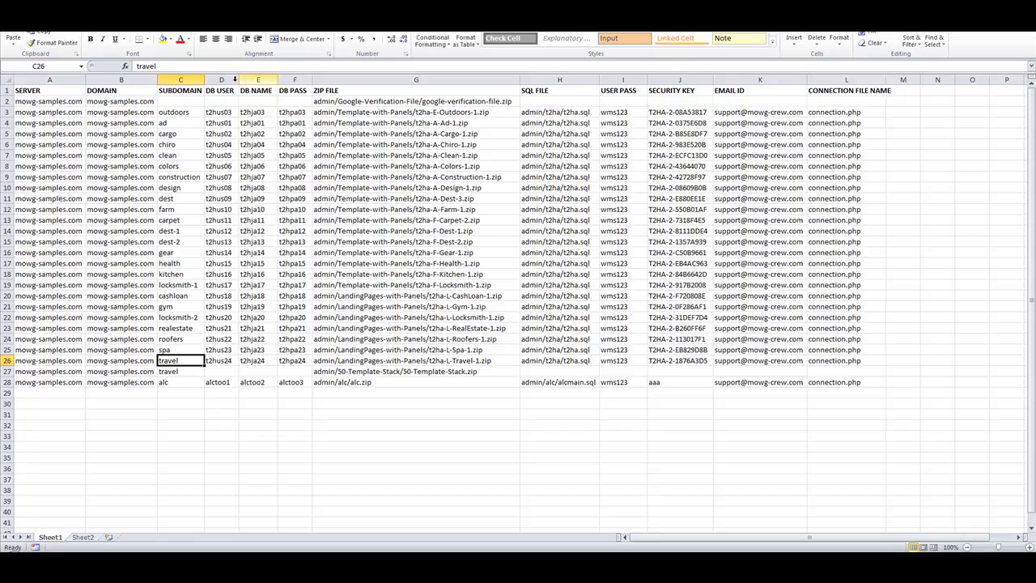
left_click(221, 79)
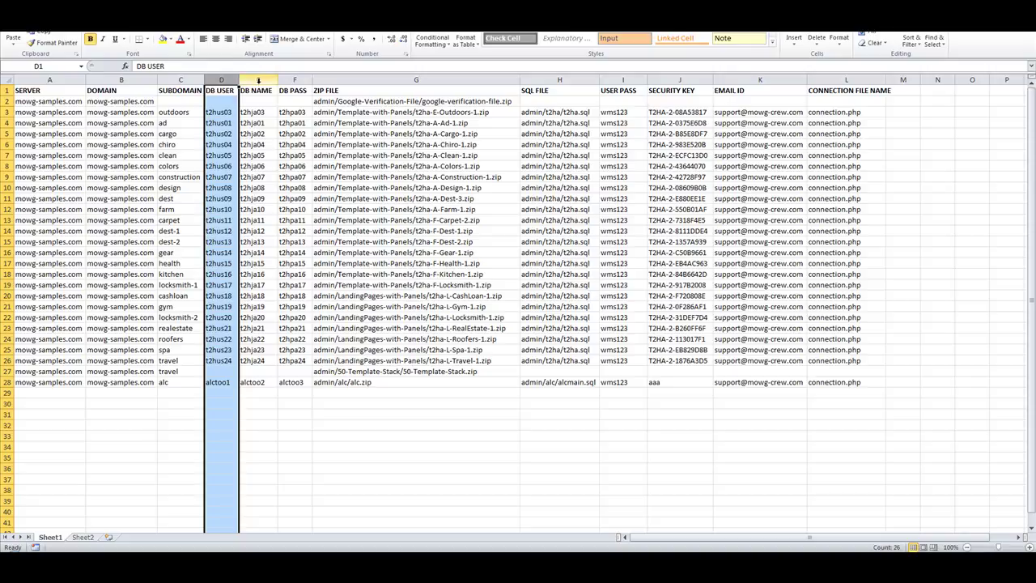
left_click(257, 80)
left_click(294, 80)
left_click_drag(227, 112, 291, 113)
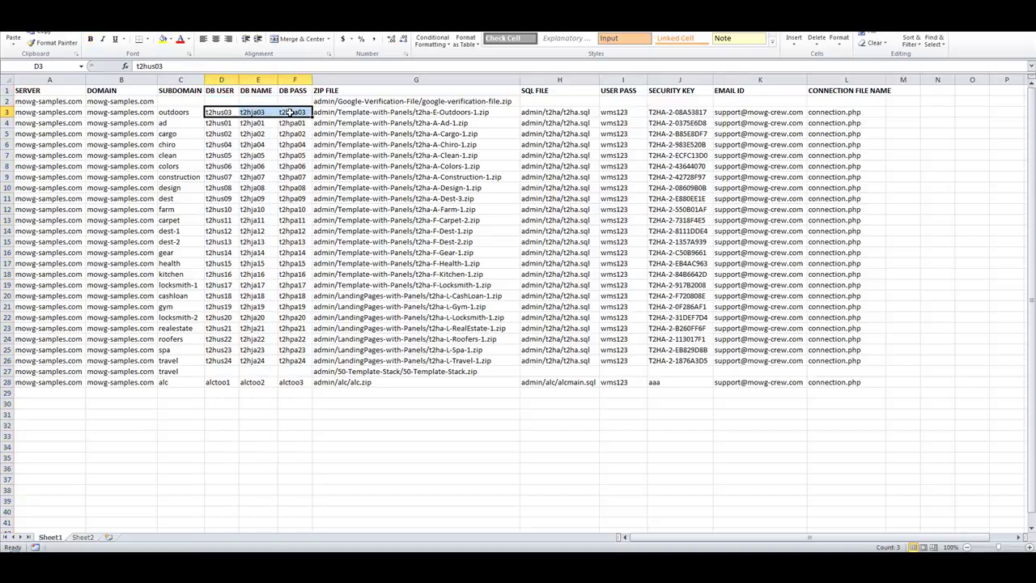
left_click(324, 112)
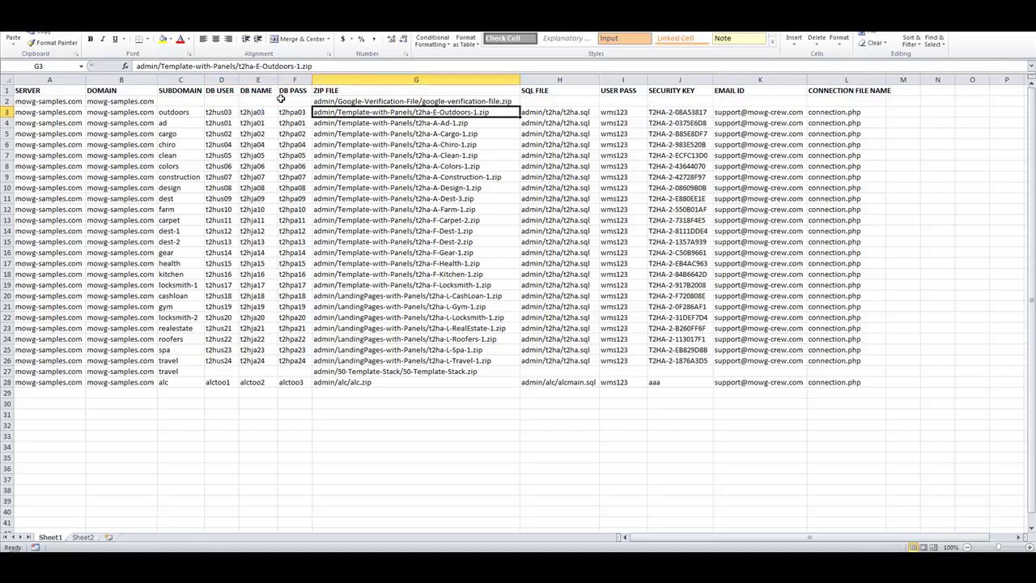
left_click_drag(288, 112, 220, 113)
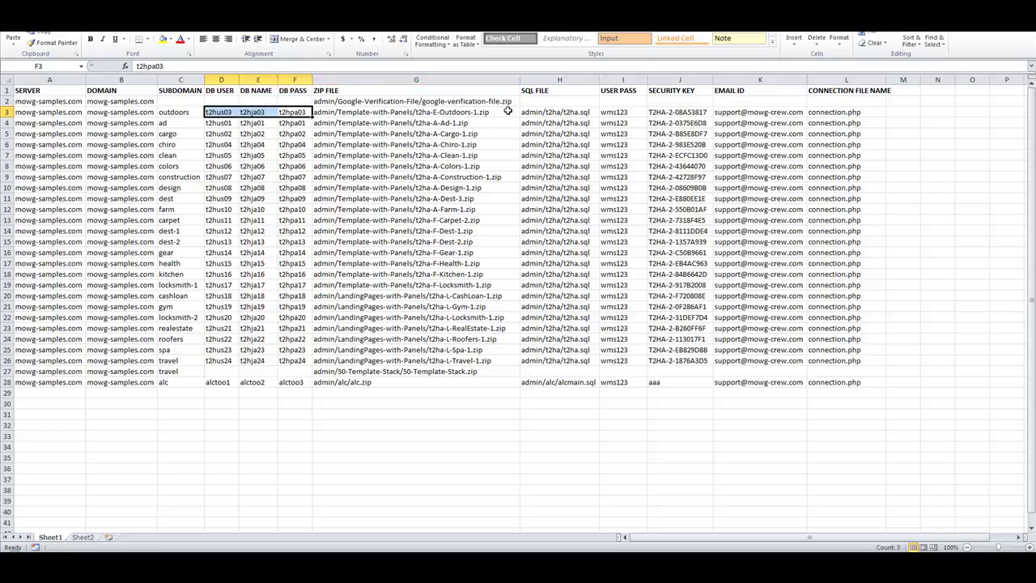
left_click(547, 112)
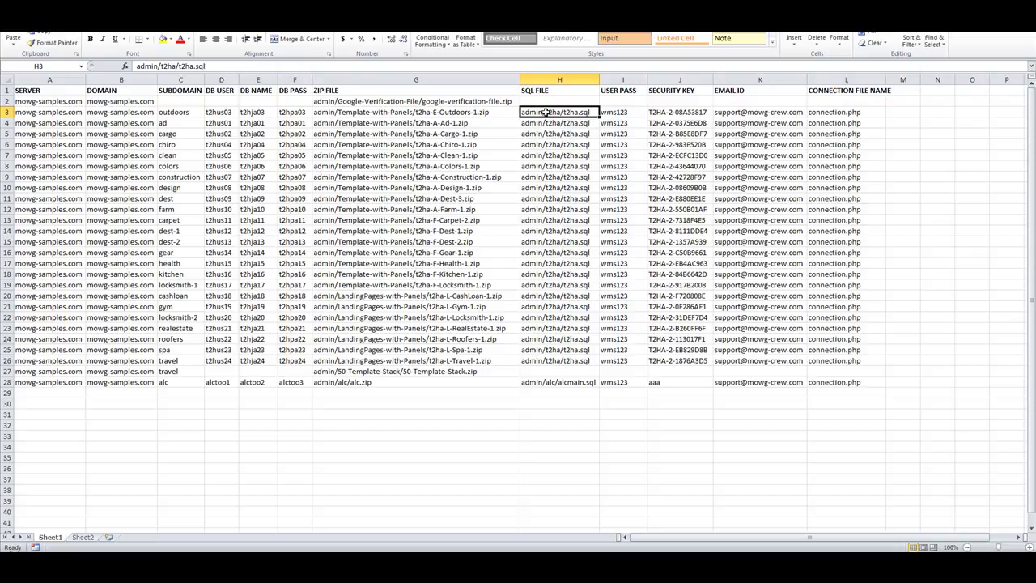
left_click(270, 113)
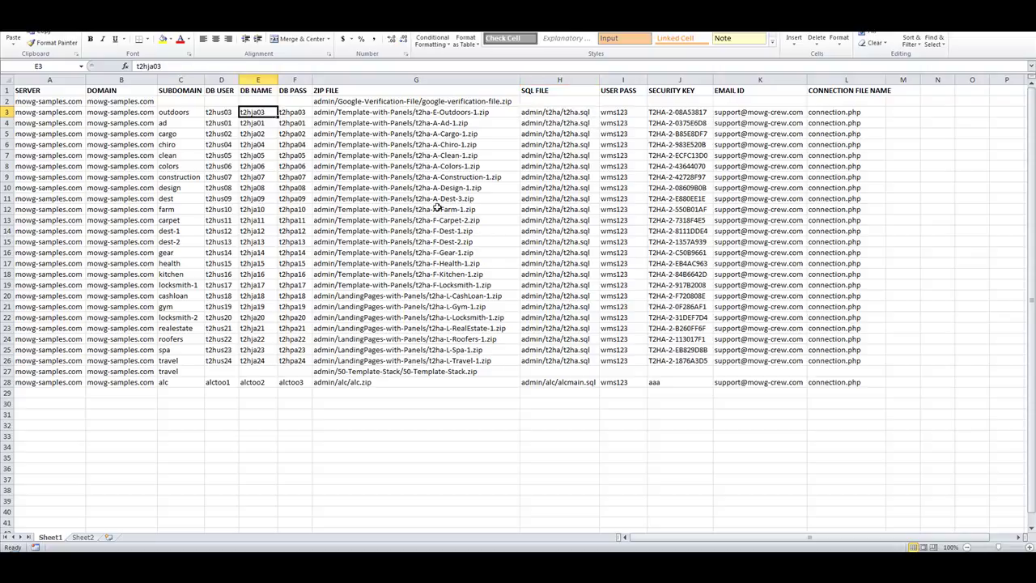
left_click(627, 113)
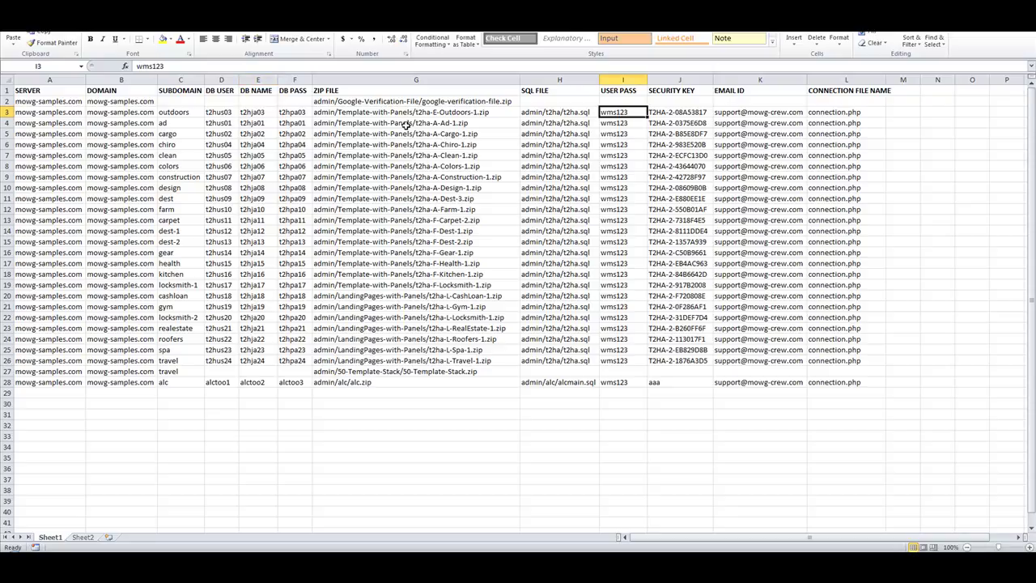
left_click(262, 112)
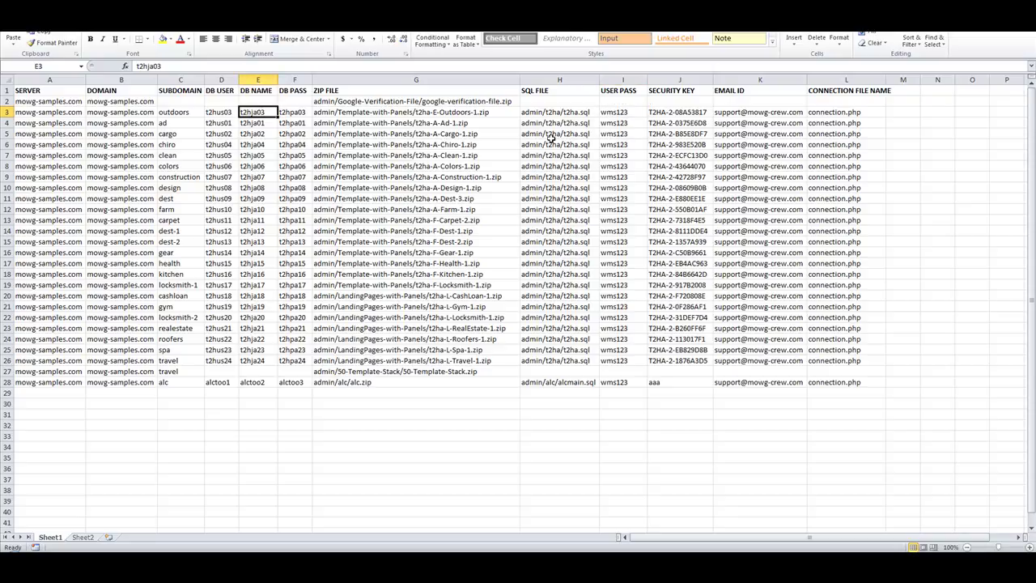
left_click(679, 113)
left_click(261, 114)
left_click(733, 113)
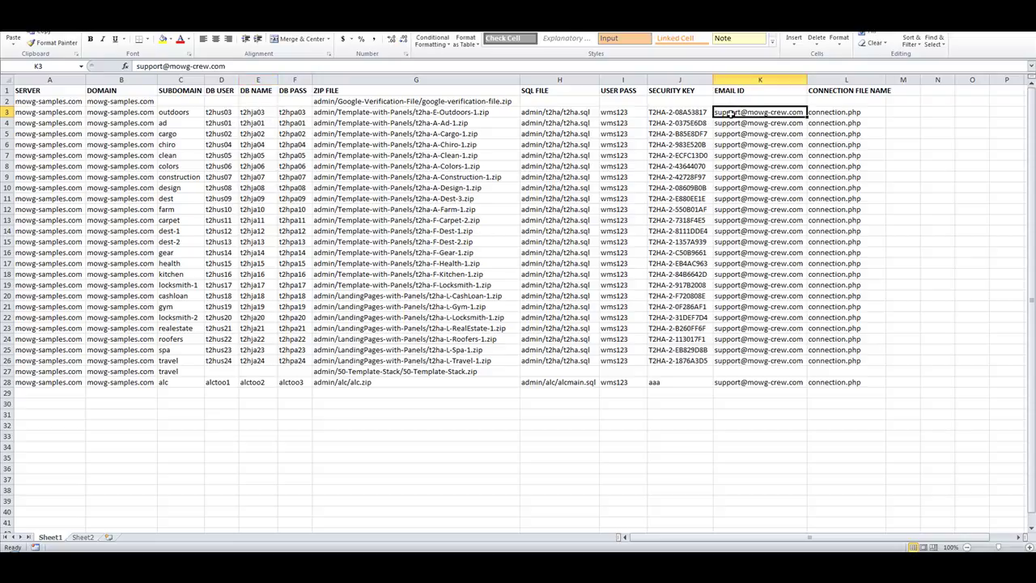
left_click(256, 114)
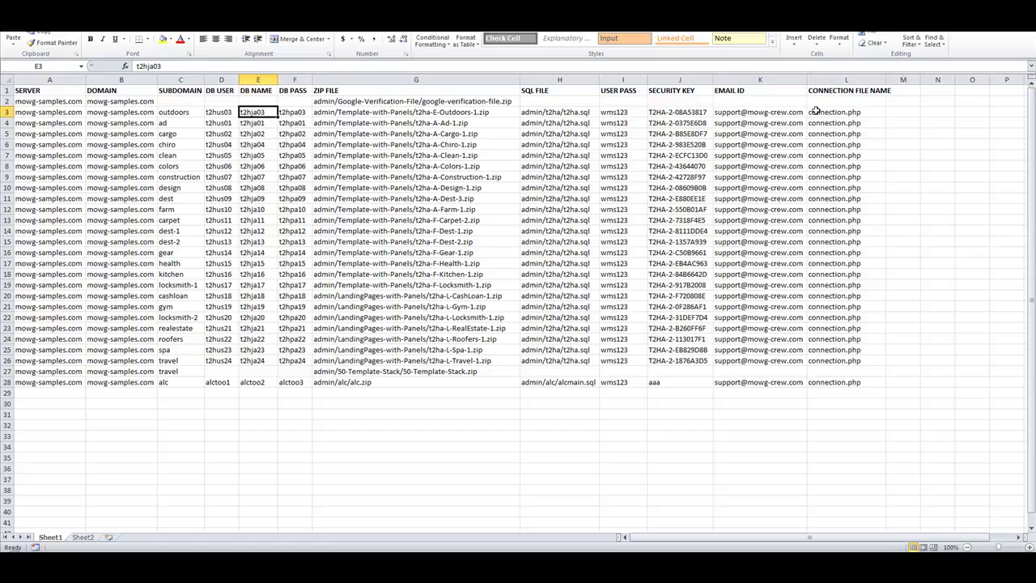
left_click(725, 112)
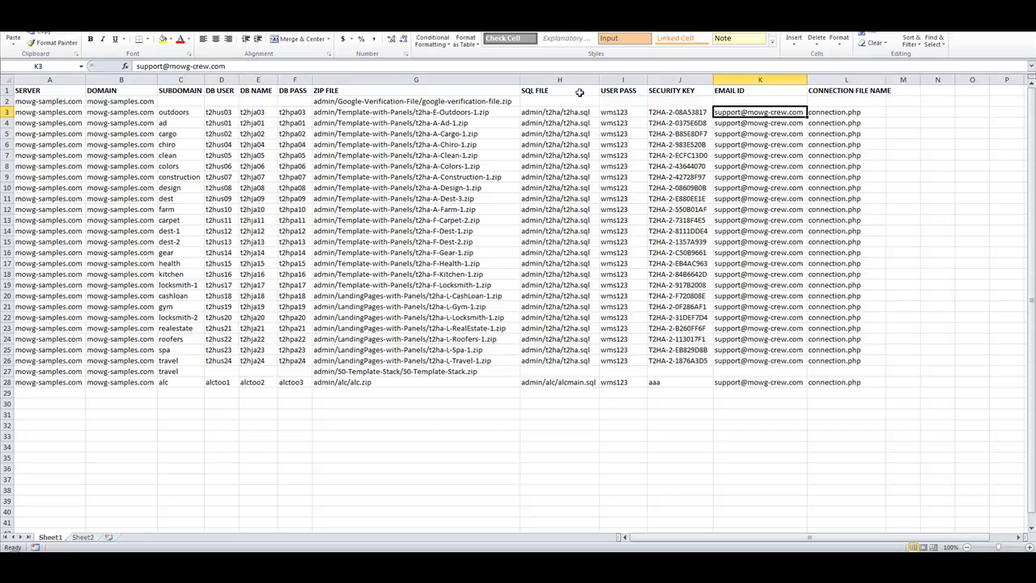
left_click(473, 114)
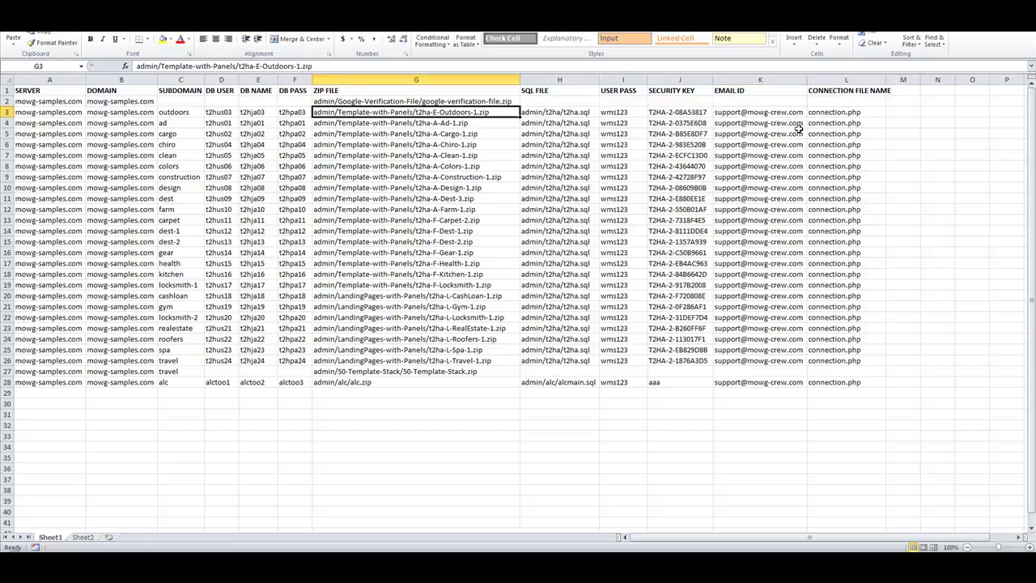
left_click(274, 112)
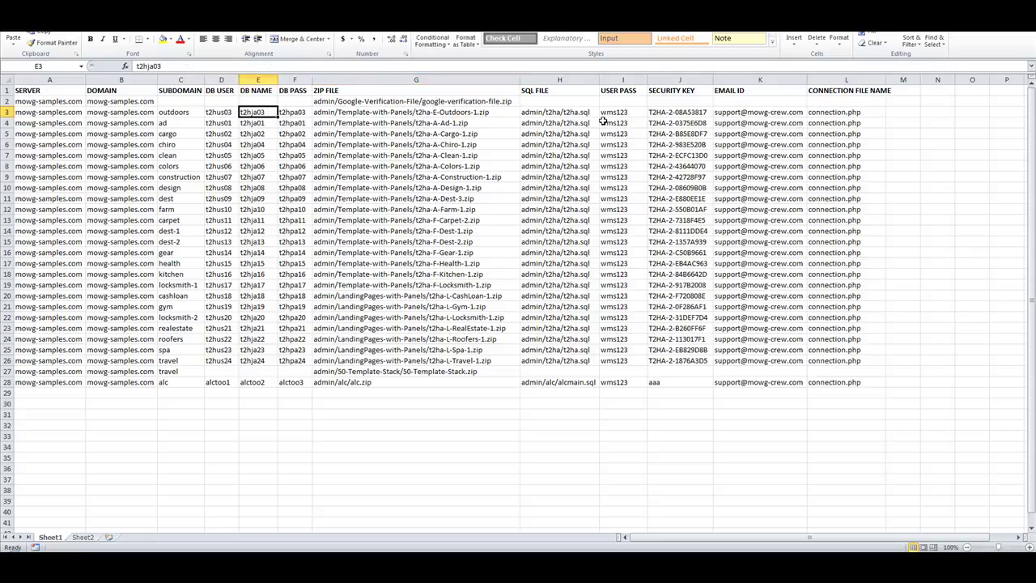
left_click(822, 113)
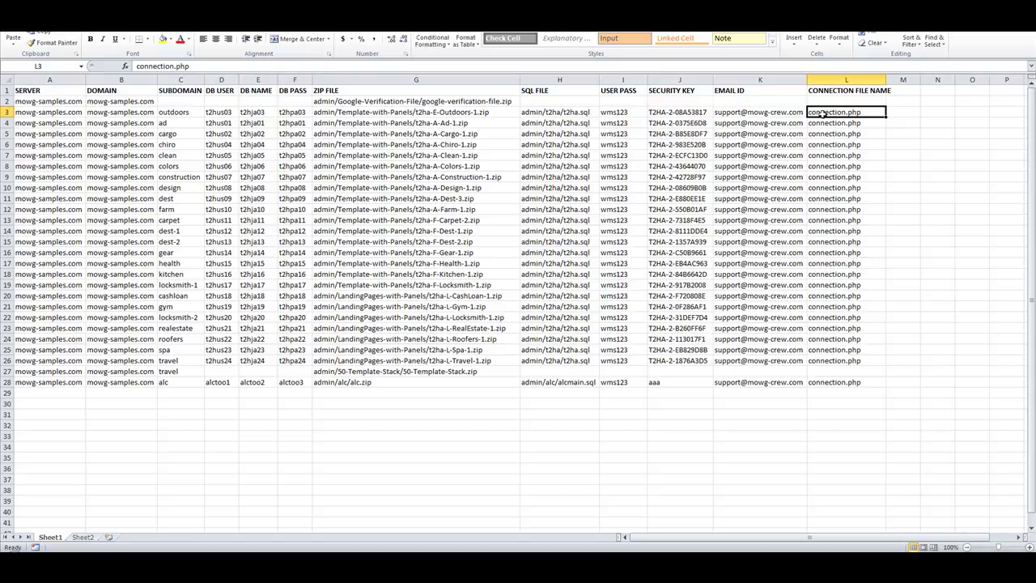
left_click_drag(297, 111, 215, 111)
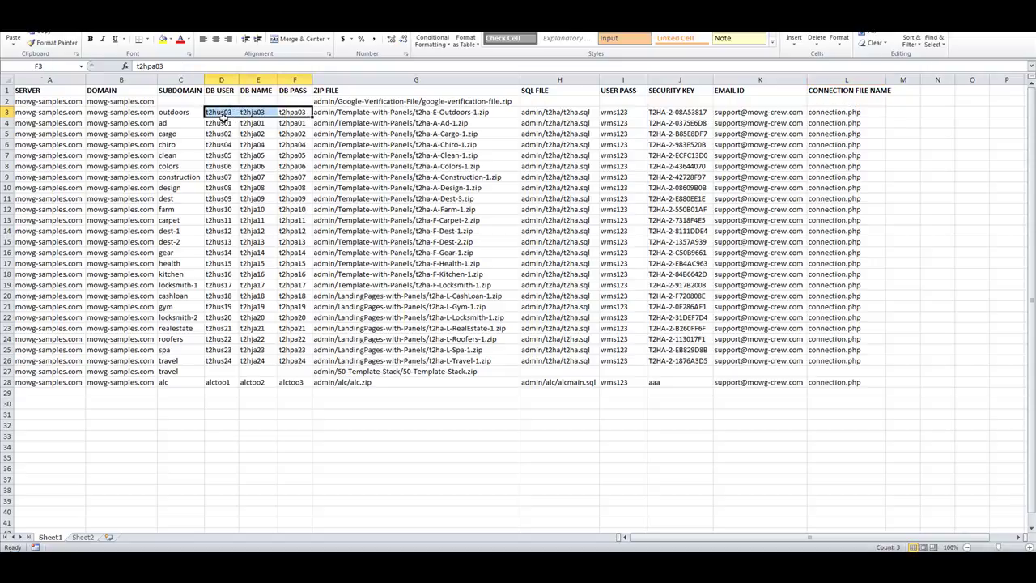
left_click(517, 444)
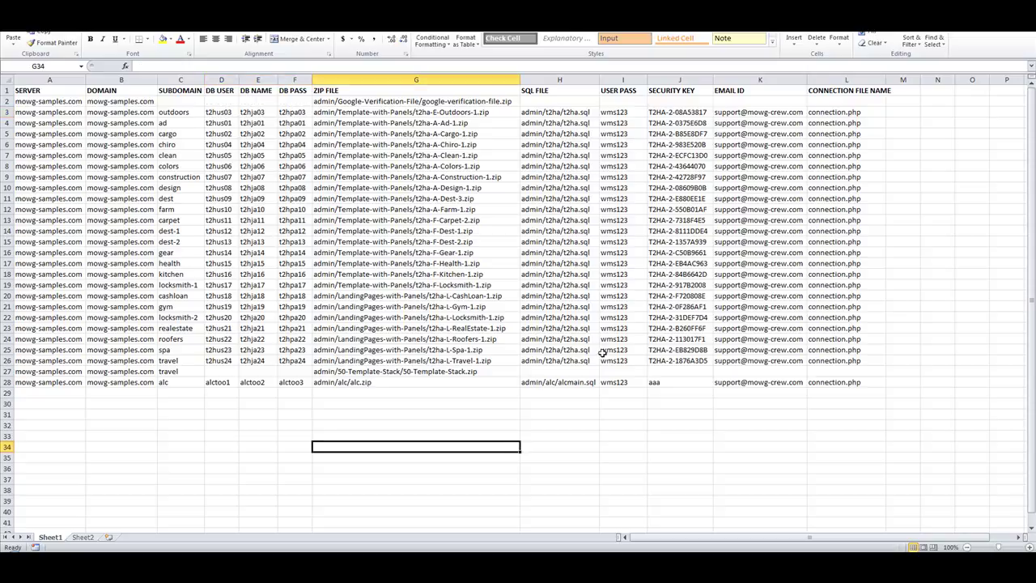
left_click(834, 113)
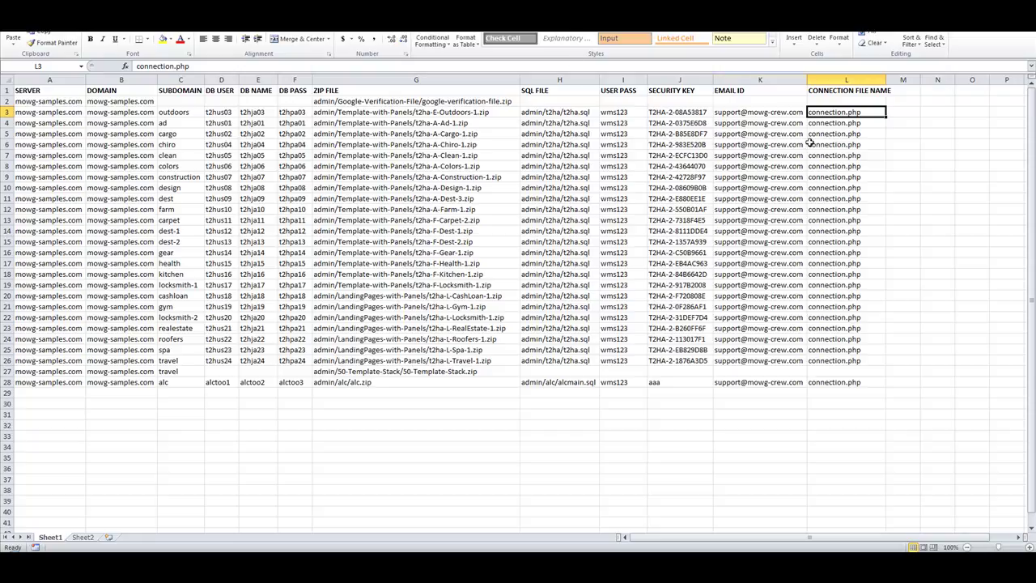
double_click(850, 111)
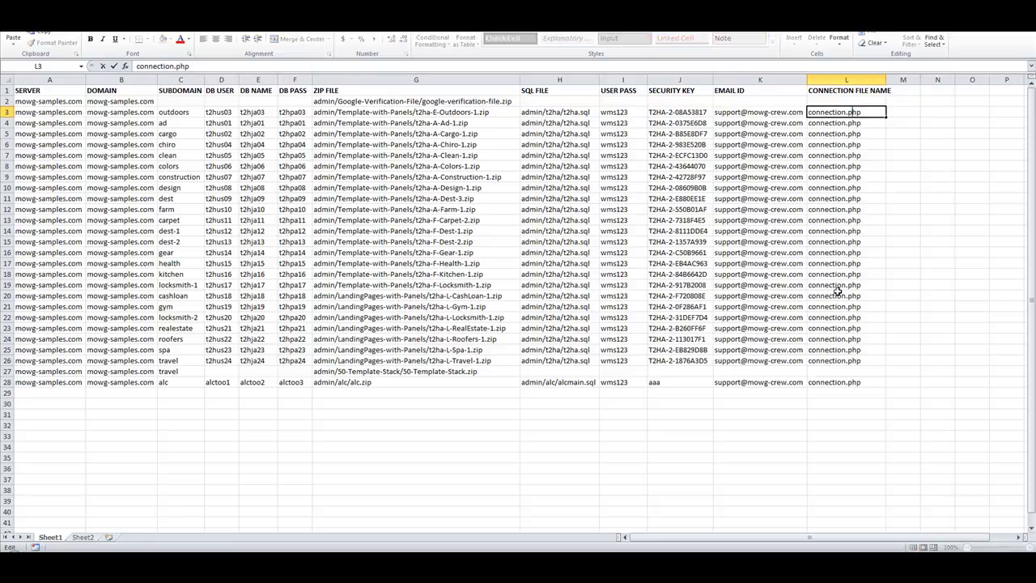
left_click(365, 477)
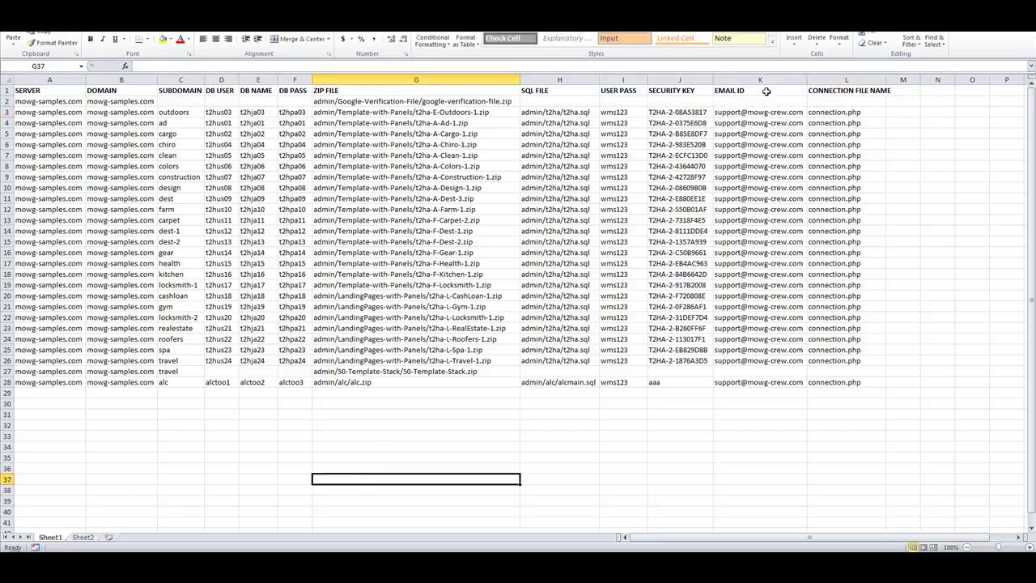
left_click_drag(819, 112, 833, 357)
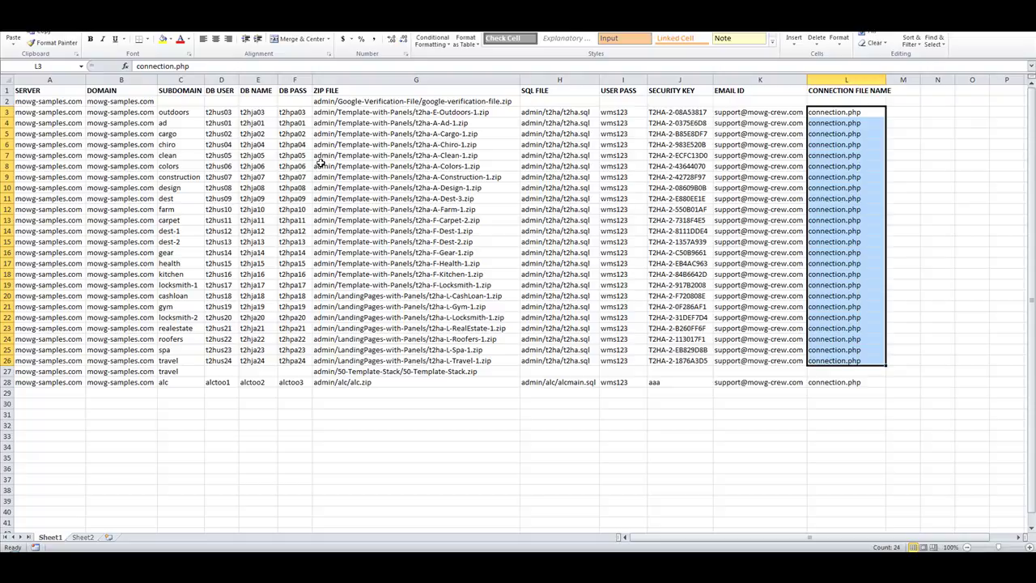
left_click_drag(219, 111, 291, 360)
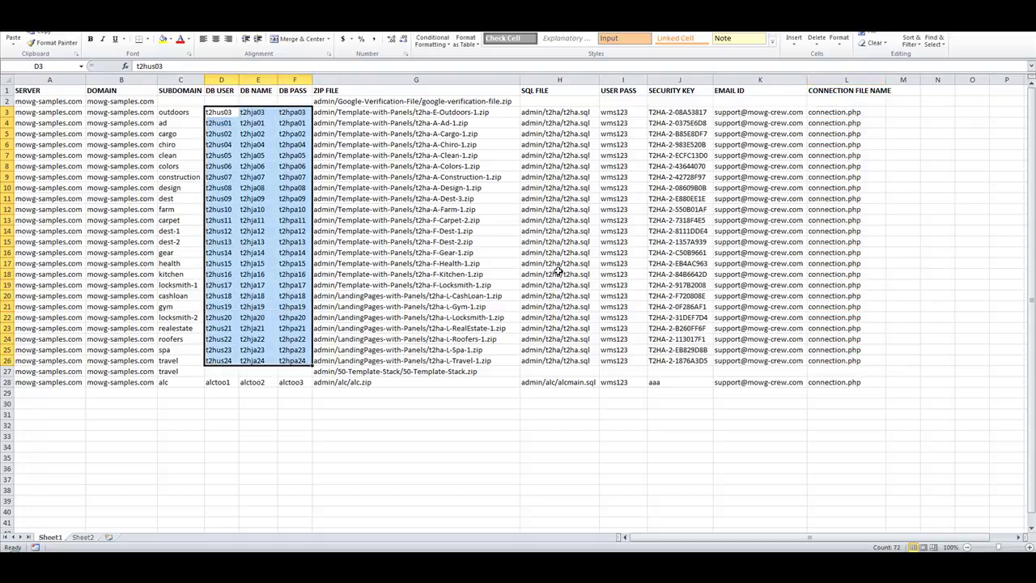
left_click(560, 114)
left_click_drag(560, 113, 575, 360)
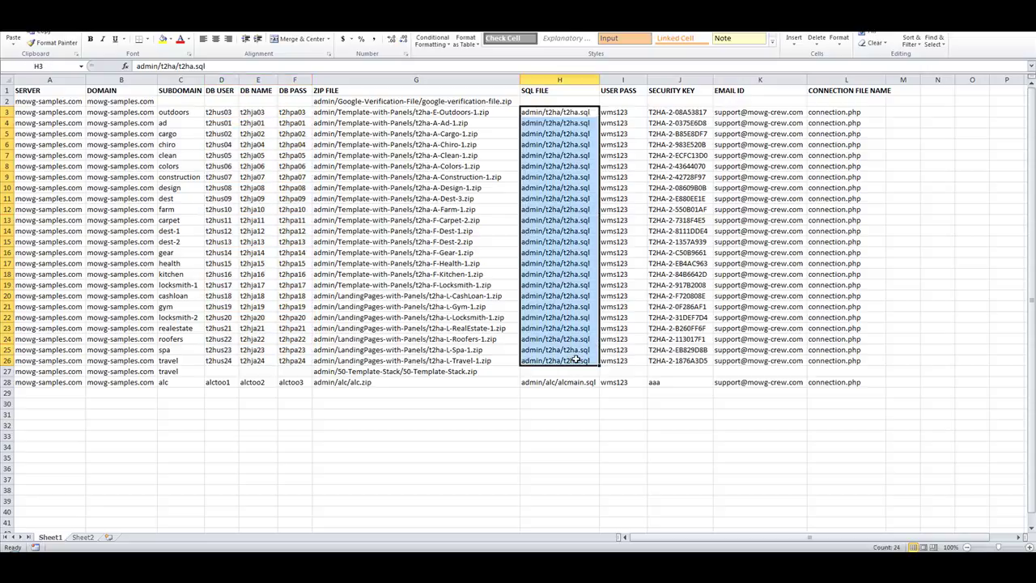
left_click_drag(216, 113, 282, 362)
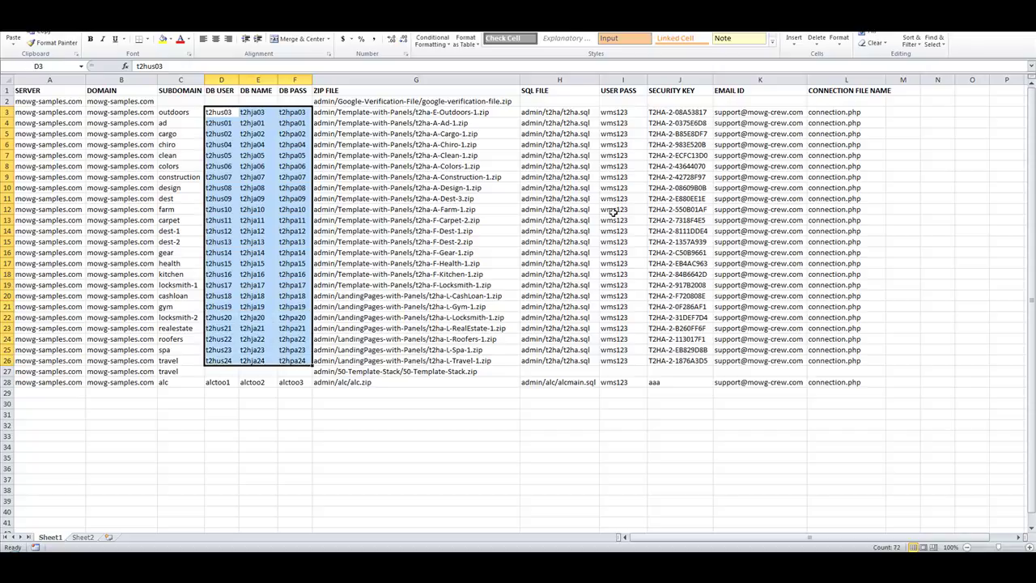
left_click_drag(555, 115, 572, 358)
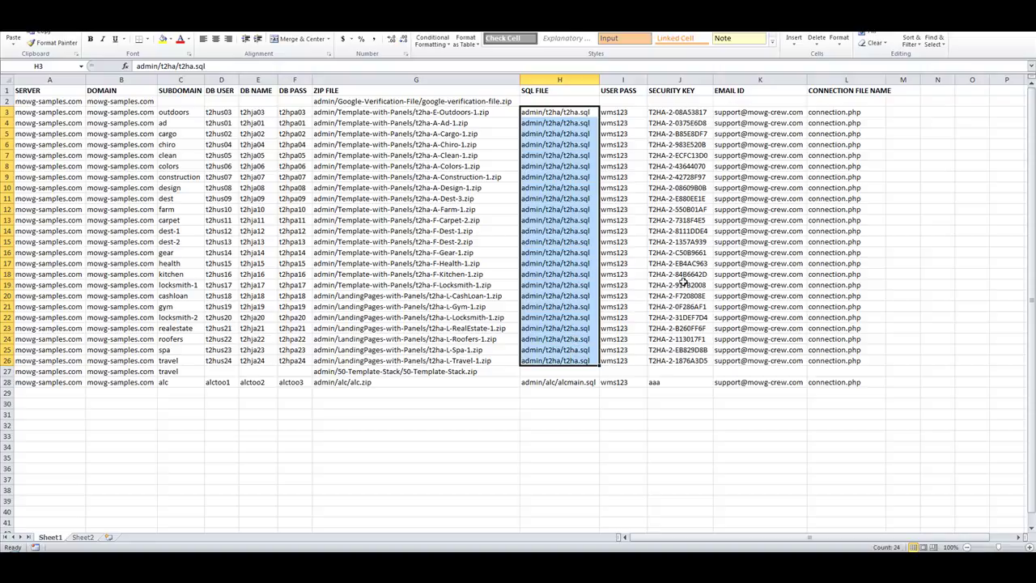
left_click_drag(619, 116, 670, 360)
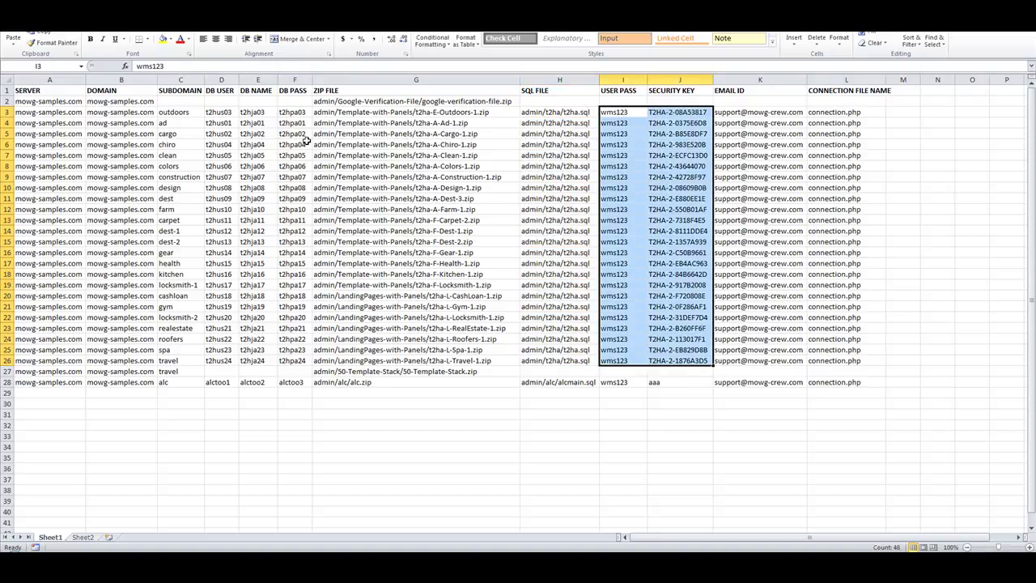
left_click_drag(214, 101, 286, 95)
left_click(181, 99)
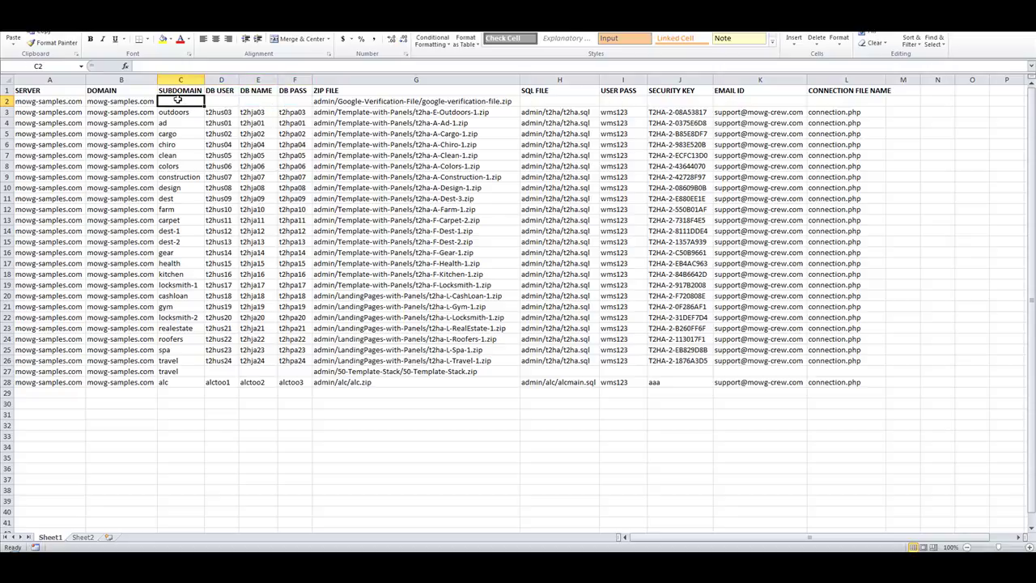
left_click_drag(184, 99, 298, 98)
left_click_drag(568, 100, 815, 98)
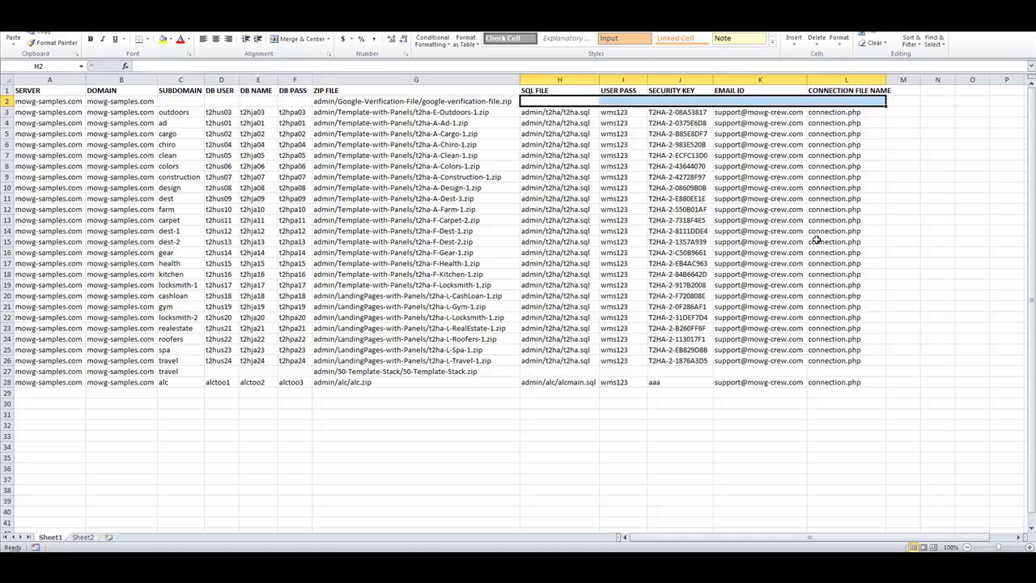
left_click(418, 101)
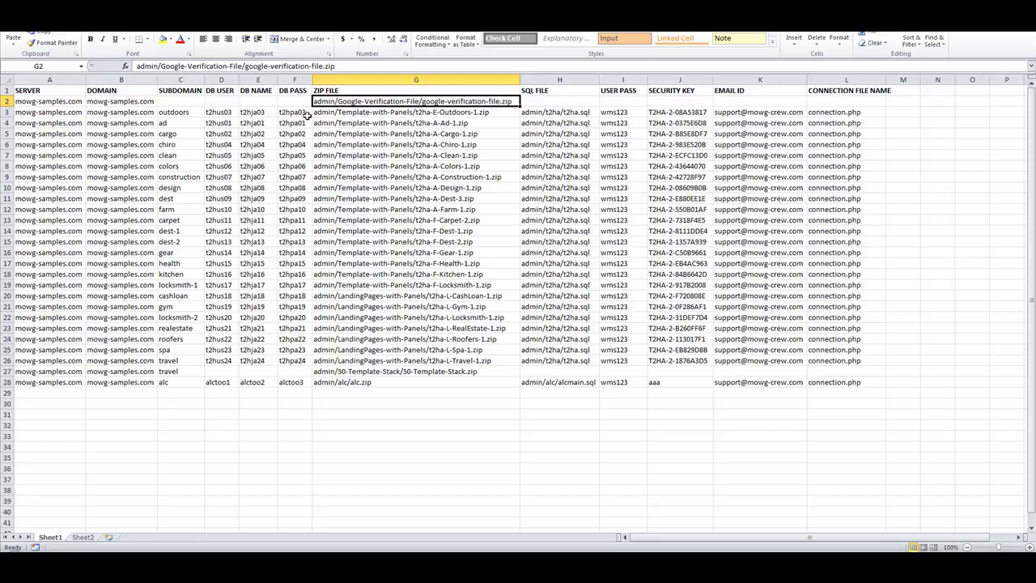
left_click(7, 101)
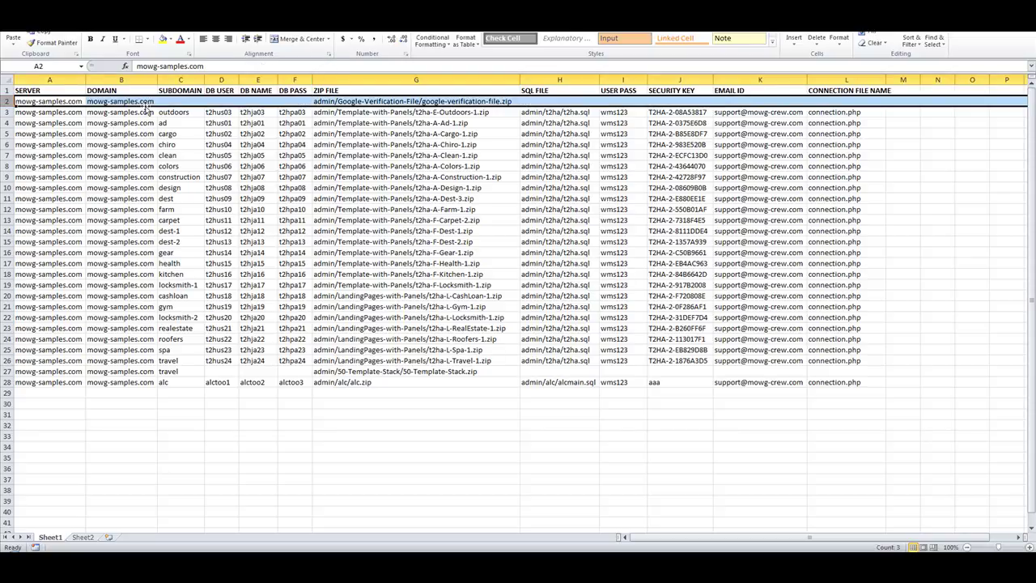
left_click(402, 100)
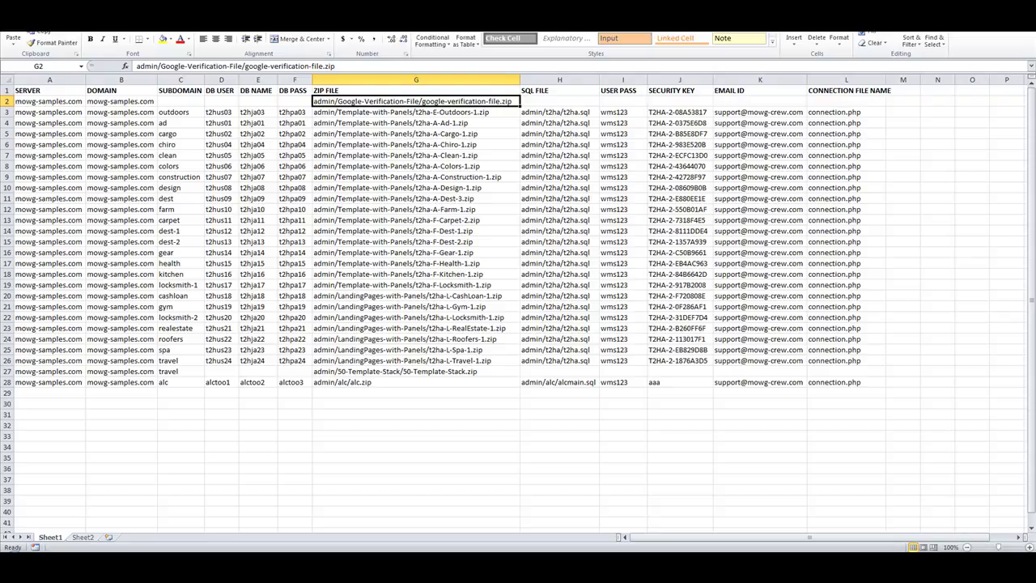
left_click_drag(449, 113, 482, 358)
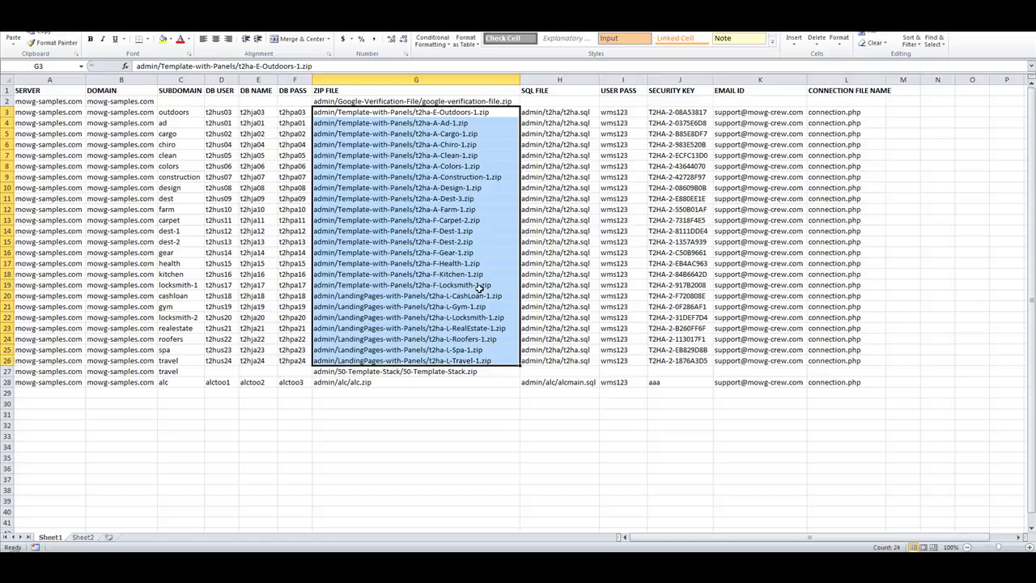
left_click(422, 372)
left_click_drag(226, 370, 294, 371)
left_click_drag(554, 365, 678, 370)
left_click_drag(583, 371, 785, 372)
left_click(439, 422)
left_click(425, 371)
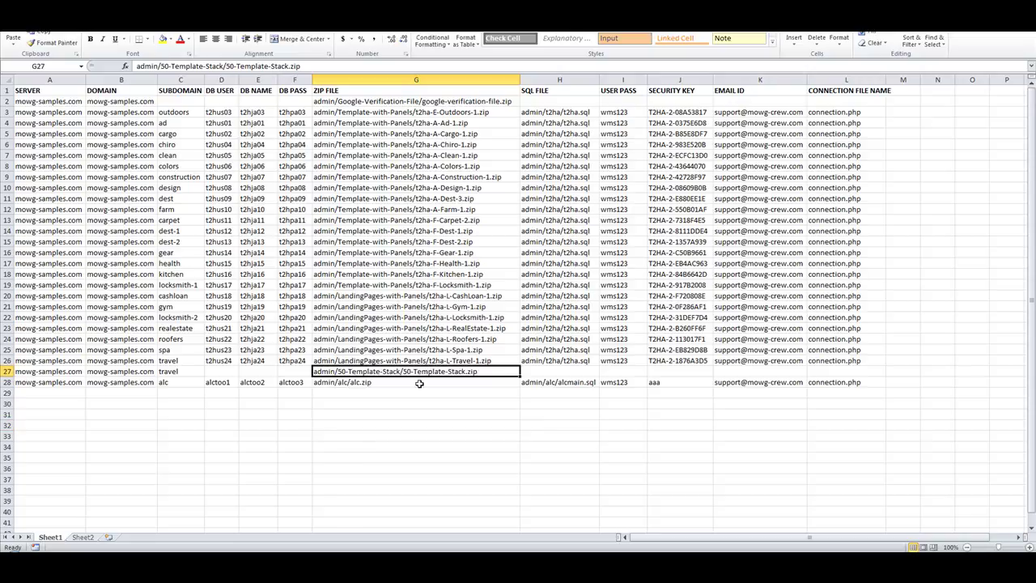
left_click(429, 361)
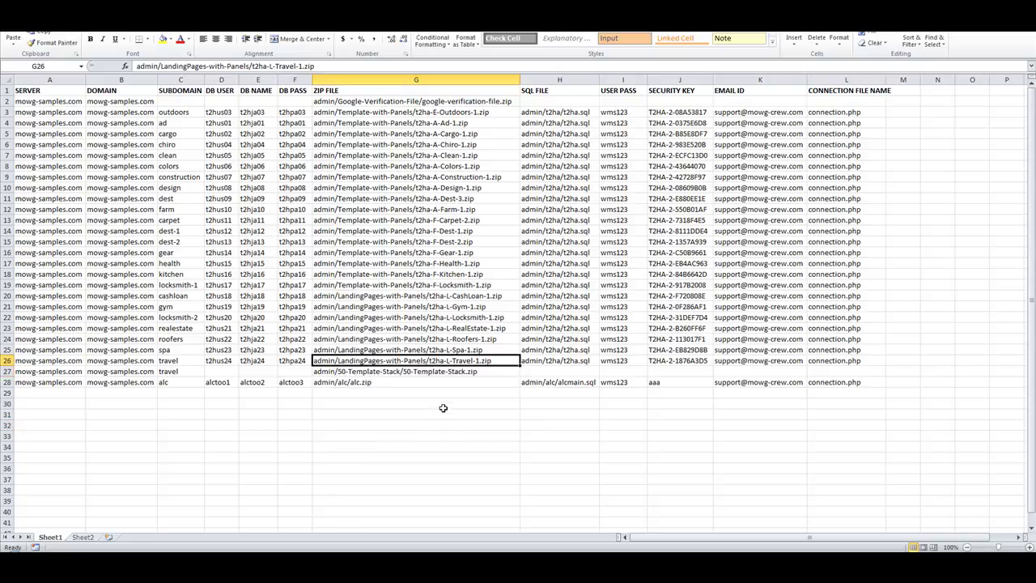
left_click(178, 362)
left_click(415, 363)
left_click(360, 372)
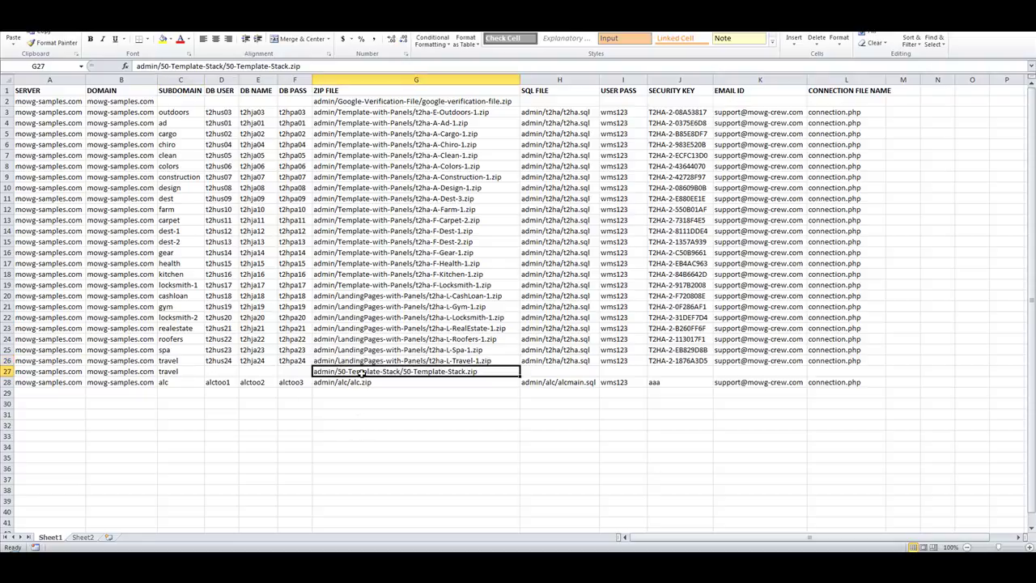
left_click(184, 372)
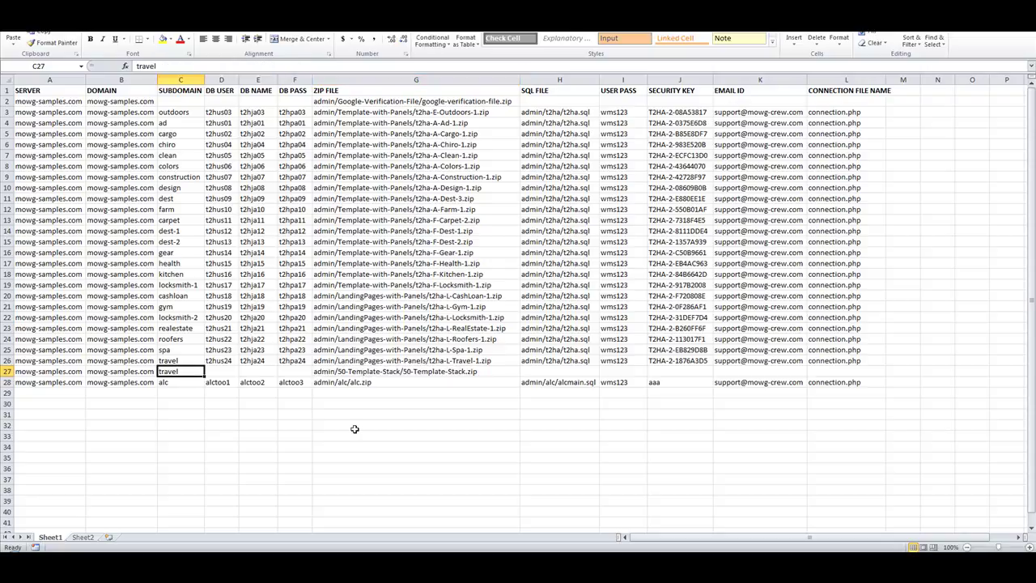
left_click(175, 359)
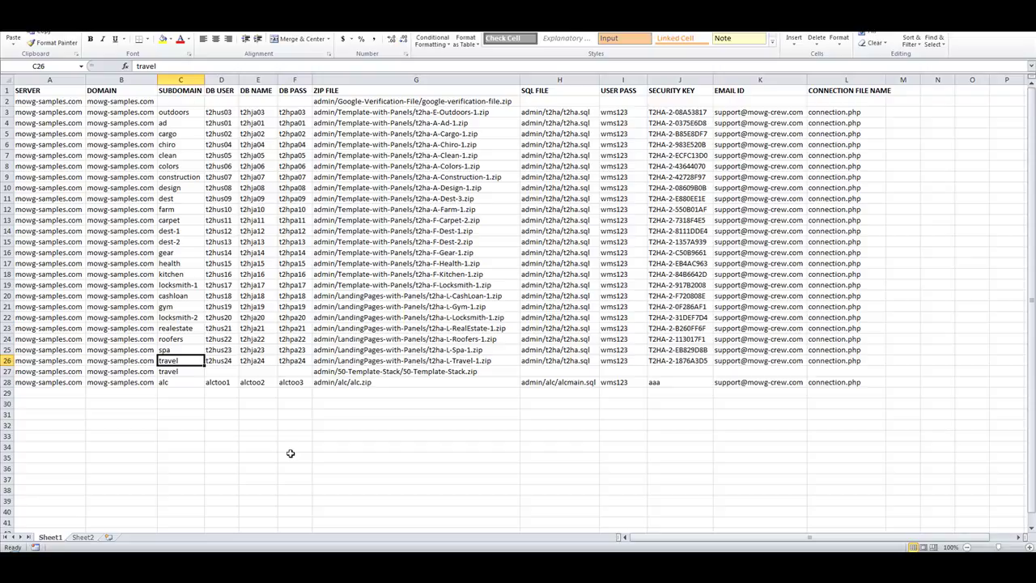
key("Down")
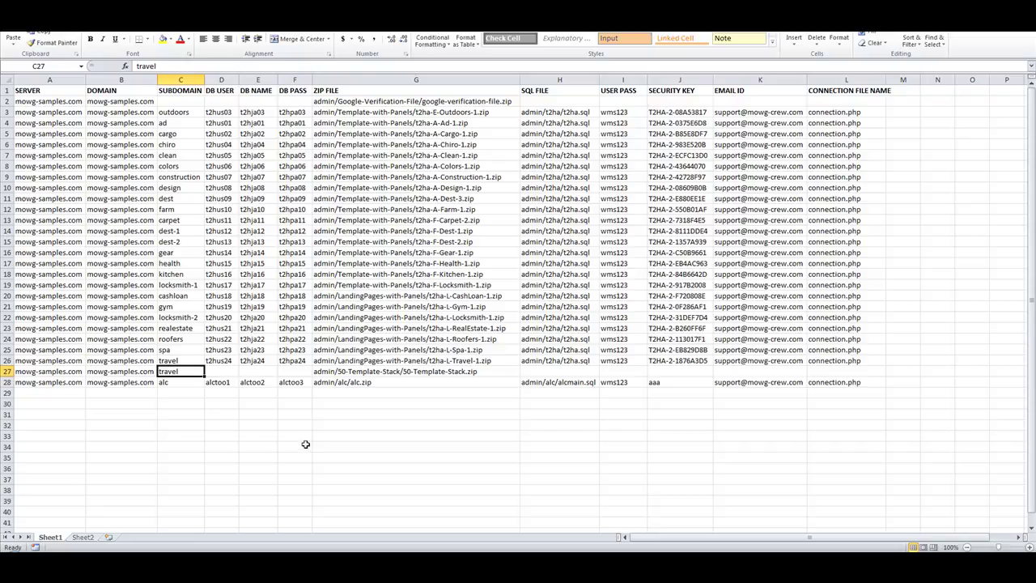
type("colors")
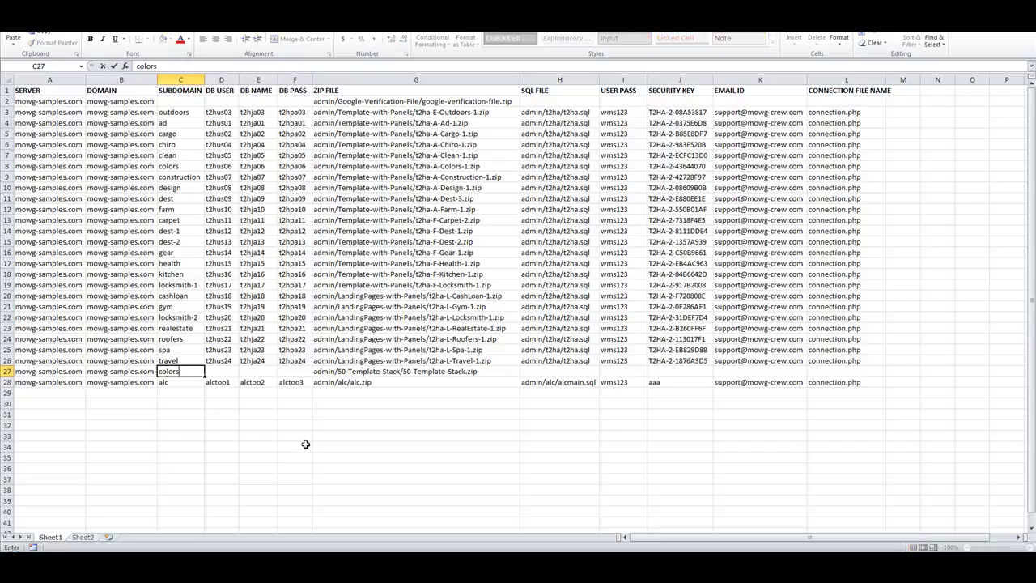
left_click(301, 457)
left_click(172, 164)
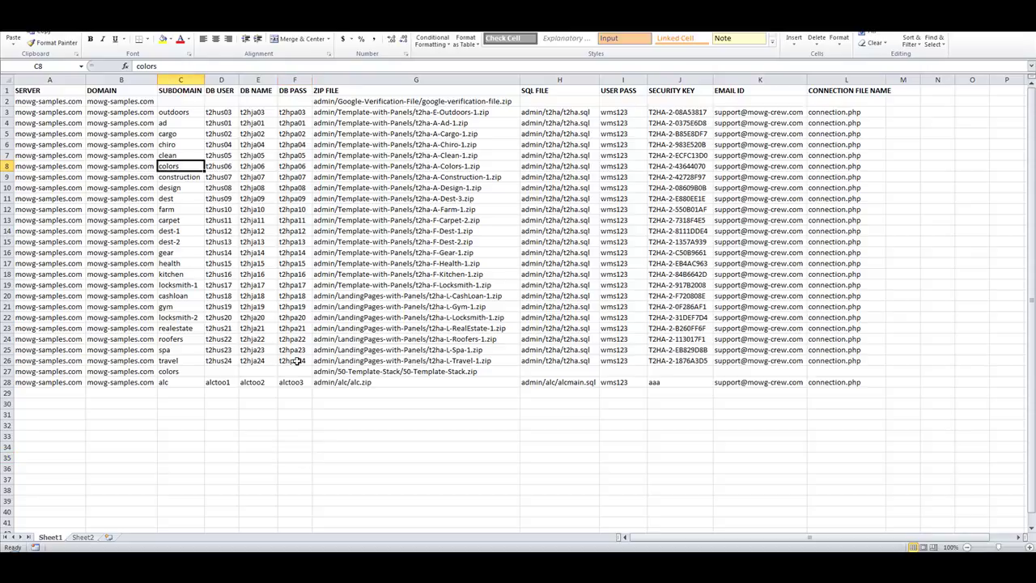
left_click(376, 370)
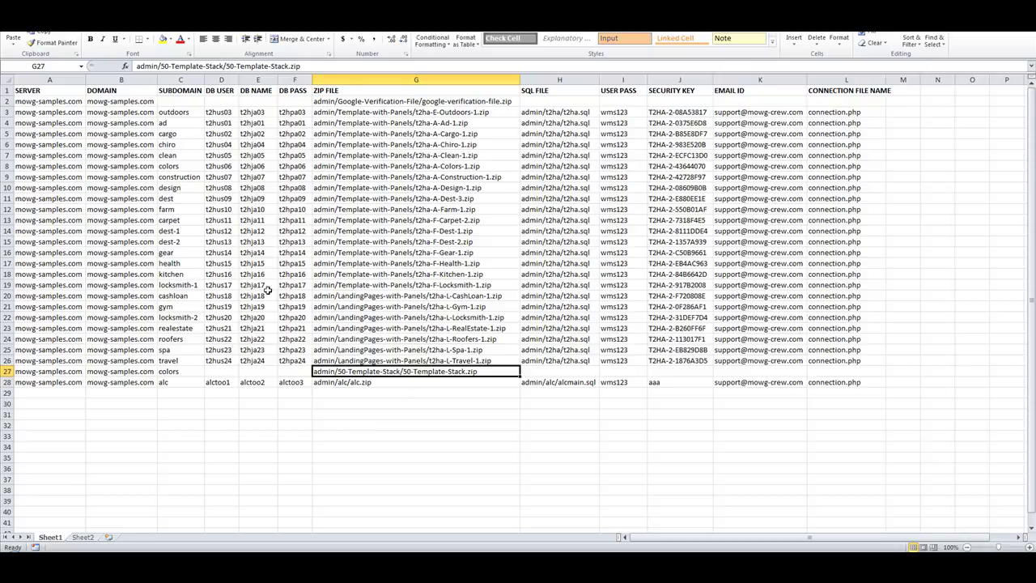
left_click_drag(438, 113, 451, 369)
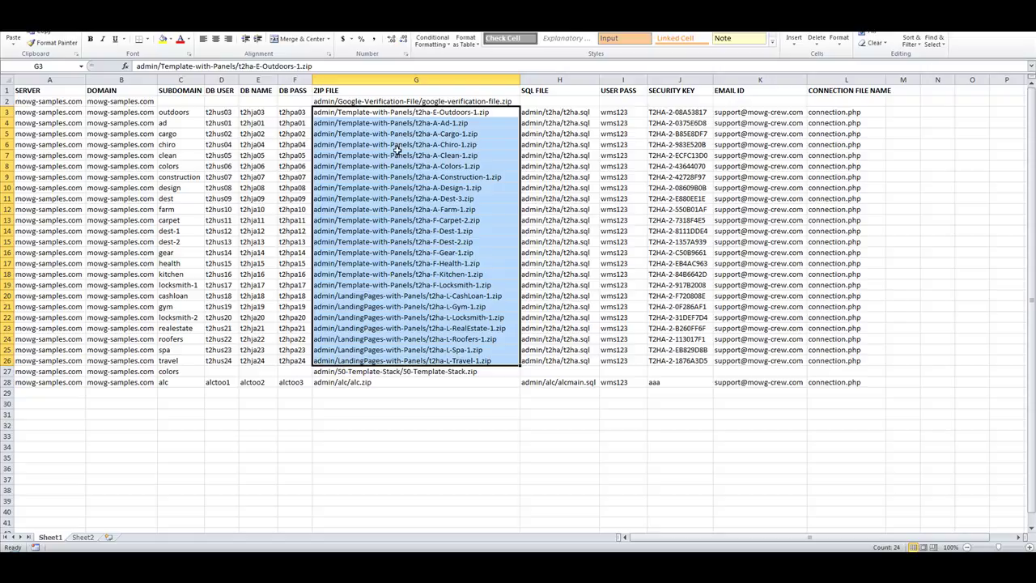
left_click(452, 133)
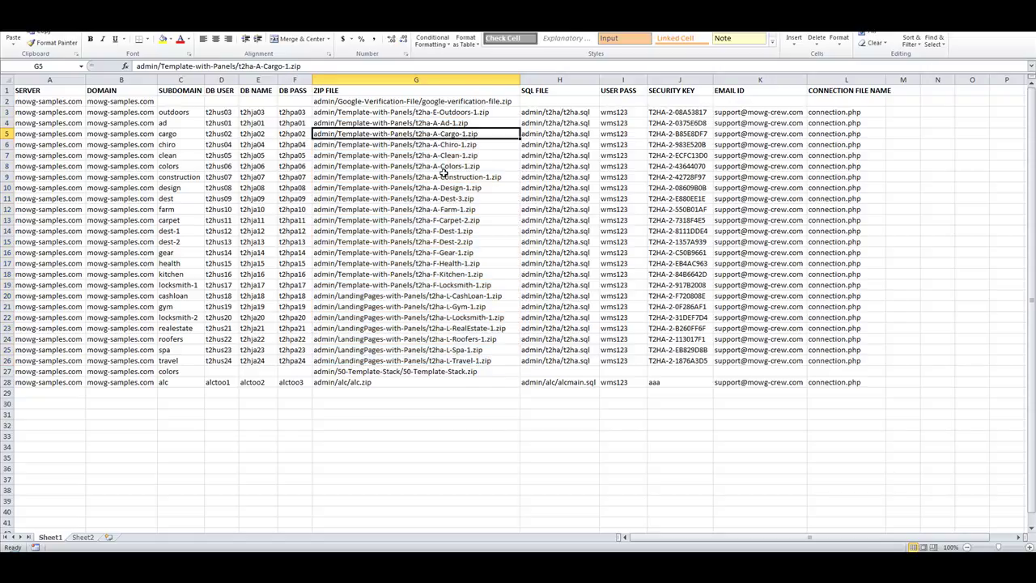
left_click(418, 371)
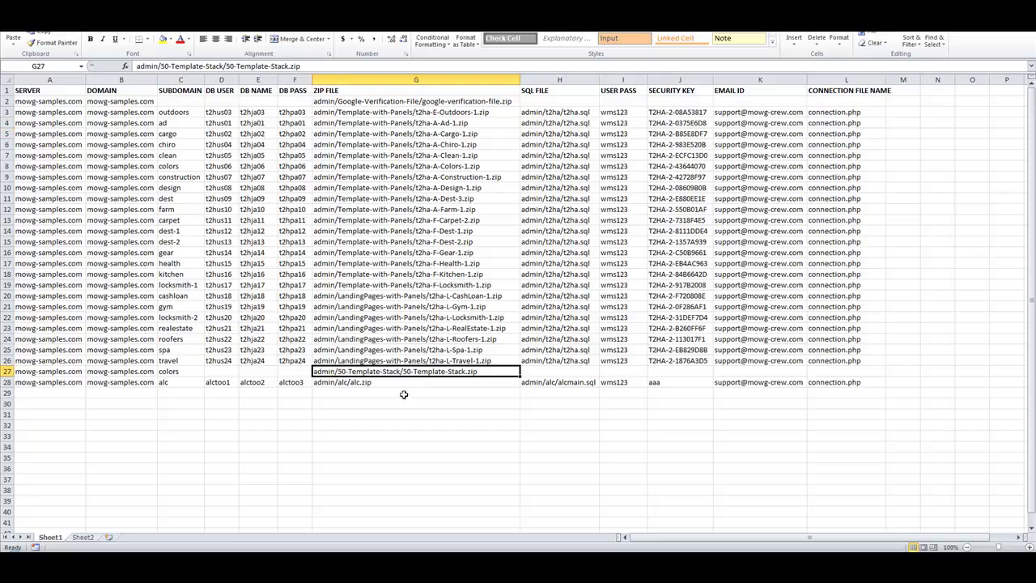
left_click(387, 416)
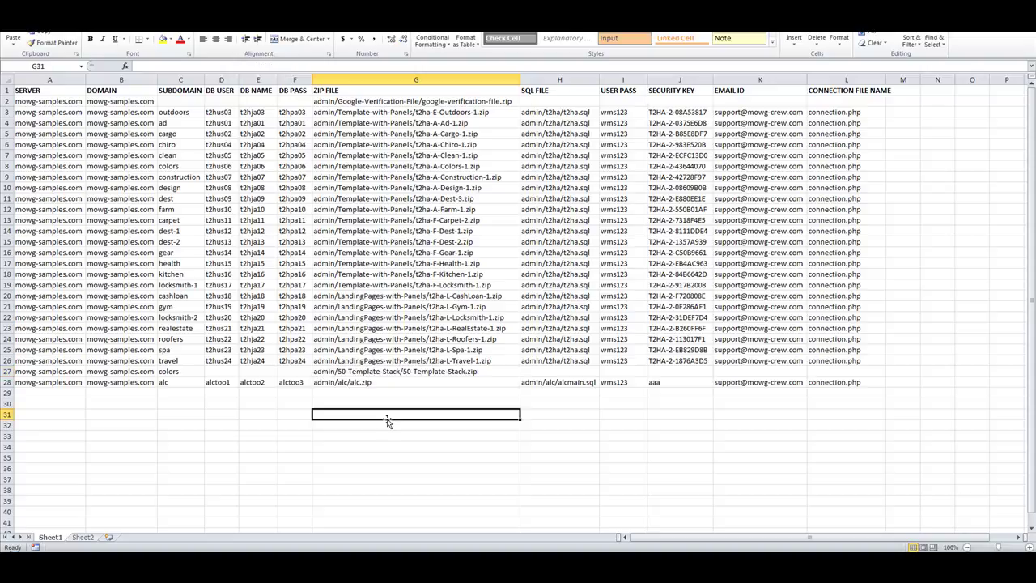
left_click(395, 369)
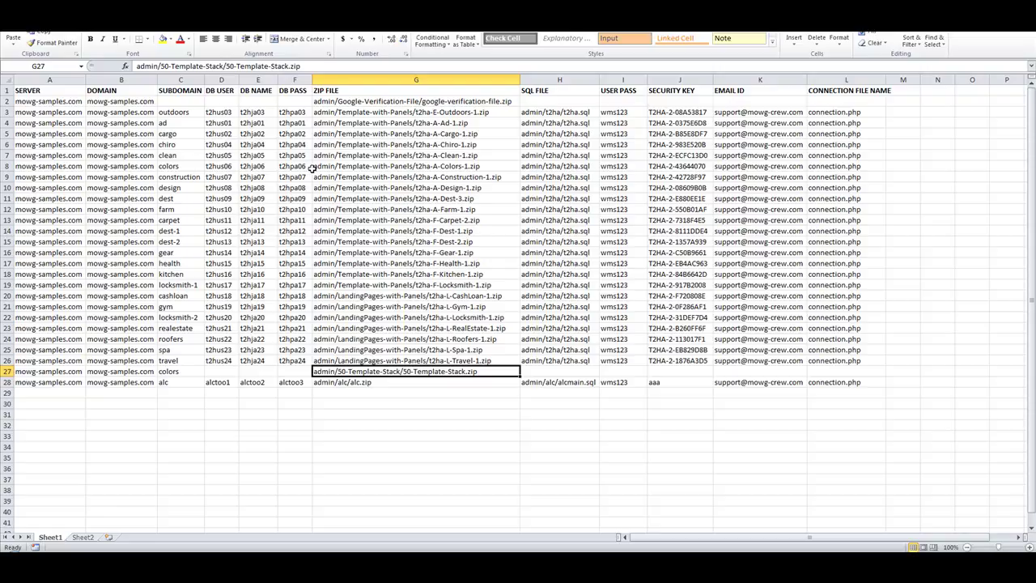
left_click(349, 167)
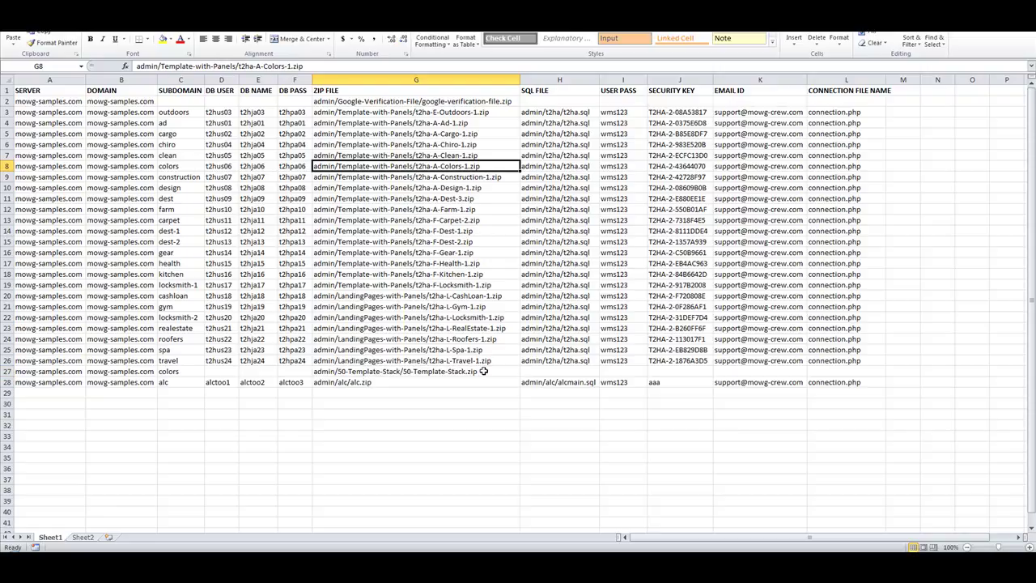
left_click_drag(222, 370, 282, 370)
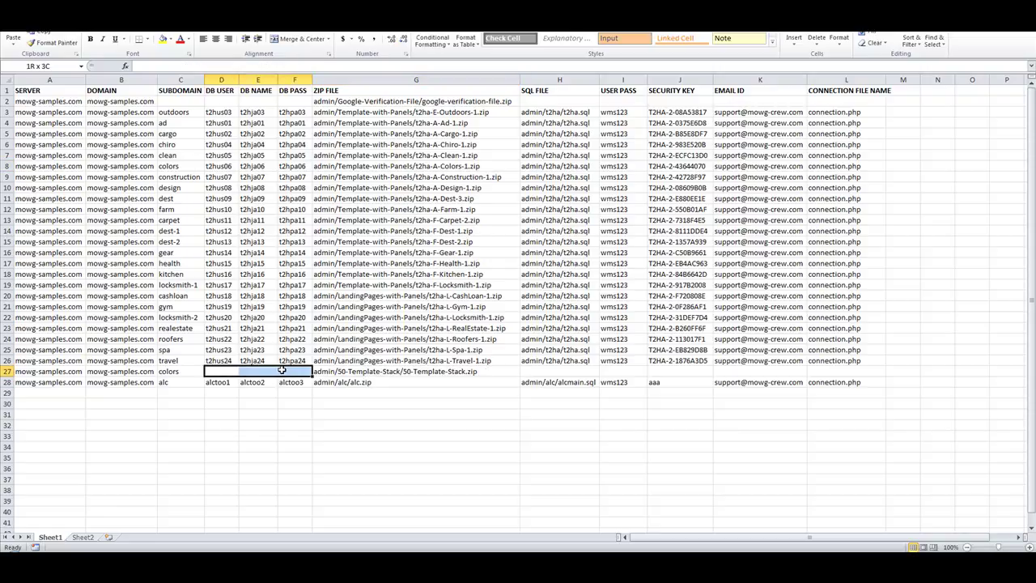
left_click_drag(541, 371, 849, 371)
left_click(692, 361)
left_click(703, 423)
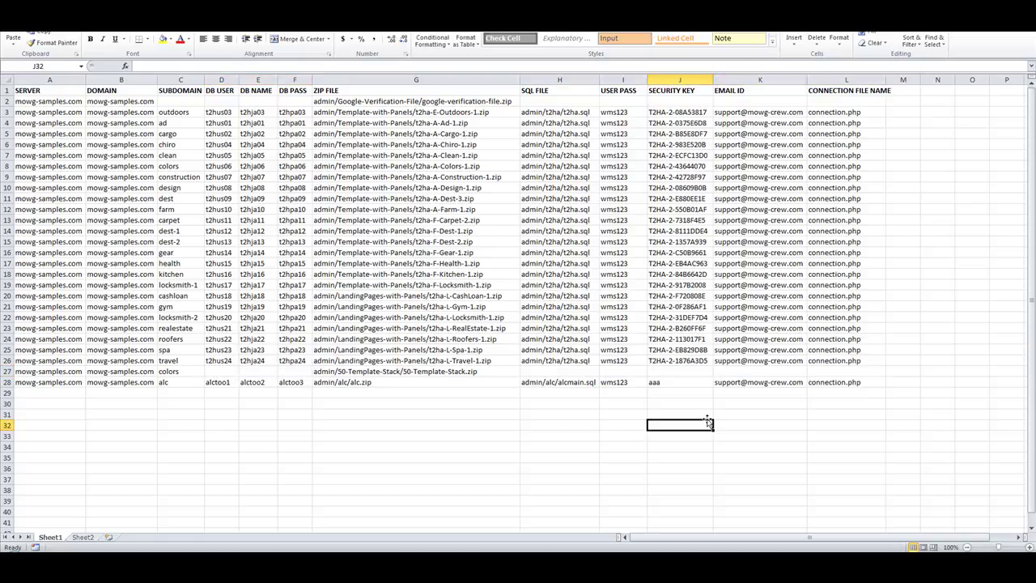
left_click(376, 370)
left_click(423, 297)
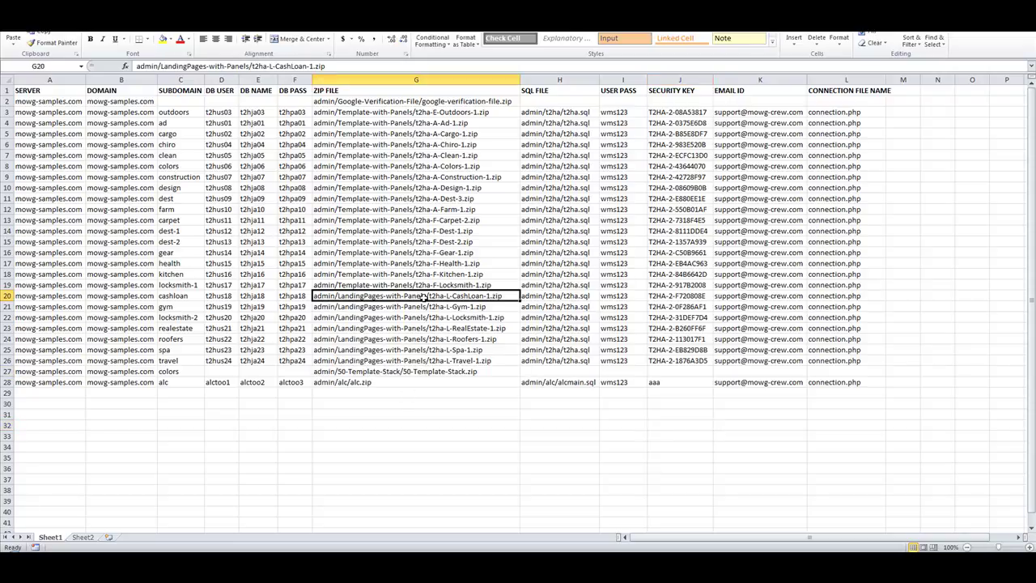
left_click(440, 437)
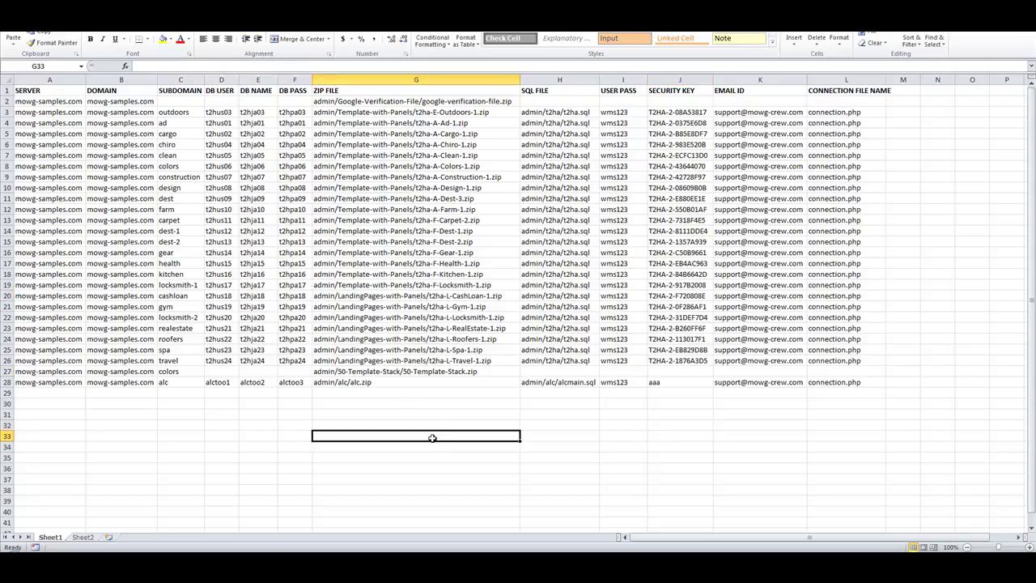
left_click(183, 381)
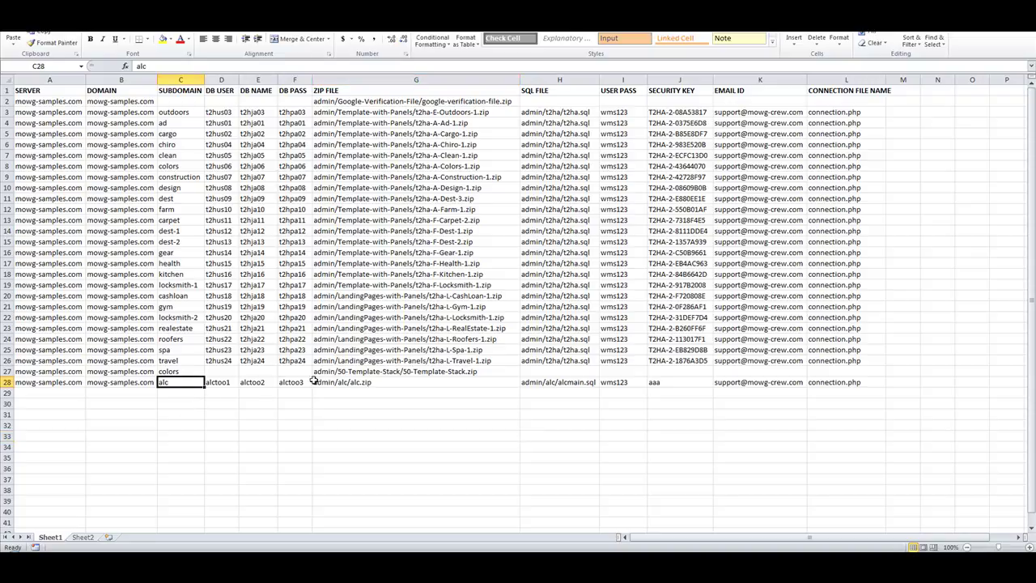
left_click(219, 90)
key("shift+Right")
key("shift+Right")
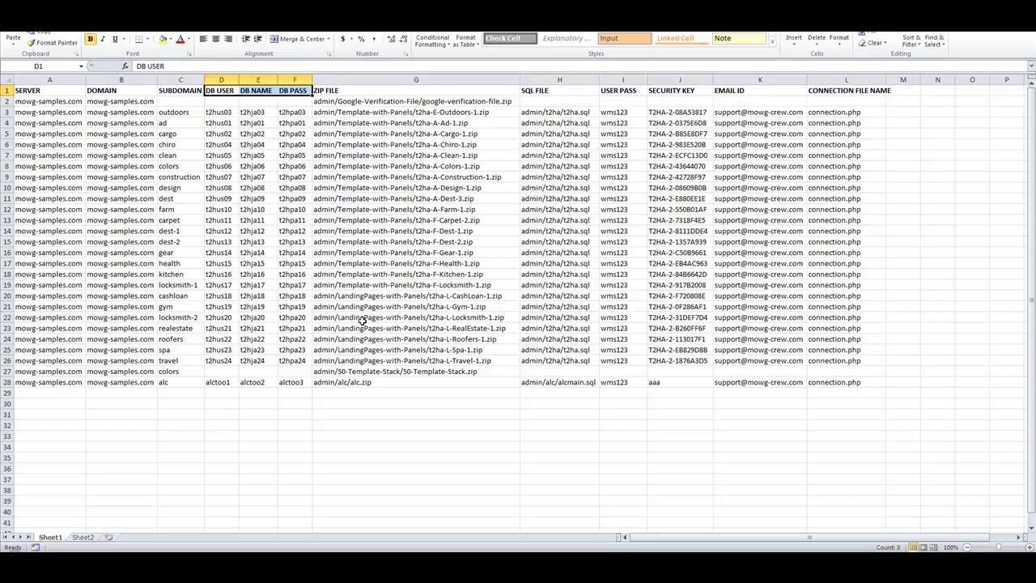
left_click_drag(221, 112, 292, 220)
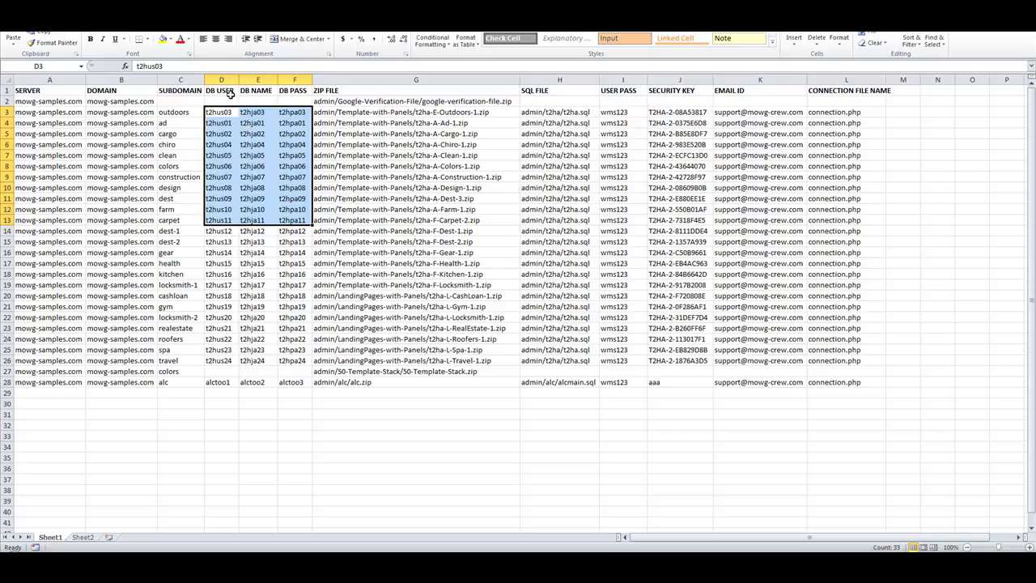
left_click_drag(229, 100, 291, 102)
left_click_drag(233, 371, 295, 372)
left_click(317, 454)
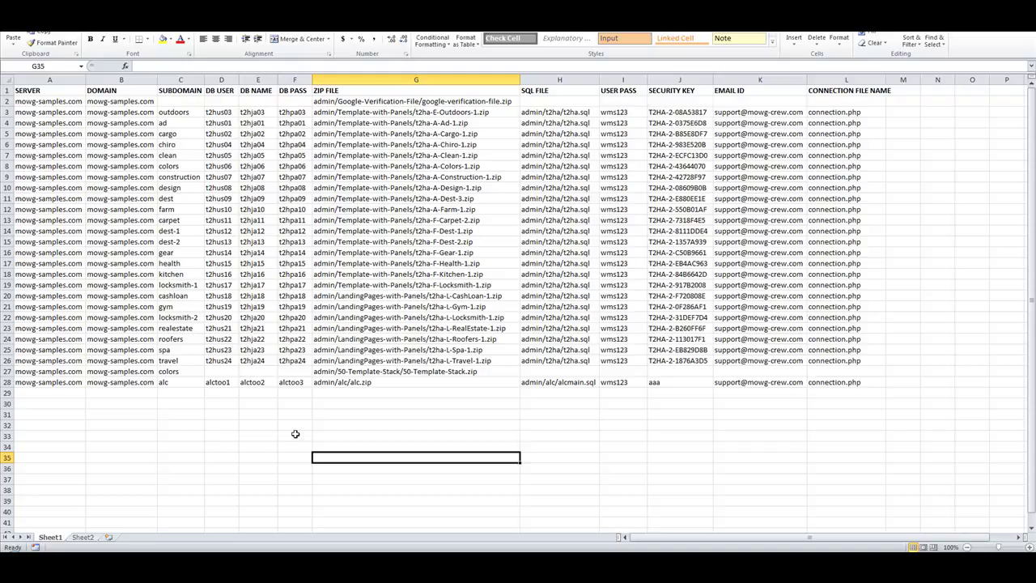
left_click(211, 386)
left_click(254, 382)
left_click(295, 383)
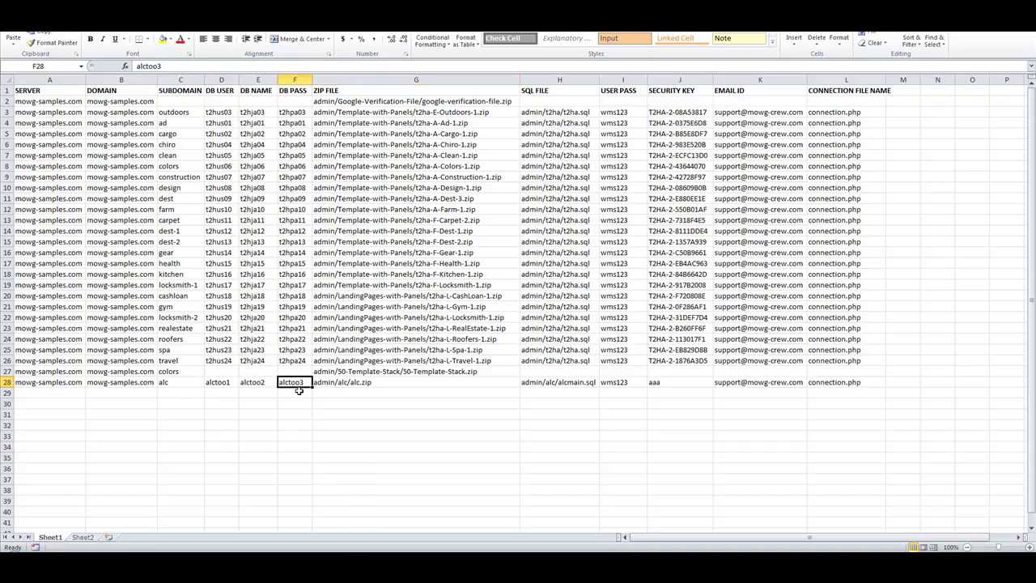
left_click(259, 415)
left_click(226, 383)
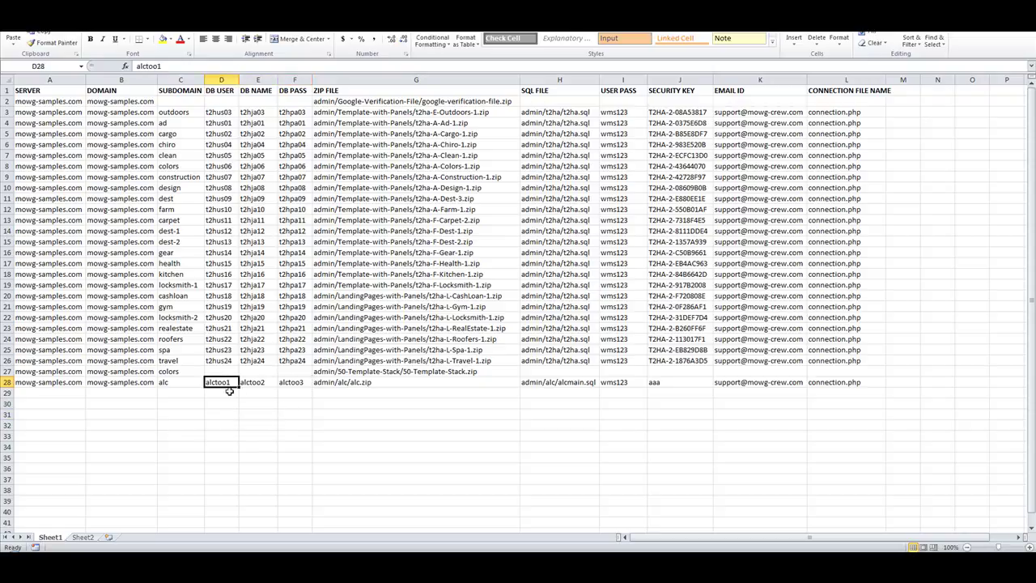
left_click(289, 422)
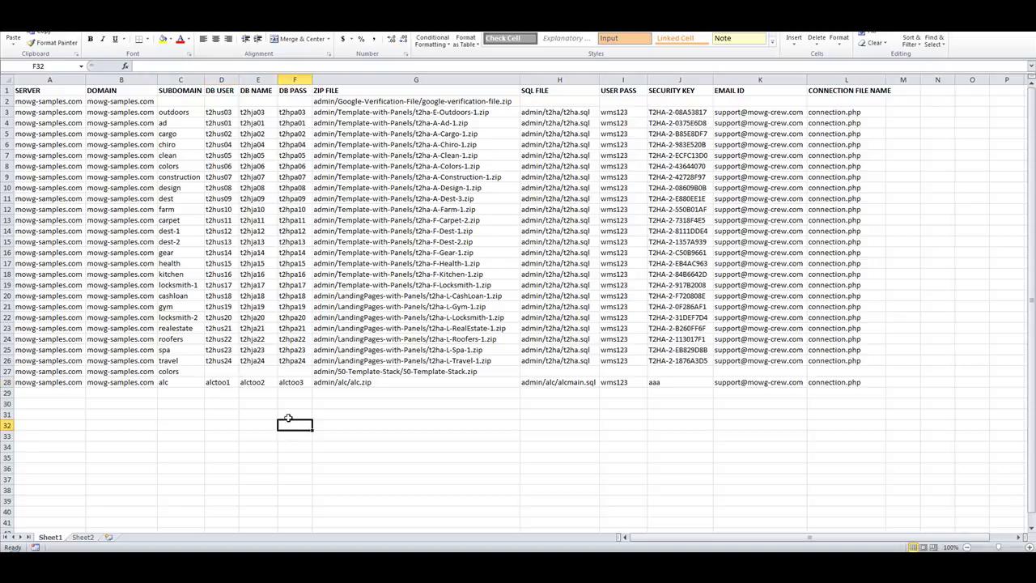
left_click(229, 197)
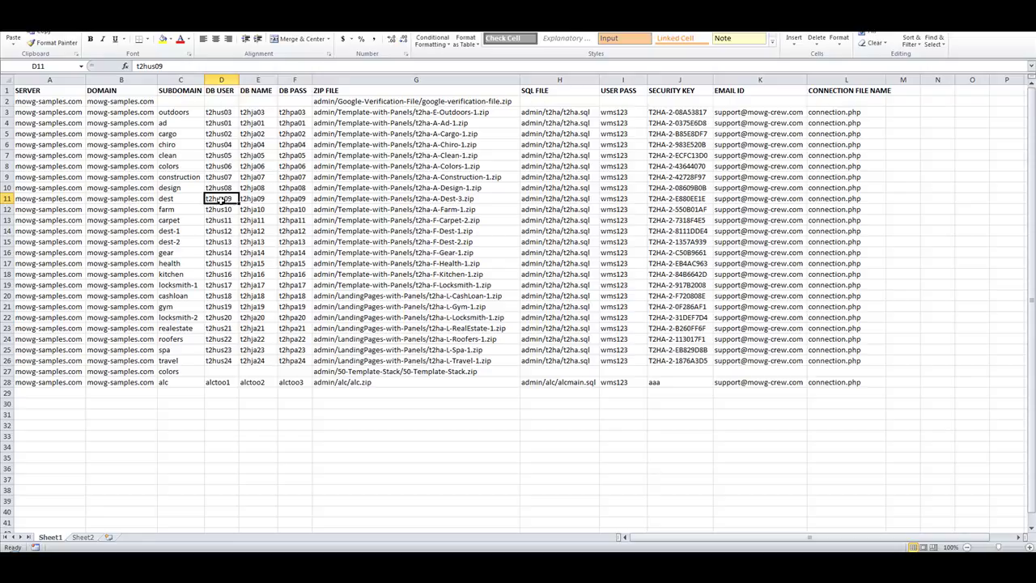
key("Right")
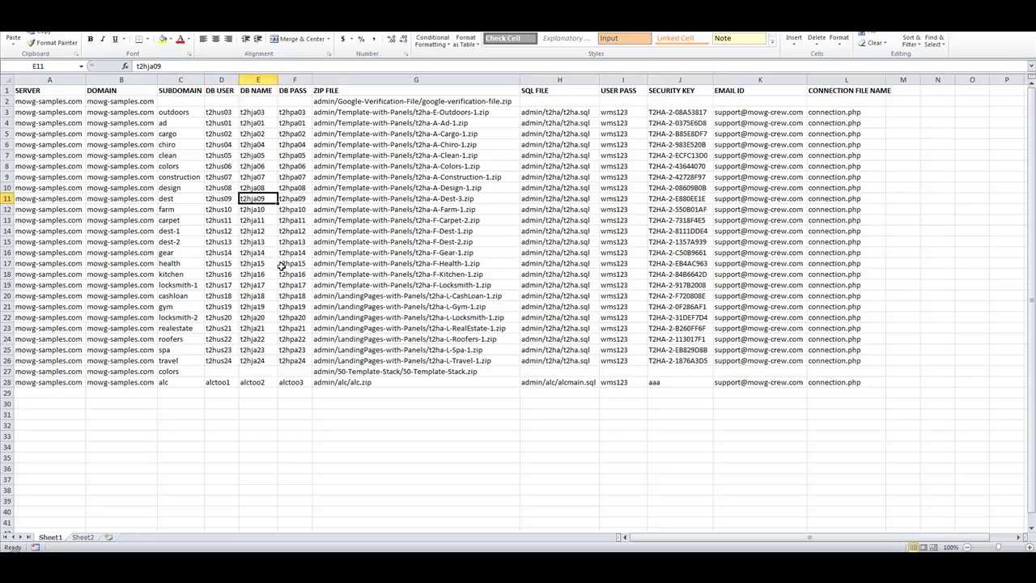
left_click(289, 198)
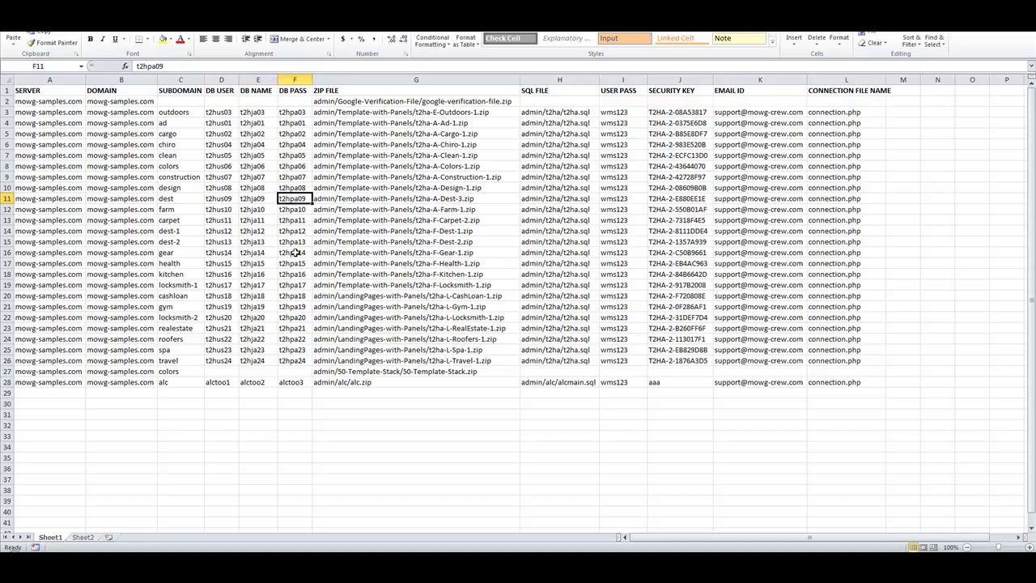
left_click(215, 382)
left_click(259, 382)
left_click(297, 382)
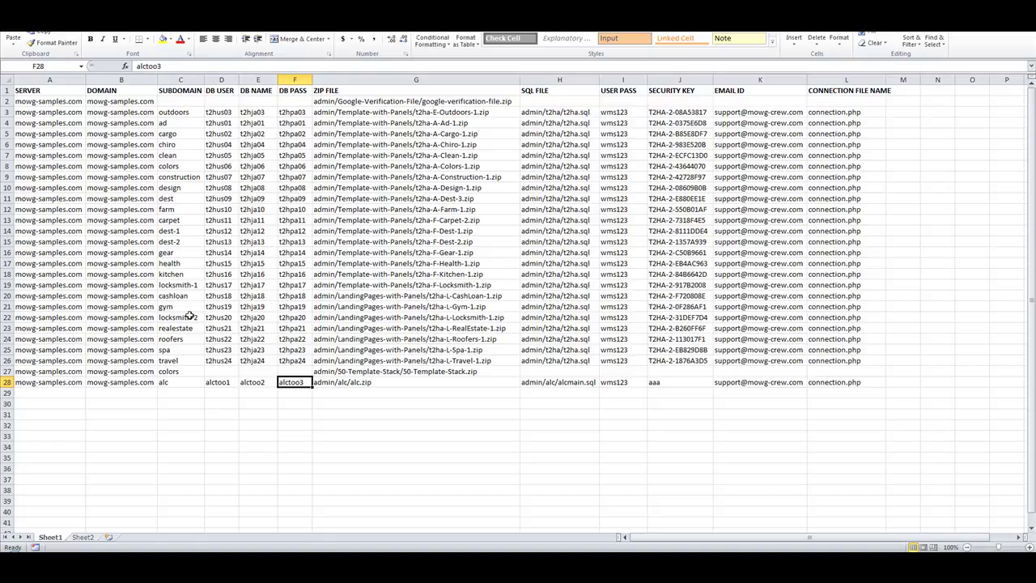
left_click(413, 435)
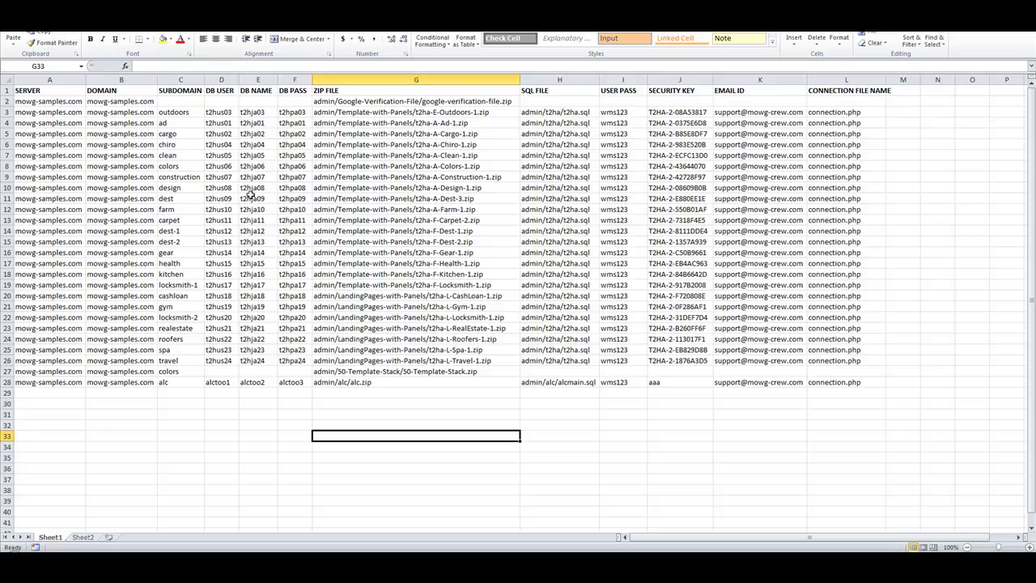
left_click_drag(223, 112, 283, 112)
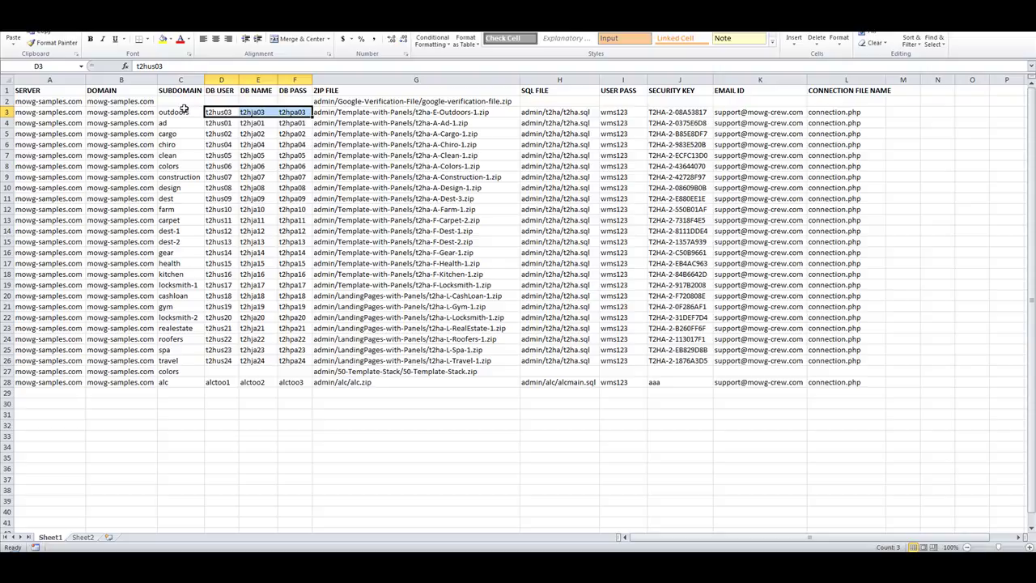
left_click_drag(120, 112, 125, 304)
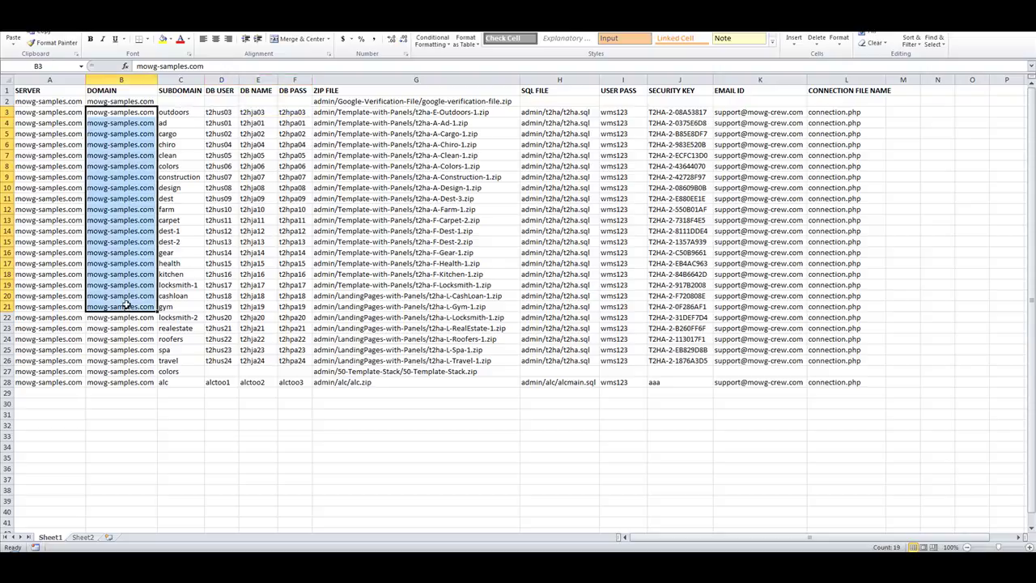
left_click(366, 448)
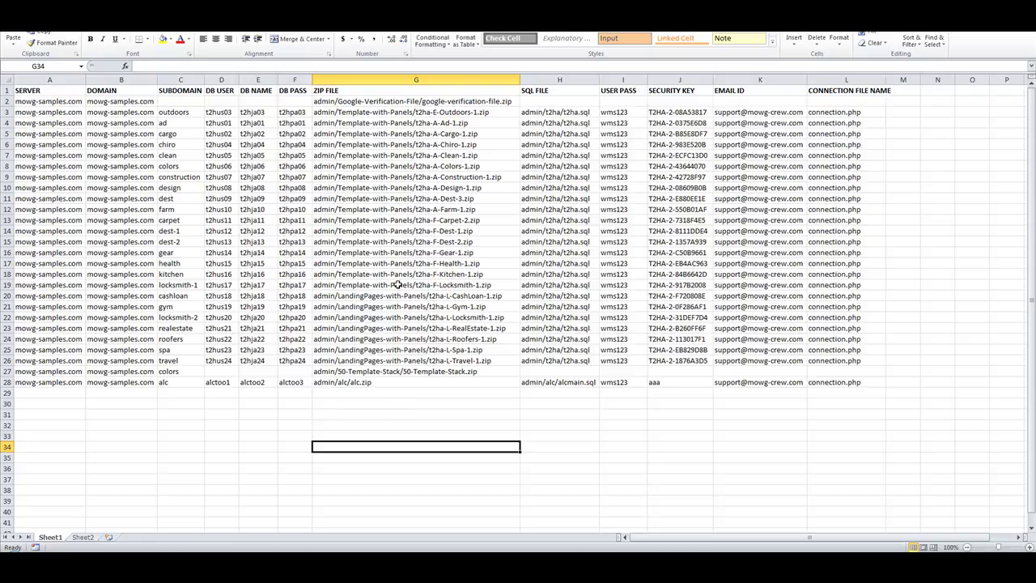
left_click(664, 380)
left_click(415, 381)
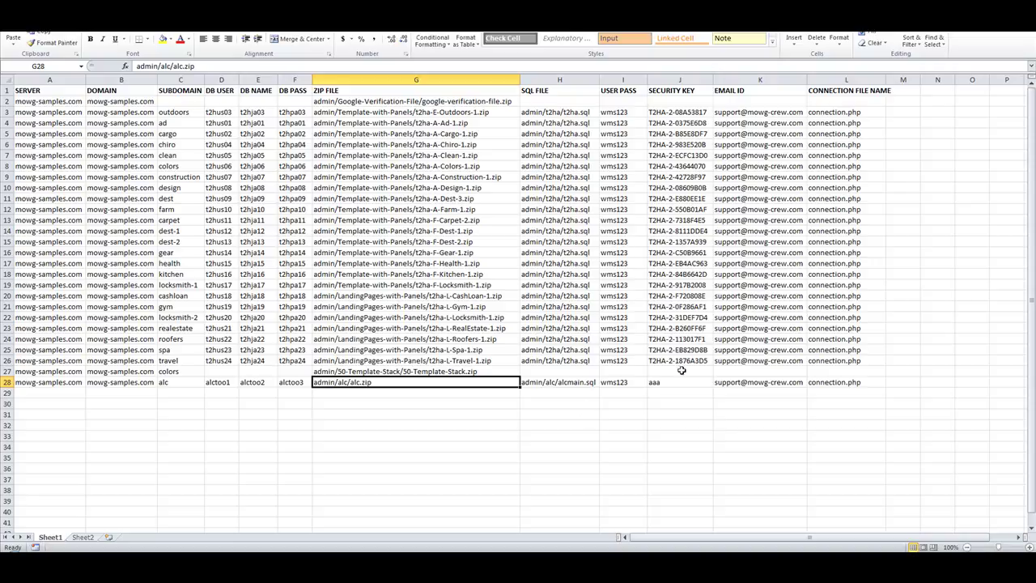
left_click(685, 212)
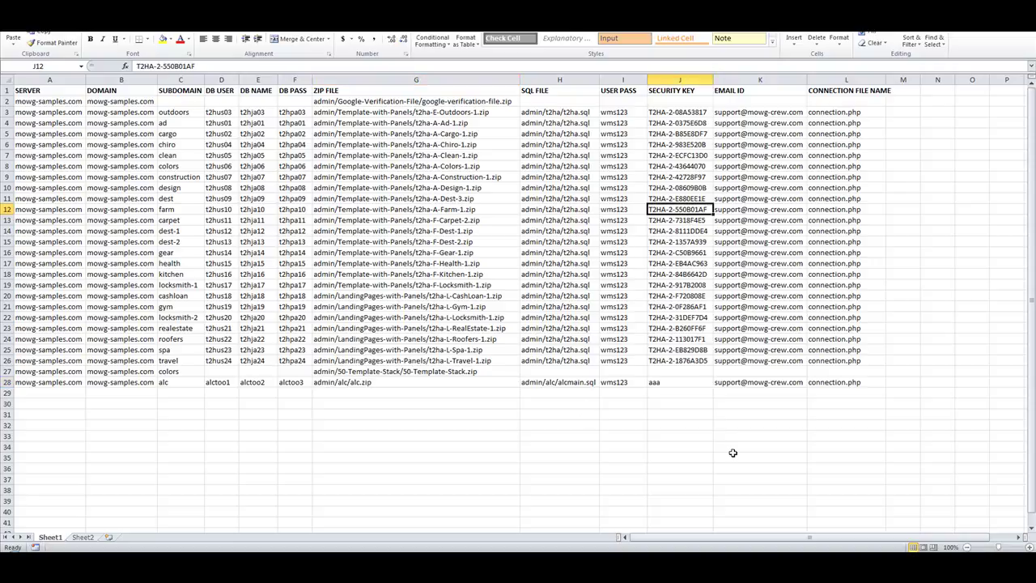
left_click(683, 380)
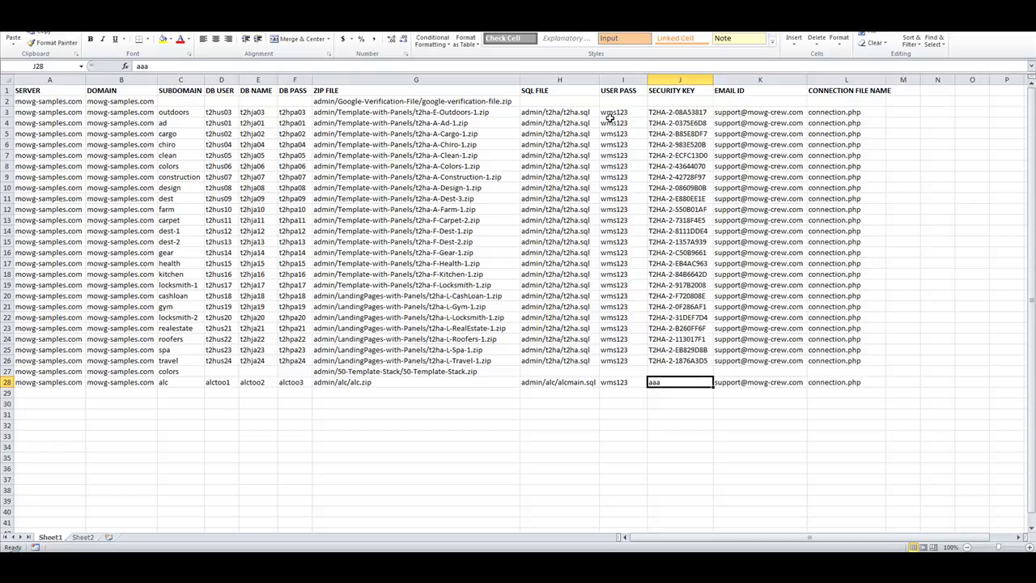
left_click_drag(609, 112, 622, 381)
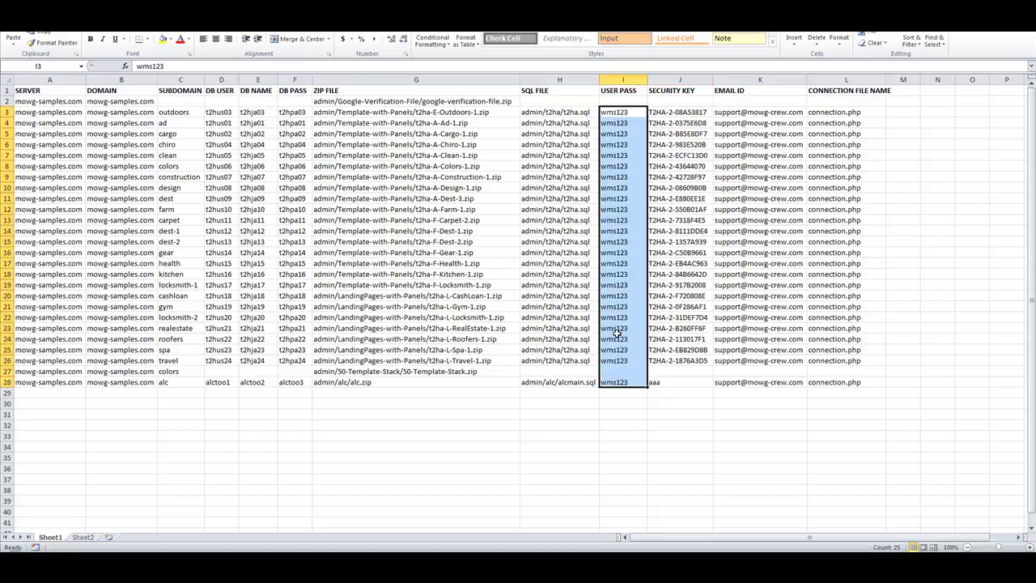
left_click(616, 115)
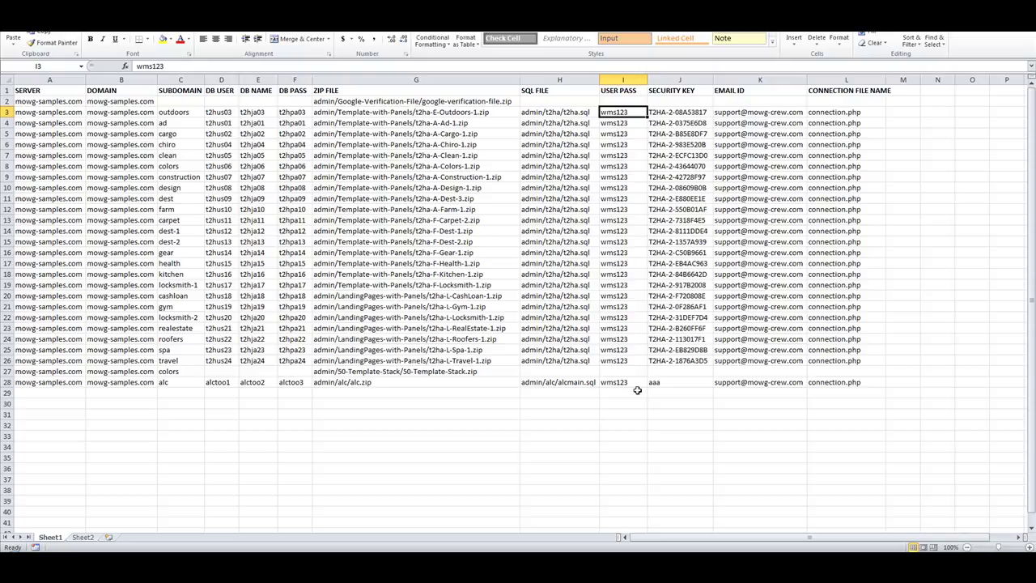
left_click(475, 423)
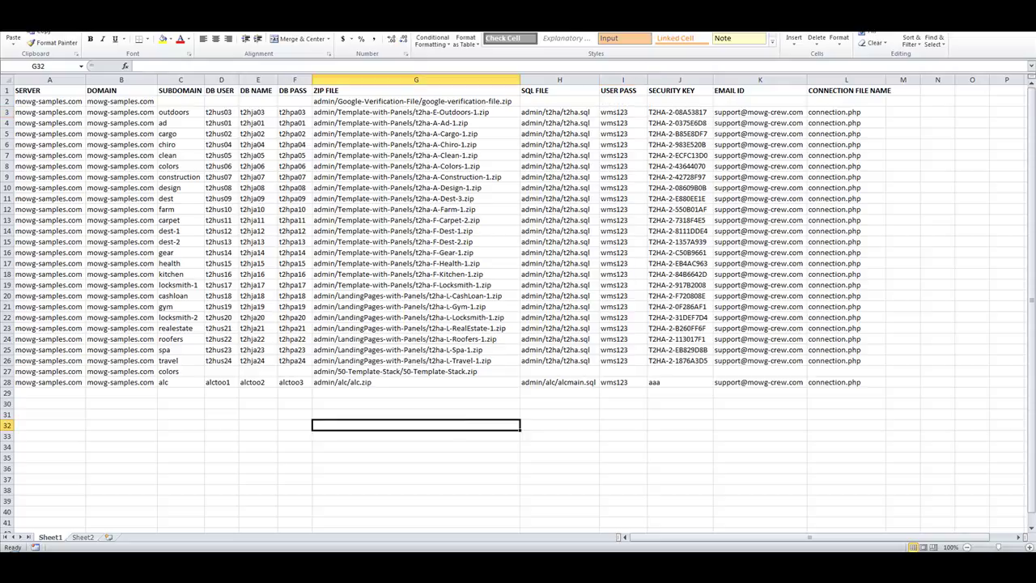
left_click(574, 229)
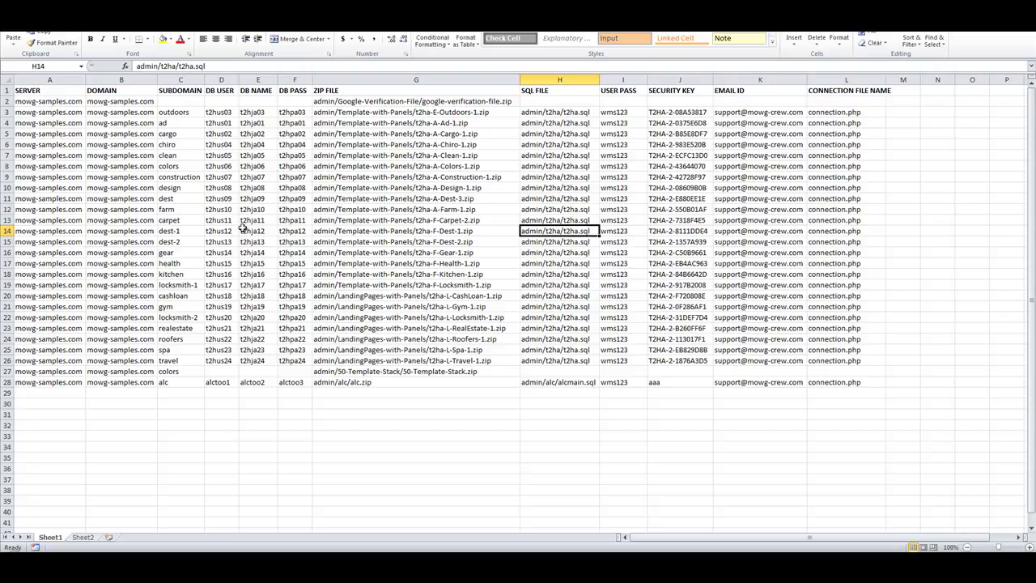
left_click(178, 230)
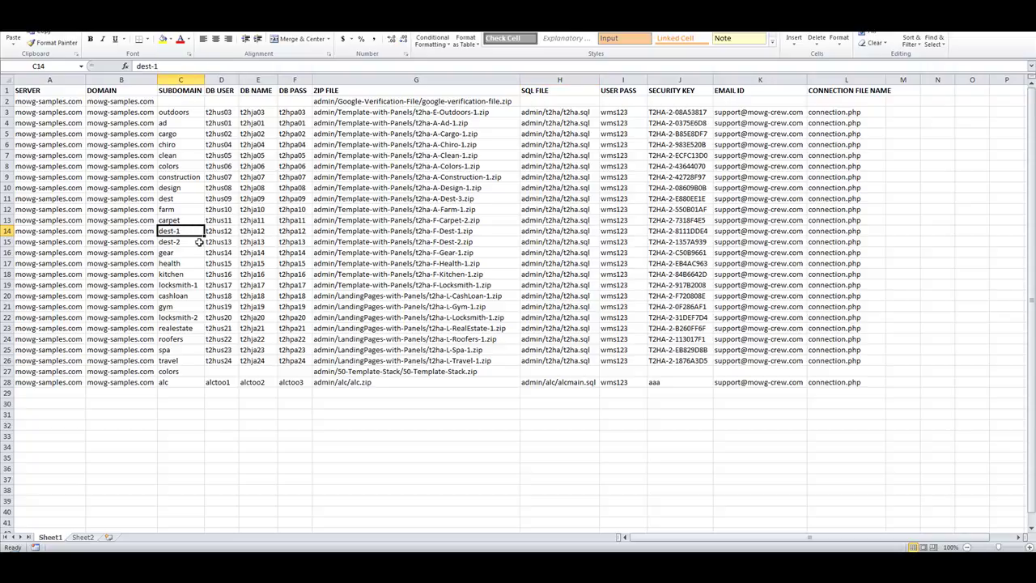
left_click(589, 437)
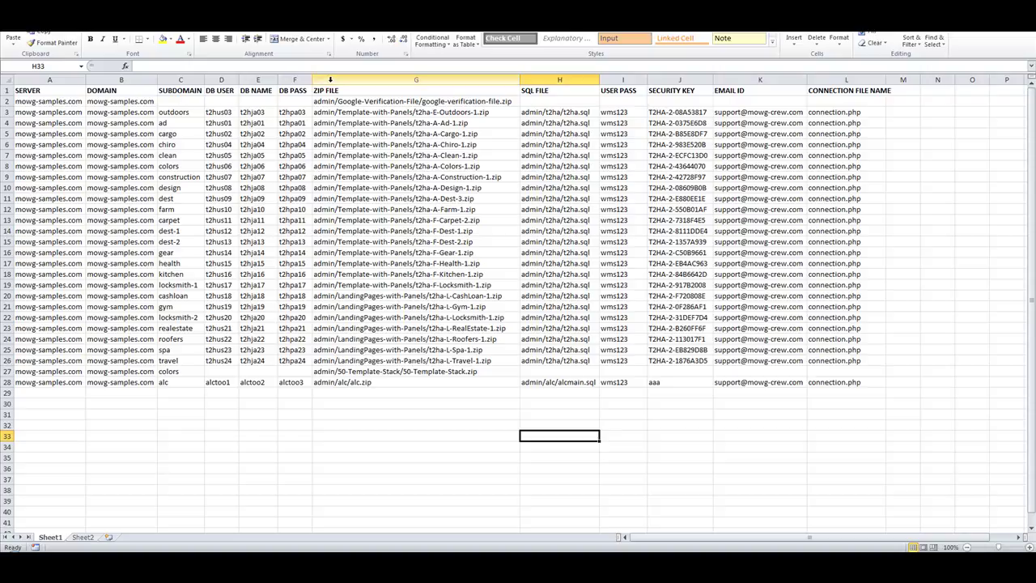
Copy the ZIP FILE paths in G3:G26 and insert a new blank Sheet3.
left_click_drag(50, 104, 159, 108)
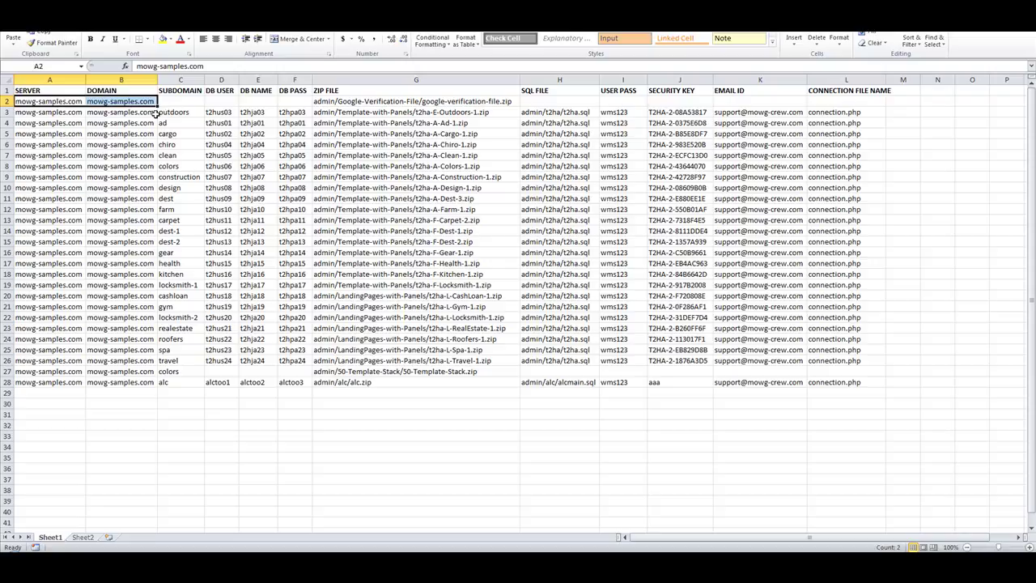
left_click(348, 426)
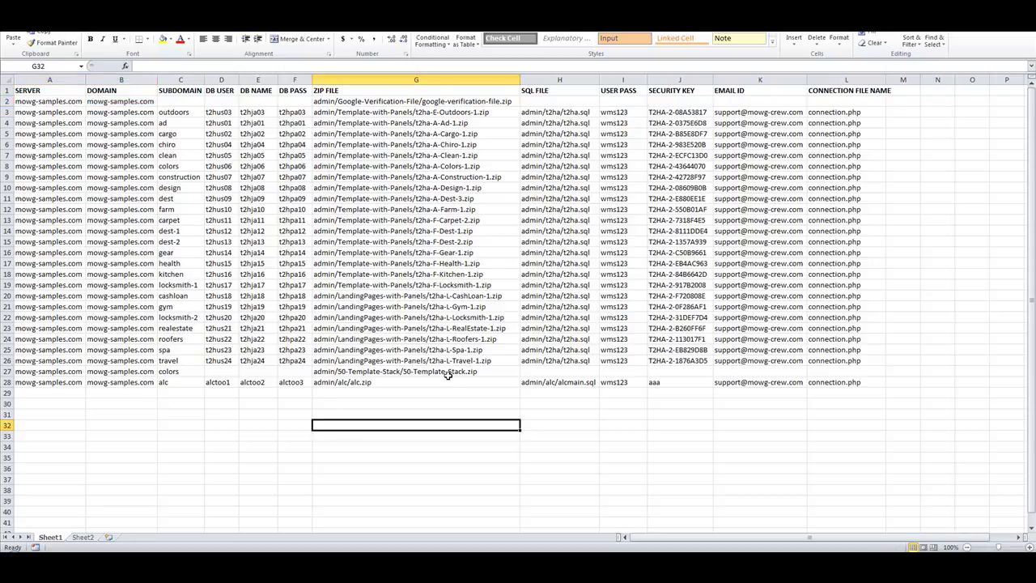
left_click_drag(175, 113, 187, 372)
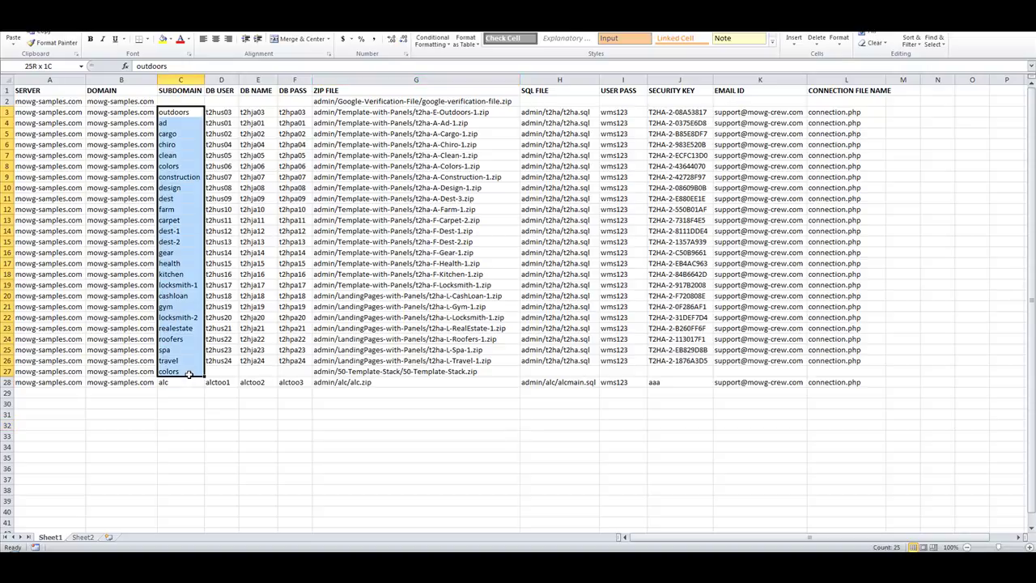
left_click(453, 445)
left_click_drag(411, 111, 441, 113)
left_click(443, 419)
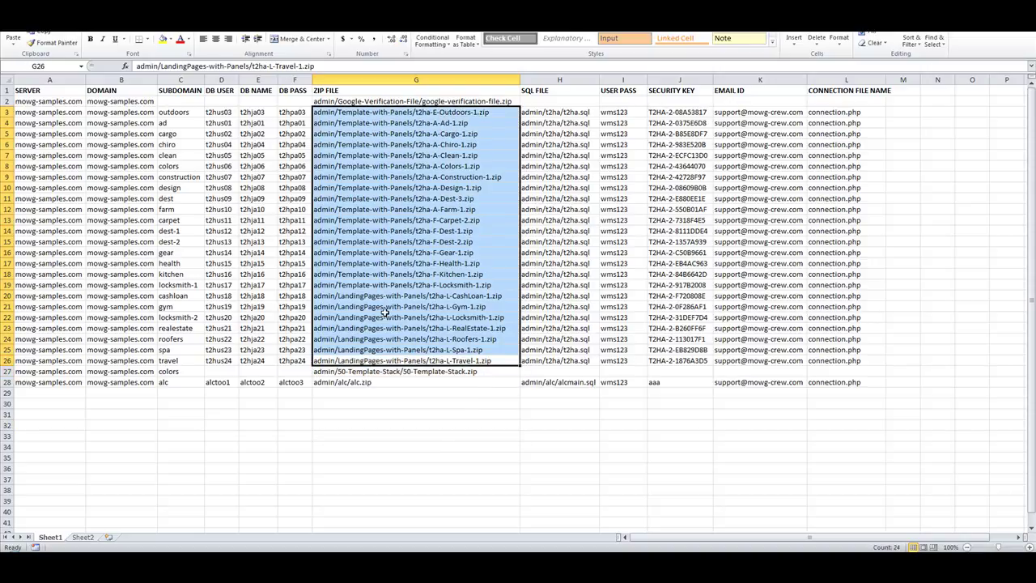
key("ctrl+c")
left_click(107, 538)
Paste the paths into Sheet3 and strip the admin/Template-with-Panels/t2ha- prefix (17 replacements).
key("ctrl+v")
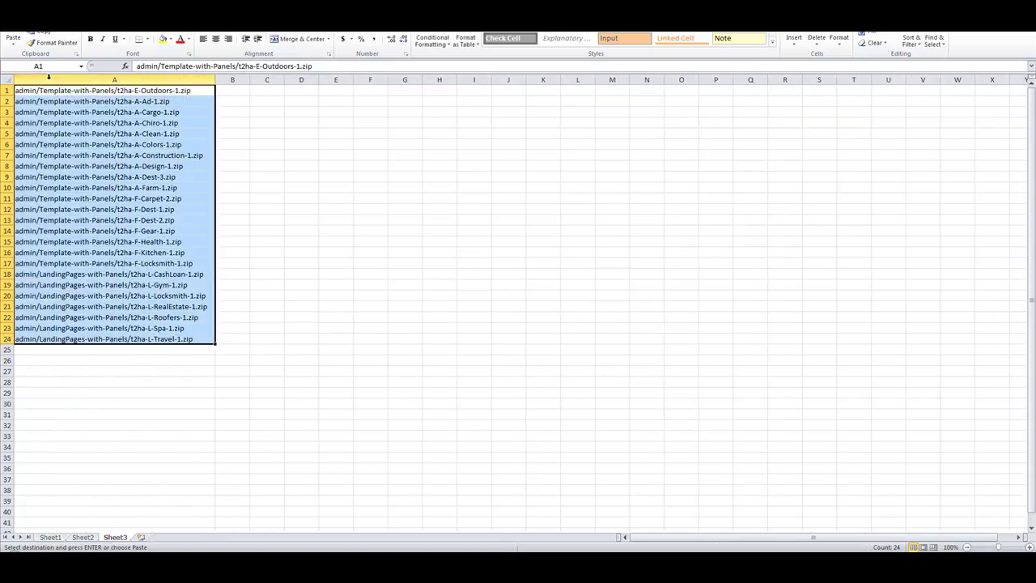
double_click(48, 78)
left_click(404, 274)
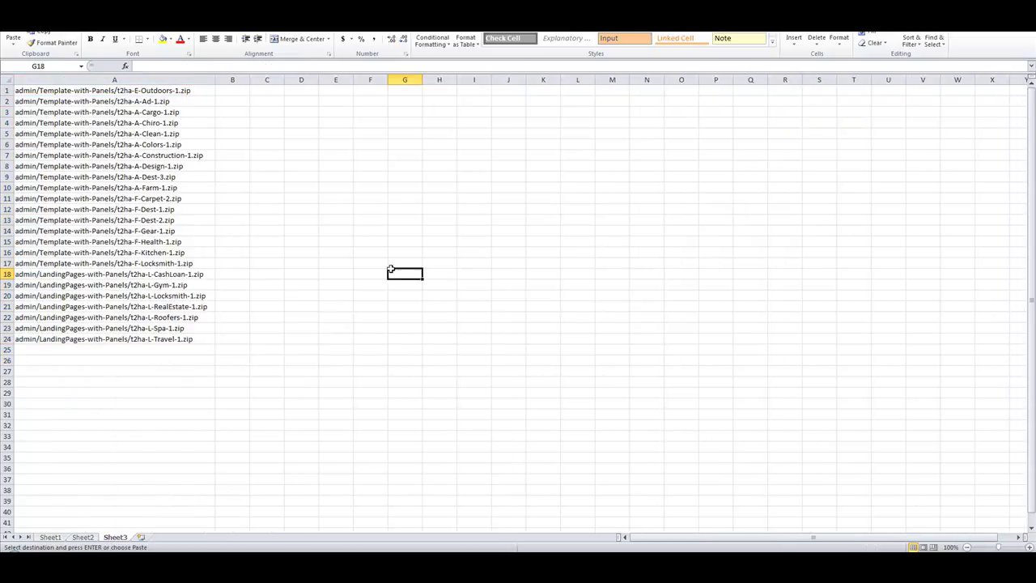
double_click(131, 90)
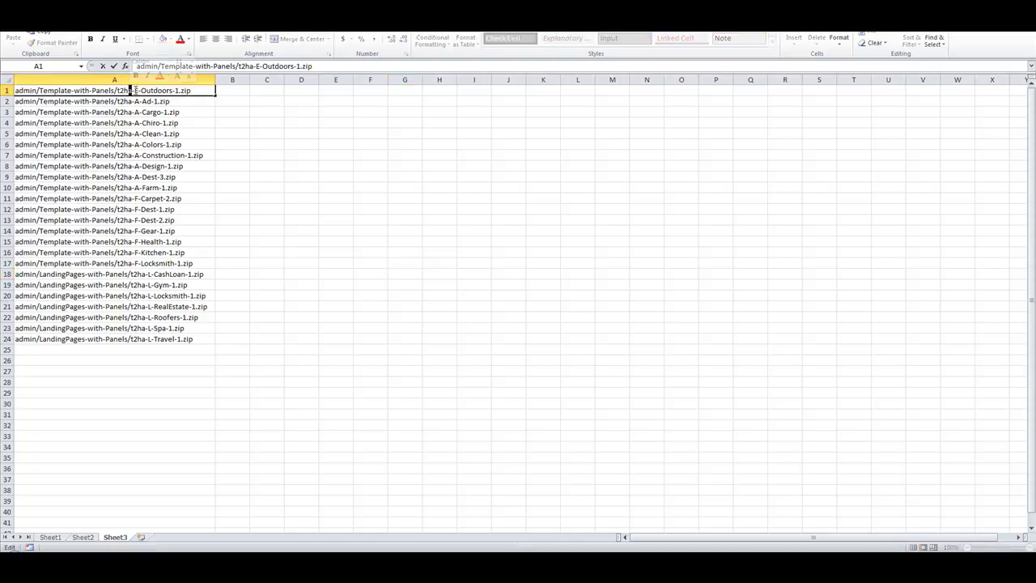
left_click_drag(135, 90, 13, 89)
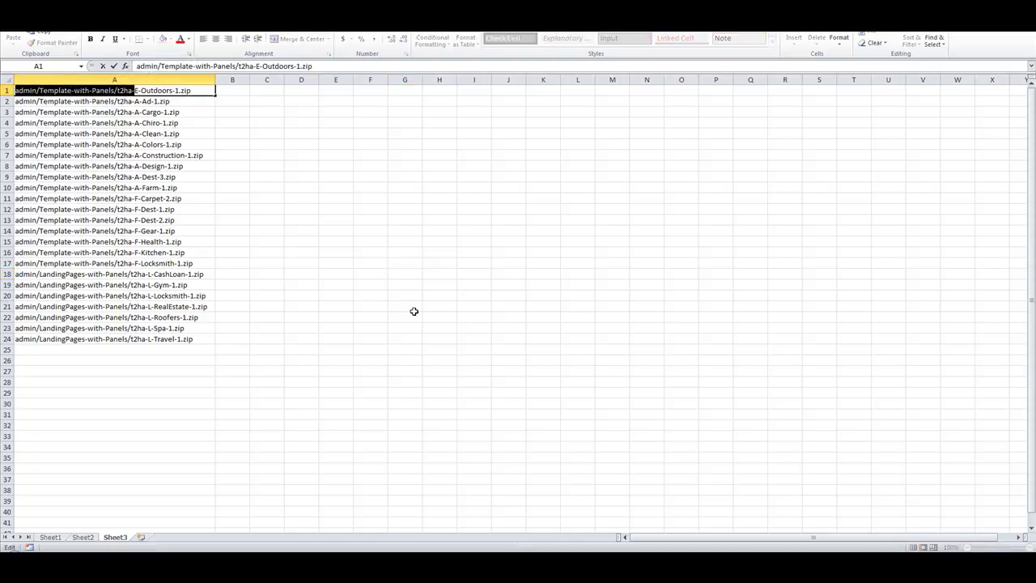
key("ctrl+c")
key("Escape")
key("ctrl+h")
key("ctrl+v")
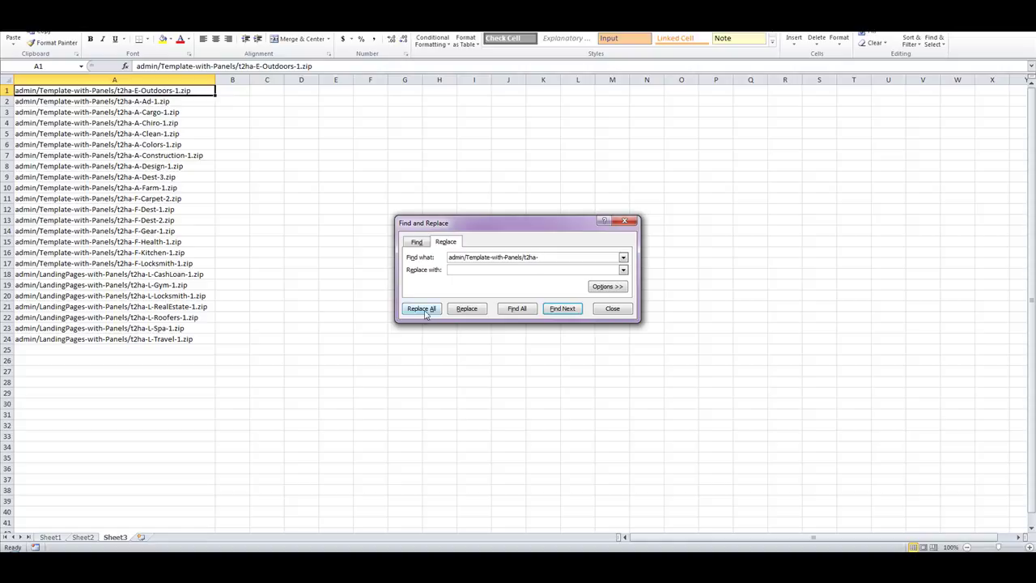
left_click(421, 308)
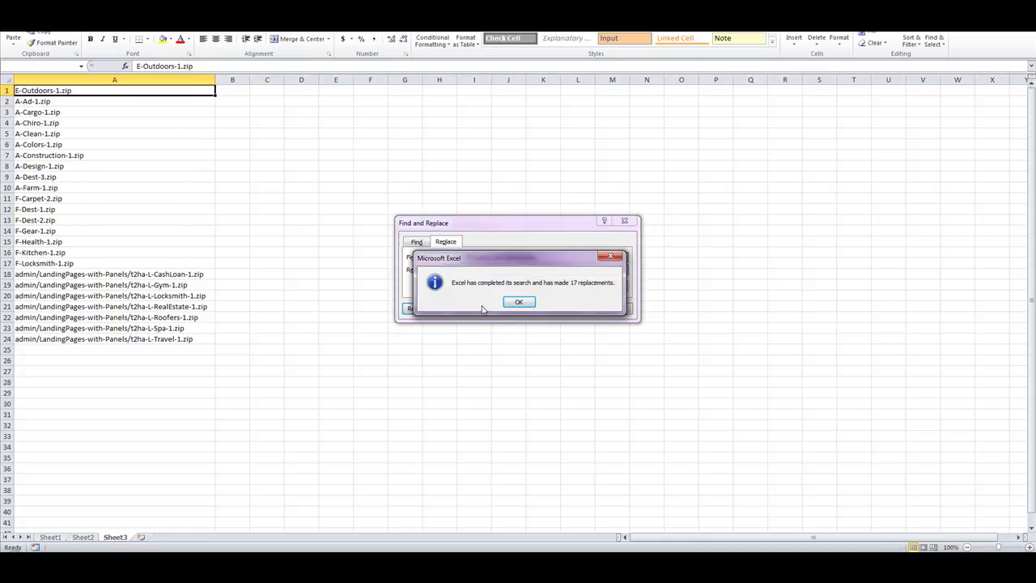
key("Return")
Strip the admin/LandingPages-with-Panels/t2ha- prefix from every path (7 replacements).
double_click(134, 274)
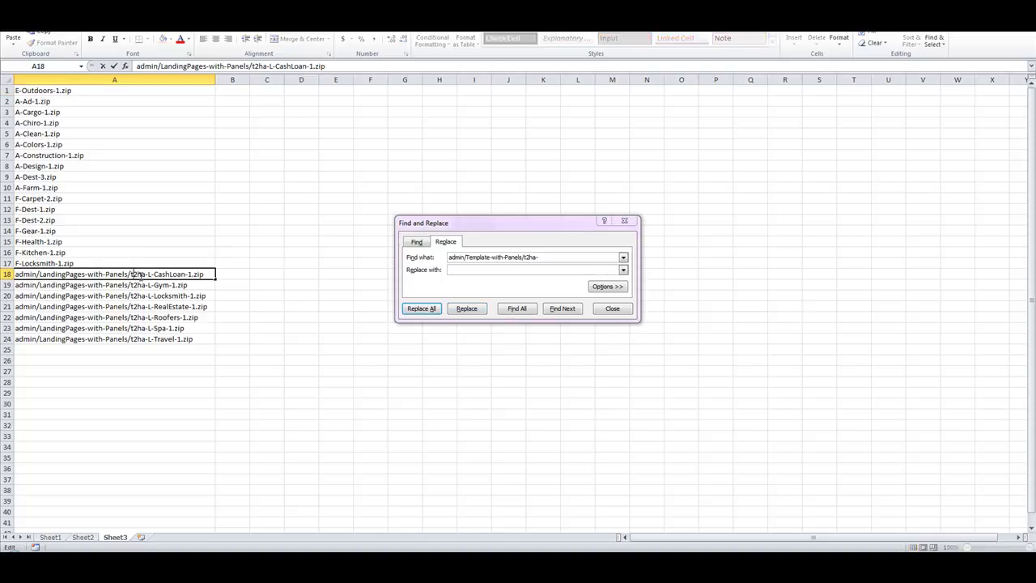
left_click_drag(148, 275, 15, 275)
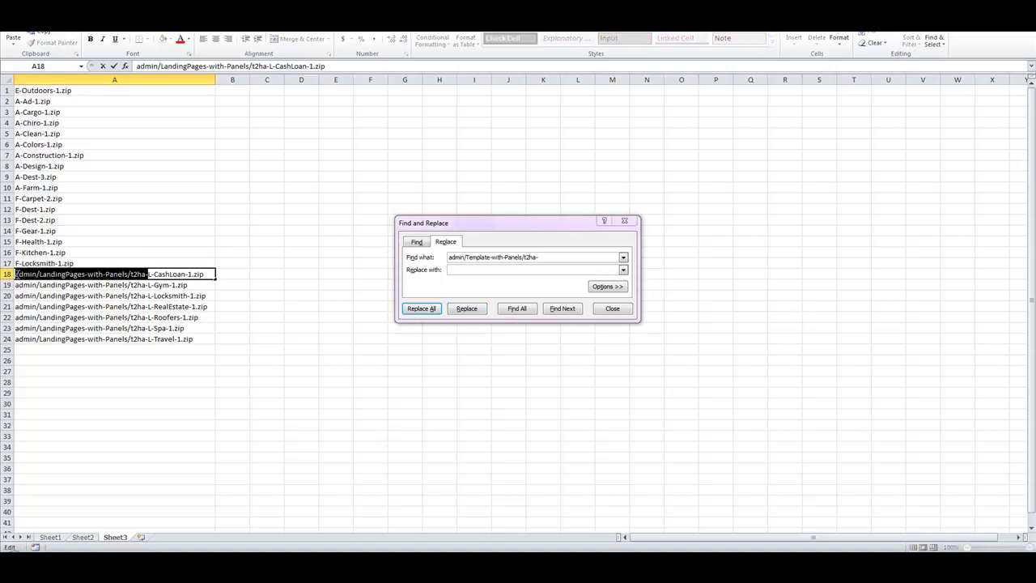
left_click(544, 257)
key("ctrl+v")
left_click(421, 310)
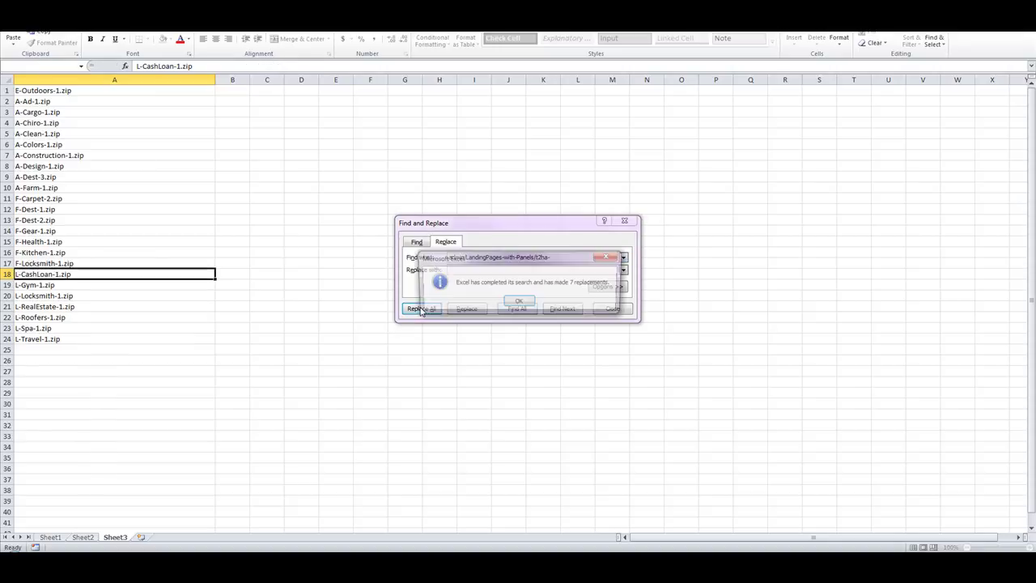
left_click(518, 301)
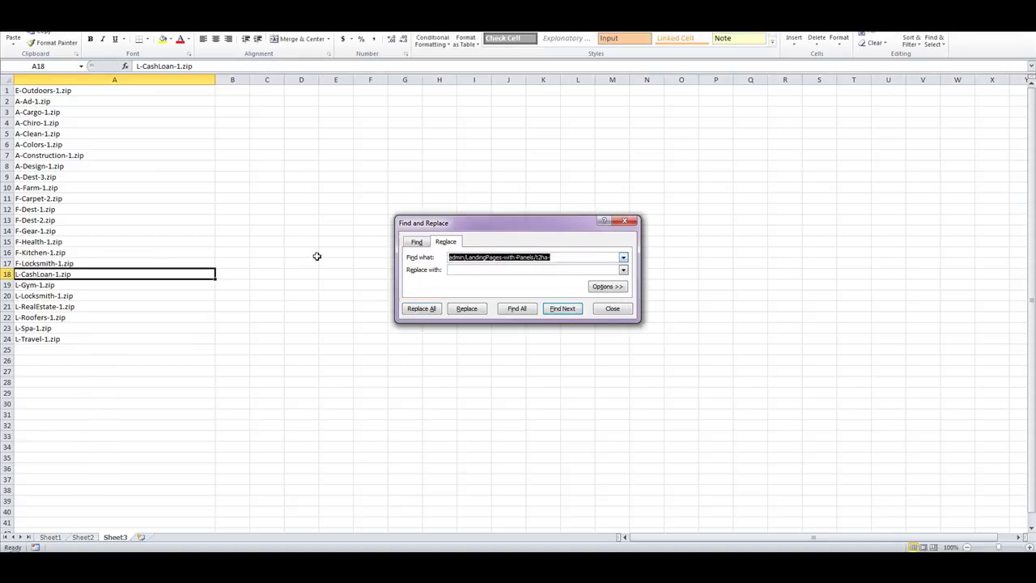
Remove the .zip extension from all 24 entries and the A- prefix from 10 names.
type(".zip")
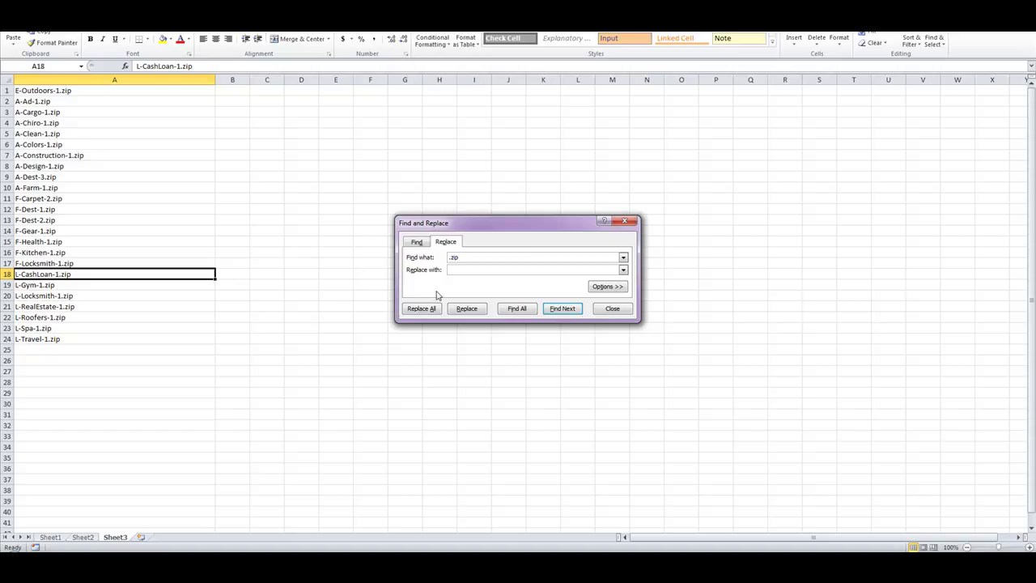
left_click(435, 311)
left_click(511, 305)
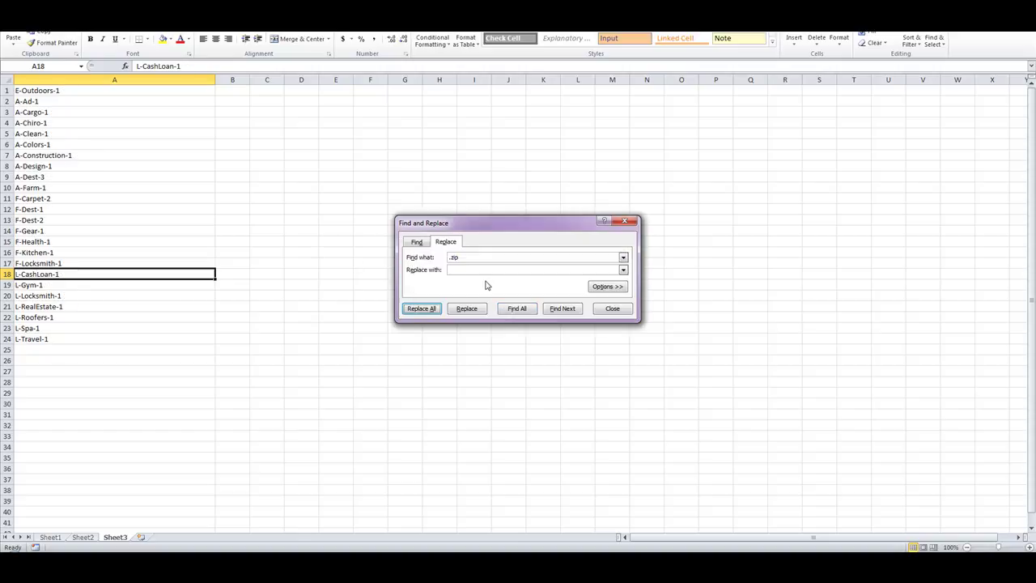
double_click(26, 101)
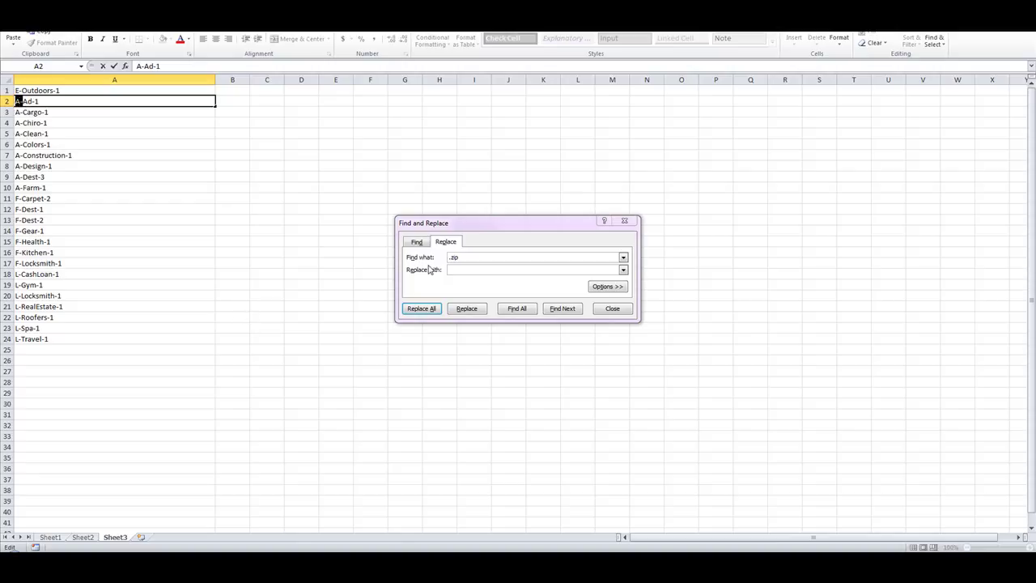
left_click(497, 256)
type("A-")
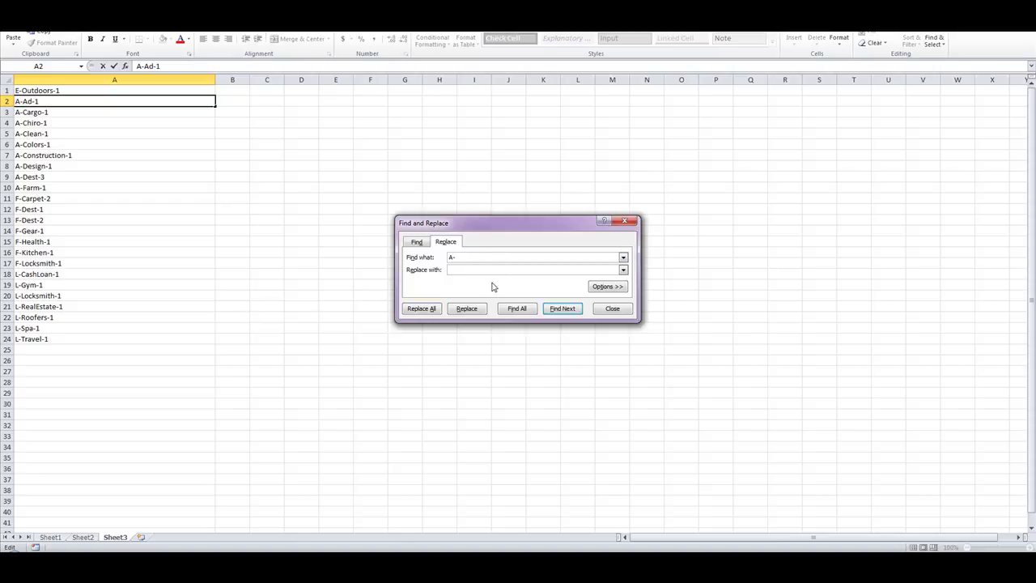
left_click(432, 308)
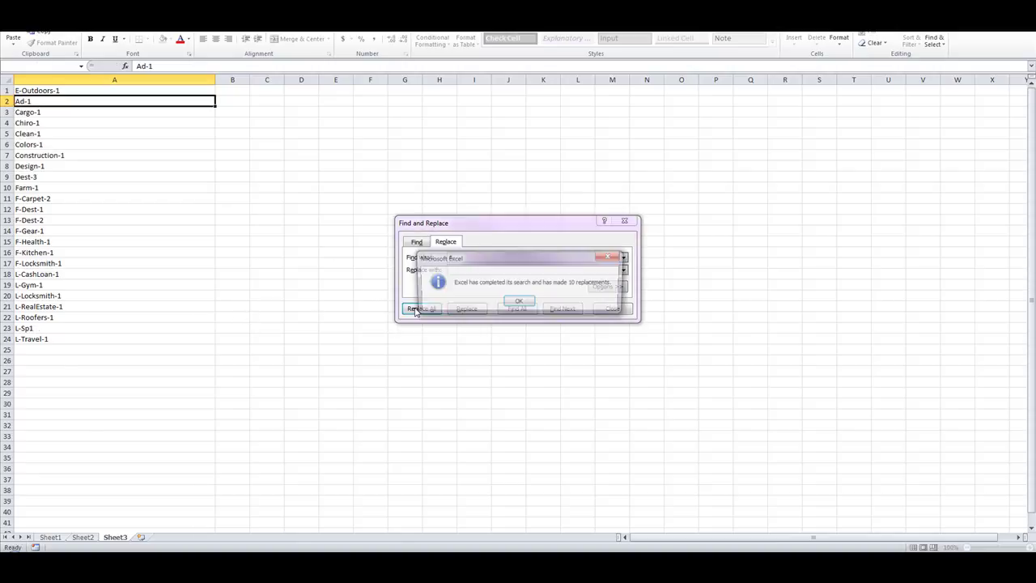
left_click(522, 301)
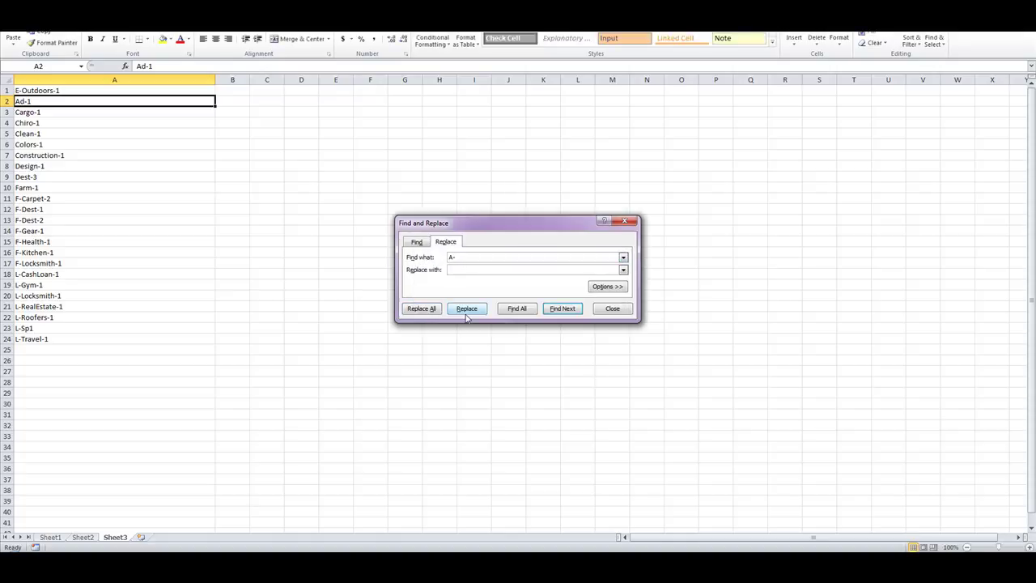
Remove the E- and F- prefixes from the names and close Find and Replace.
type("E-")
left_click(427, 309)
left_click(518, 301)
left_click(451, 257)
type("F-")
left_click(421, 310)
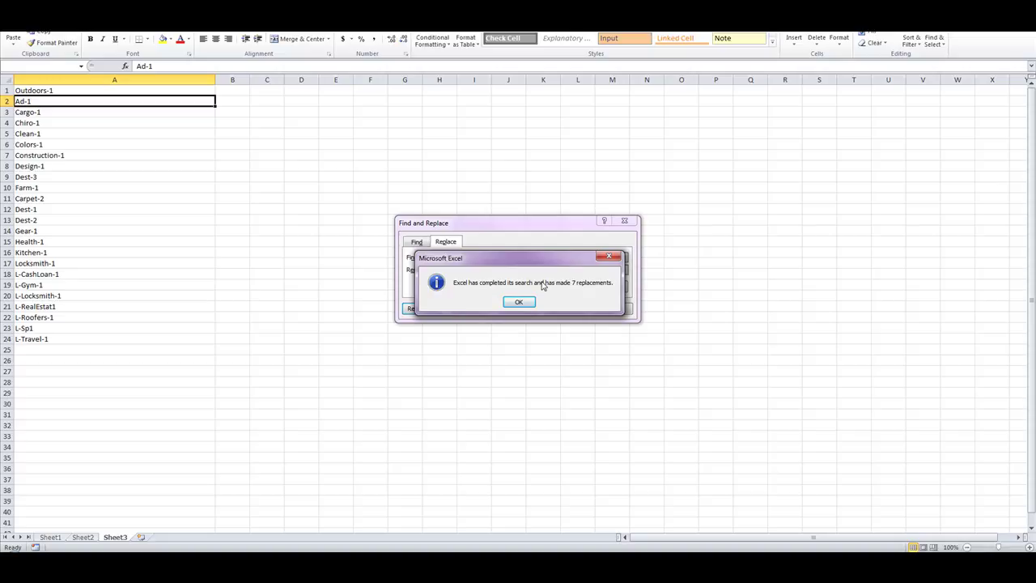
left_click(519, 302)
left_click(609, 309)
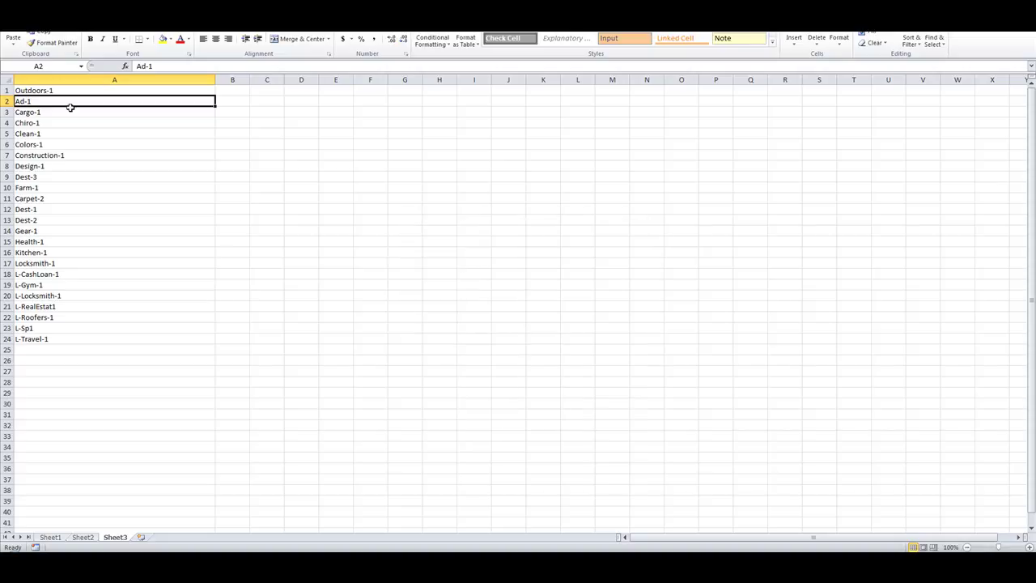
Replace -1 with nothing to strip that suffix from every name.
left_click_drag(62, 90, 60, 340)
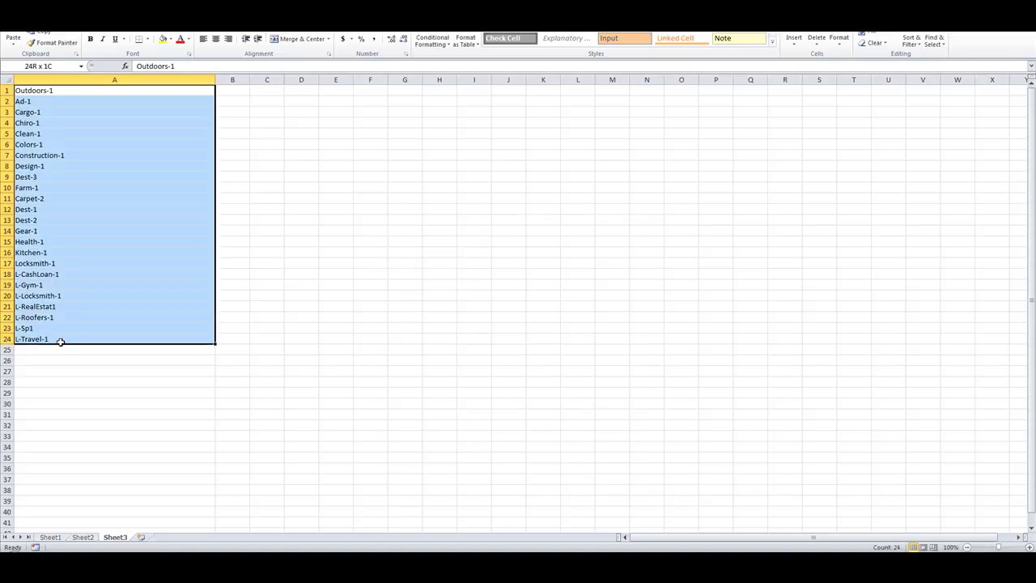
left_click(362, 243)
double_click(63, 92)
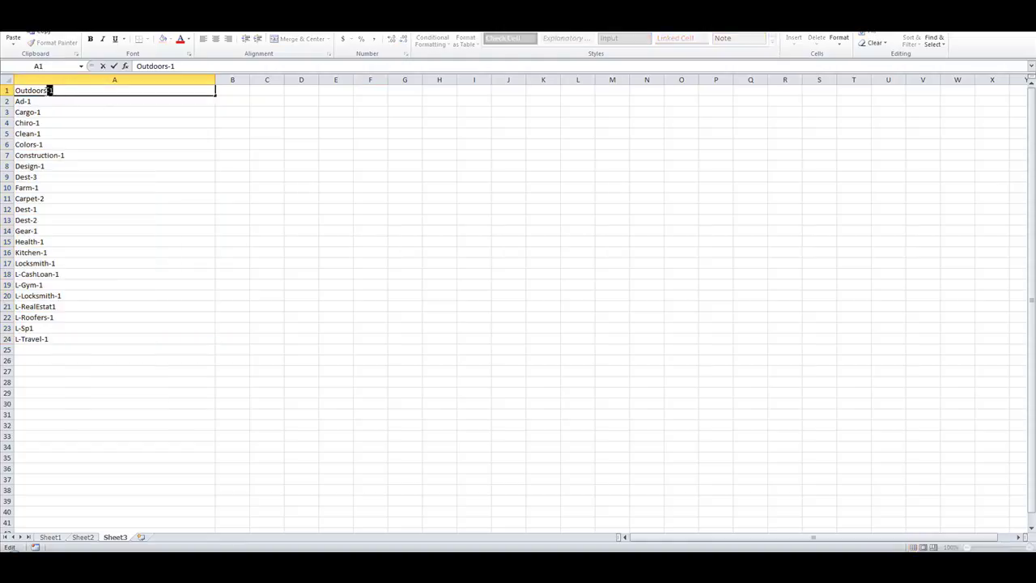
key("Escape")
key("ctrl+h")
type("-1")
left_click(462, 258)
type("-1")
key("Tab")
key("BackSpace")
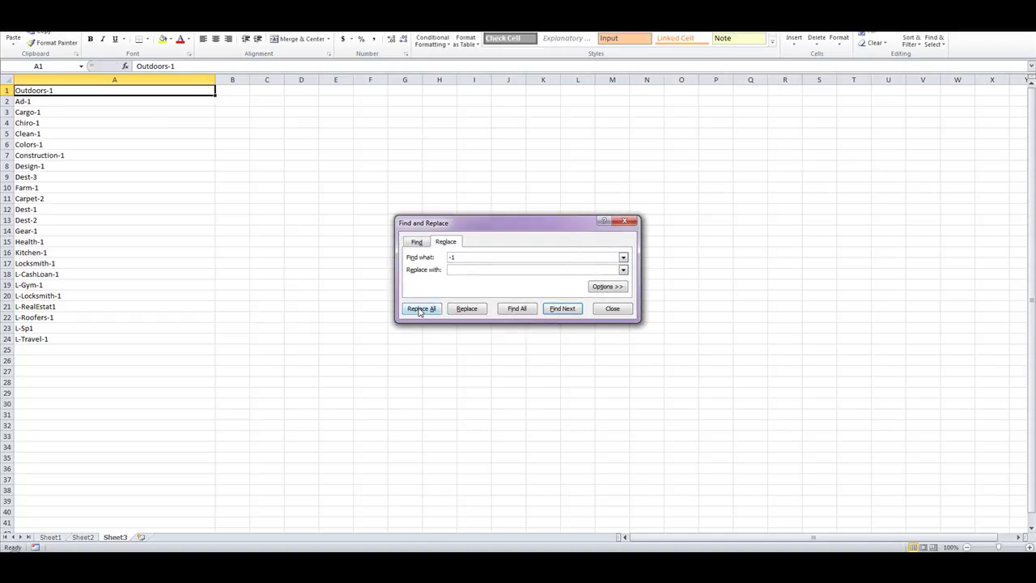
left_click(422, 307)
left_click(518, 302)
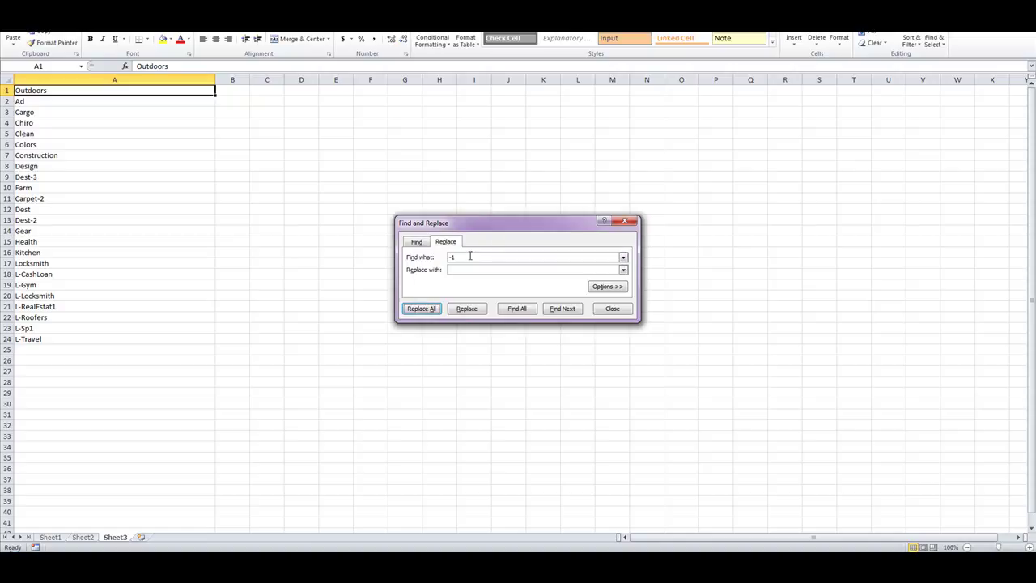
Strip the -2 and -3 suffixes from all names and close Find and Replace.
left_click(431, 312)
left_click(519, 301)
left_click(473, 257)
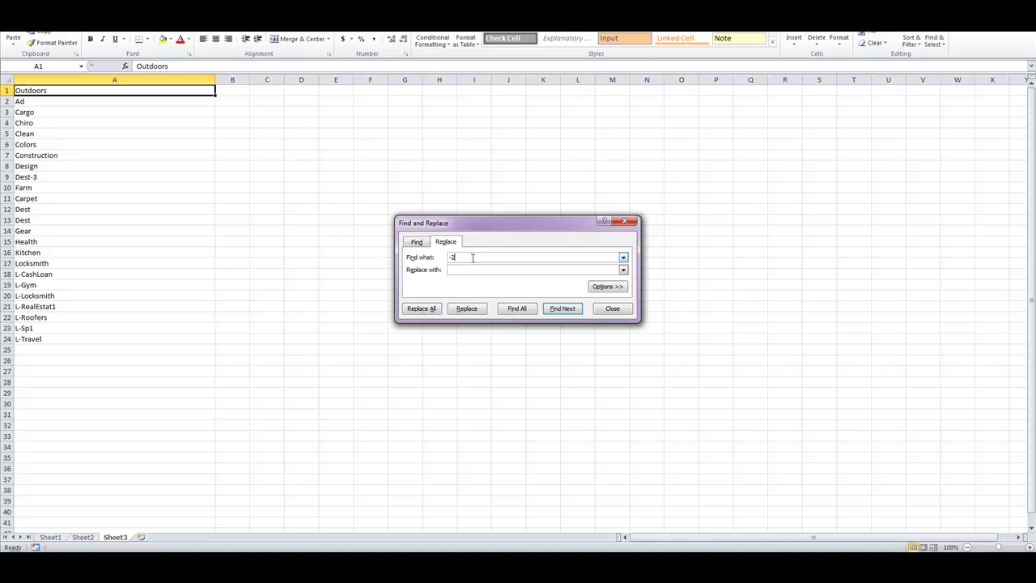
left_click(419, 312)
left_click(518, 304)
left_click(608, 311)
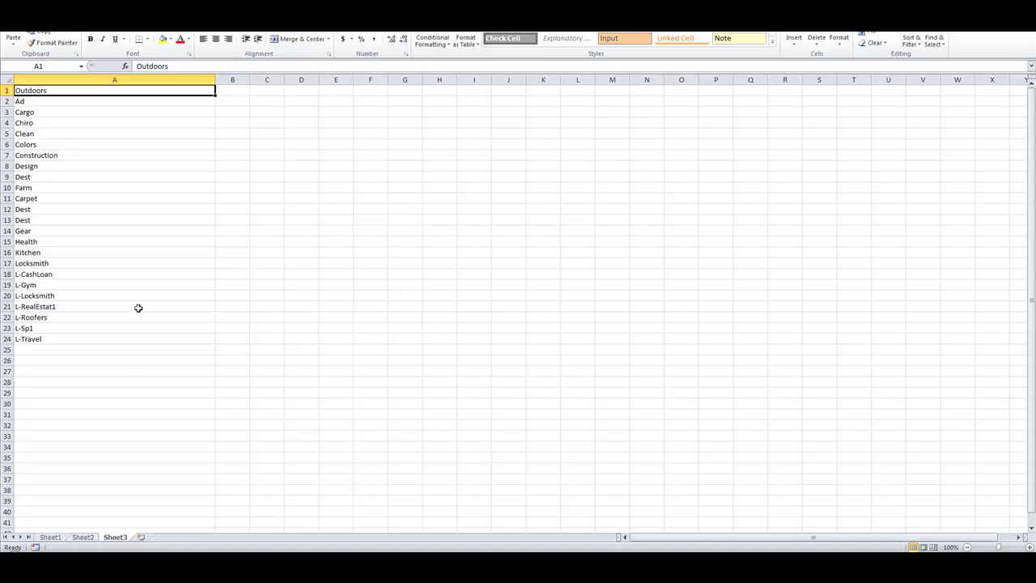
Correct A21 to L-RealEstate and A23 from L-Sp1 to L-Spa.
double_click(72, 306)
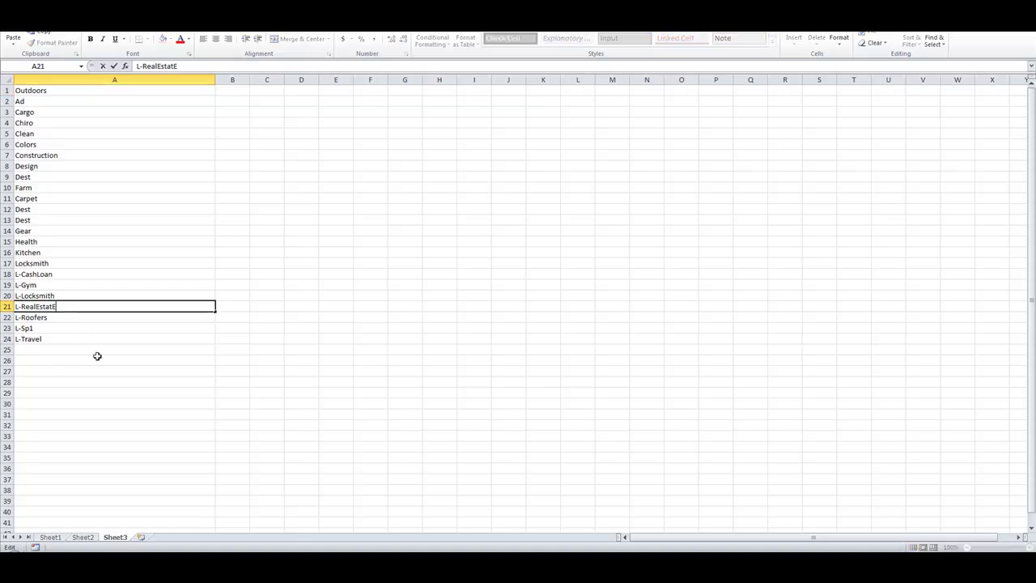
left_click(100, 400)
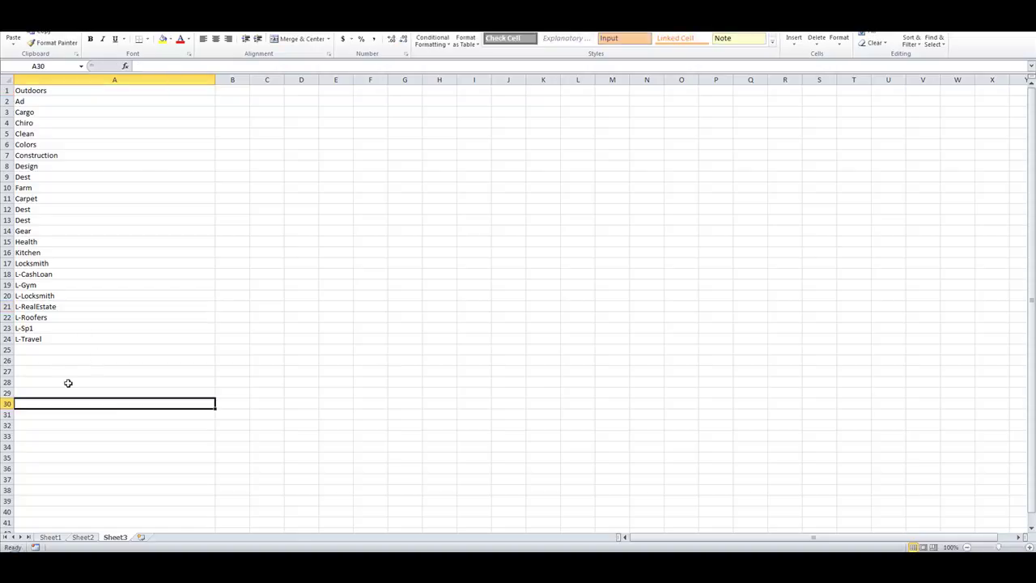
left_click_drag(56, 338, 50, 304)
left_click(43, 330)
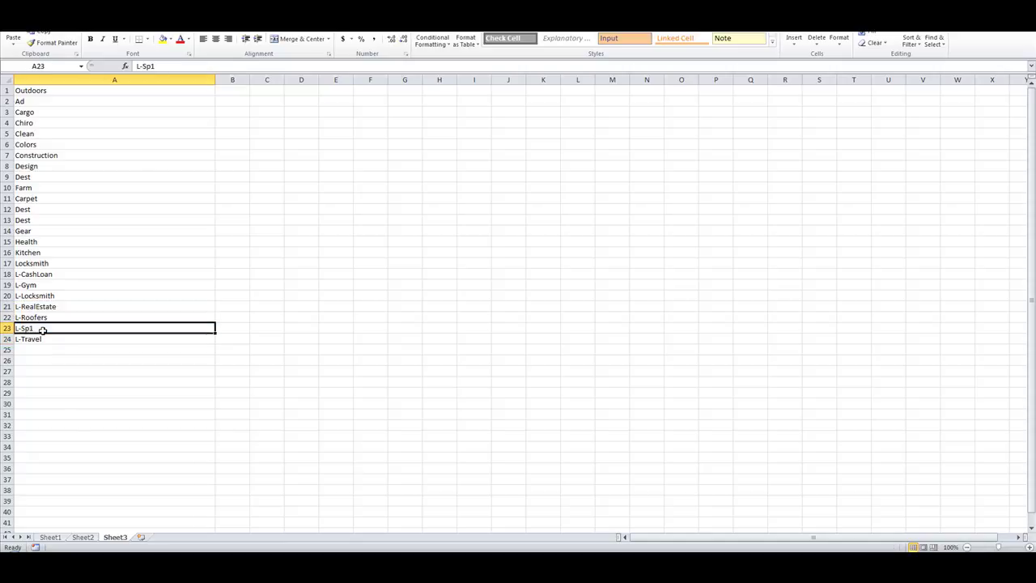
double_click(43, 328)
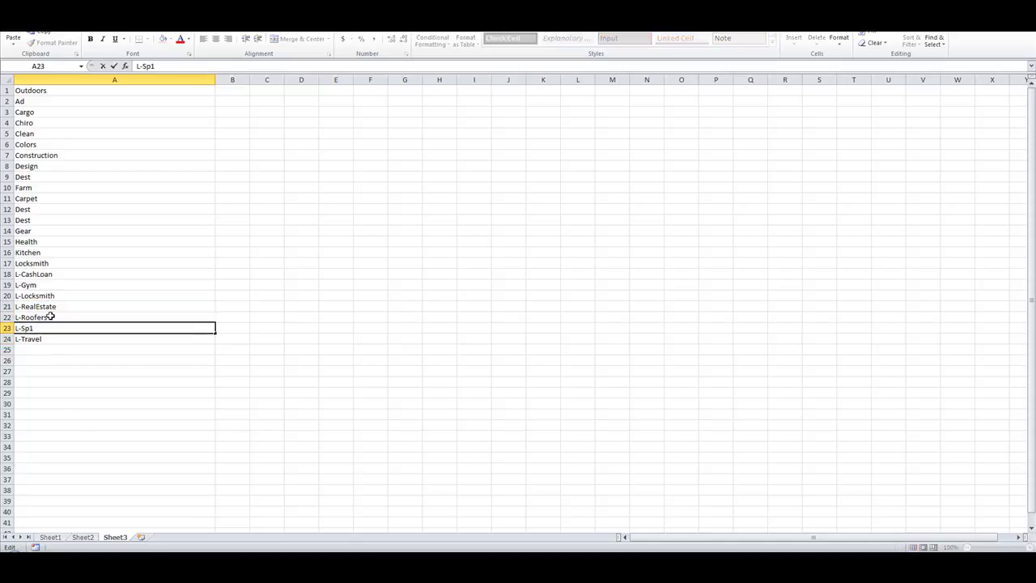
left_click(124, 391)
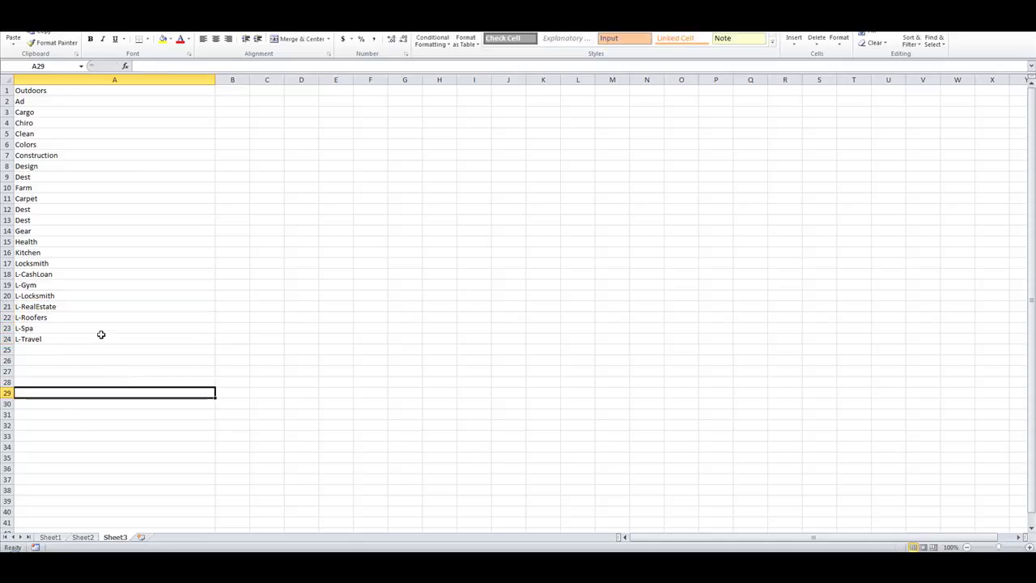
Remove the L- prefix from every name, leaving entries like CashLoan and Gym.
left_click_drag(47, 334, 69, 232)
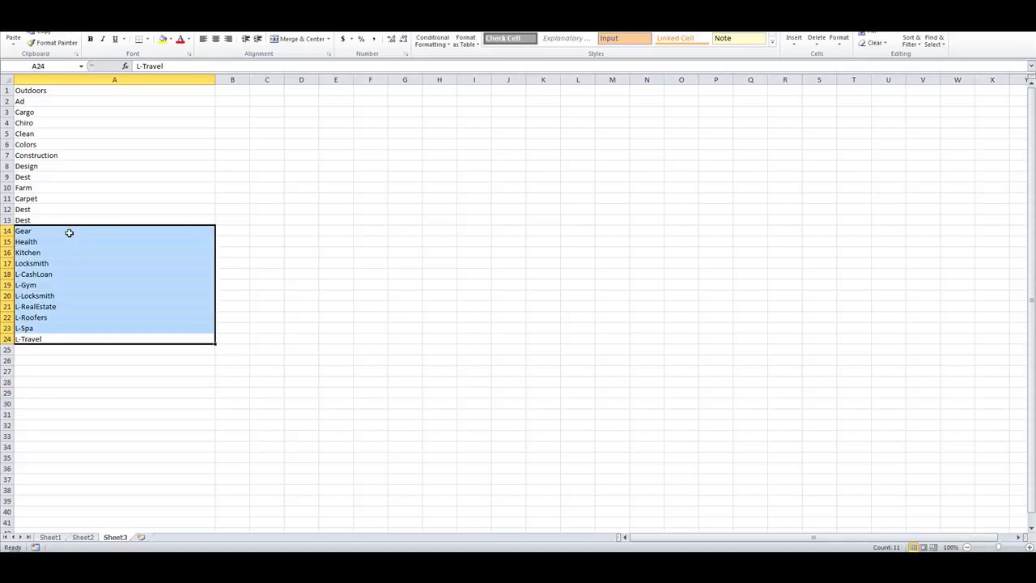
left_click(16, 298)
left_click(19, 284)
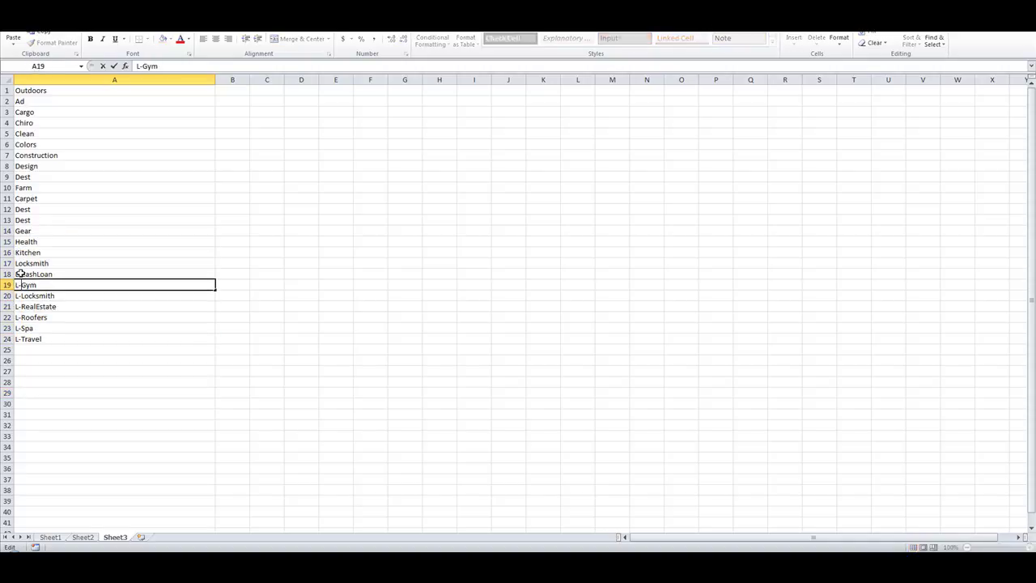
left_click(23, 275)
double_click(23, 275)
key("shift+Home")
key("Escape")
key("ctrl+h")
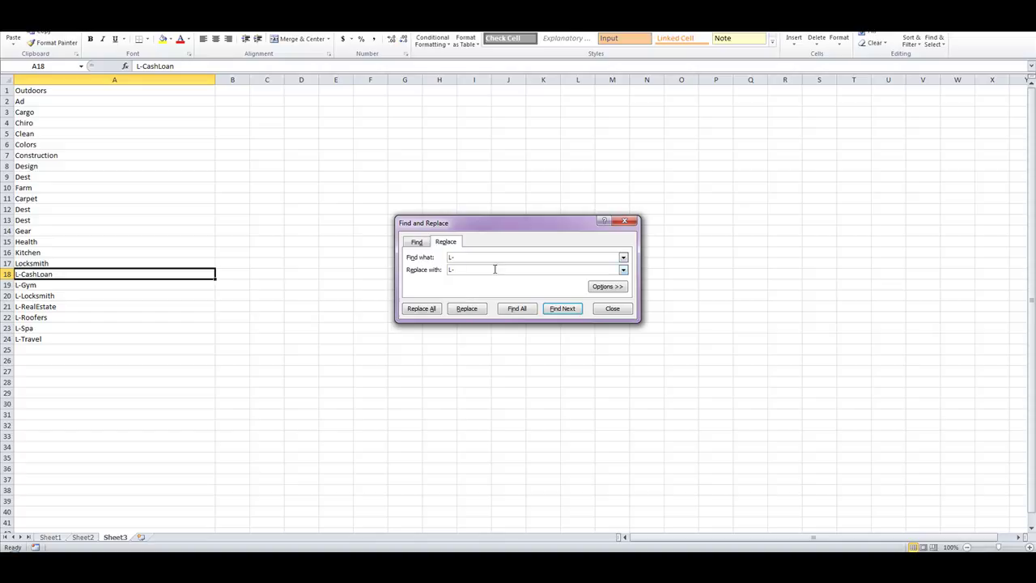
left_click(434, 309)
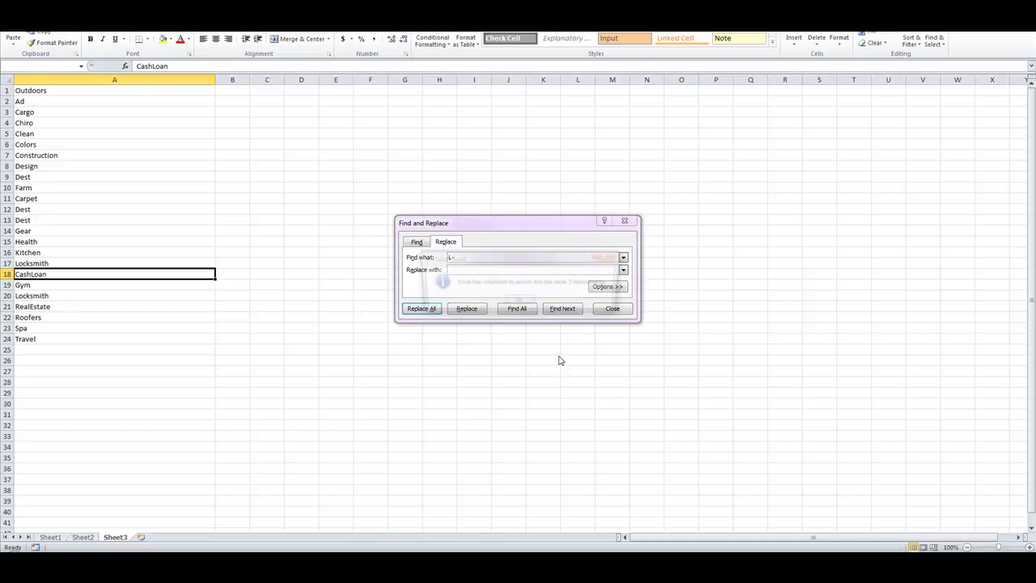
left_click(518, 306)
left_click(612, 308)
Select all cleaned names in A1:A24 and show the add-in's sheet tools.
left_click(370, 274)
left_click_drag(73, 96, 83, 342)
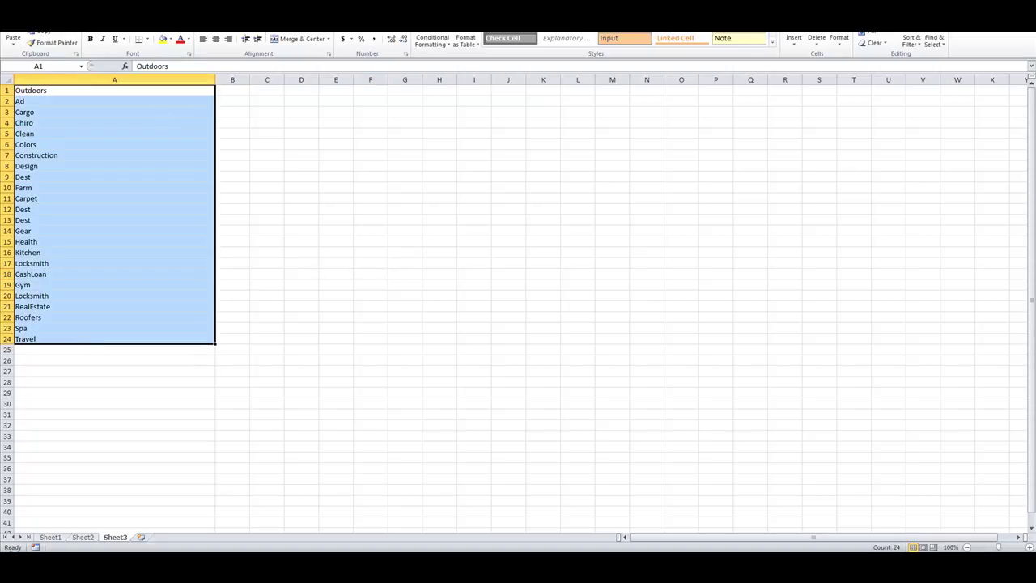
left_click(312, 4)
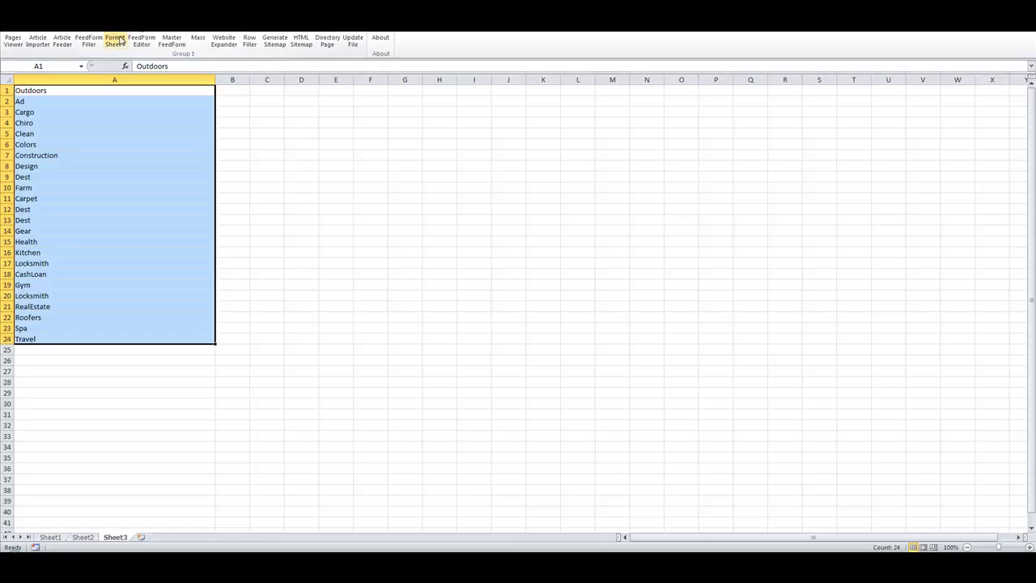
Remove extra spaces from the names and convert them all to lower case.
left_click(118, 40)
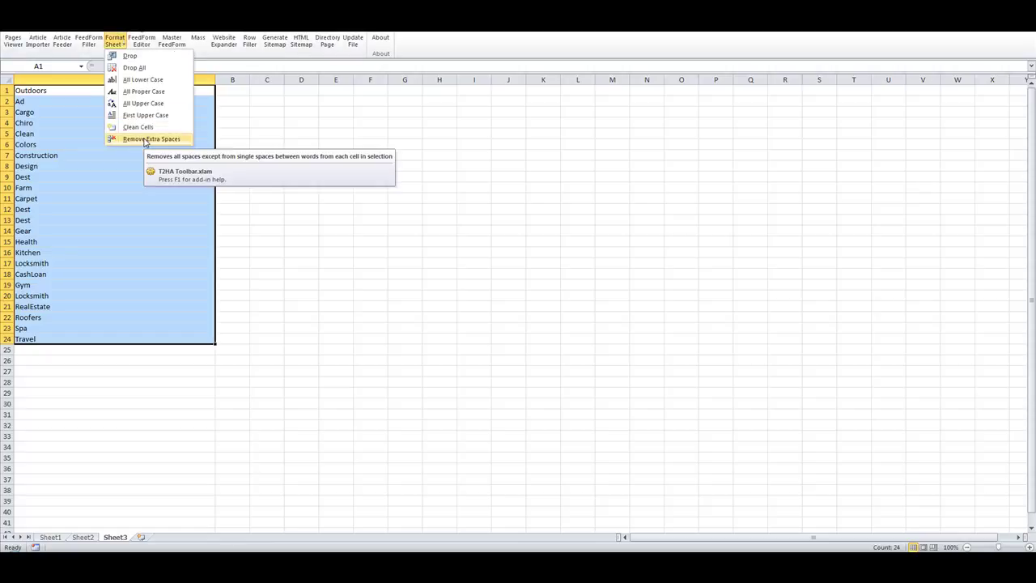
left_click(146, 139)
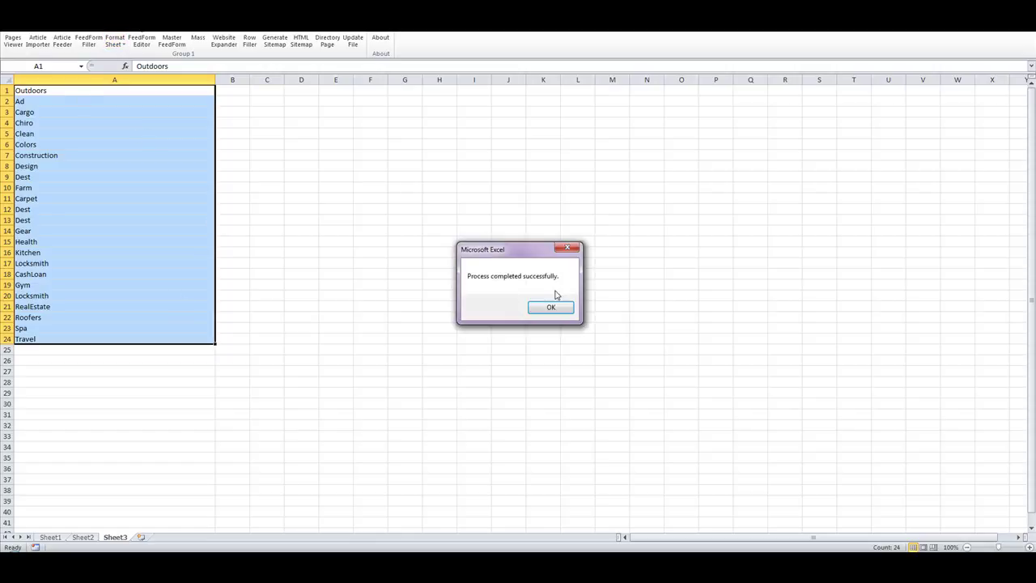
left_click(550, 307)
left_click(115, 41)
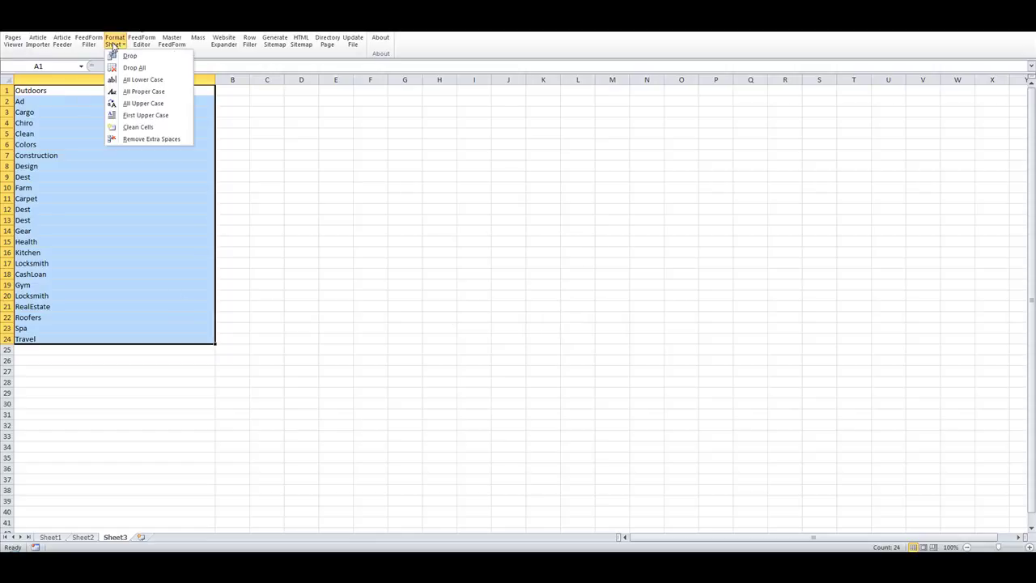
left_click(141, 79)
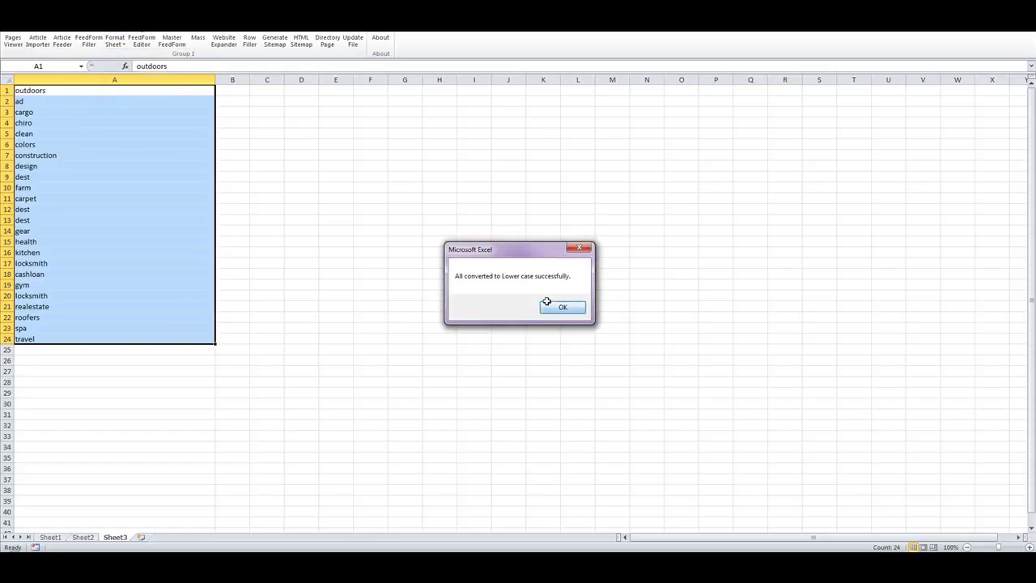
left_click(550, 307)
left_click(435, 220)
Copy names A1:A24 and paste them into Sheet1's SUBDOMAIN column starting at C3.
left_click_drag(60, 92, 72, 338)
right_click(81, 204)
left_click(113, 222)
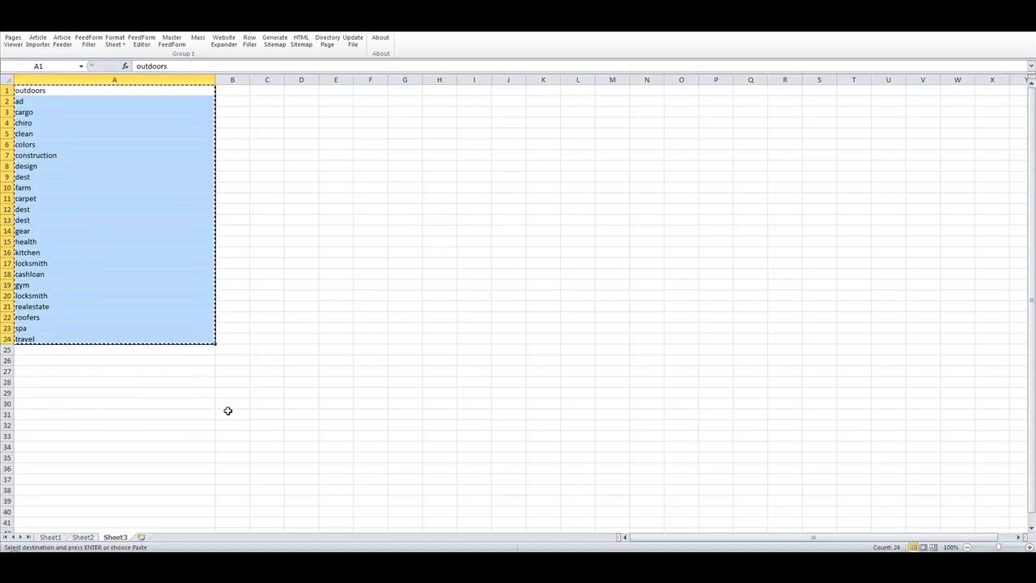
left_click(51, 538)
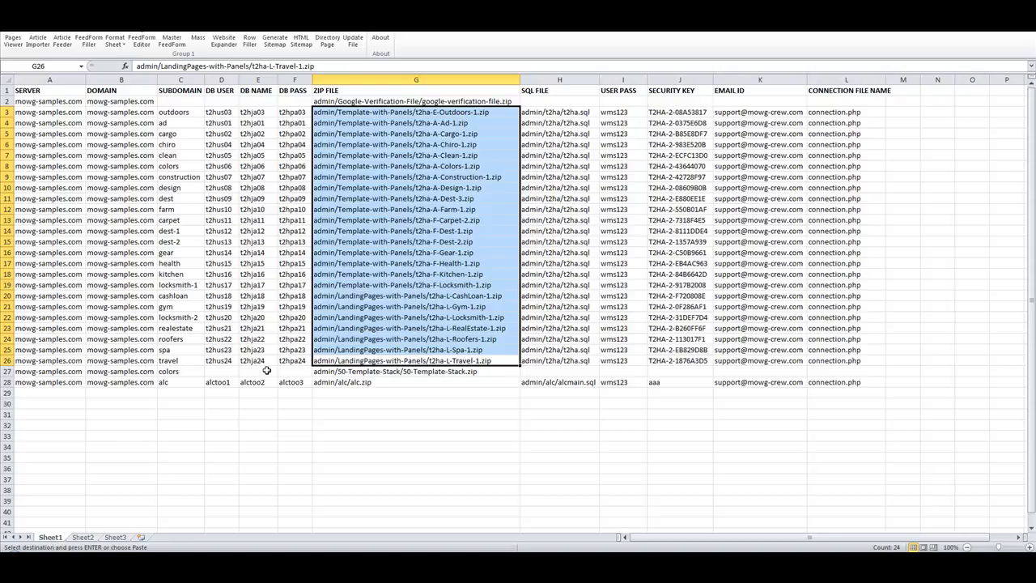
left_click(186, 111)
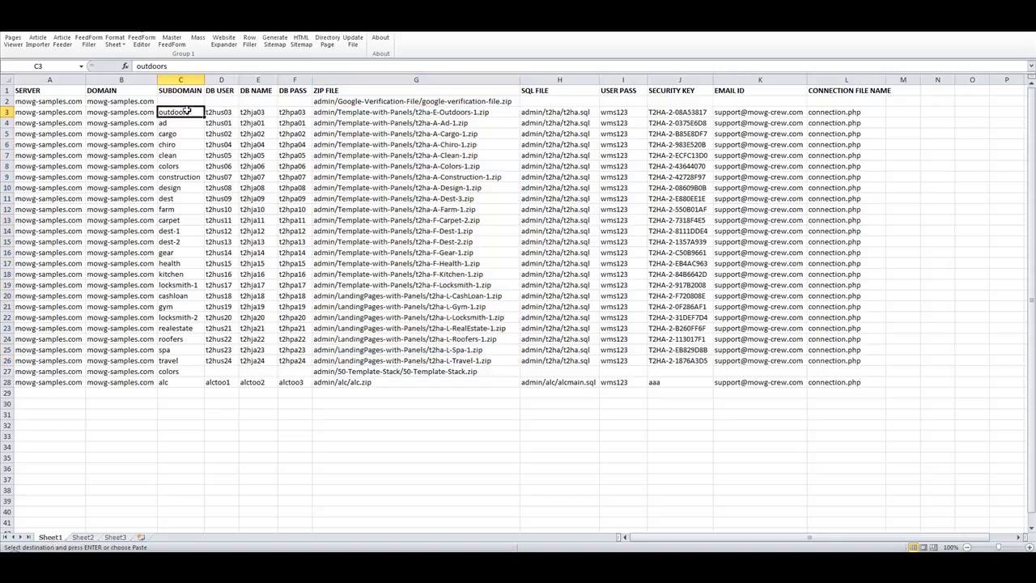
right_click(193, 111)
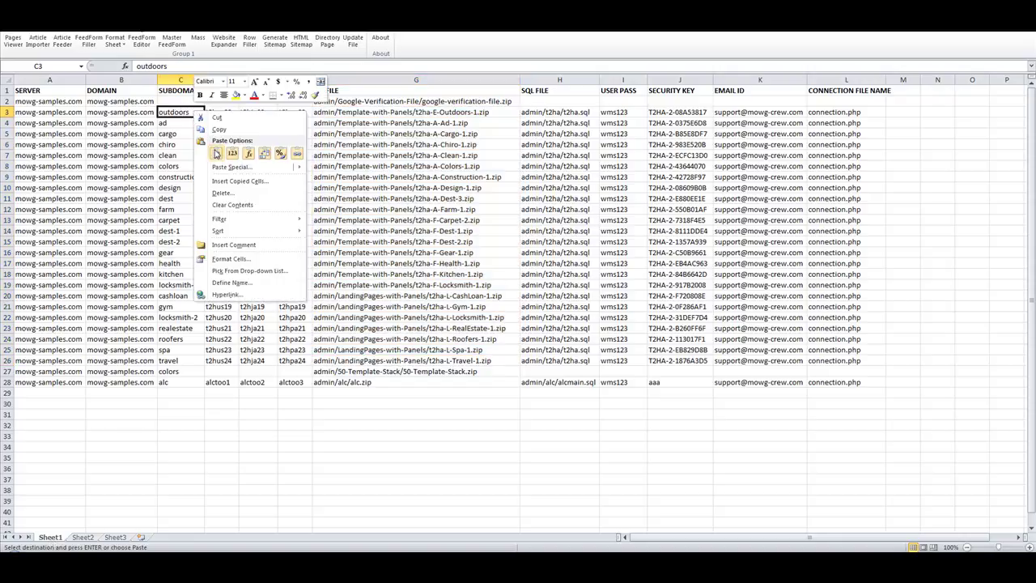
left_click(214, 154)
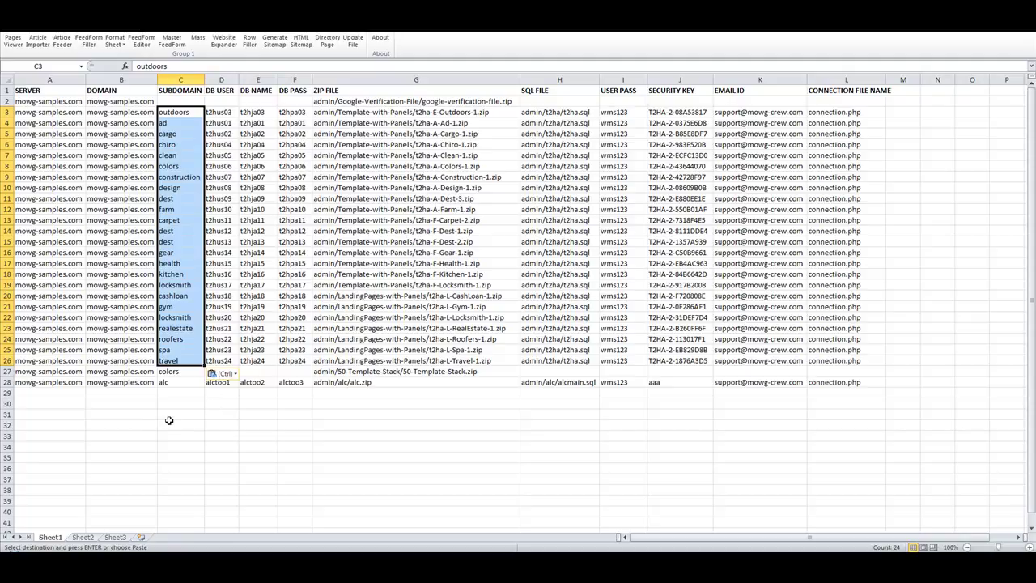
left_click(272, 454)
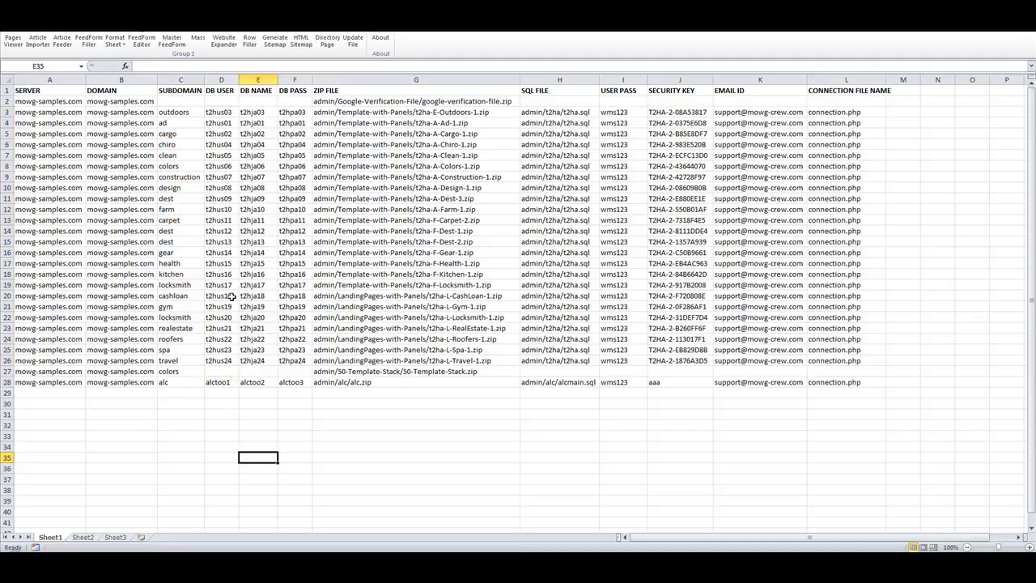
Delete the helper Sheet3 worksheet from the workbook.
left_click(117, 538)
right_click(120, 538)
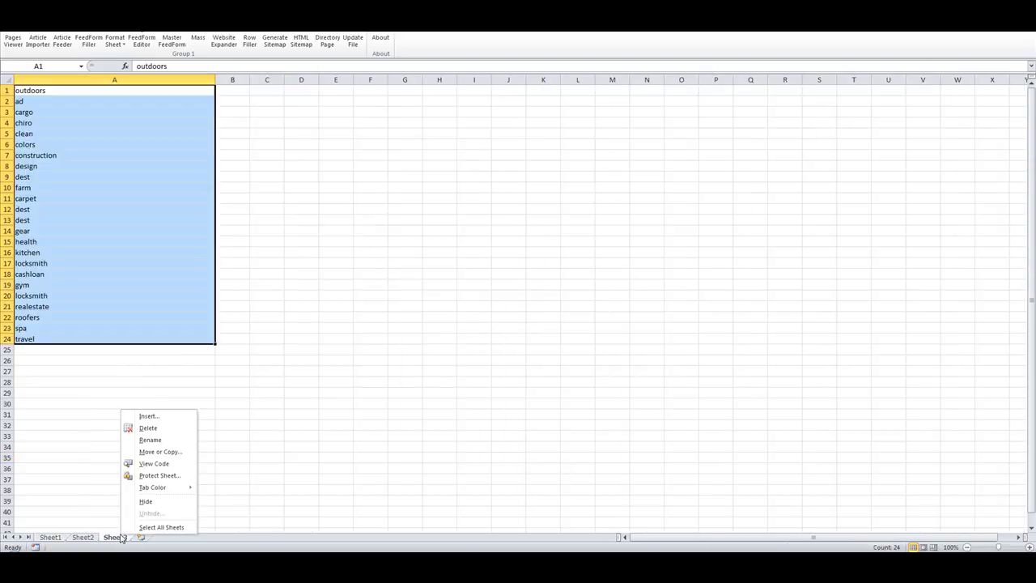
left_click(166, 429)
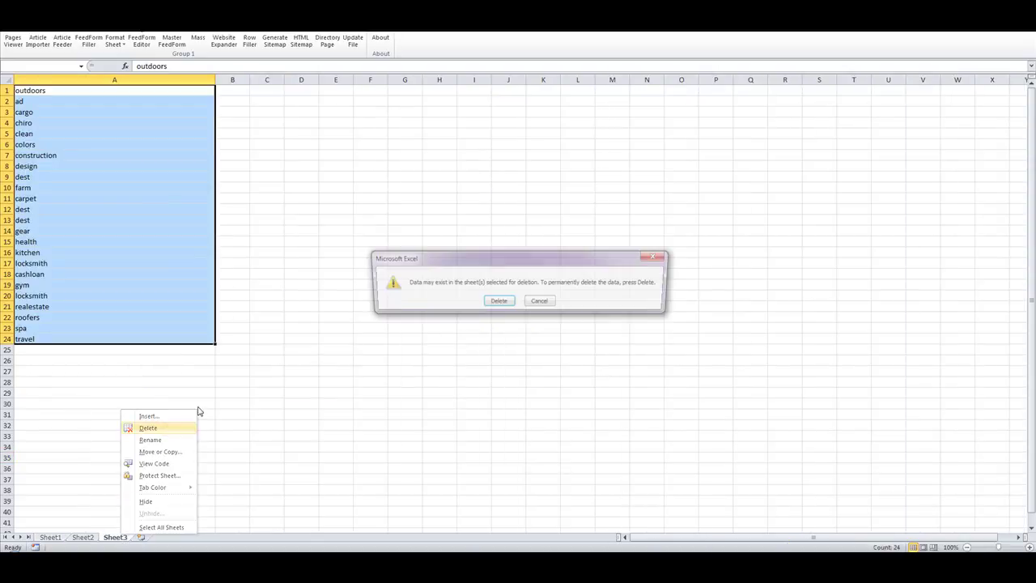
left_click(499, 301)
left_click(496, 286)
Review the URLs and Sheet1's 'Index of /' heading, then show Sheet2's 26 subdomain addresses.
left_click_drag(38, 95, 52, 356)
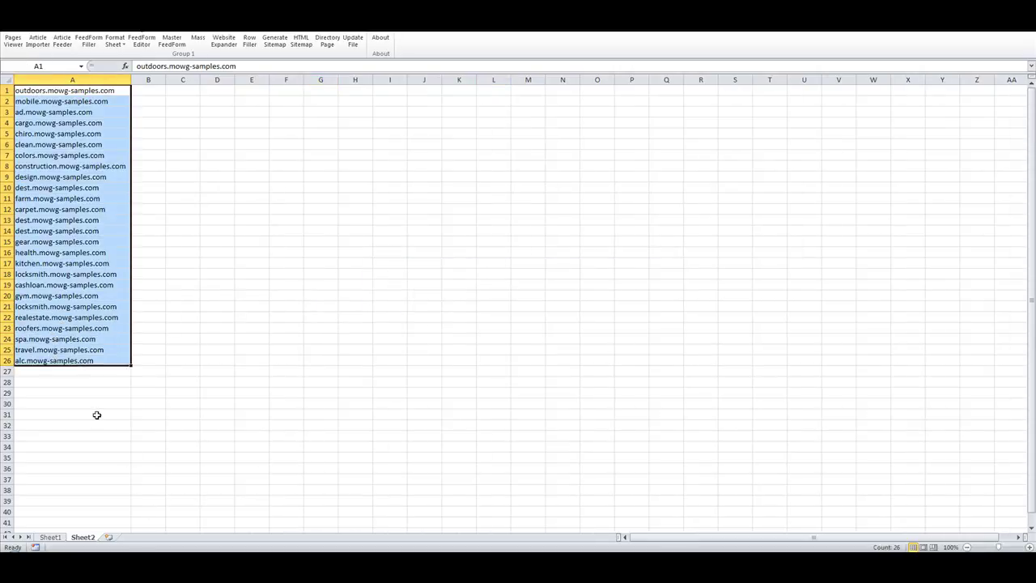
left_click(50, 538)
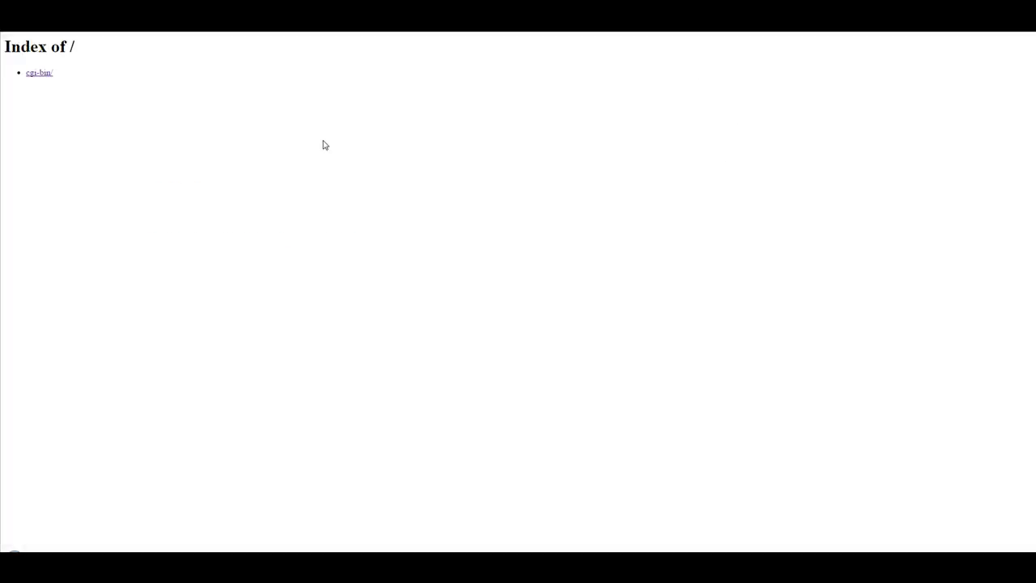
left_click_drag(89, 50, 4, 49)
left_click(135, 161)
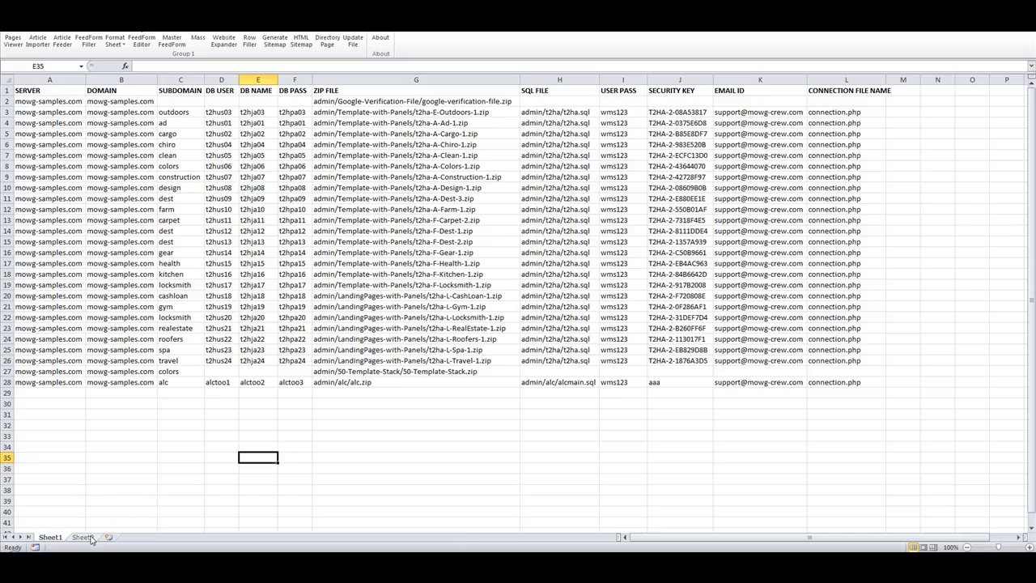
left_click(91, 538)
left_click_drag(218, 202, 220, 209)
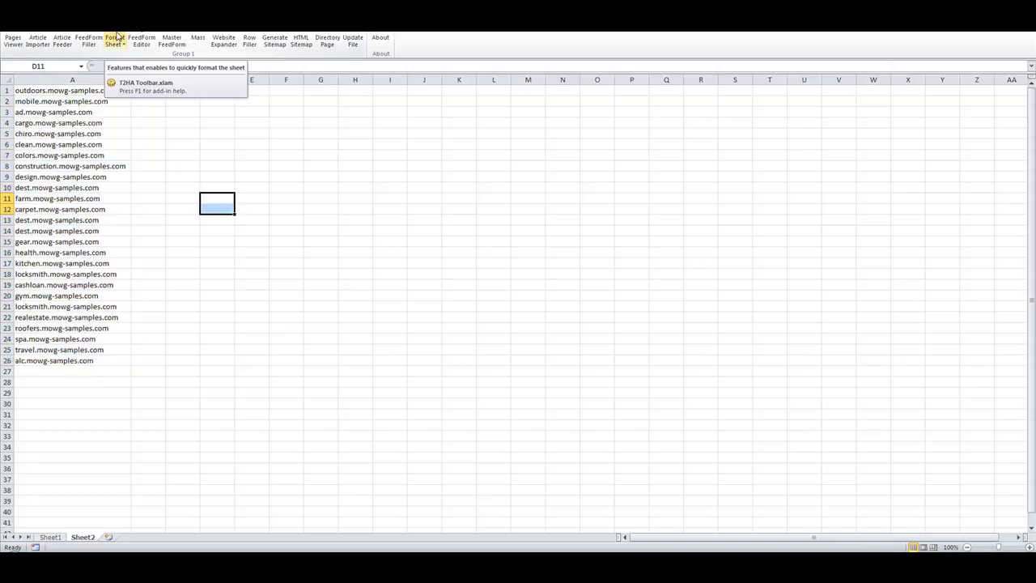
Launch Pages Viewer with Chrome as the browser, which ends in ERR_NAME_NOT_RESOLVED.
left_click(13, 41)
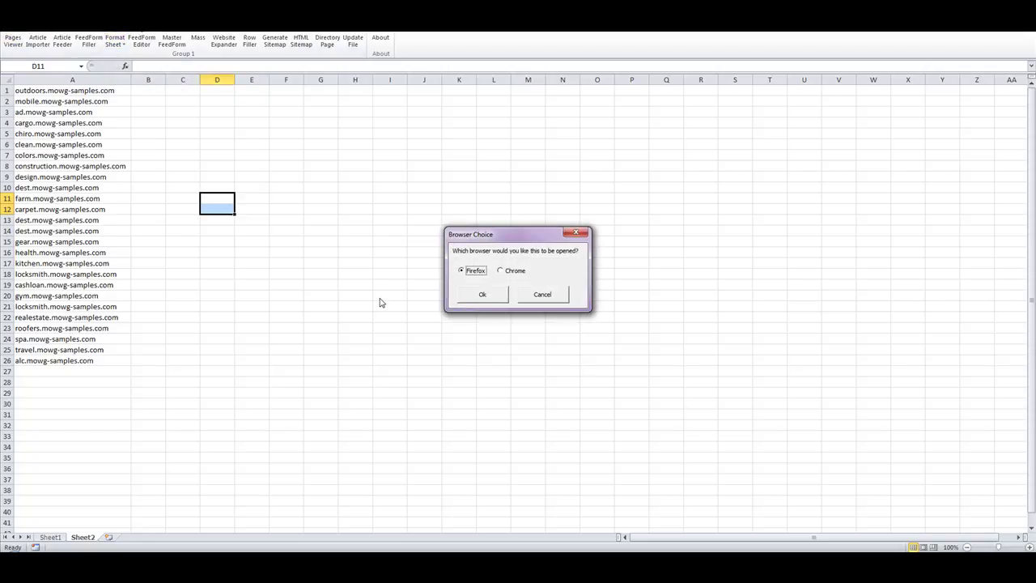
left_click(504, 272)
left_click(499, 297)
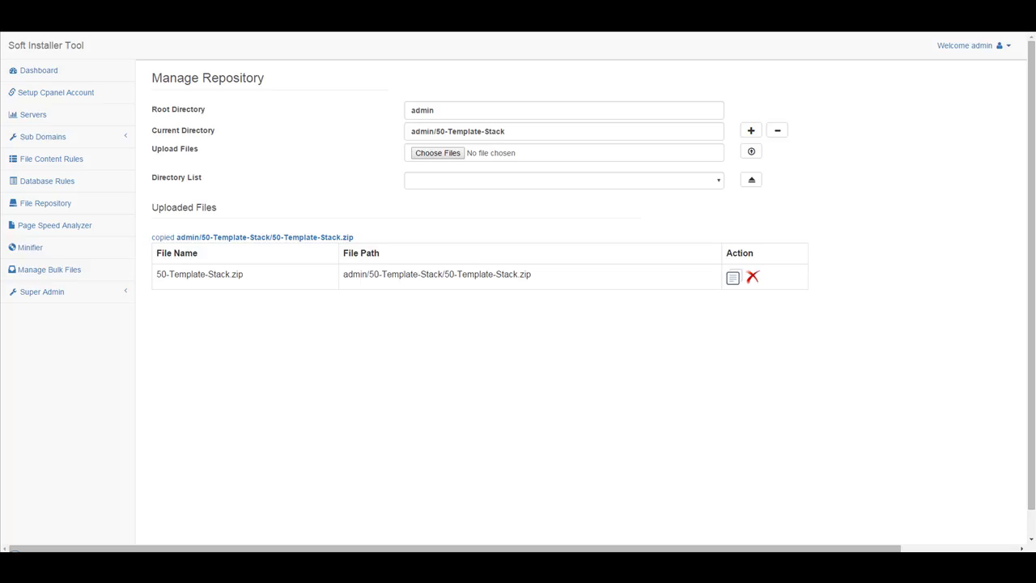
Close the unavailable page tab, open the empty Sub Domains Batch Installation page, then return to Excel.
right_click(13, 32)
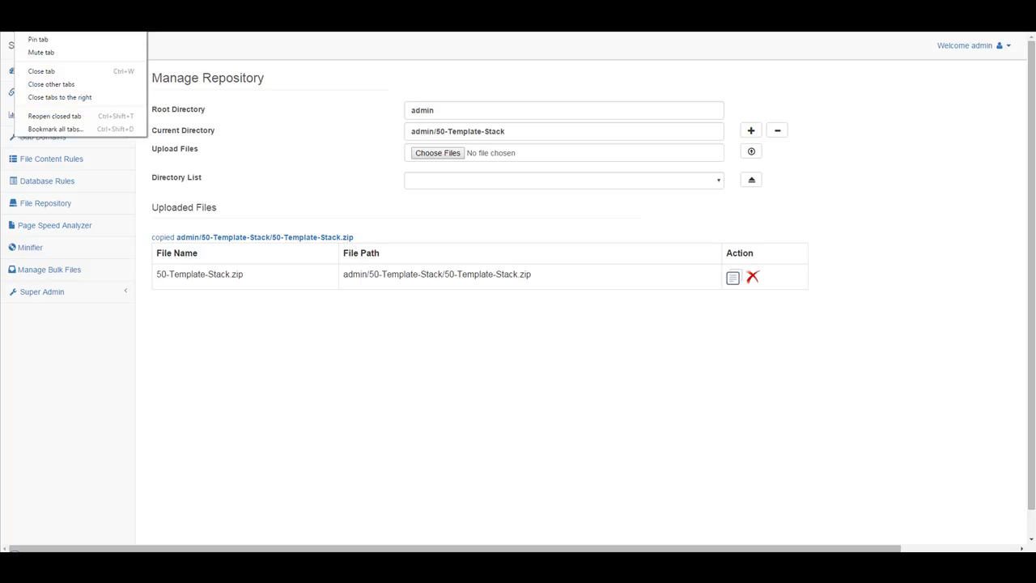
left_click(97, 81)
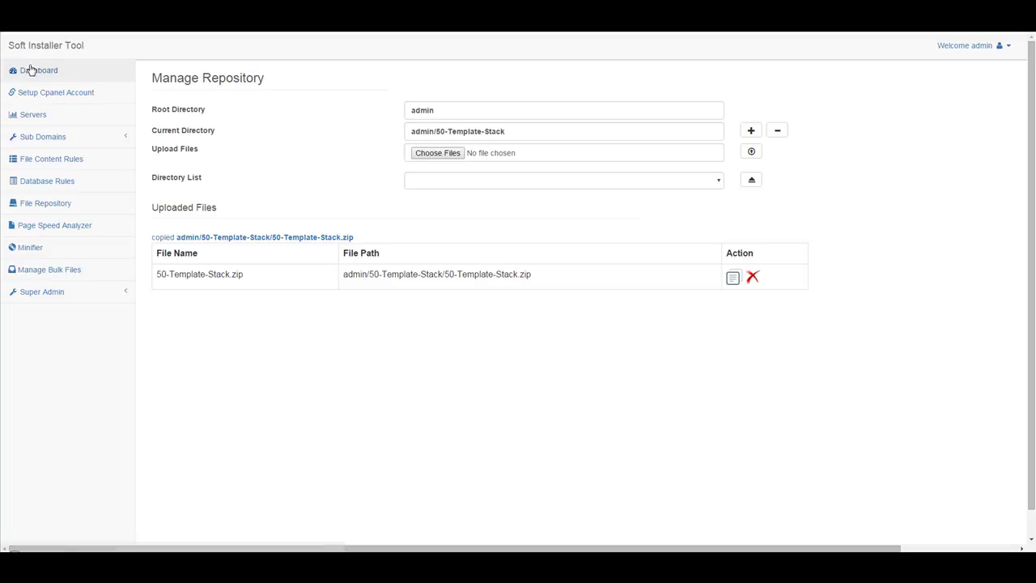
left_click(45, 137)
left_click(66, 182)
left_click(328, 174)
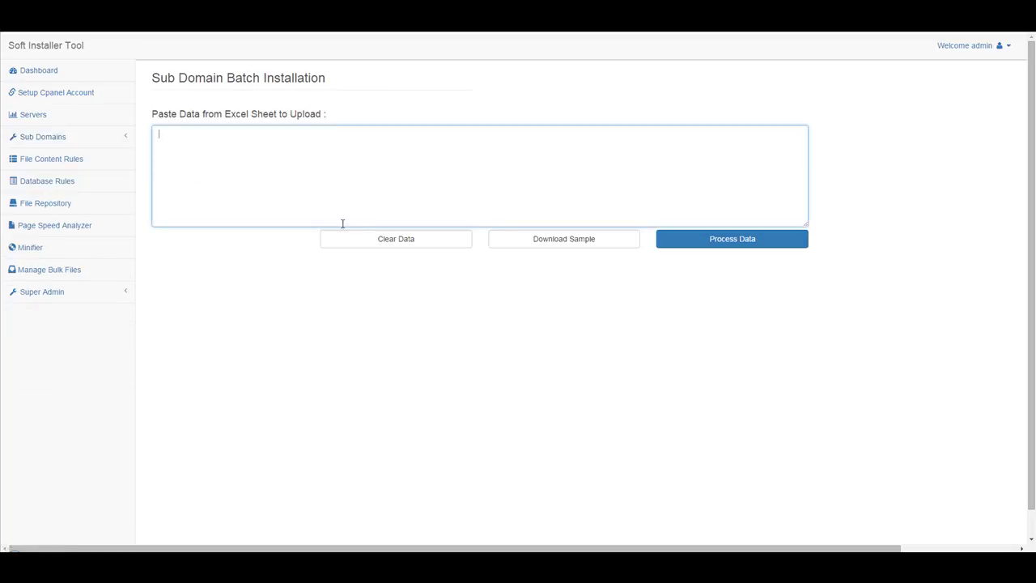
key("alt+Tab")
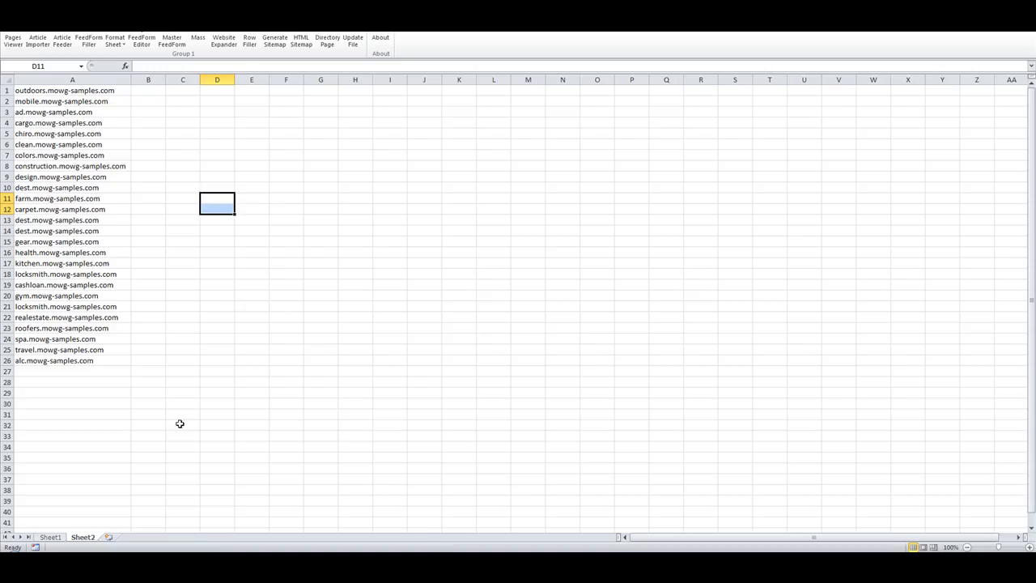
Copy Sheet1's header row and first data row (A1:L2) into the batch installation box.
left_click(50, 537)
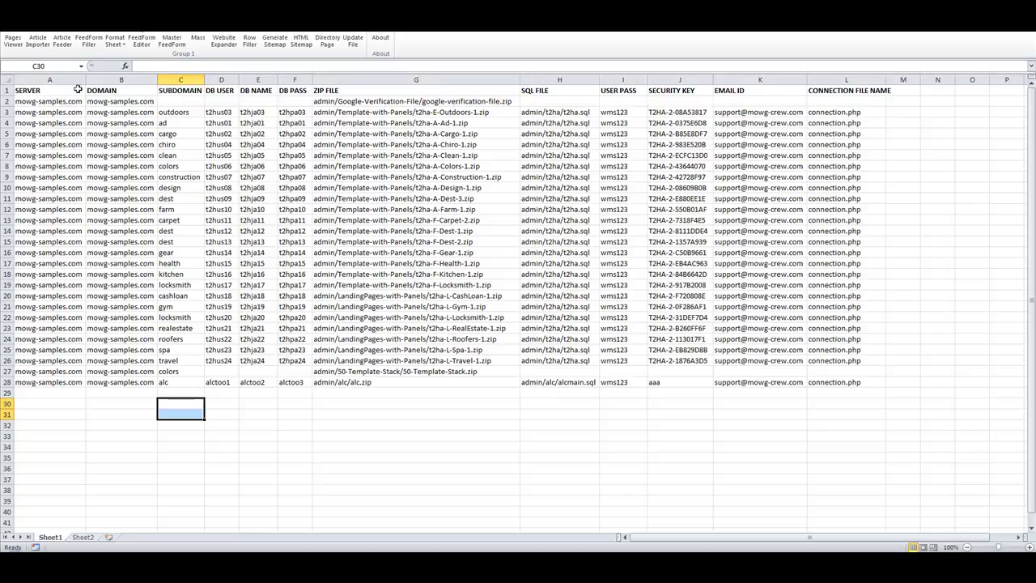
left_click_drag(54, 91, 848, 103)
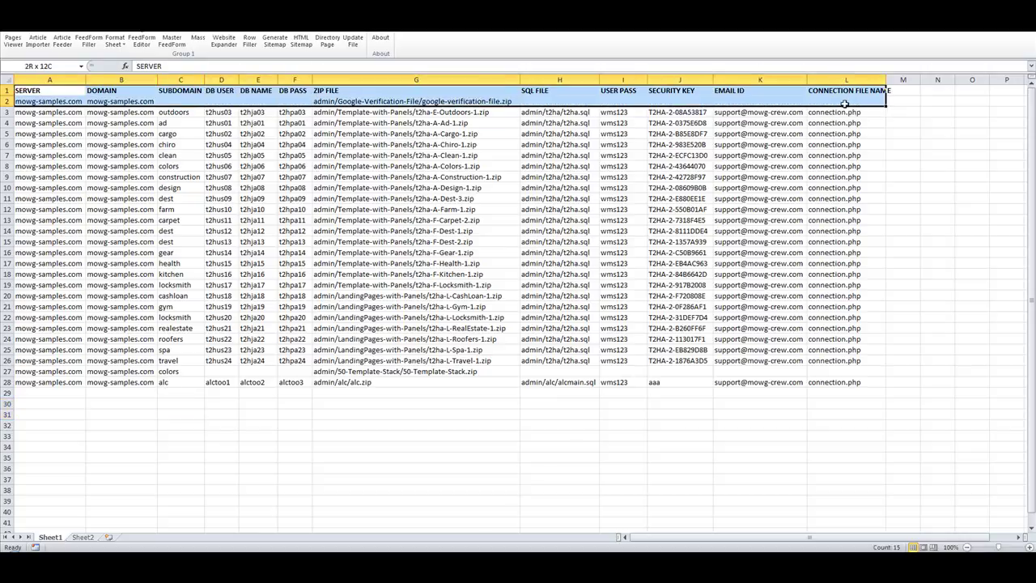
right_click(393, 102)
left_click(449, 123)
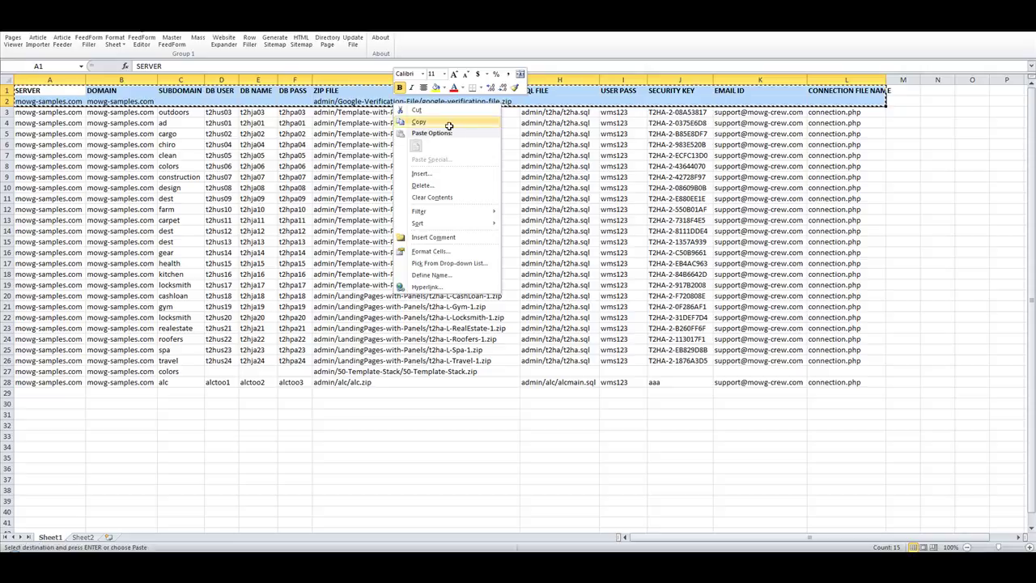
key("alt+Tab")
right_click(340, 155)
Paste the header and google-verification-file.zip row, then process them into a verified table.
left_click(400, 220)
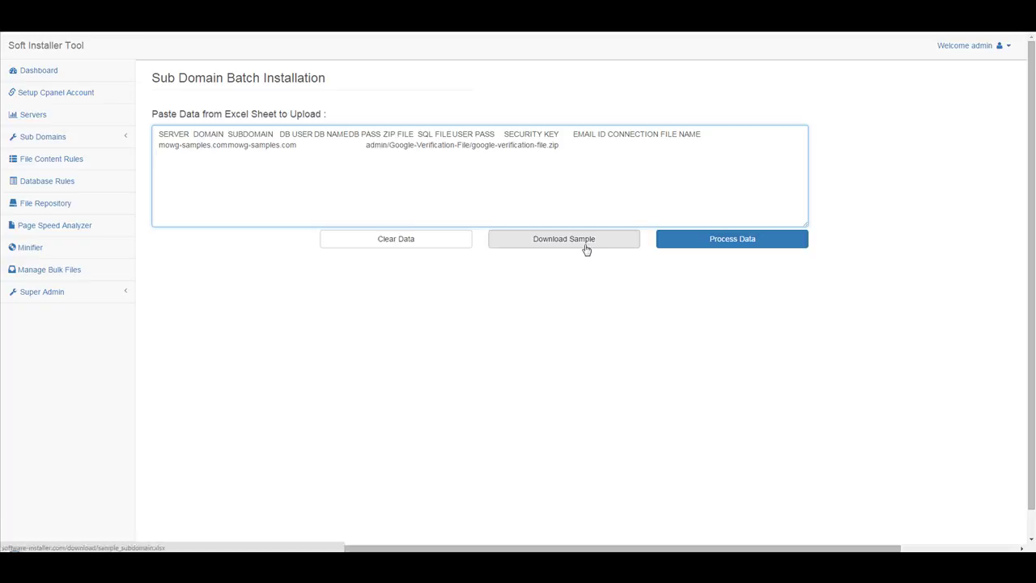
left_click(724, 236)
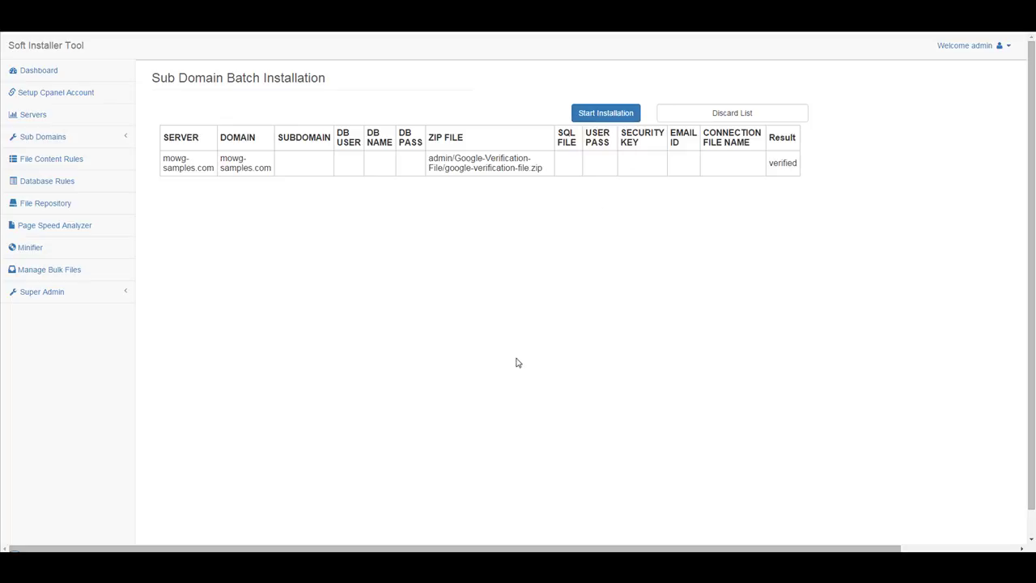
key("alt+Tab")
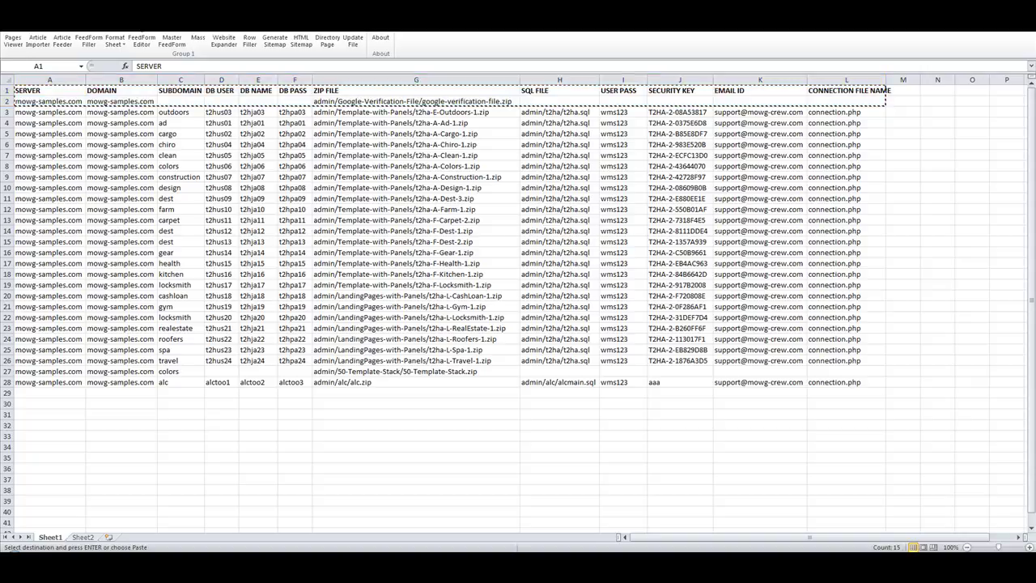
key("alt+Tab")
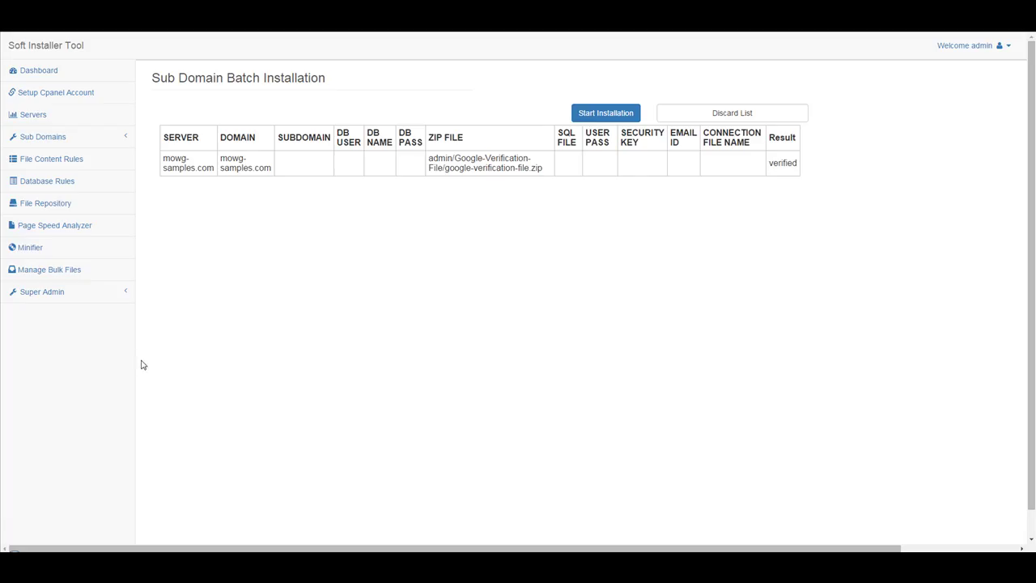
Choose mowg-samples.com as both the server host and the domain.
left_click(48, 136)
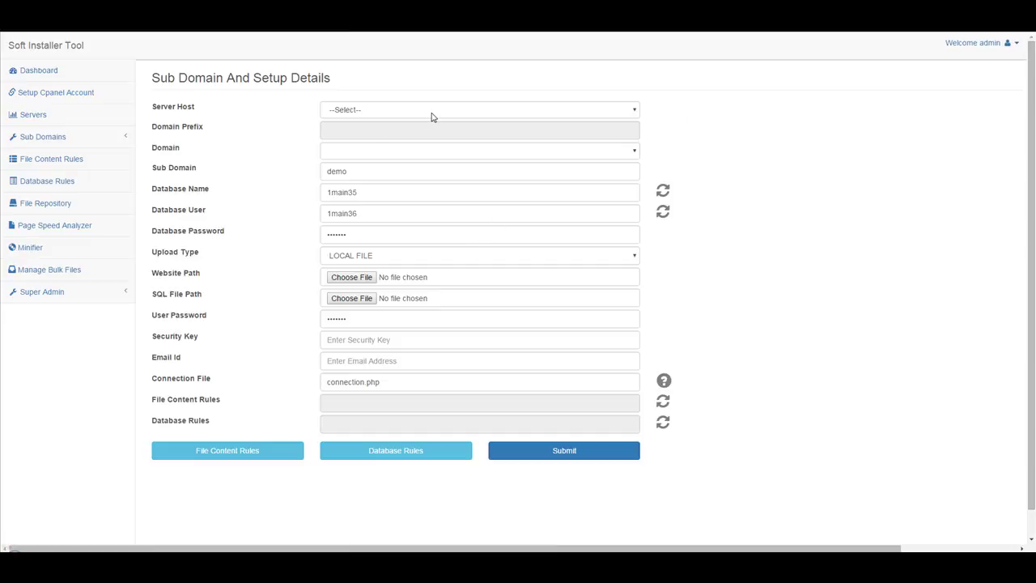
left_click(430, 114)
scroll(459, 192, "down", 5)
scroll(404, 216, "down", 5)
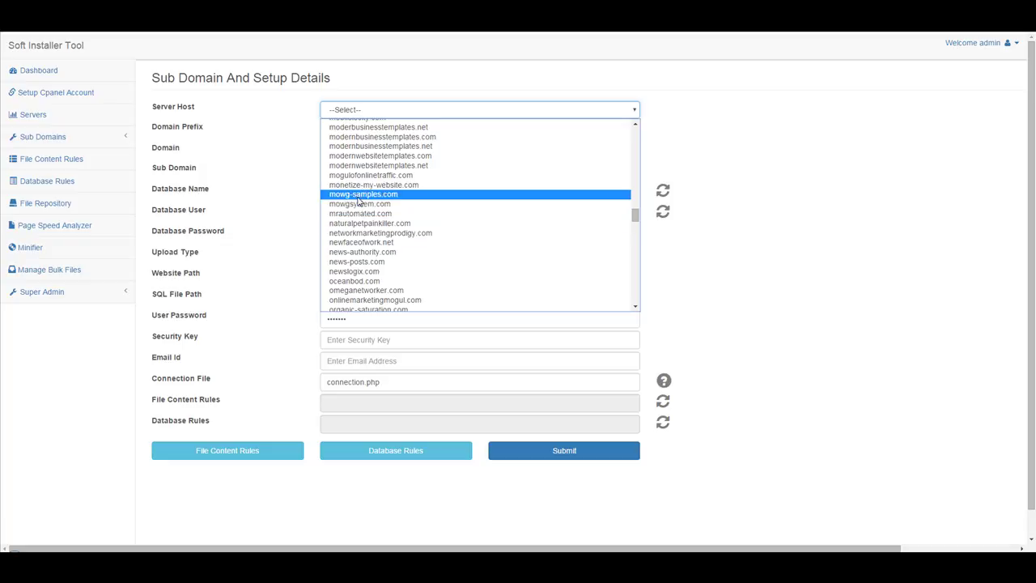
left_click(360, 194)
double_click(360, 169)
left_click(384, 152)
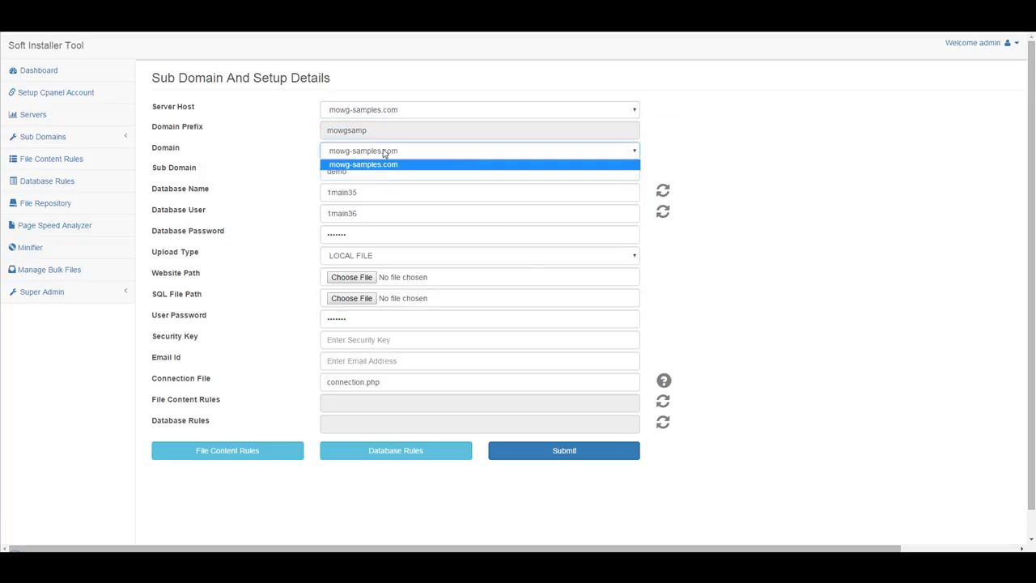
left_click(386, 171)
Enter sub domain bike123, regenerate database name and user, and set upload type to REPOSITORY FILE.
double_click(344, 170)
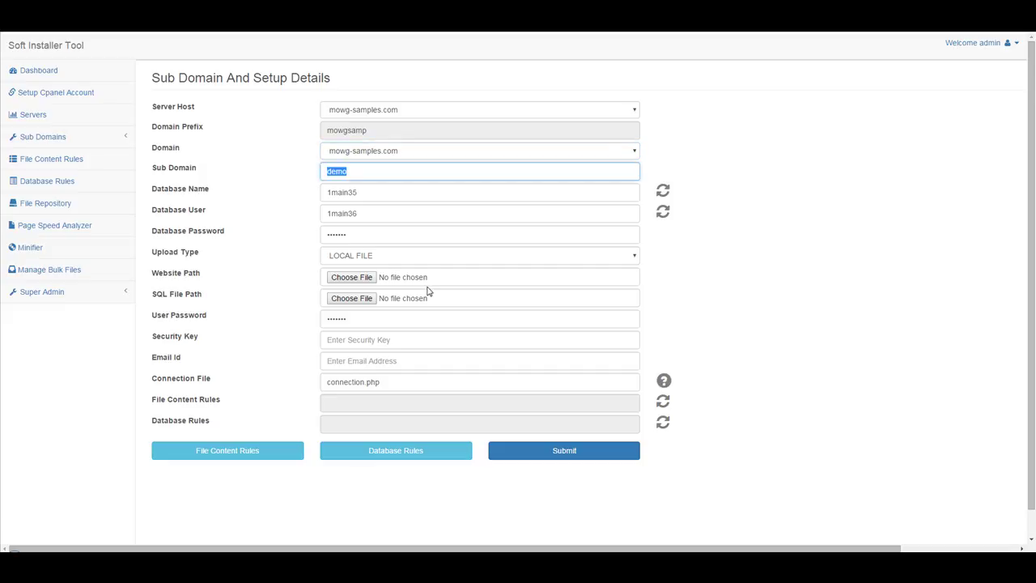
type("bike")
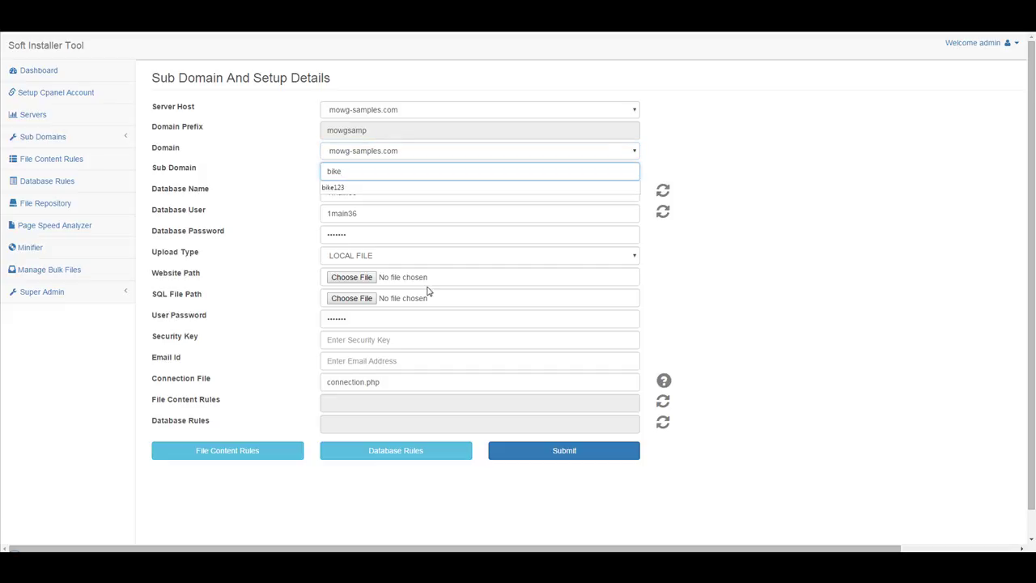
type("123")
left_click(864, 235)
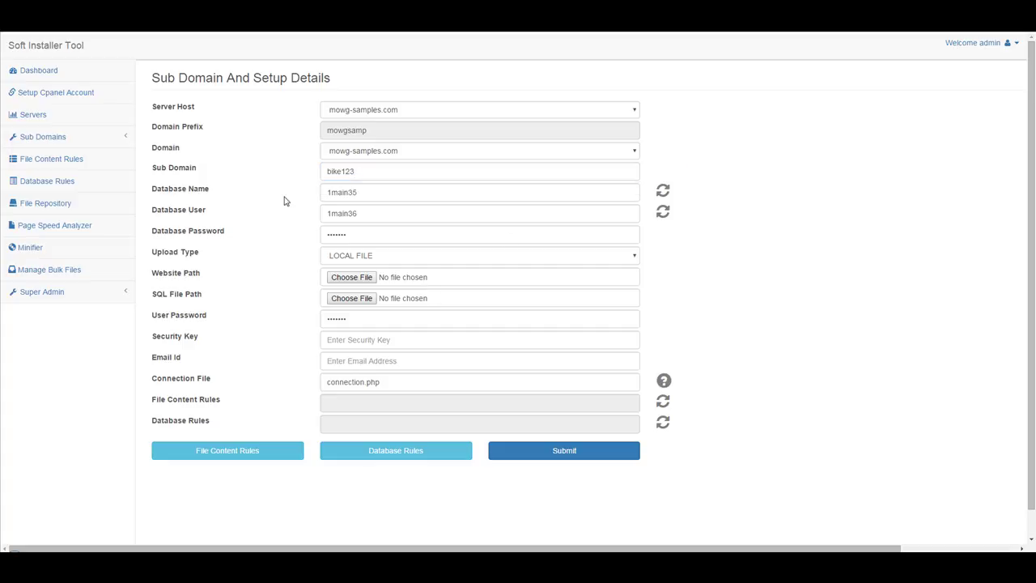
left_click(662, 193)
left_click(663, 212)
left_click(438, 255)
left_click(425, 280)
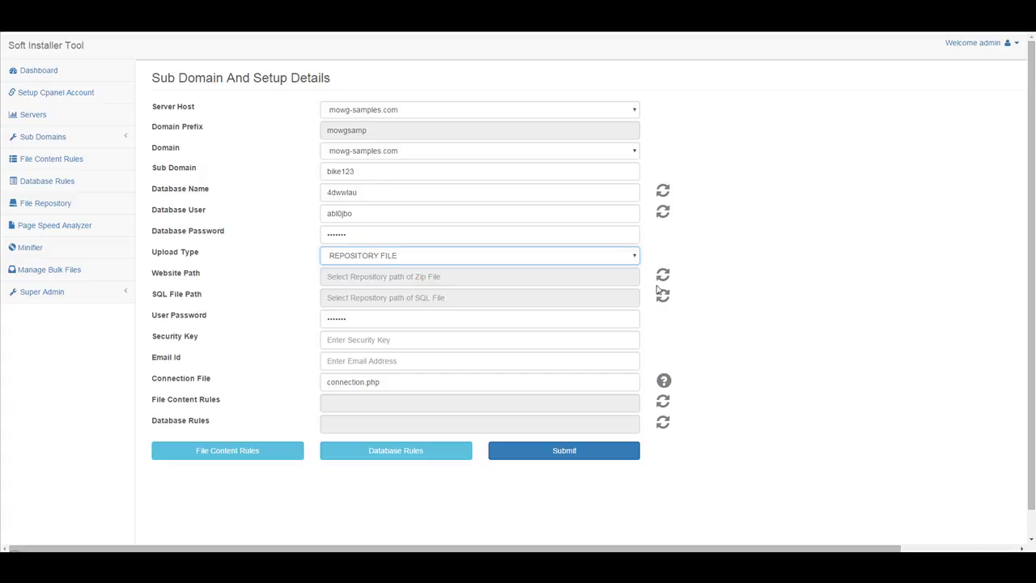
Set Website Path to admin/biking/biking.sql and SQL File Path to admin/biking/t2ha-biking.zip.
left_click(546, 276)
left_click(385, 136)
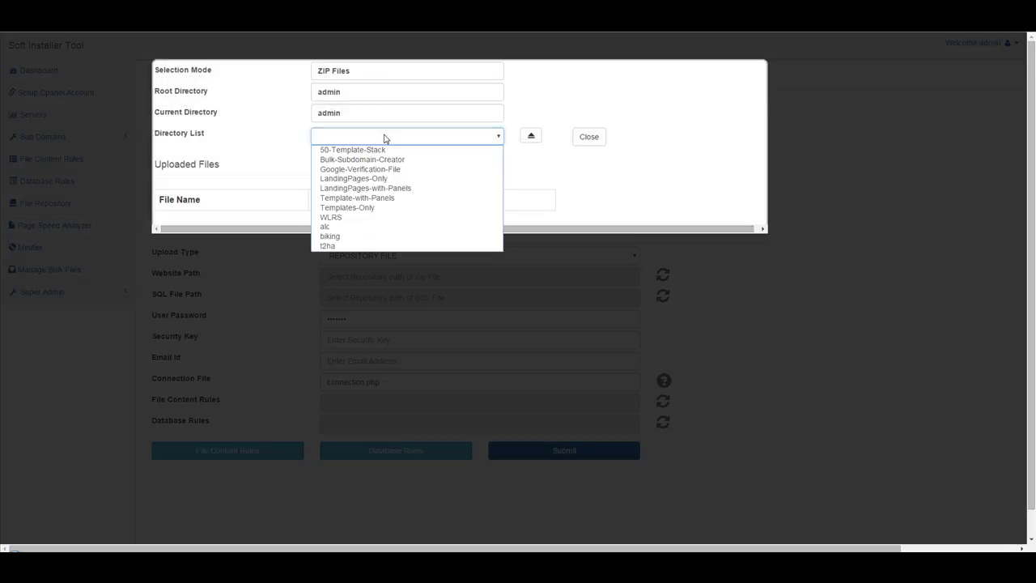
left_click(328, 235)
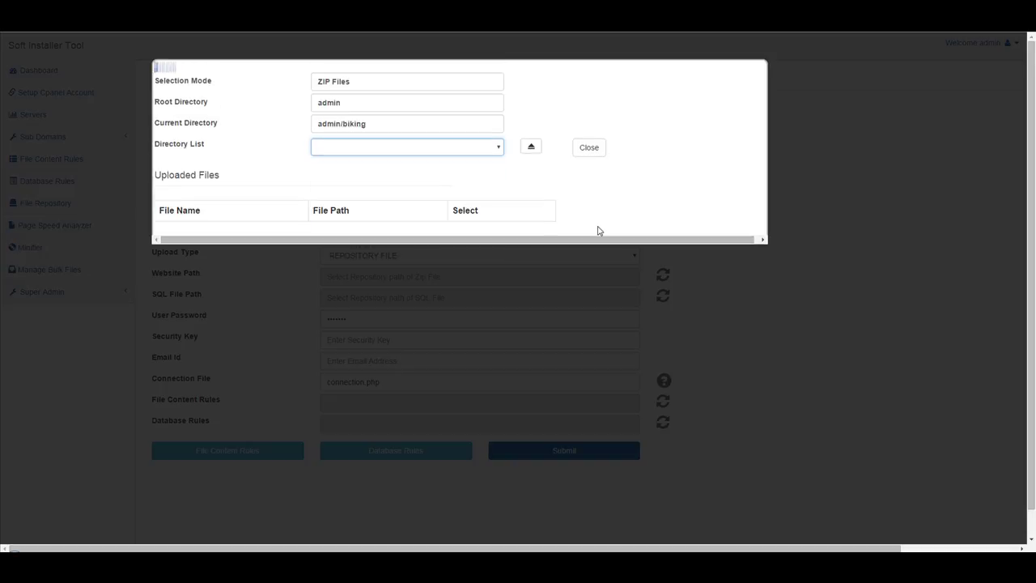
left_click(502, 243)
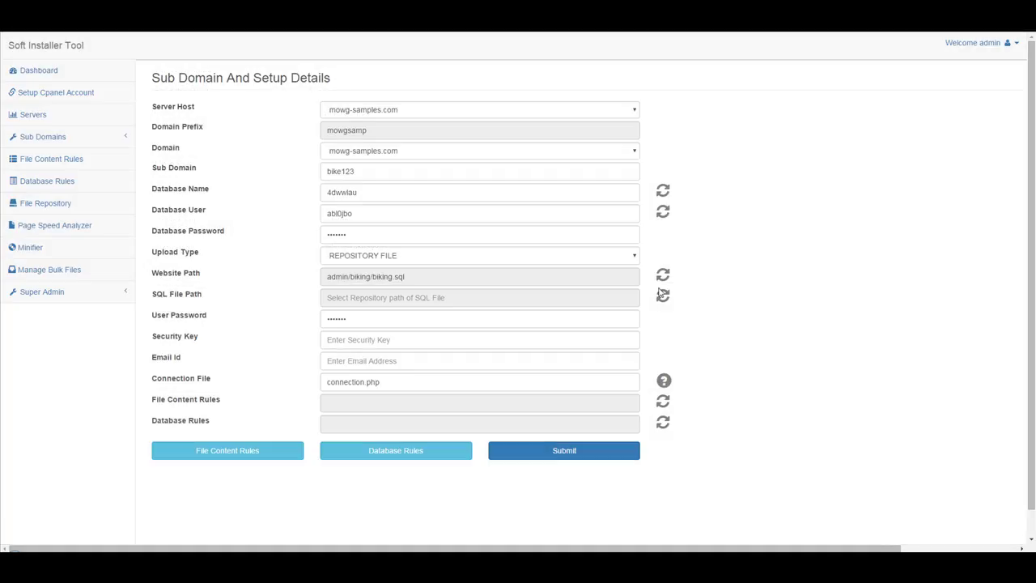
left_click(662, 297)
left_click(502, 249)
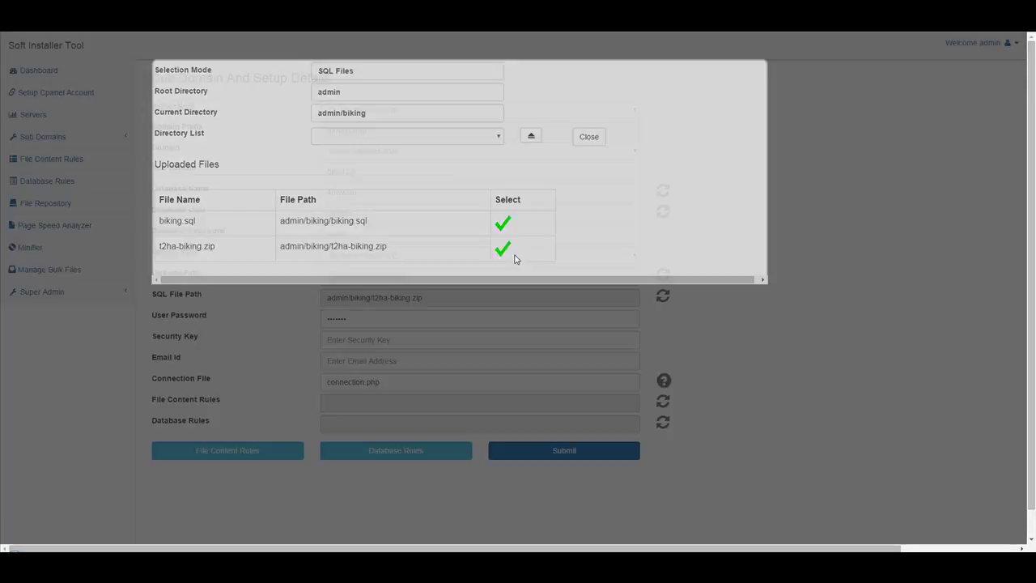
double_click(374, 315)
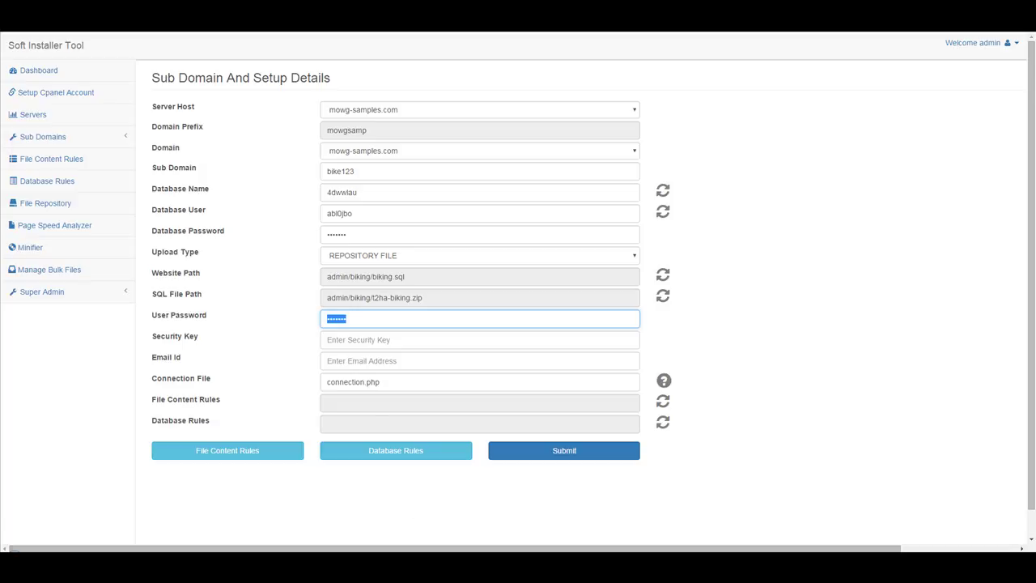
key("alt+Tab")
Review the USER PASS, SECURITY KEY, EMAIL ID and CONNECTION FILE NAME column headings.
left_click(608, 90)
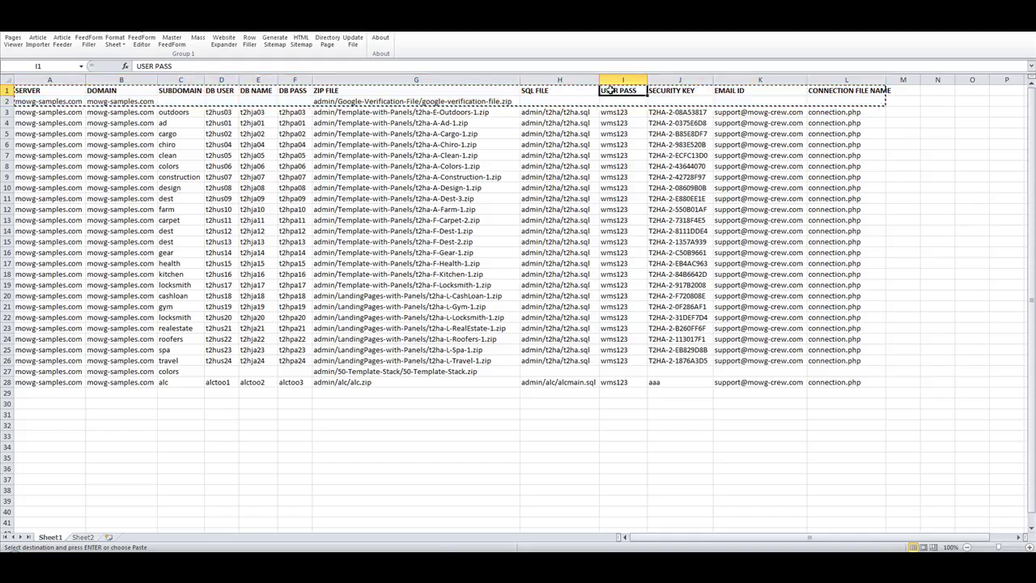
left_click(675, 90)
left_click(739, 90)
left_click(850, 91)
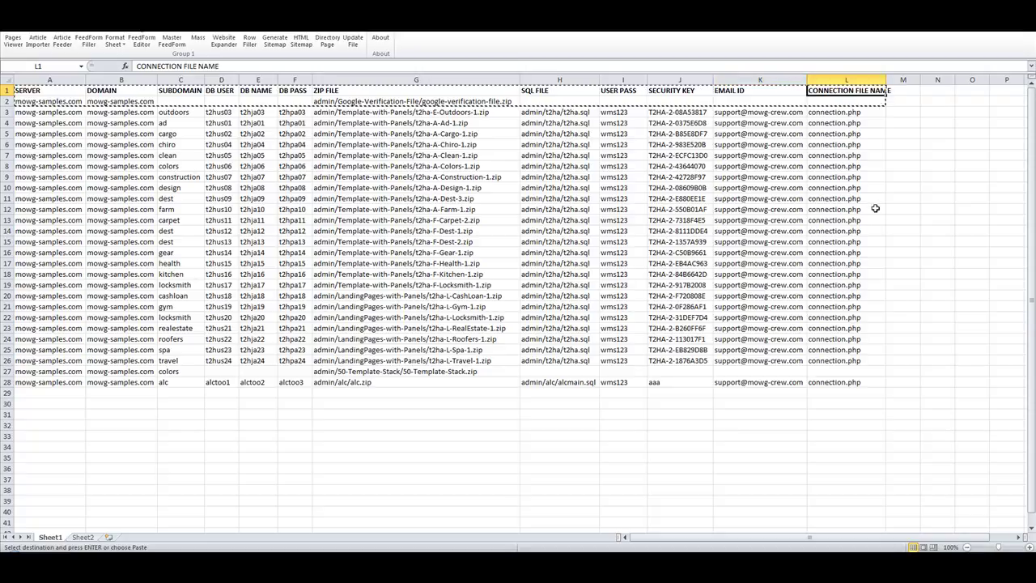
double_click(935, 112)
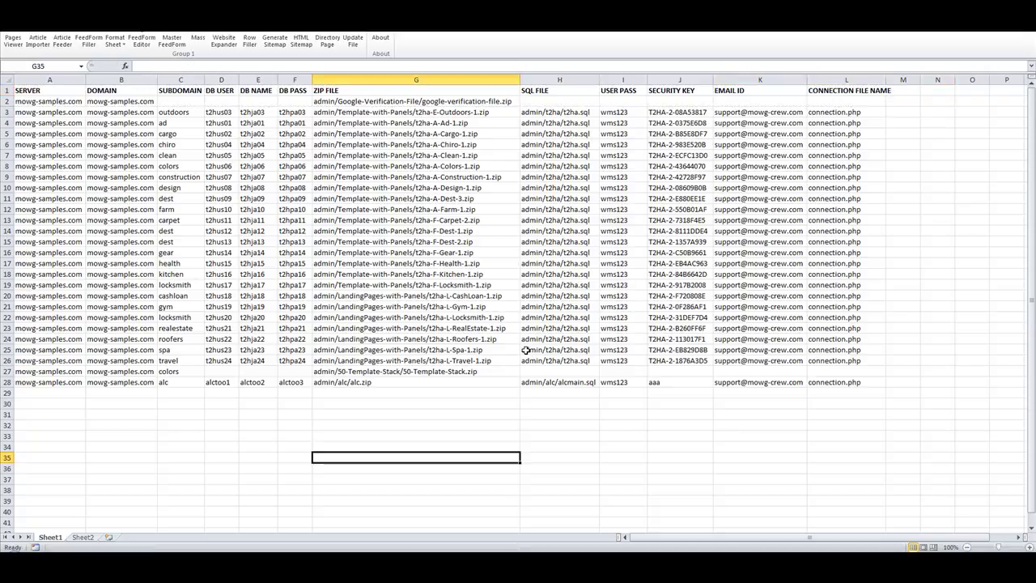
left_click_drag(49, 91, 440, 99)
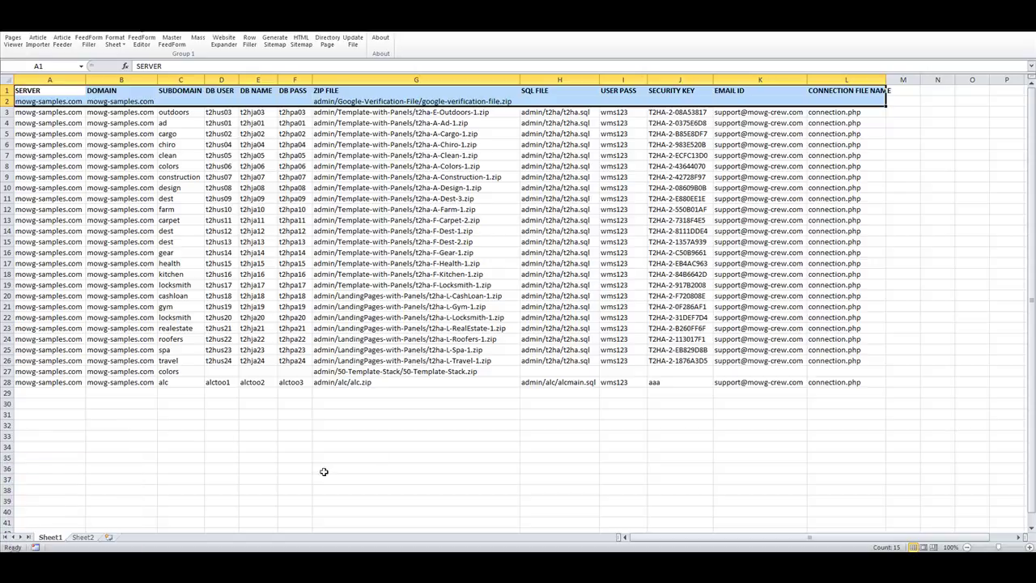
left_click_drag(458, 427, 458, 432)
left_click(222, 436)
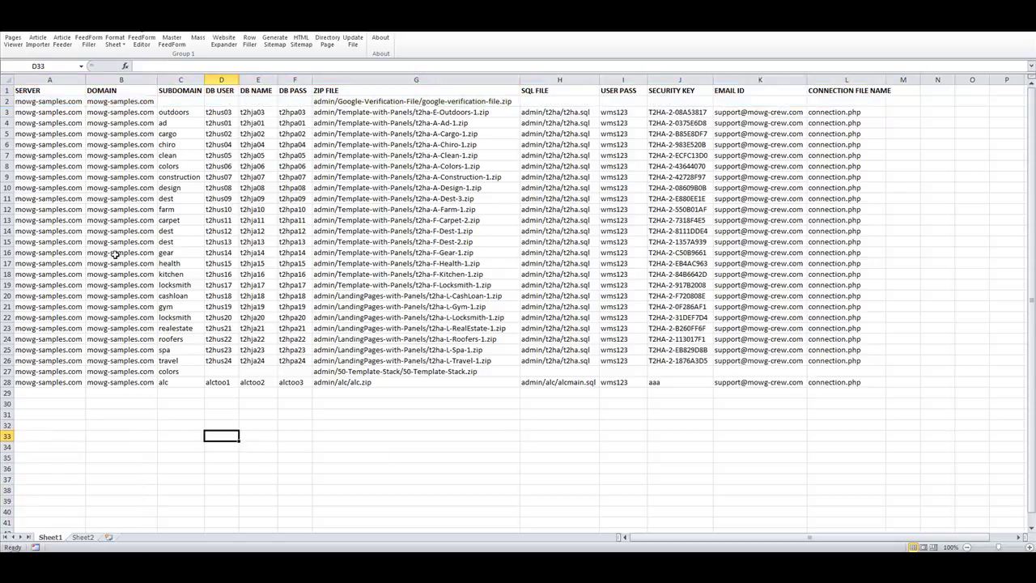
Copy the entire worksheet and bring up the Sub Domain Batch Installation data box.
left_click(7, 80)
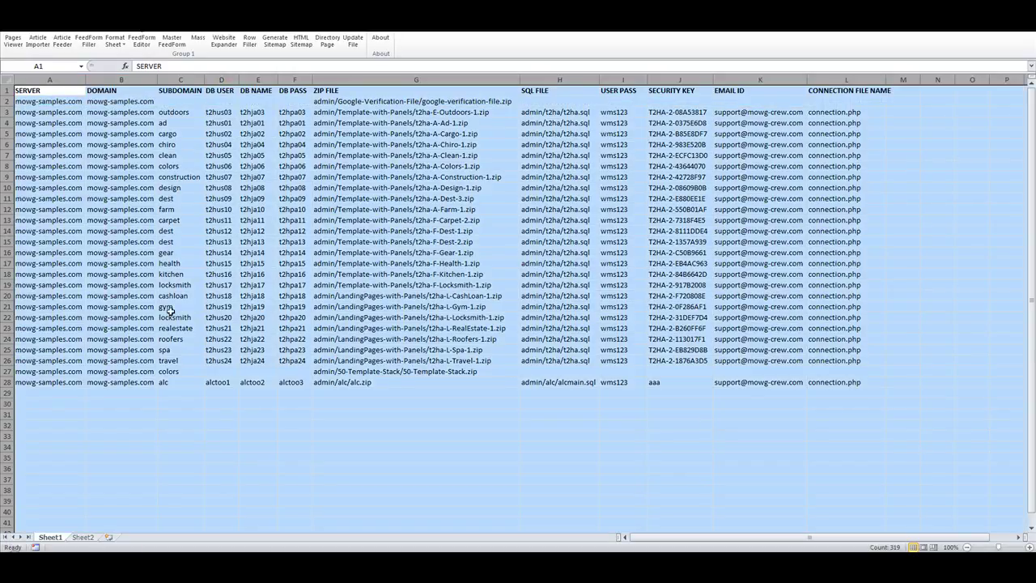
right_click(291, 188)
left_click(327, 210)
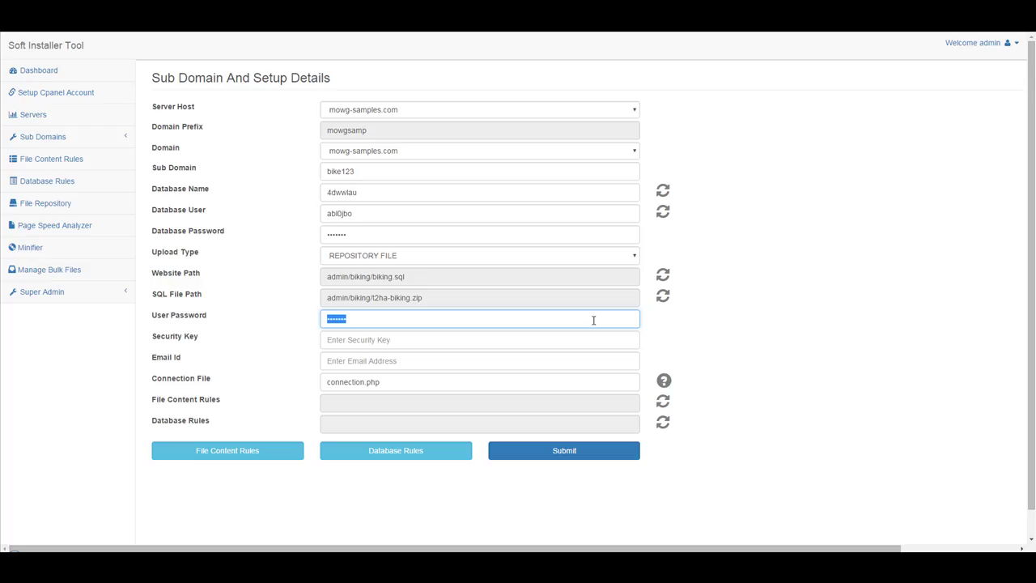
left_click(37, 137)
left_click(69, 189)
right_click(320, 151)
Paste the whole sheet and process it into a table starting with the google-verification row.
left_click(371, 218)
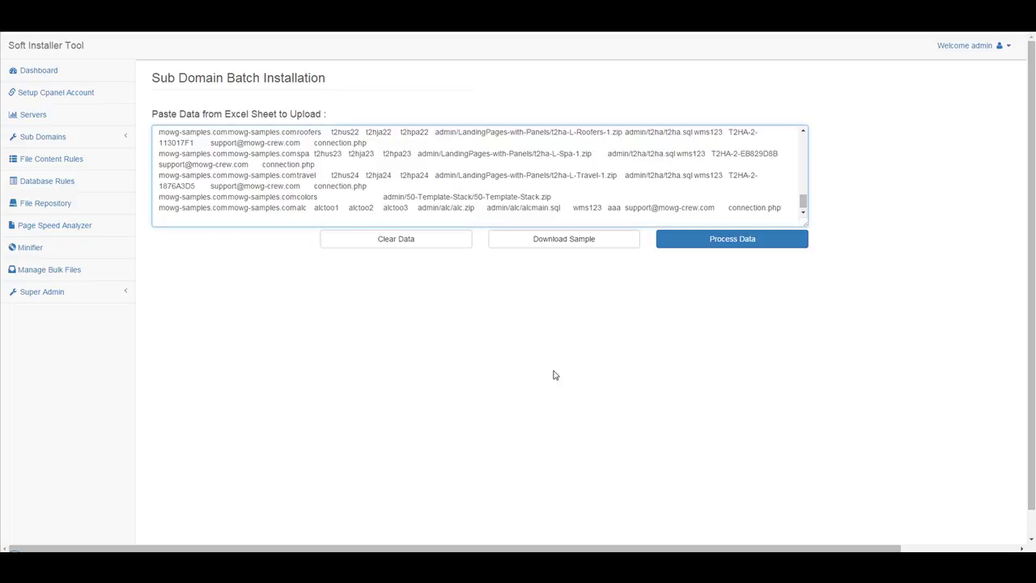
left_click(761, 241)
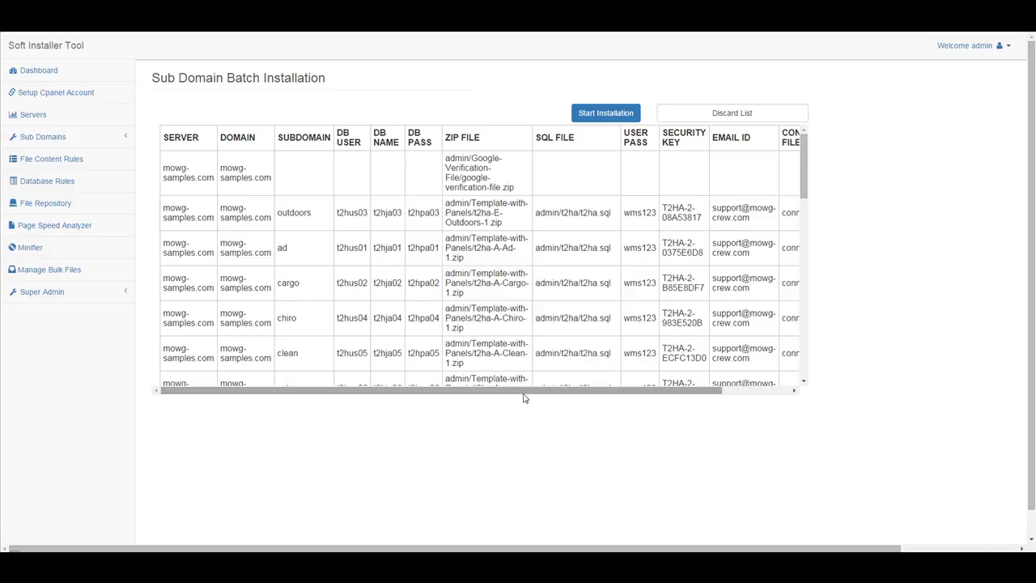
Review the parsed table by selecting the first row's and several rows' values.
left_click_drag(524, 398, 448, 409)
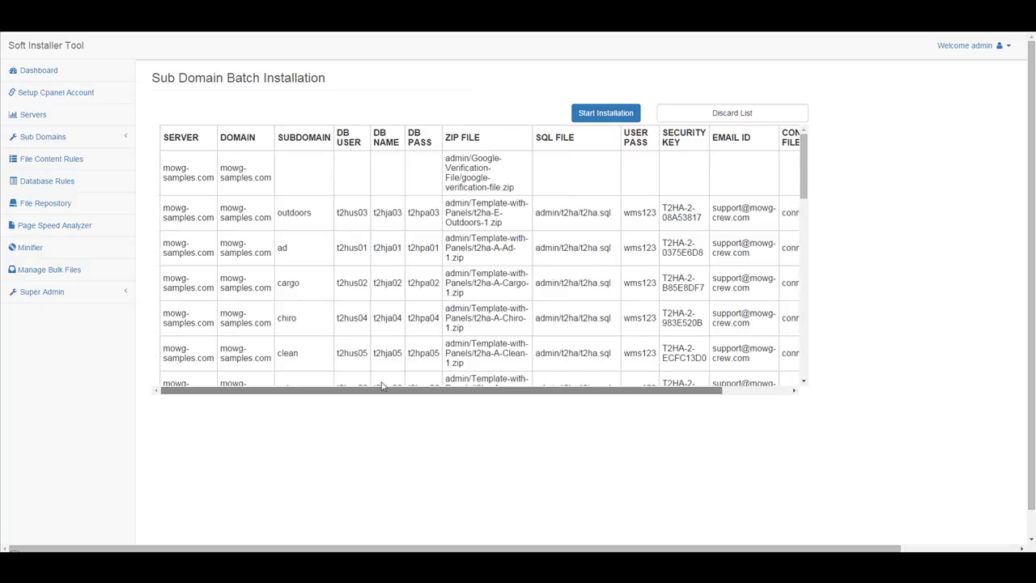
left_click_drag(175, 178, 629, 191)
left_click(895, 257)
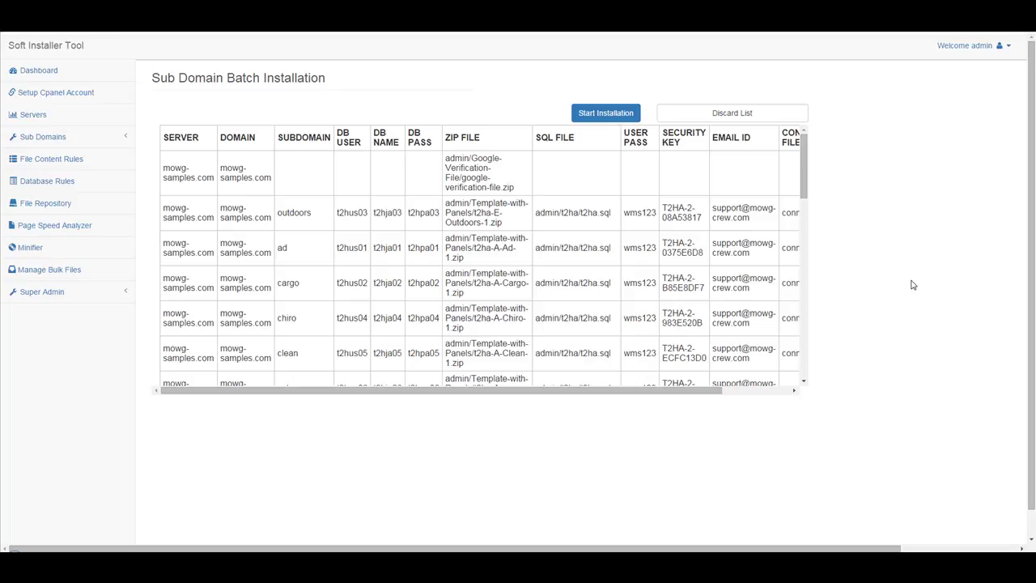
left_click_drag(489, 226, 667, 305)
scroll(667, 306, "up", 3)
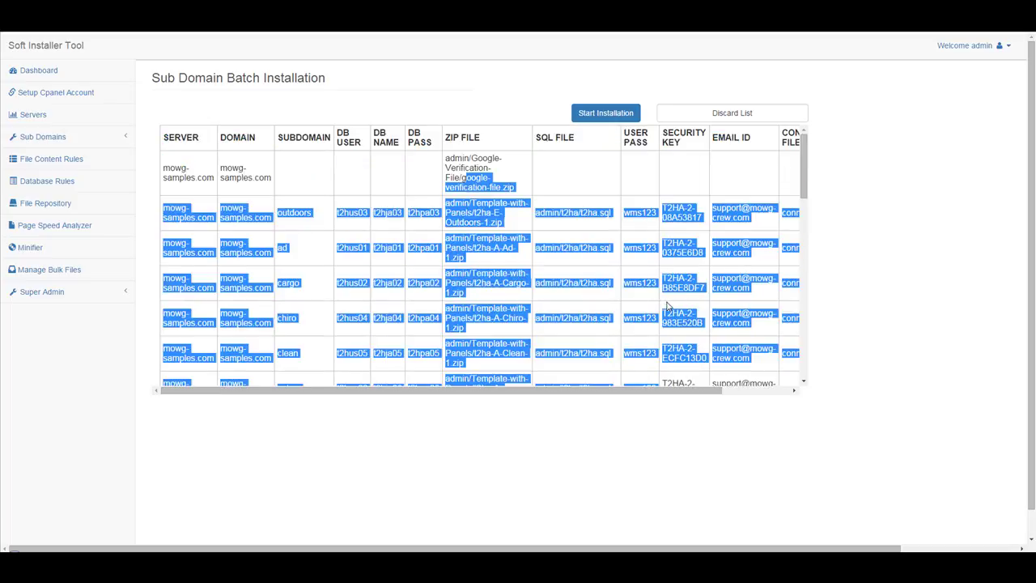
left_click(341, 473)
Check cell G27's zip path, end Excel's copy mode, then start installing the batch.
key("alt+Tab")
left_click(121, 425)
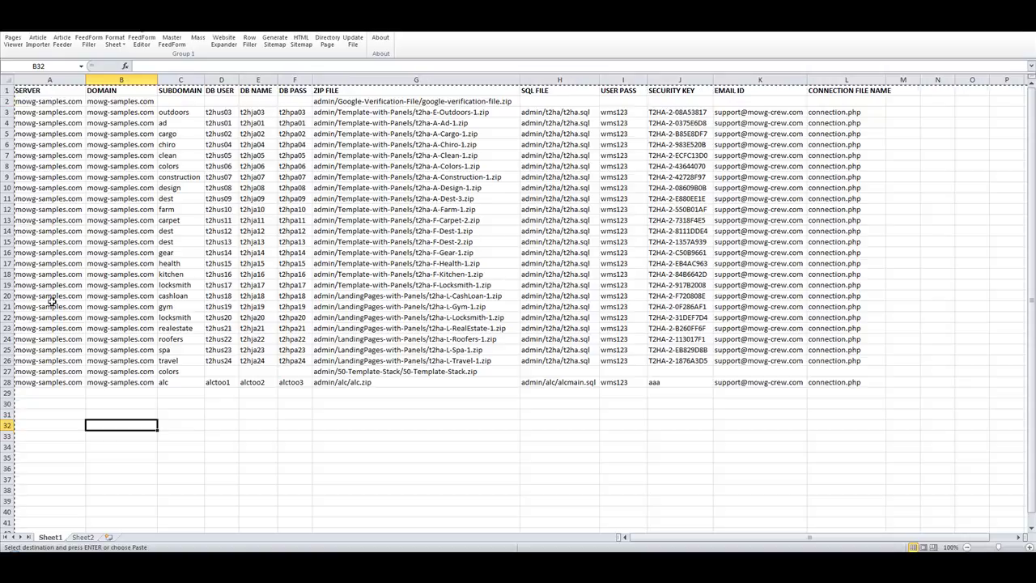
left_click(429, 371)
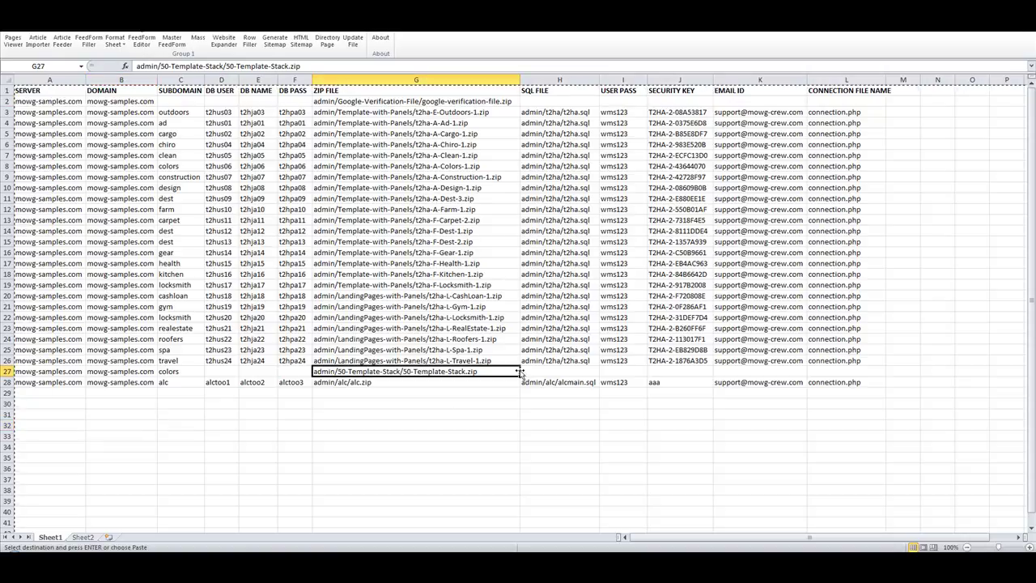
left_click(895, 104)
key("Escape")
left_click(905, 190)
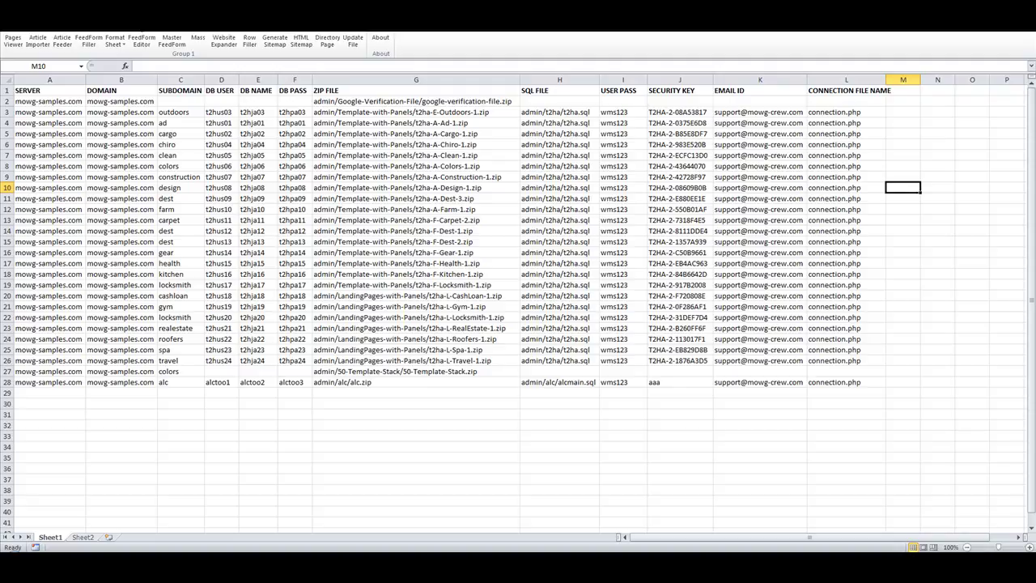
key("alt+Tab")
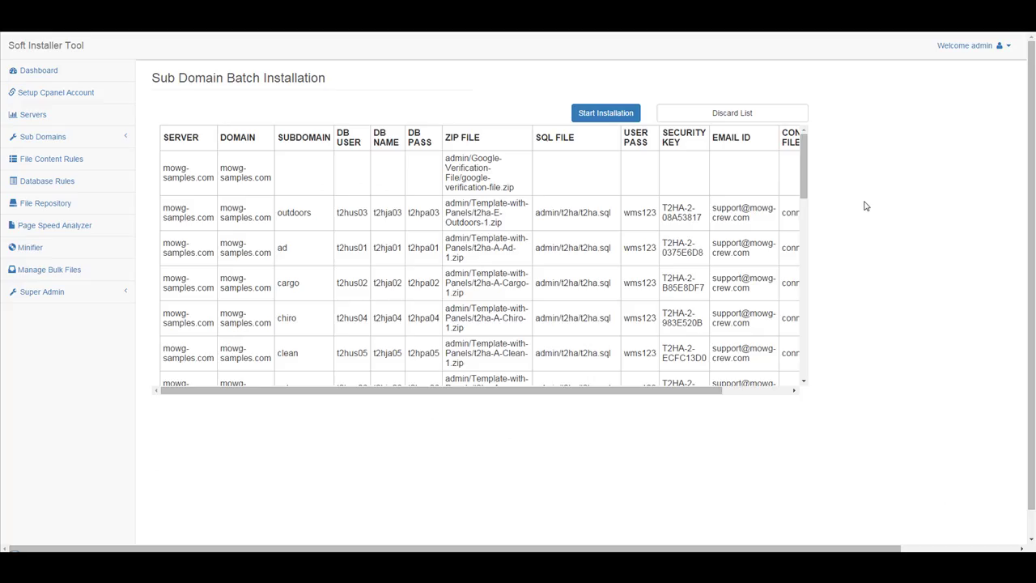
left_click(605, 114)
Confirm starting the installation and scroll the batch table sideways to the result columns.
left_click(562, 93)
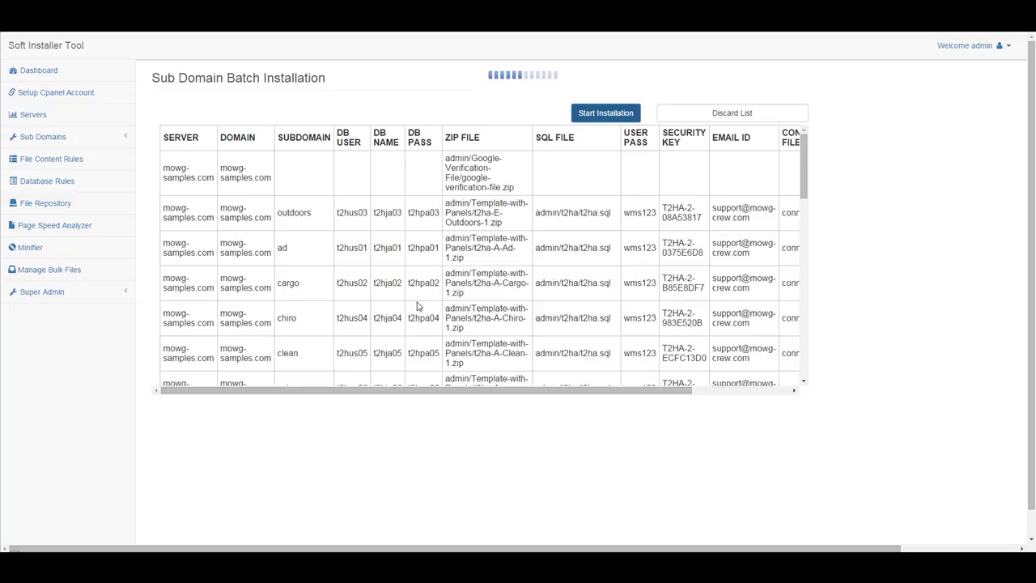
left_click_drag(561, 391, 783, 398)
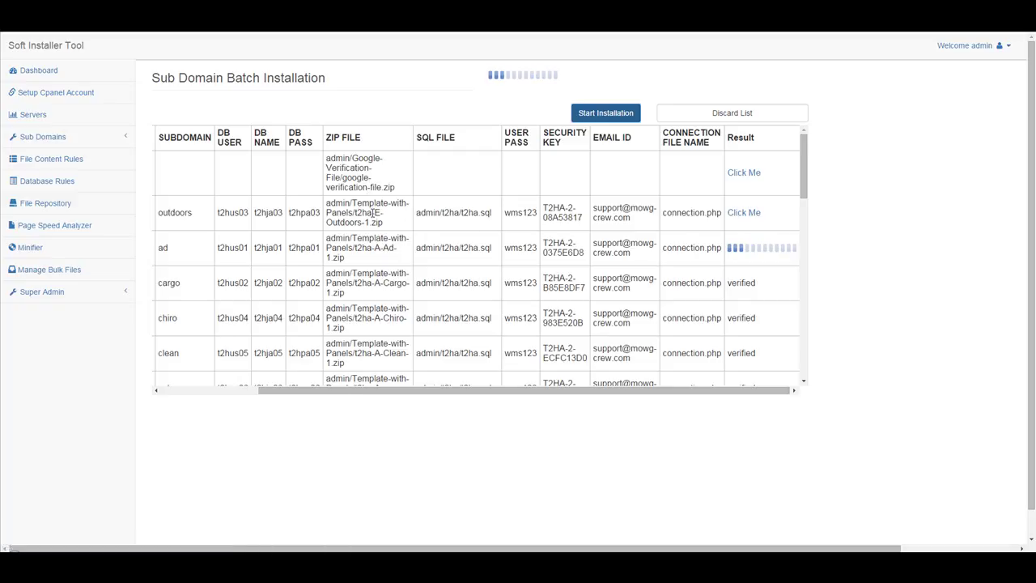
left_click_drag(421, 387, 290, 392)
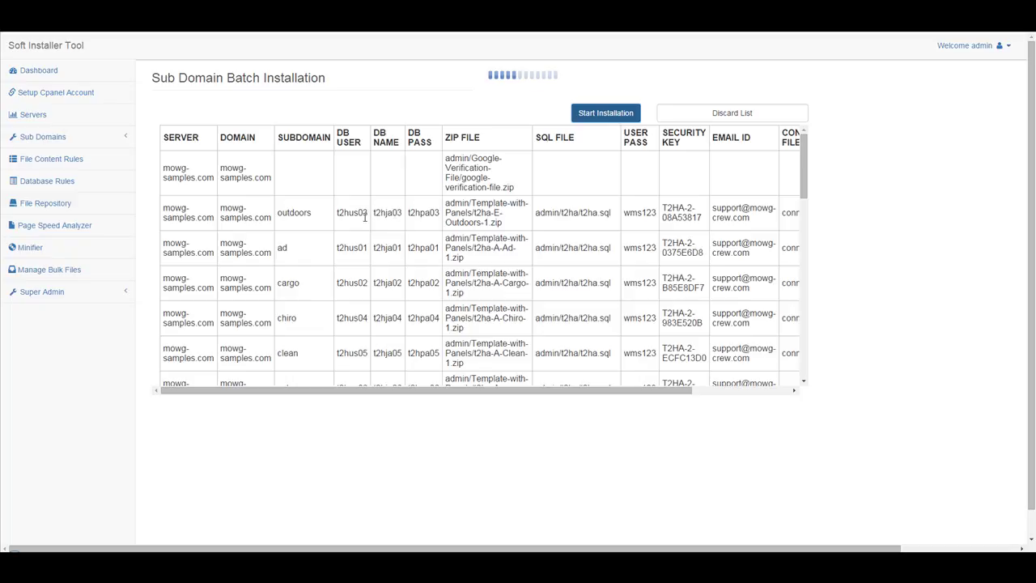
Review the outdoors row's DB user, DB name, zip path, SQL path, password and credentials.
left_click_drag(363, 212, 337, 213)
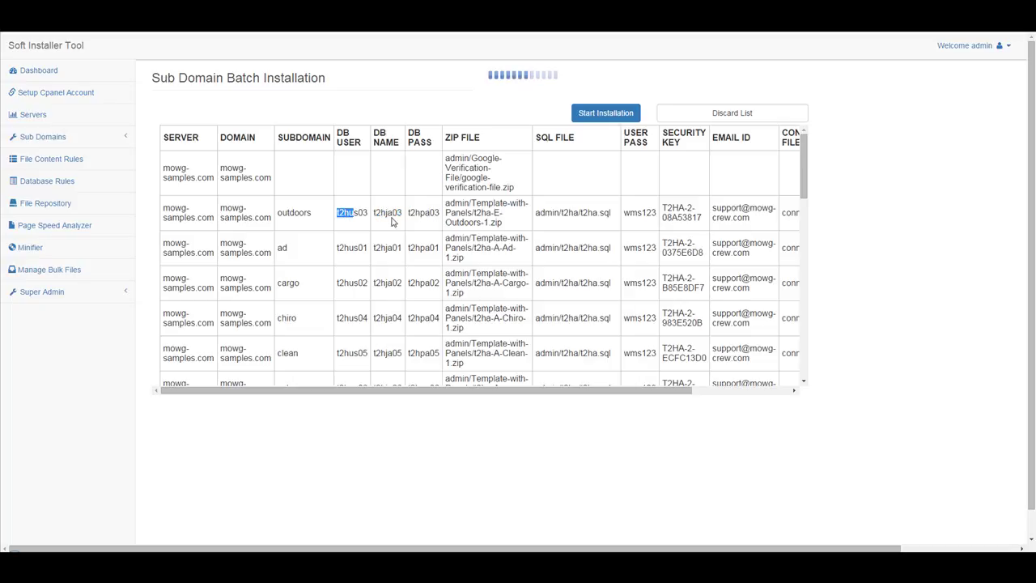
left_click_drag(392, 212, 379, 212)
left_click_drag(494, 214, 447, 203)
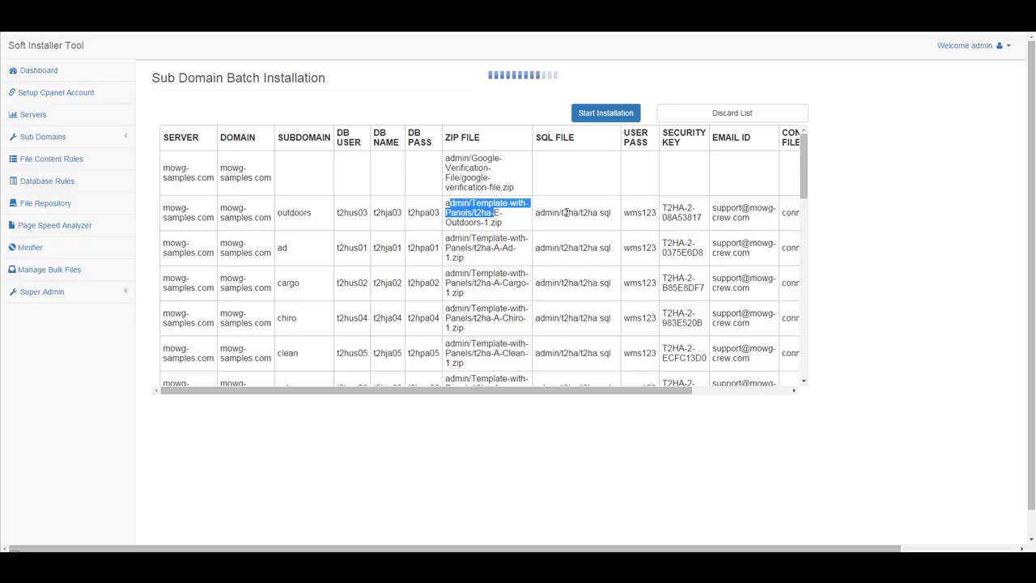
left_click_drag(597, 213, 558, 216)
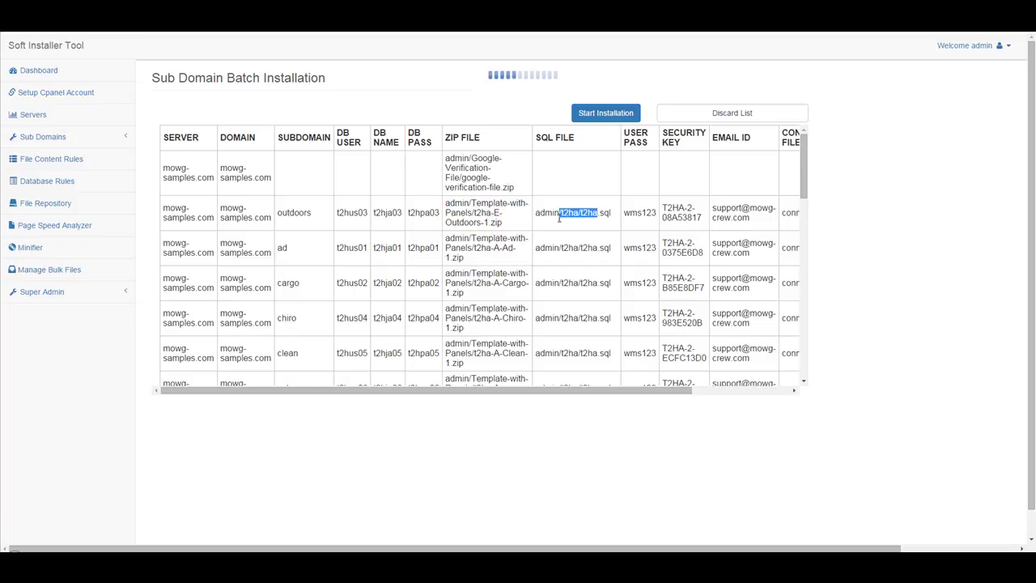
left_click(395, 209)
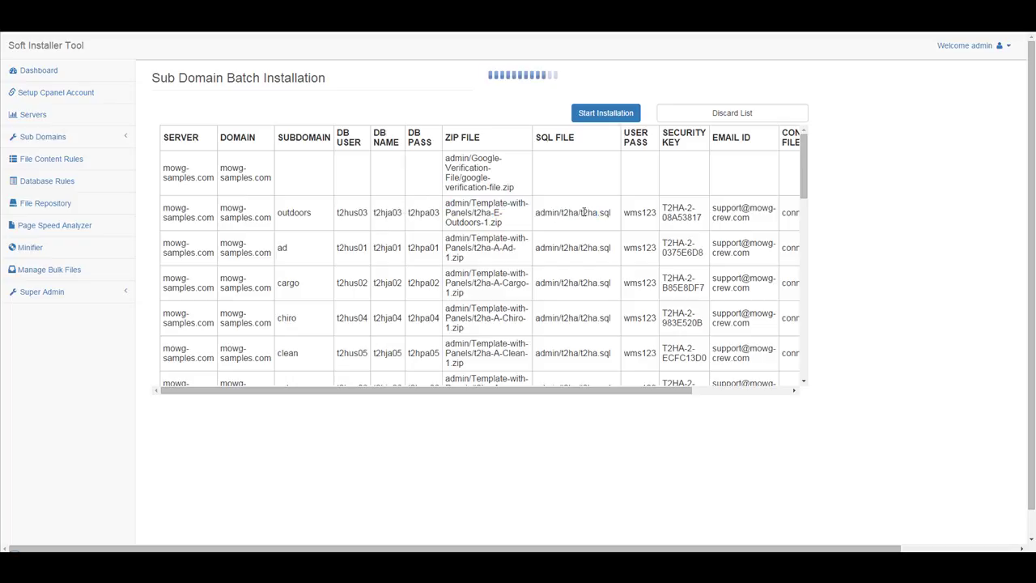
mouse_move(653, 215)
left_mouse_down()
mouse_move(637, 214)
mouse_move(660, 214)
left_mouse_up()
left_click_drag(596, 388, 738, 407)
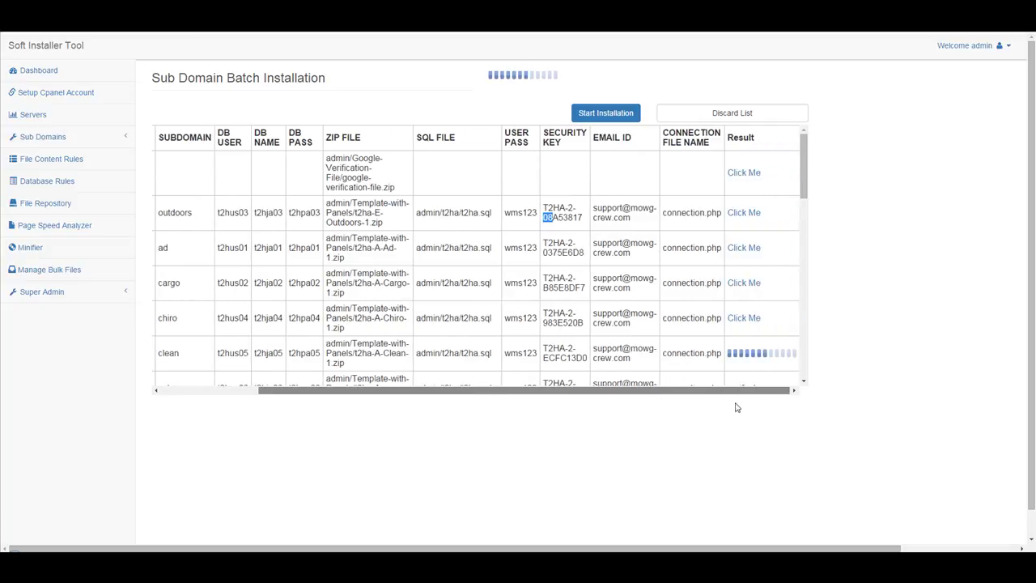
left_click_drag(720, 213, 676, 213)
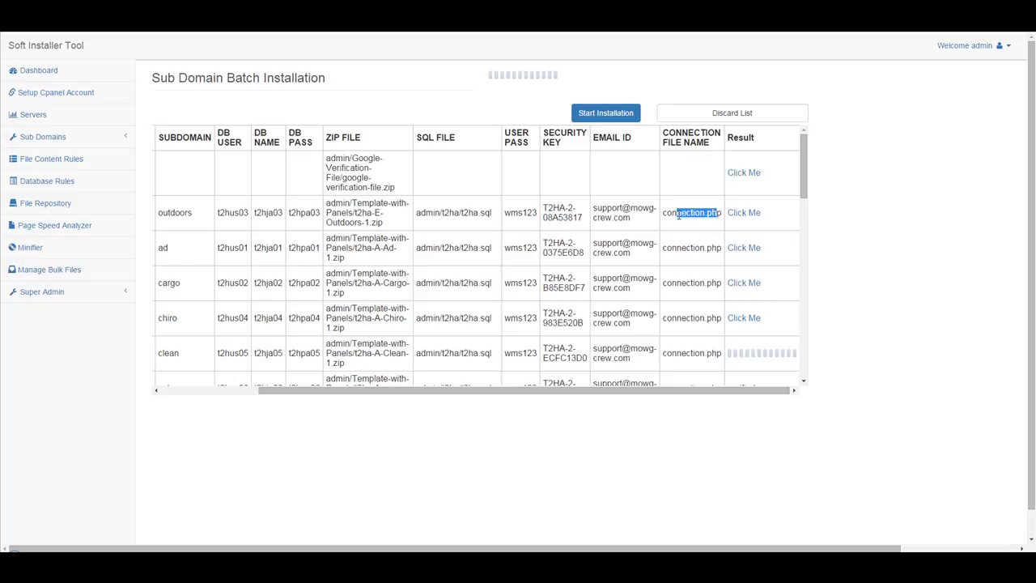
left_click_drag(317, 213, 217, 213)
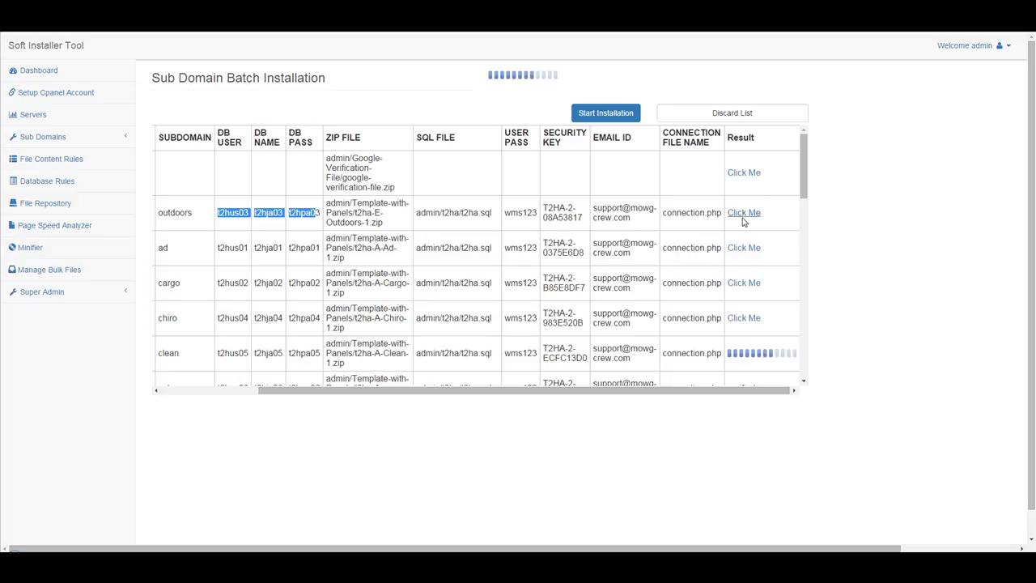
Open the first Click Me result and the outdoors Click Me result in new tabs.
right_click(745, 172)
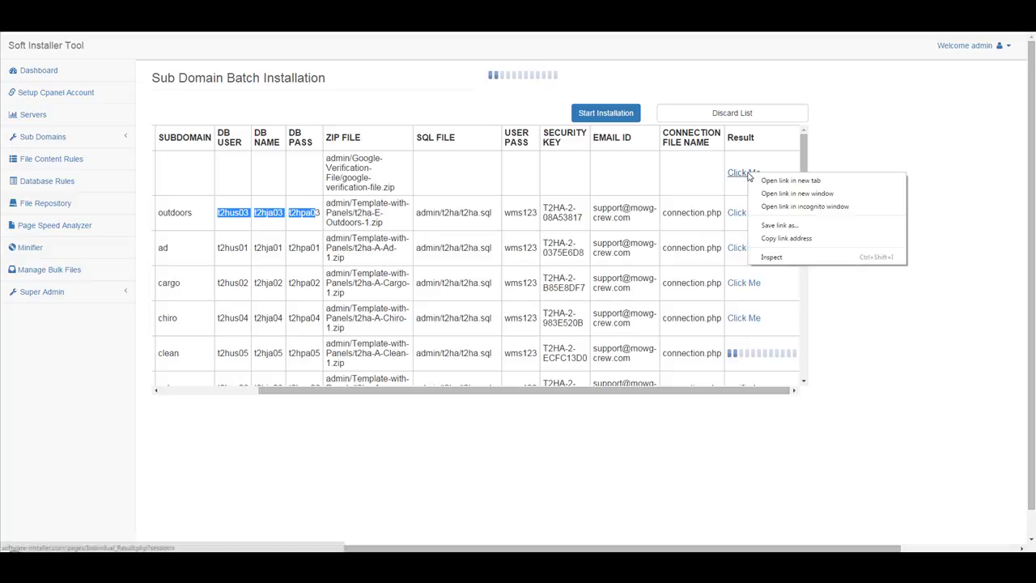
left_click(770, 179)
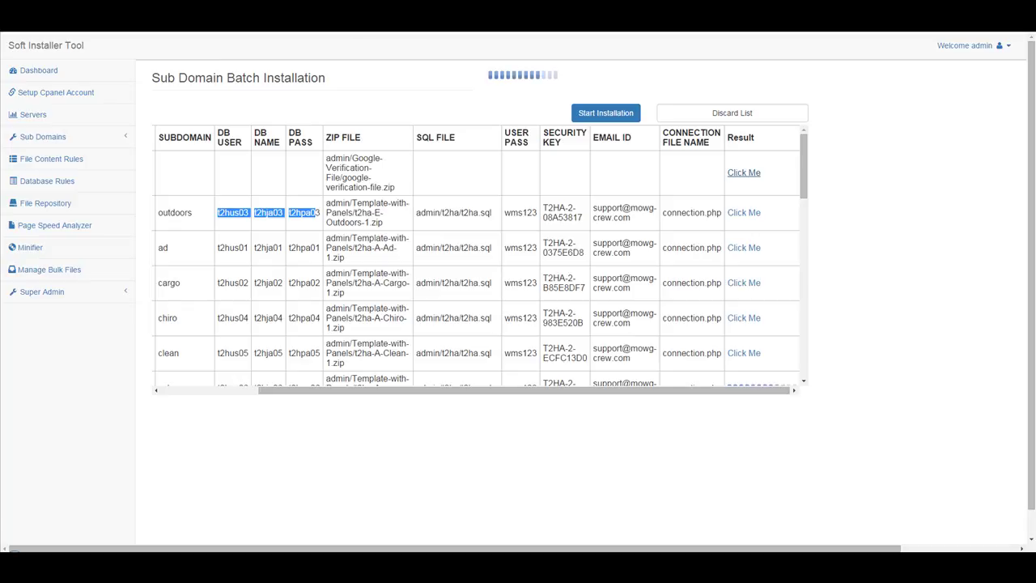
right_click(740, 213)
left_click(760, 221)
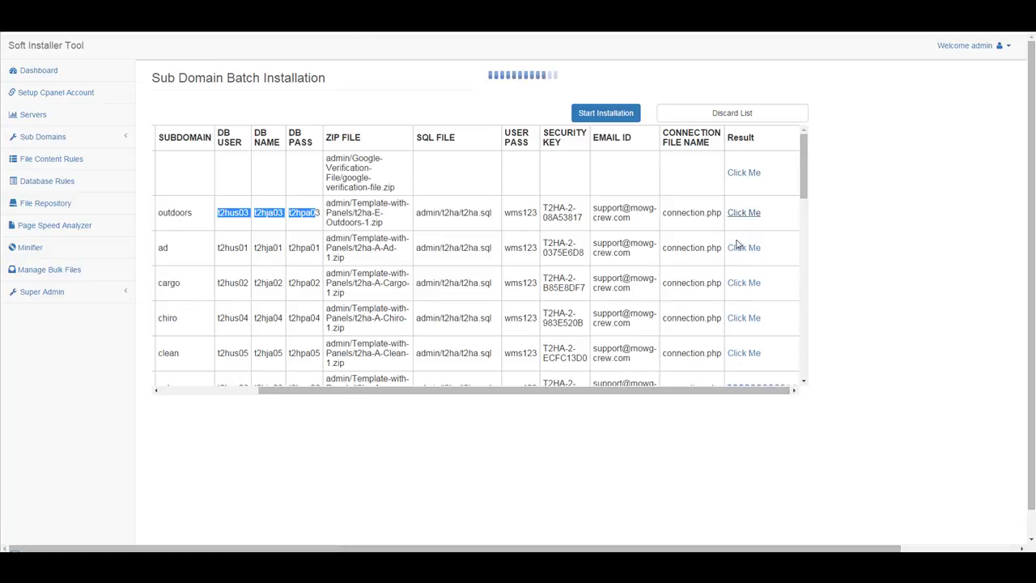
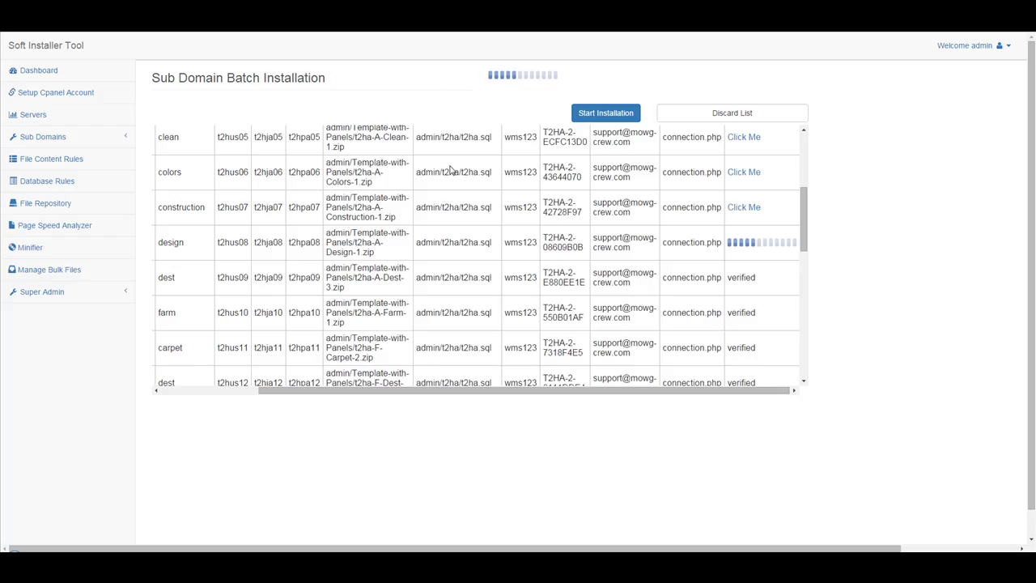
Confirm Sub Domain Creation, Web Site Upload, Extraction, Database Creation and DB User steps each show Yes.
scroll(461, 194, "up", 5)
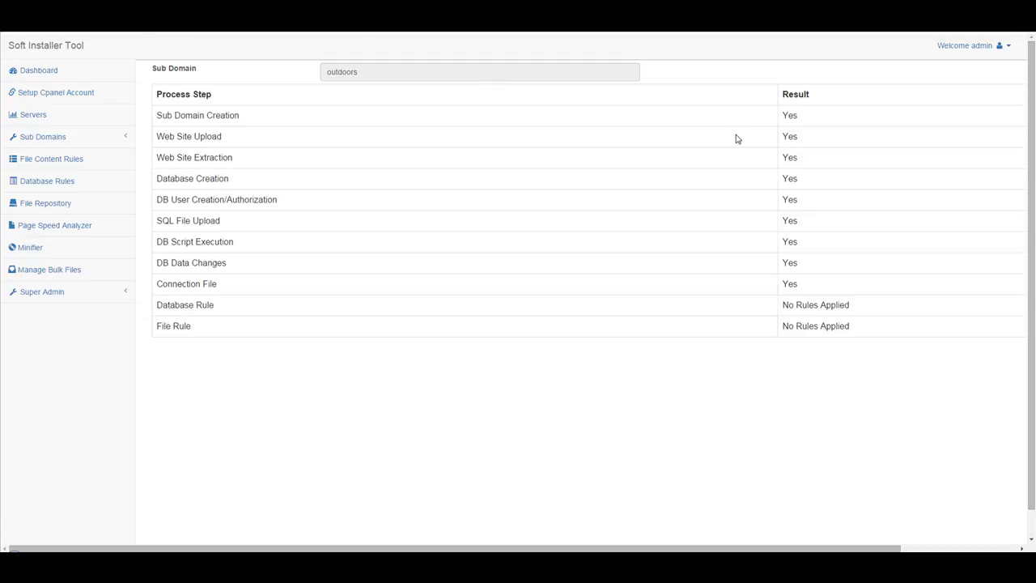
left_click_drag(158, 115, 255, 127)
left_click_drag(803, 117, 776, 116)
left_click_drag(229, 136, 167, 136)
left_click_drag(821, 144, 751, 136)
left_click_drag(248, 157, 157, 157)
left_click_drag(834, 165, 727, 160)
left_click_drag(227, 178, 175, 180)
left_click_drag(796, 177, 768, 185)
left_click_drag(278, 200, 154, 200)
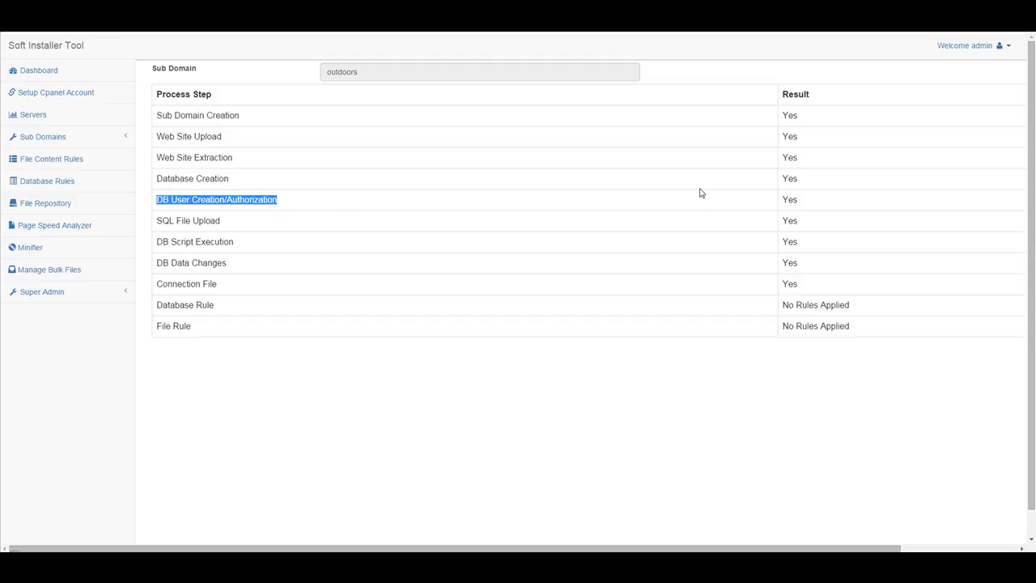
left_click_drag(805, 201, 764, 207)
Review SQL Upload, Script Execution, Data Changes, Connection File and rule results, File Rule showing No Rules Applied.
left_click_drag(221, 221, 157, 223)
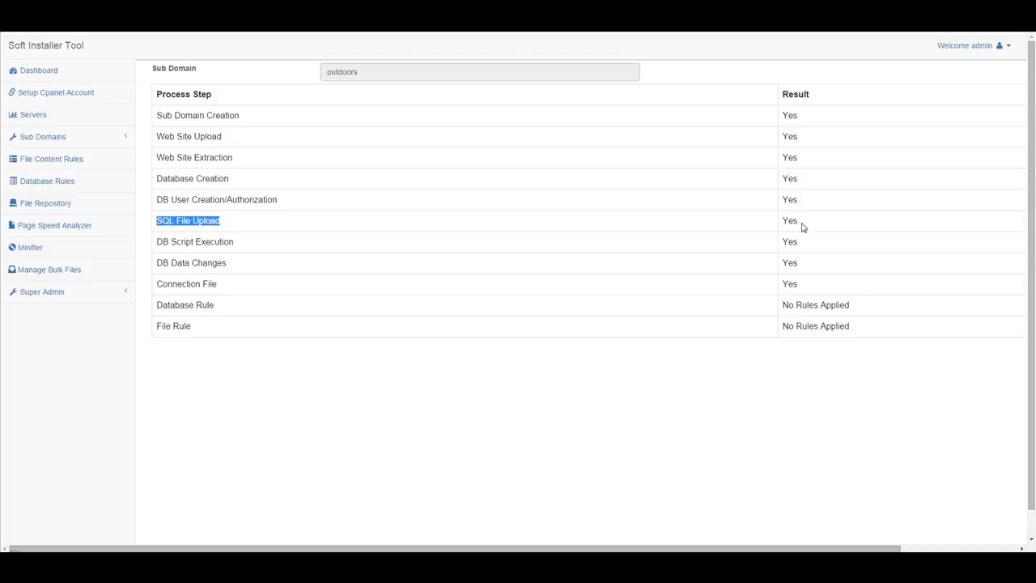
left_click_drag(803, 228, 789, 223)
left_click_drag(233, 243, 165, 241)
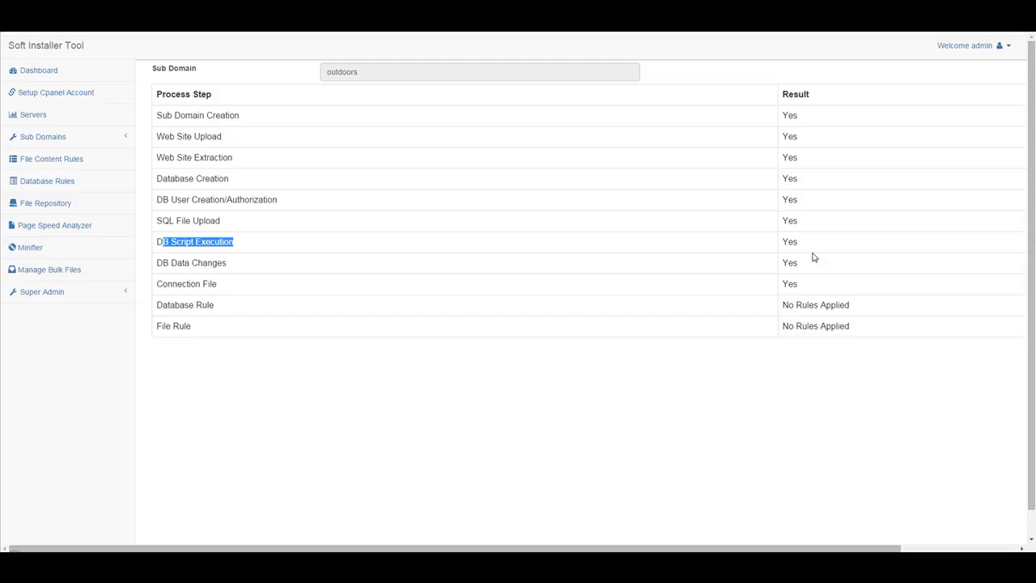
left_click(778, 243)
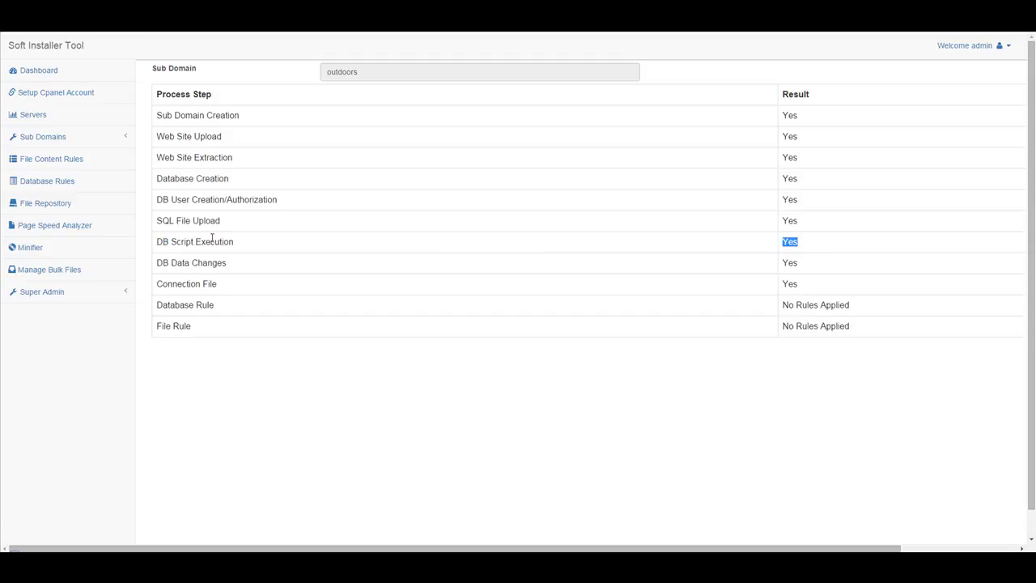
left_click_drag(233, 265, 162, 264)
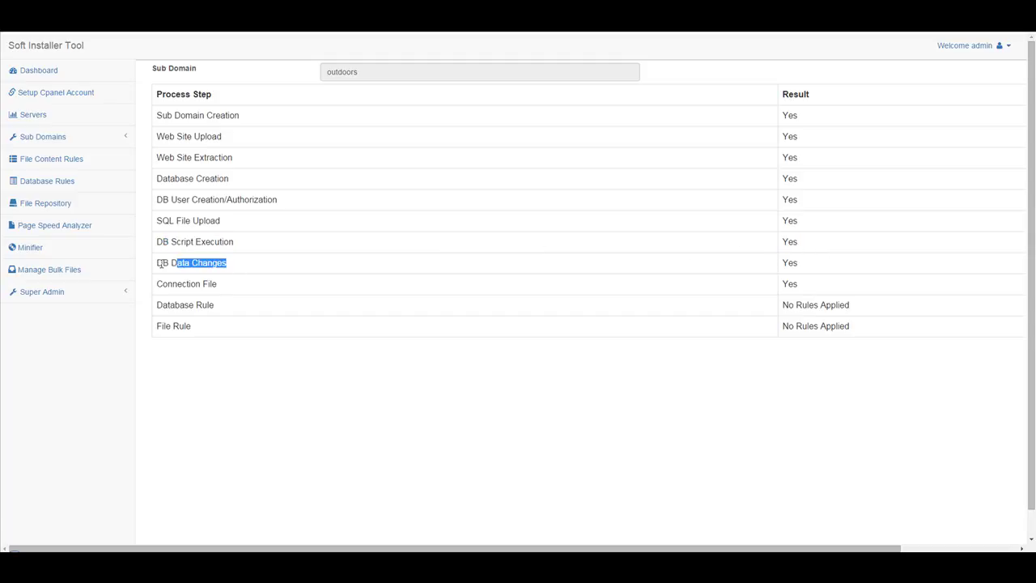
left_click_drag(811, 271, 779, 274)
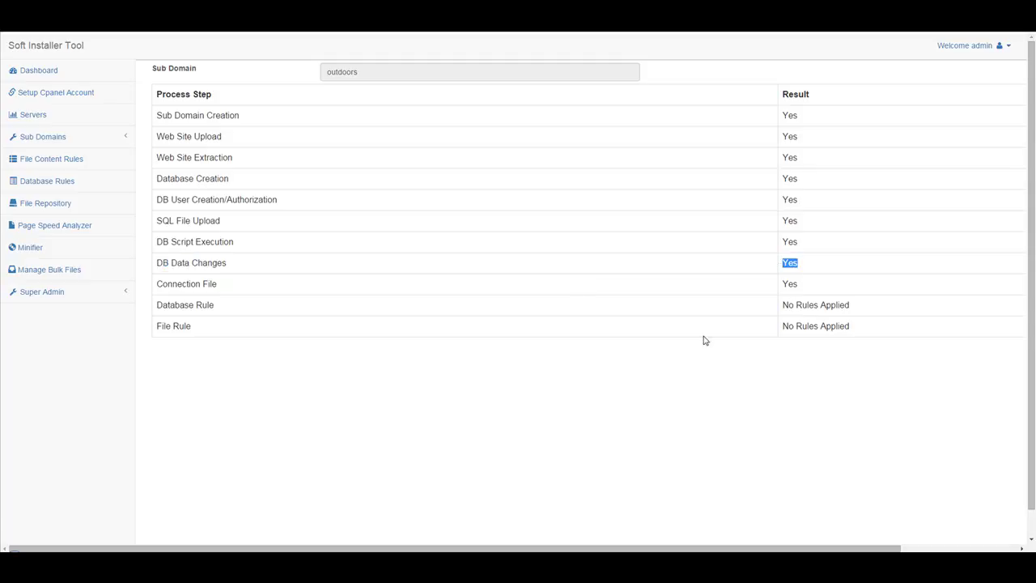
left_click_drag(242, 291, 154, 285)
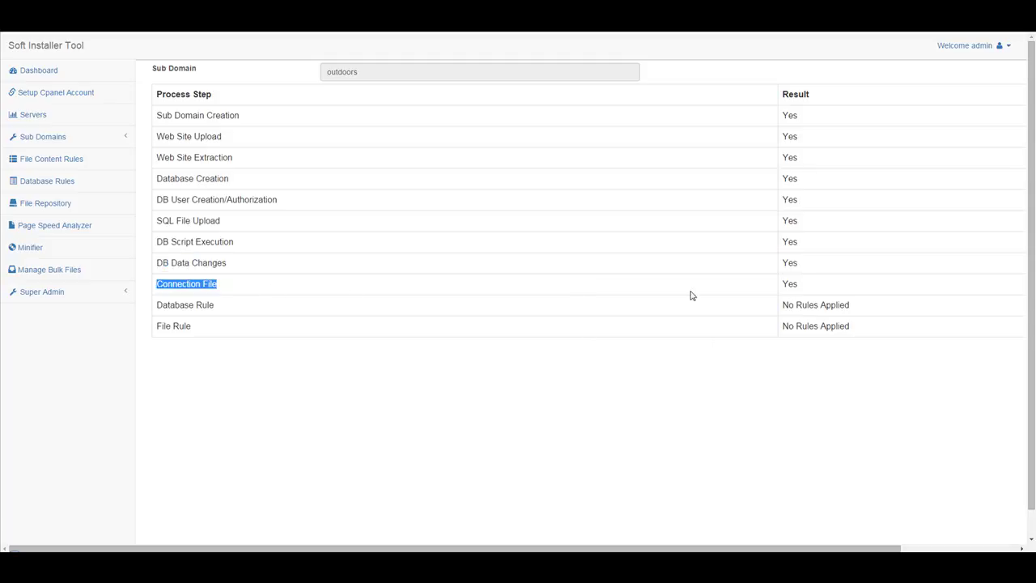
left_click_drag(802, 285, 760, 286)
left_click_drag(221, 305, 170, 317)
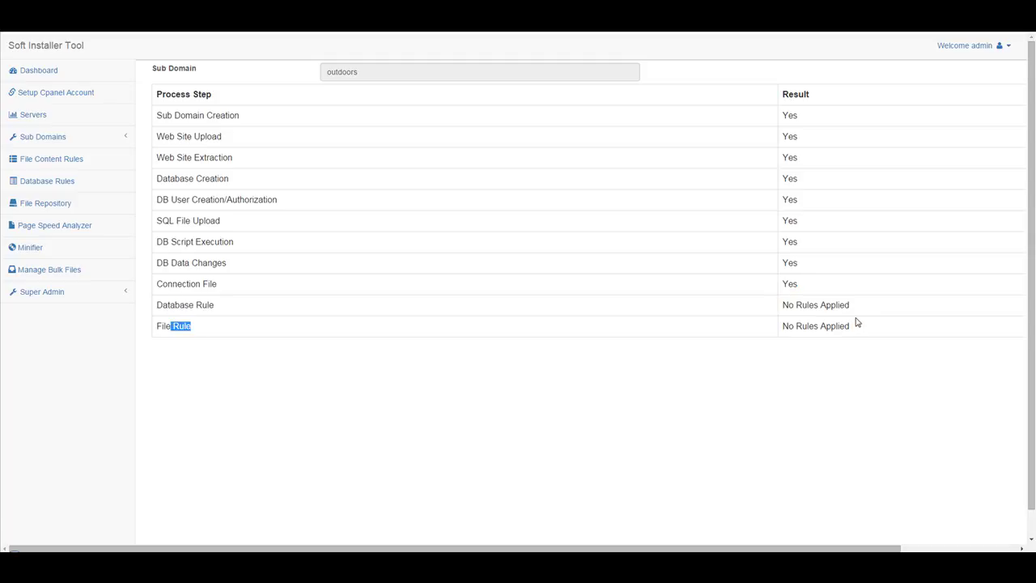
left_click_drag(862, 304, 798, 304)
left_click_drag(865, 328, 585, 365)
left_click(589, 363)
Open outdoors.mowg-samples.com in a new browser tab.
key("ctrl+t")
type("outdoor")
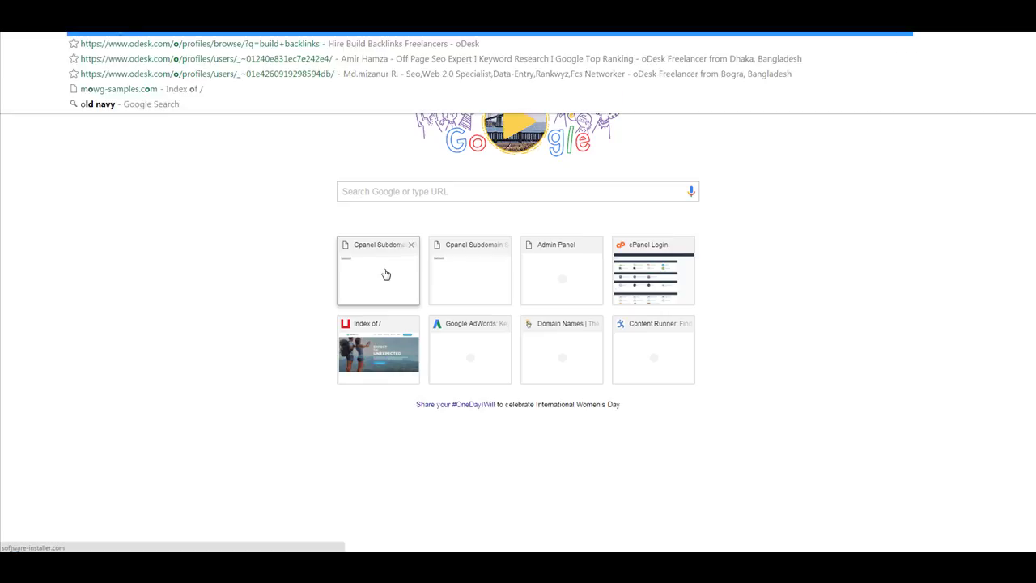
type("s.mowg-samples.co")
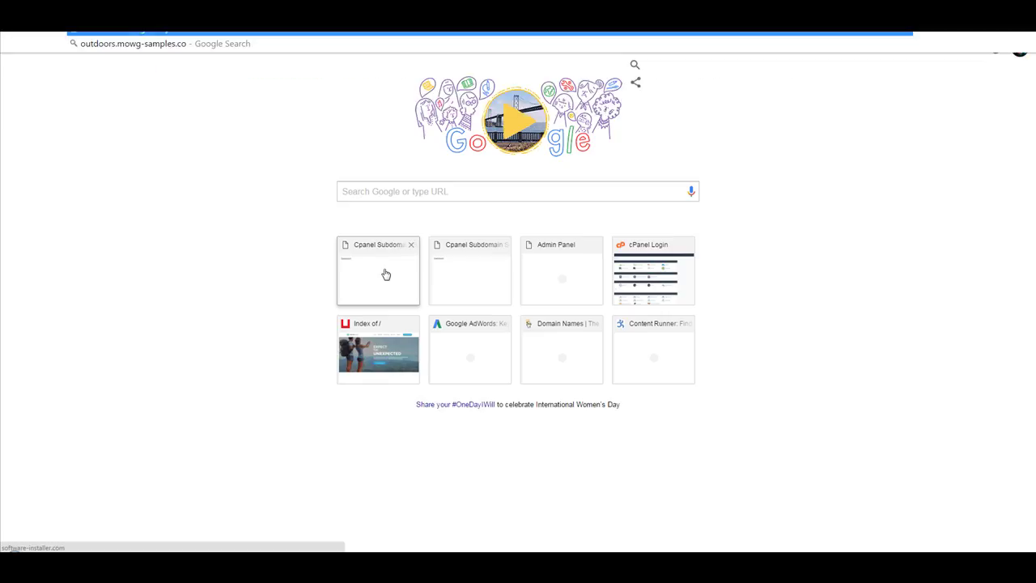
key("Return")
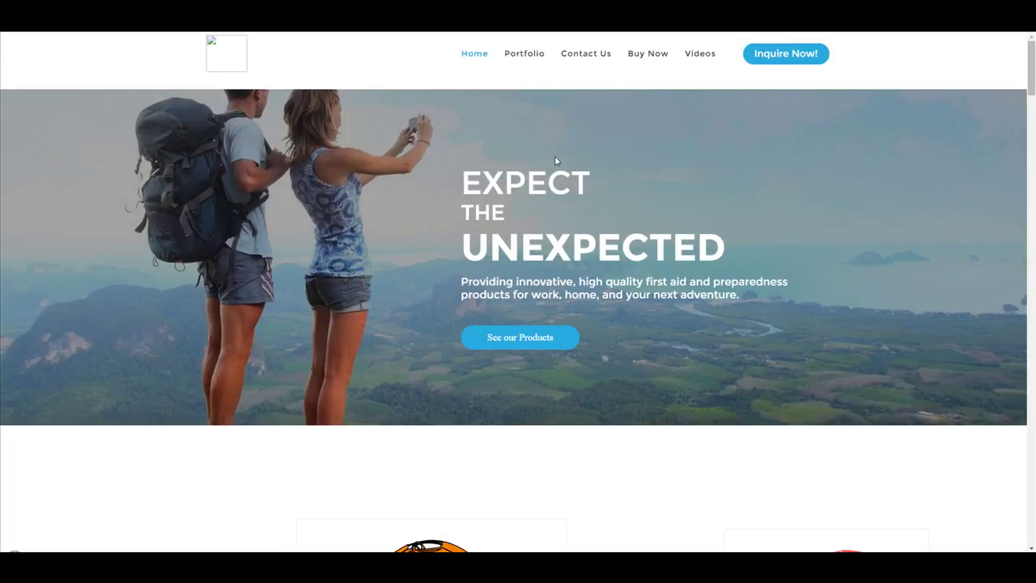
Go to the site's /administrator page and log in with the admin username and password.
left_click_drag(1032, 65, 994, 31)
type("outdoors.mowg-samples.com/")
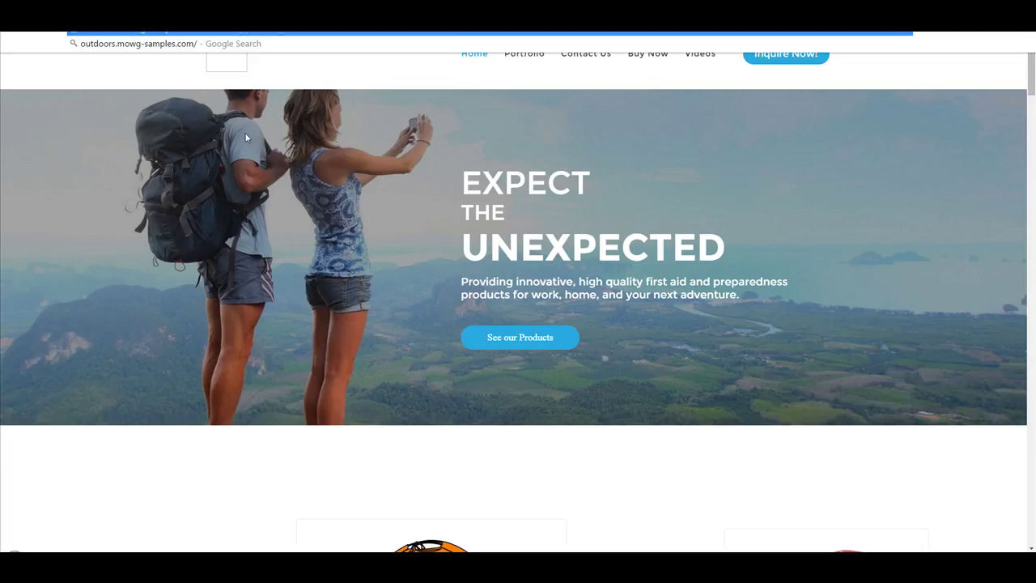
type("administrator")
key("Return")
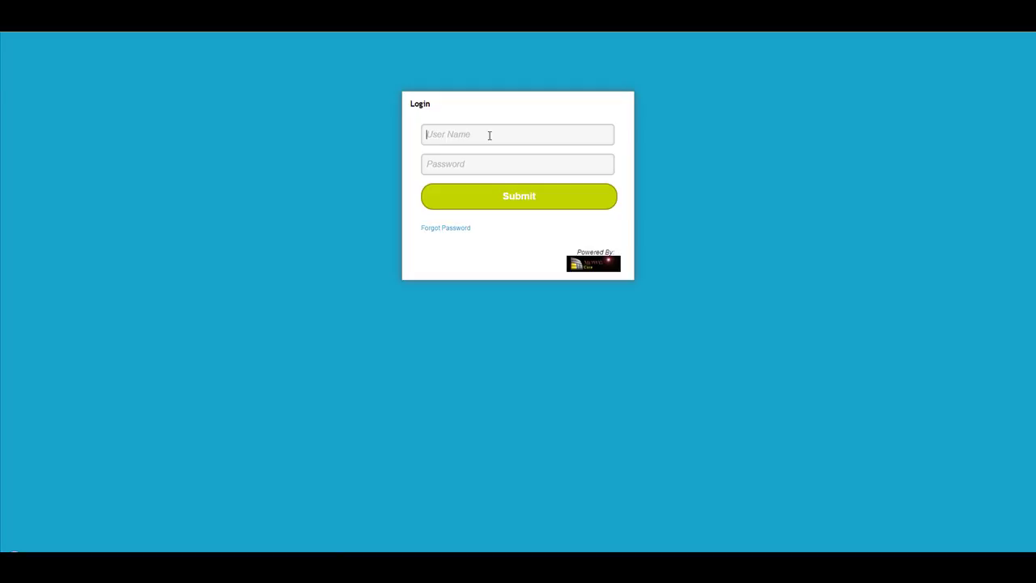
left_click(488, 134)
type("admin")
key("Tab")
type("••••••")
left_click(523, 197)
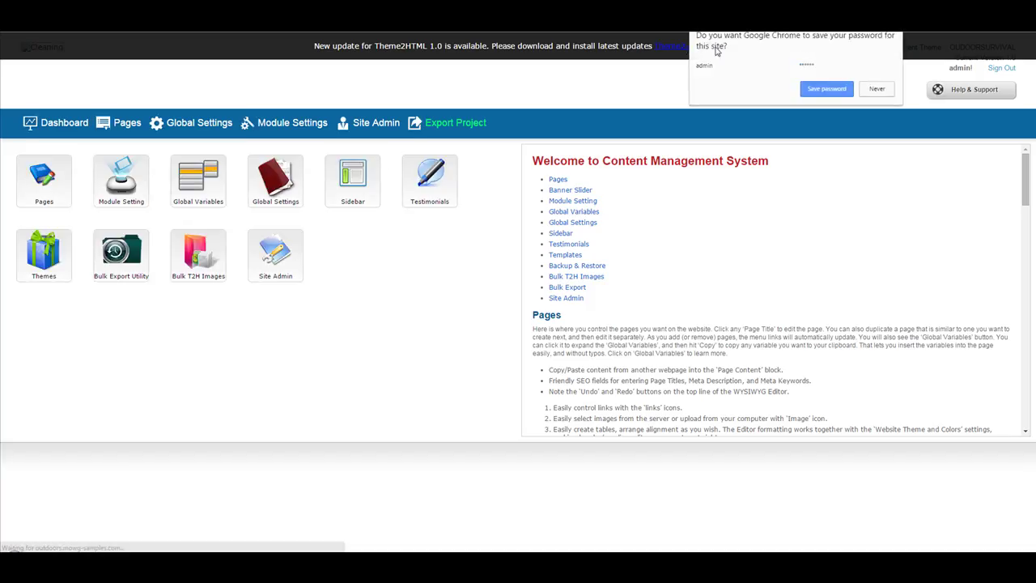
Save the login password in Chrome and install the CMS update to Current Version 1.7.
left_click(821, 90)
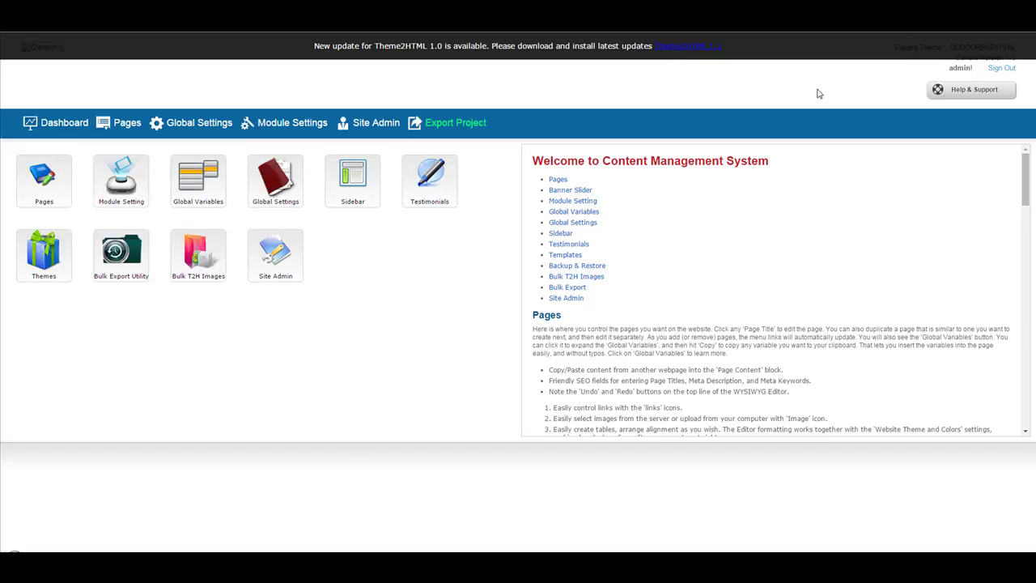
left_click(672, 48)
left_click(669, 51)
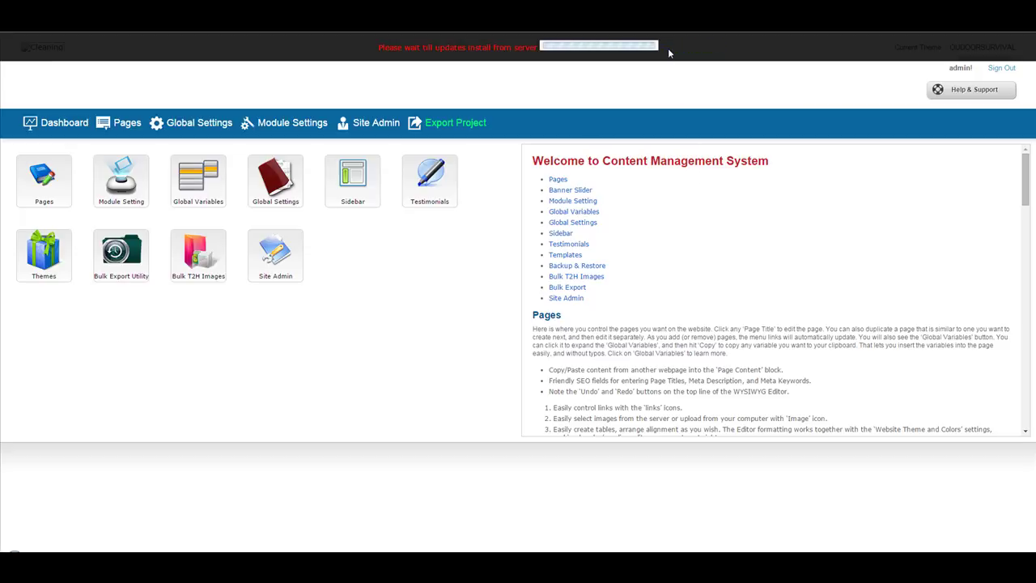
left_click(680, 47)
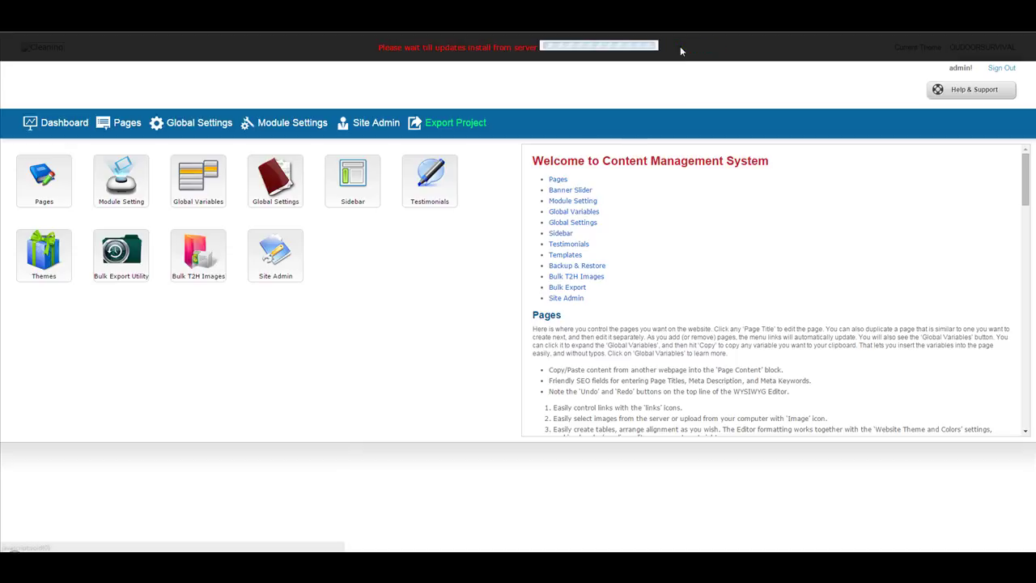
left_click(704, 47)
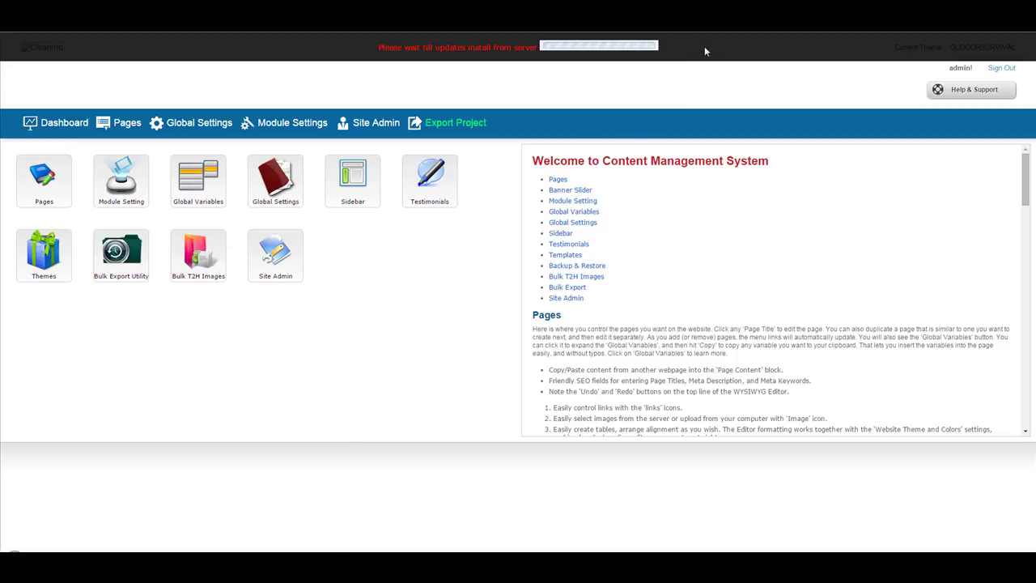
left_click(704, 48)
left_click(704, 46)
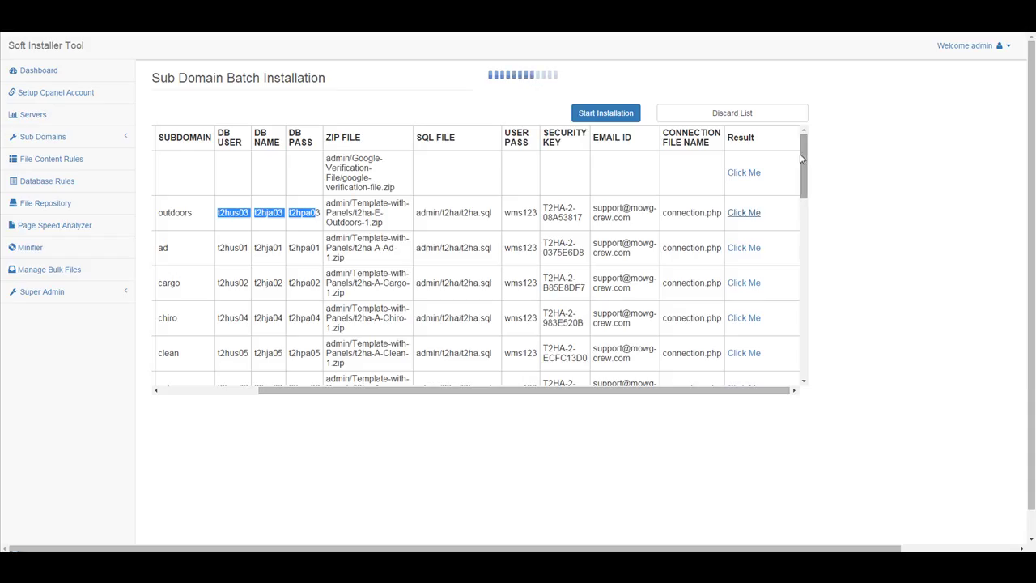
left_click_drag(801, 158, 826, 335)
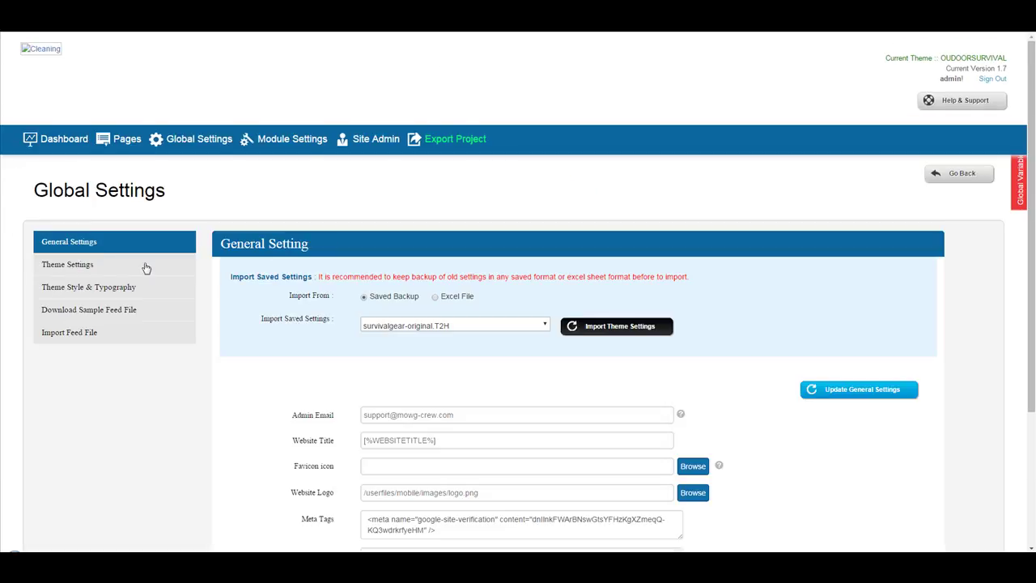
Set the website logo to OutdoorSurvival-Gear-logo.png in Global Settings and save the general settings.
left_click(87, 270)
left_click(693, 492)
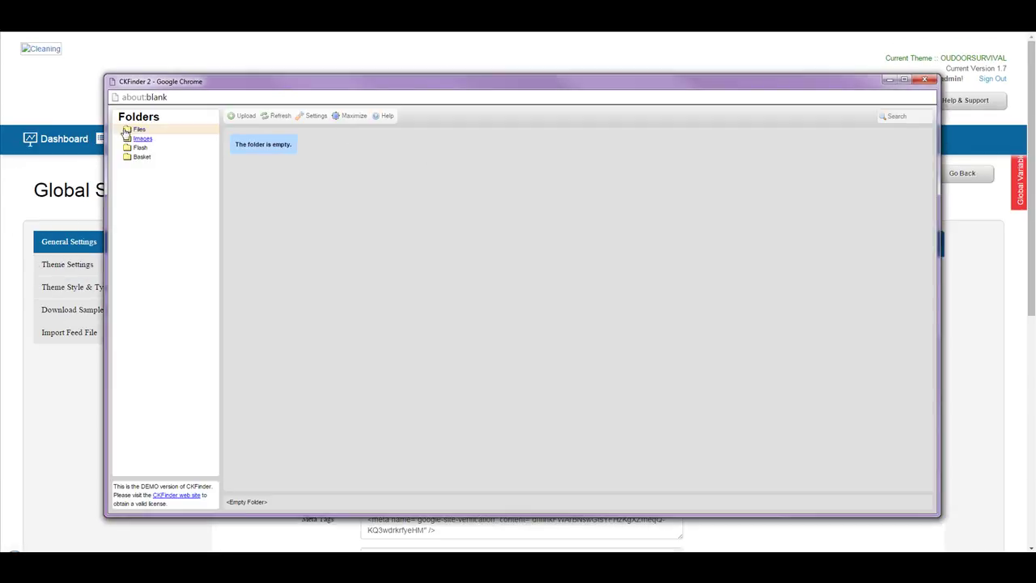
left_click(142, 138)
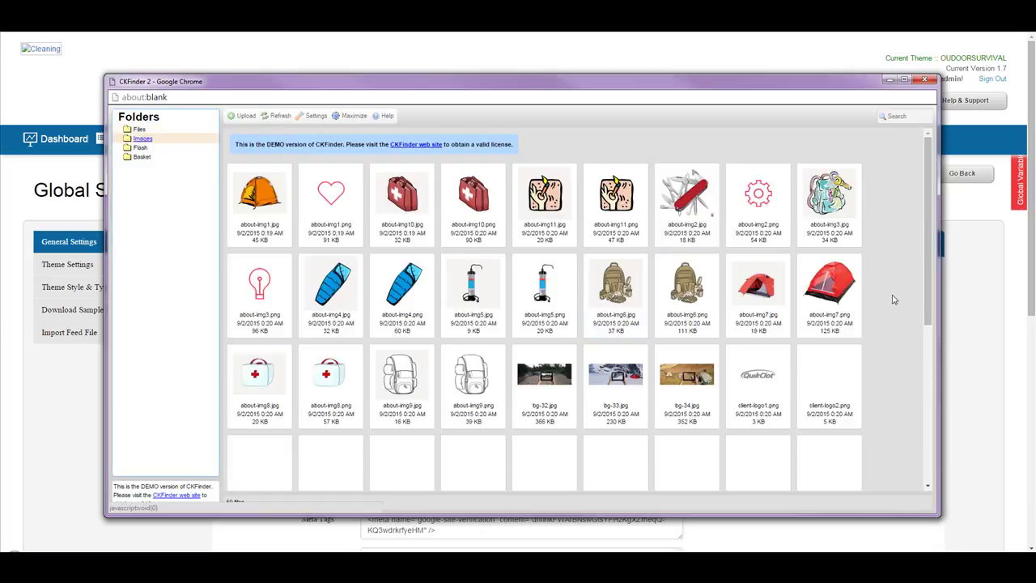
scroll(898, 294, "down", 2)
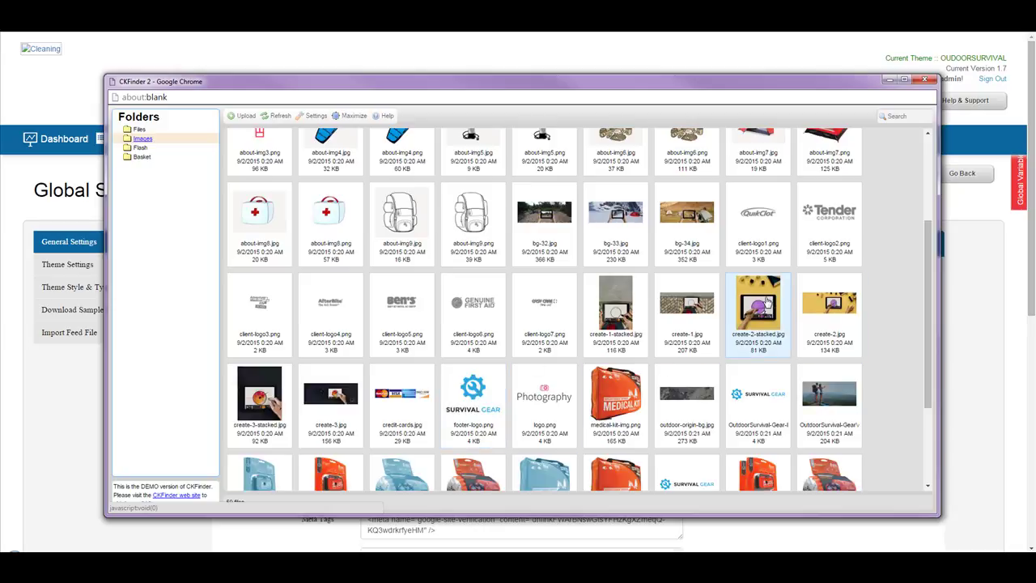
scroll(766, 301, "down", 2)
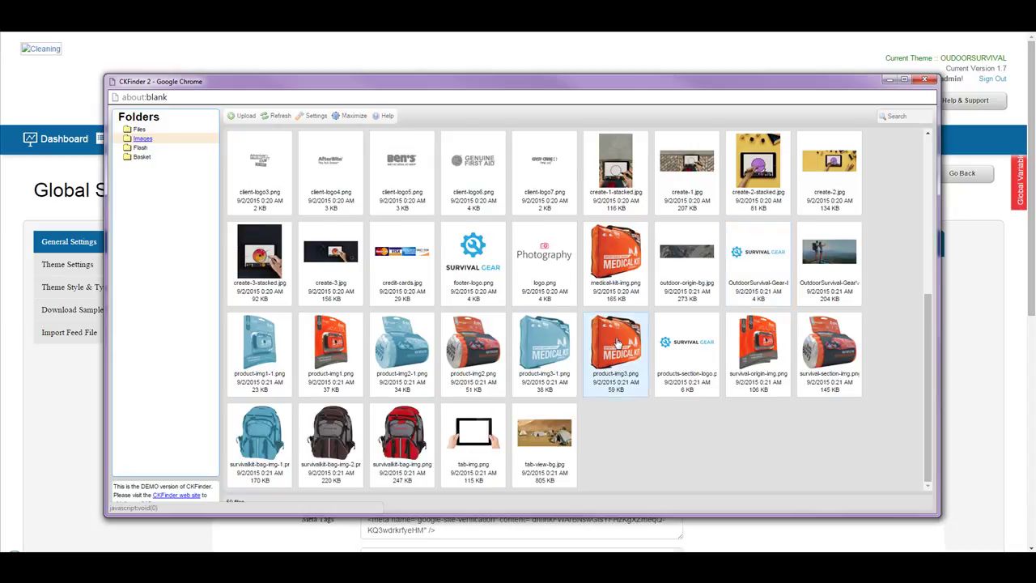
scroll(779, 310, "up", 1)
double_click(757, 310)
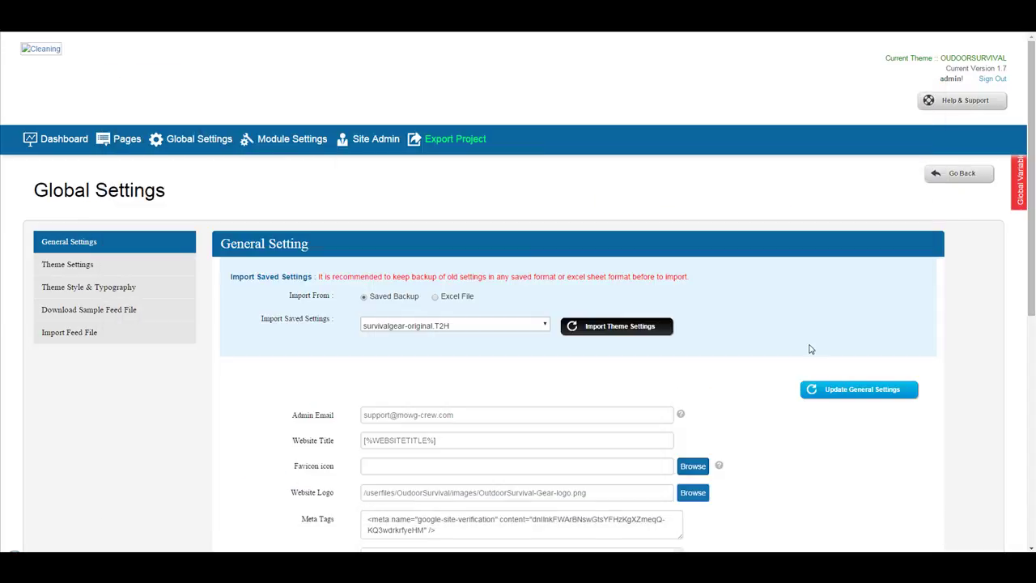
left_click(858, 389)
View the live home page now showing the Survival Gear logo.
left_click(61, 64)
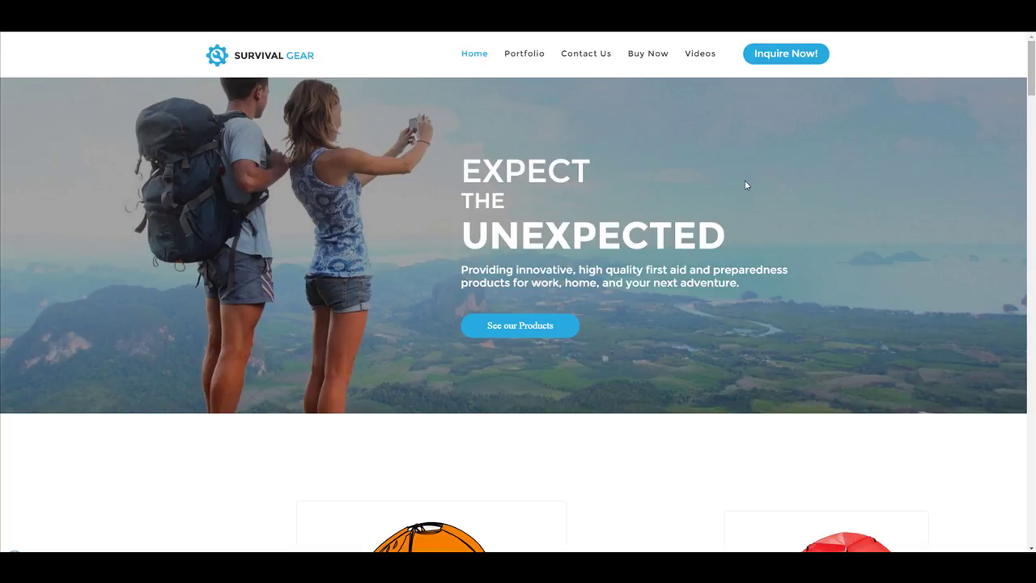
scroll(745, 185, "down", 5)
scroll(745, 186, "up", 5)
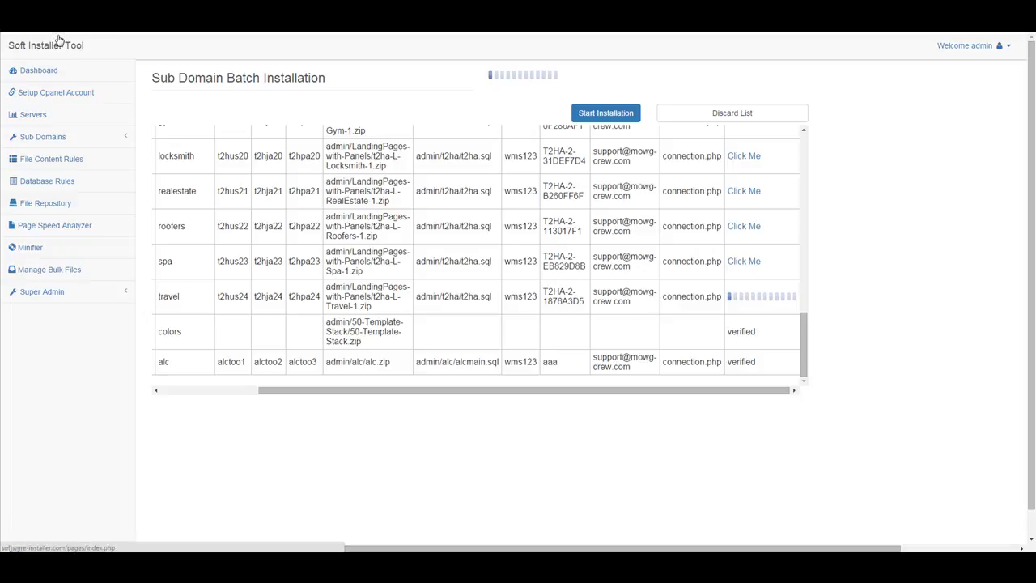
scroll(608, 191, "down", 1)
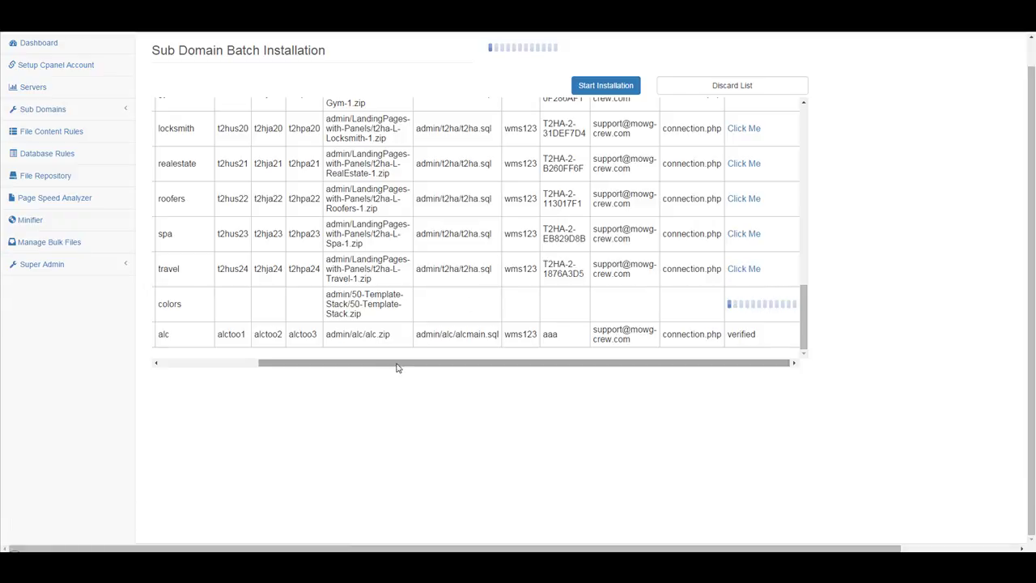
mouse_move(397, 367)
left_mouse_down()
mouse_move(254, 365)
mouse_move(394, 369)
left_mouse_up()
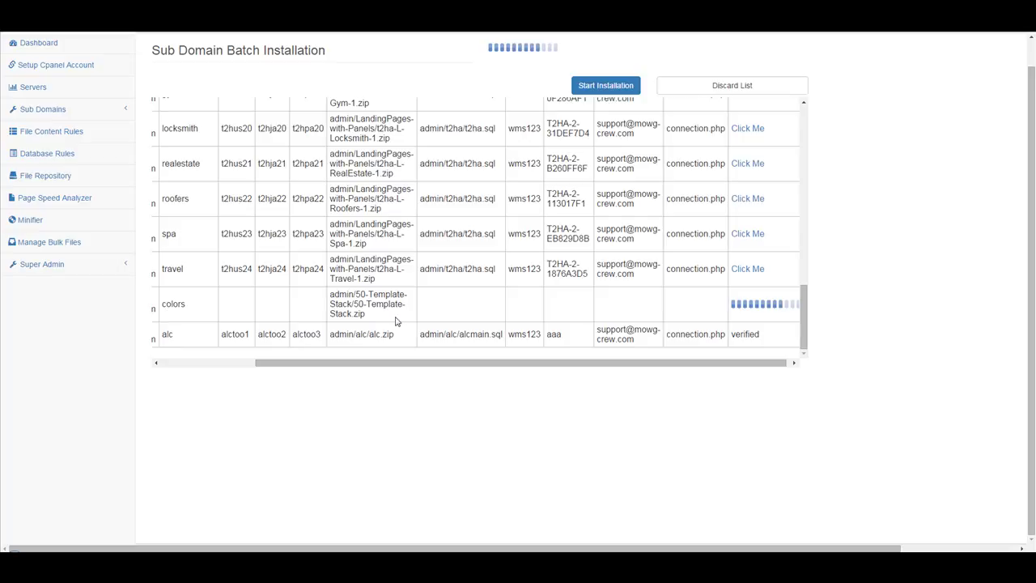
left_click_drag(372, 314, 331, 294)
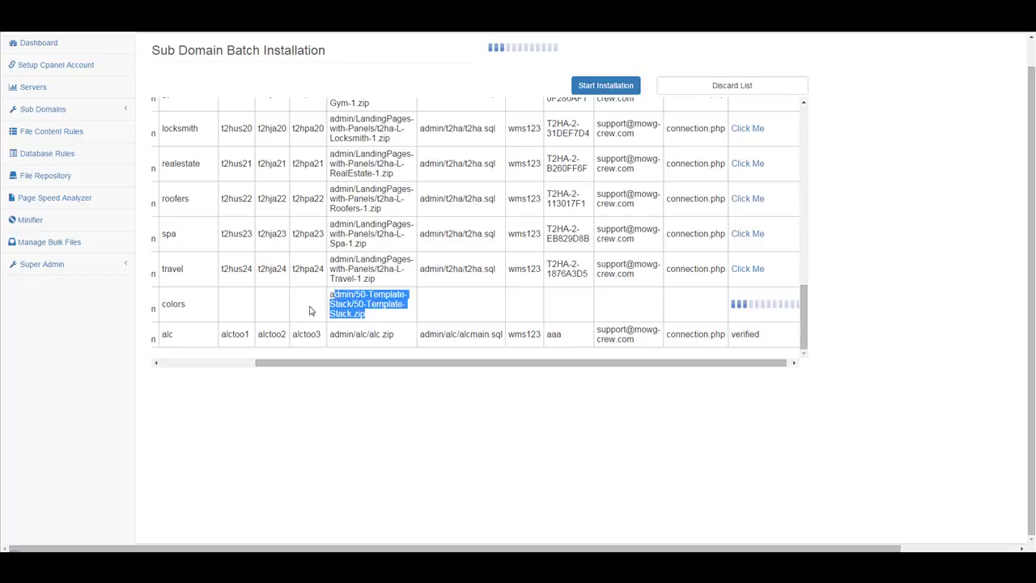
left_click_drag(186, 304, 166, 304)
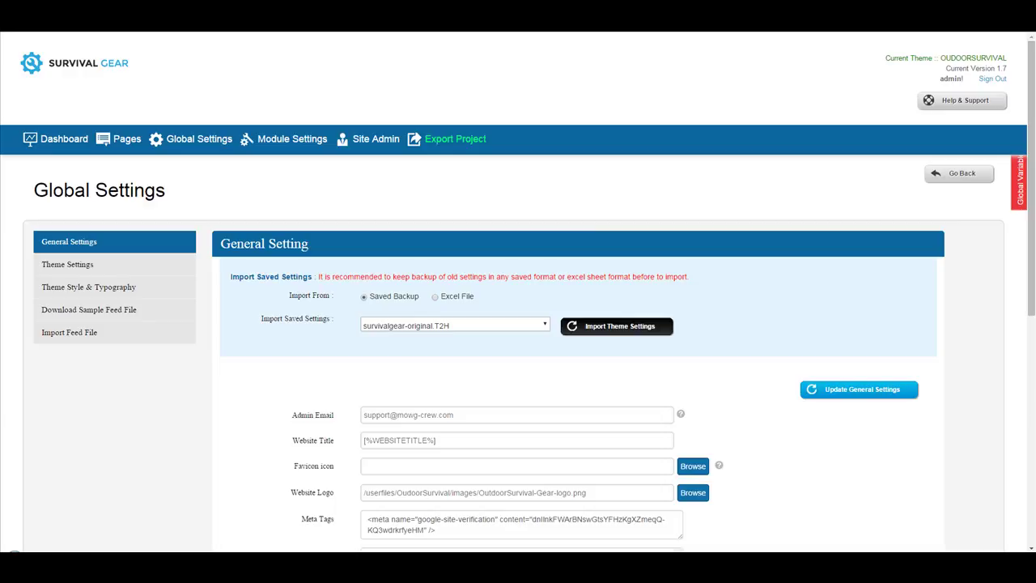
Log into the new site's admin login page as admin.
key("ctrl+l")
key("Return")
left_click(462, 132)
left_click(457, 153)
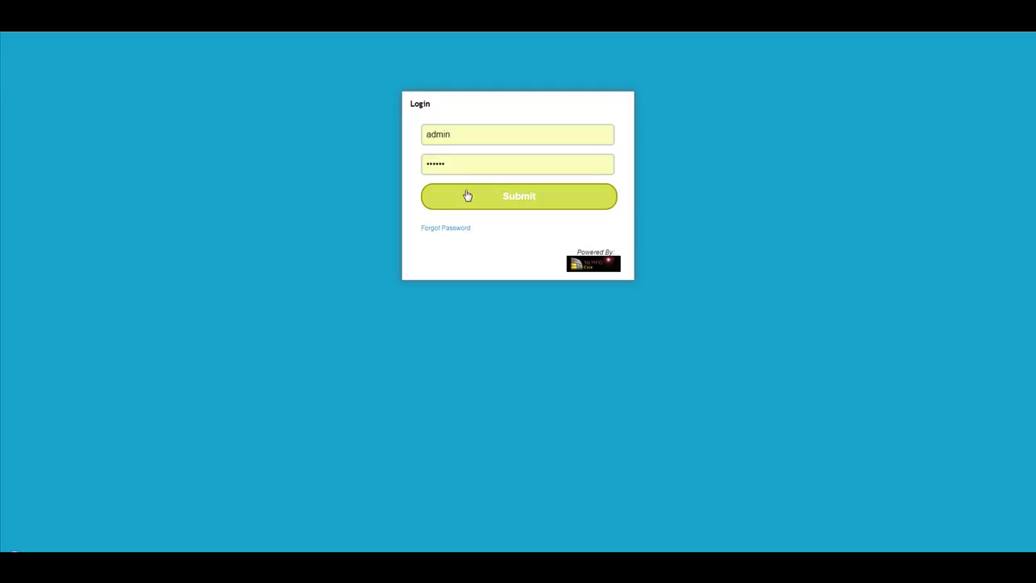
left_click_drag(455, 171, 204, 166)
type("a")
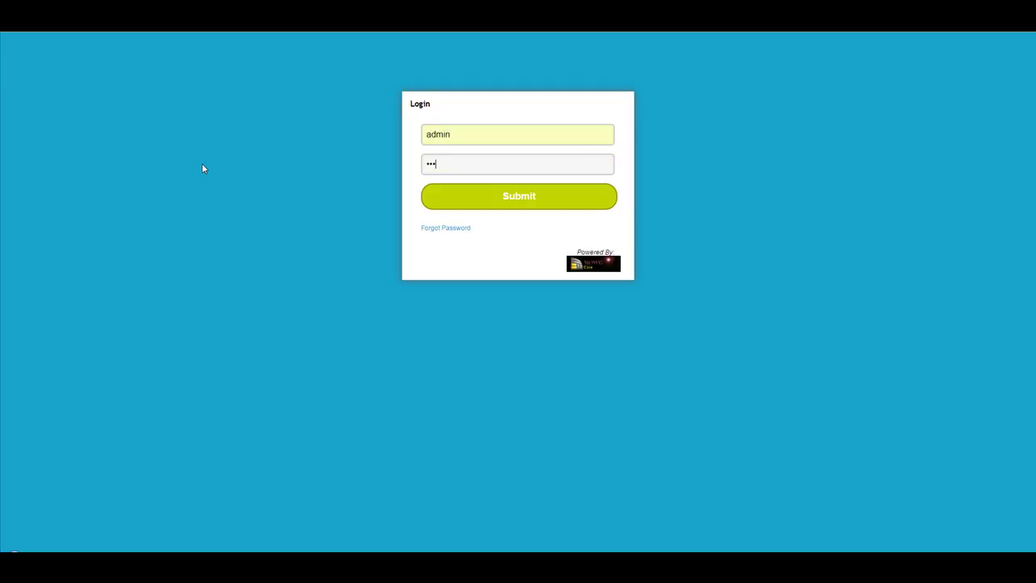
key("Return")
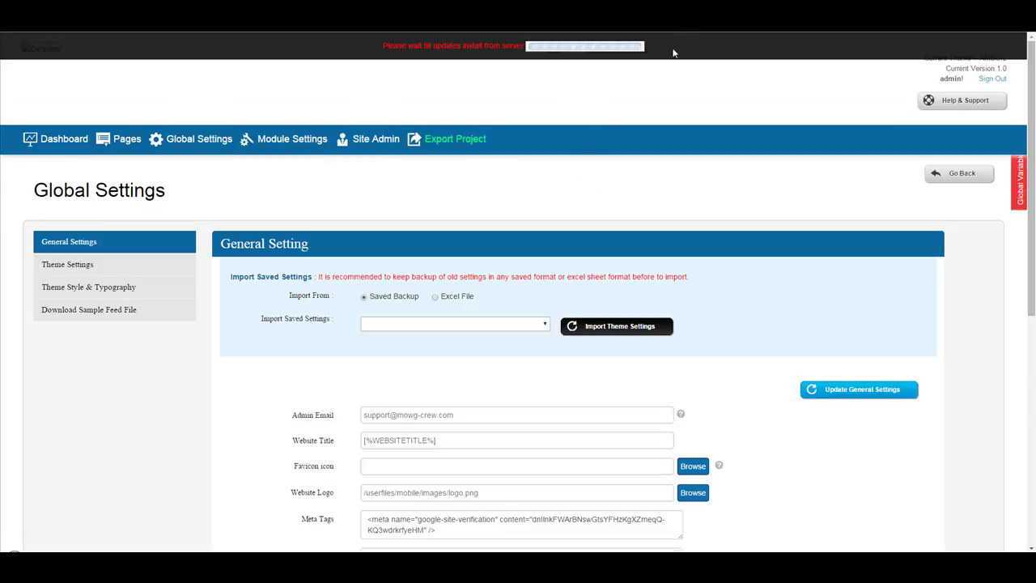
Install each pending update, including Theme2HTML 1.5, until the dashboard reports version 1.7.
left_click(691, 51)
left_click(689, 51)
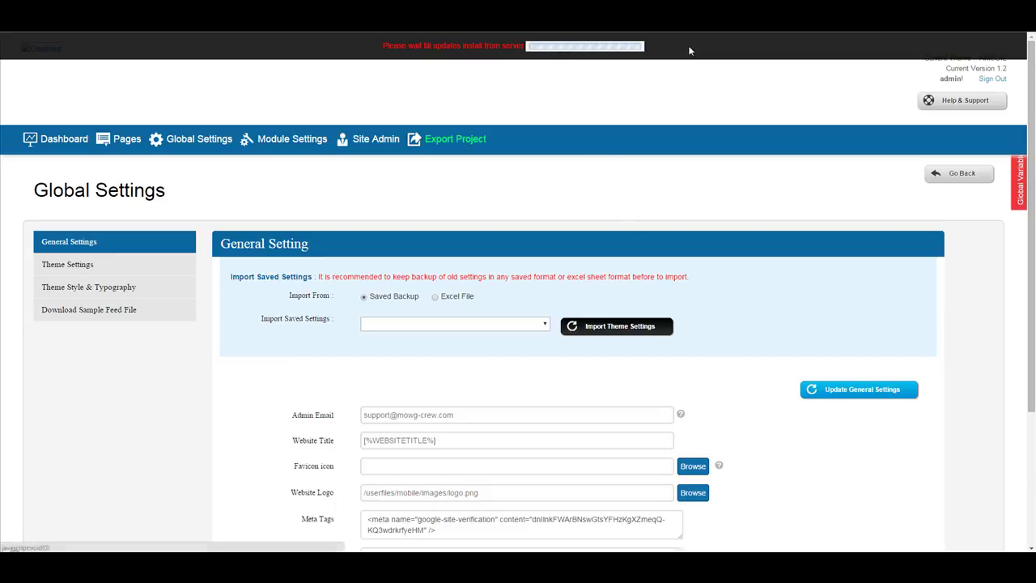
left_click(689, 47)
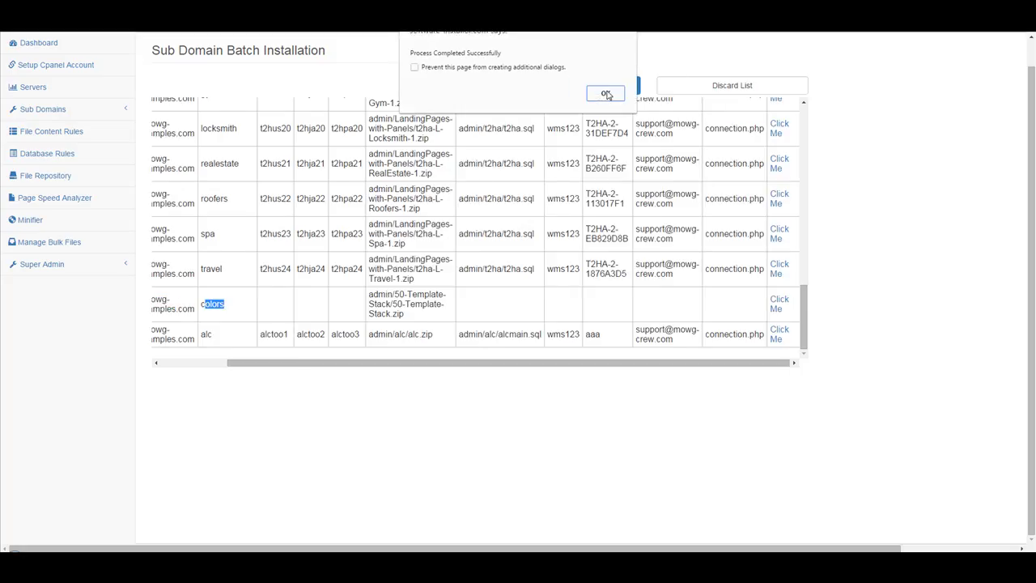
left_click(607, 95)
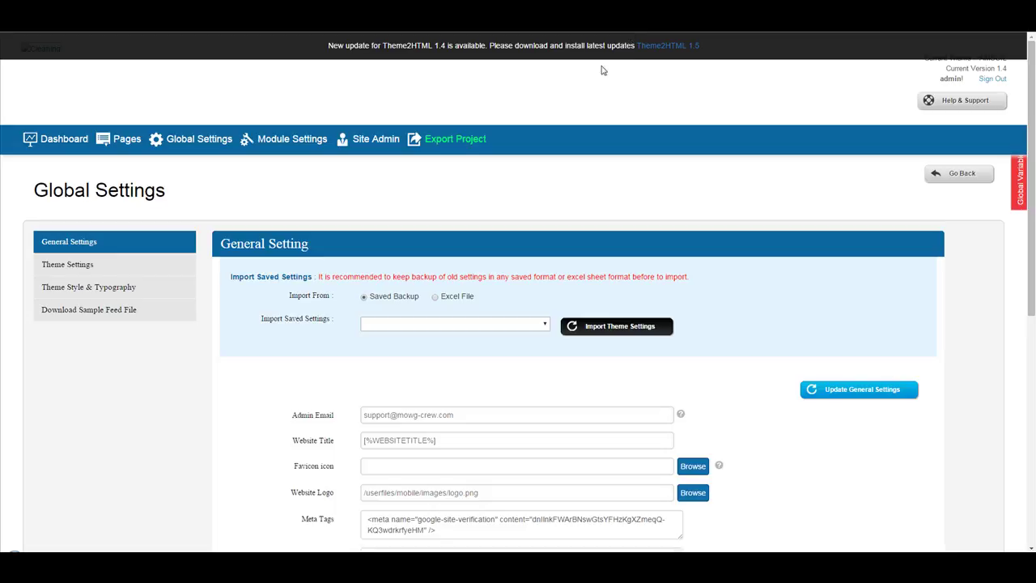
left_click(644, 49)
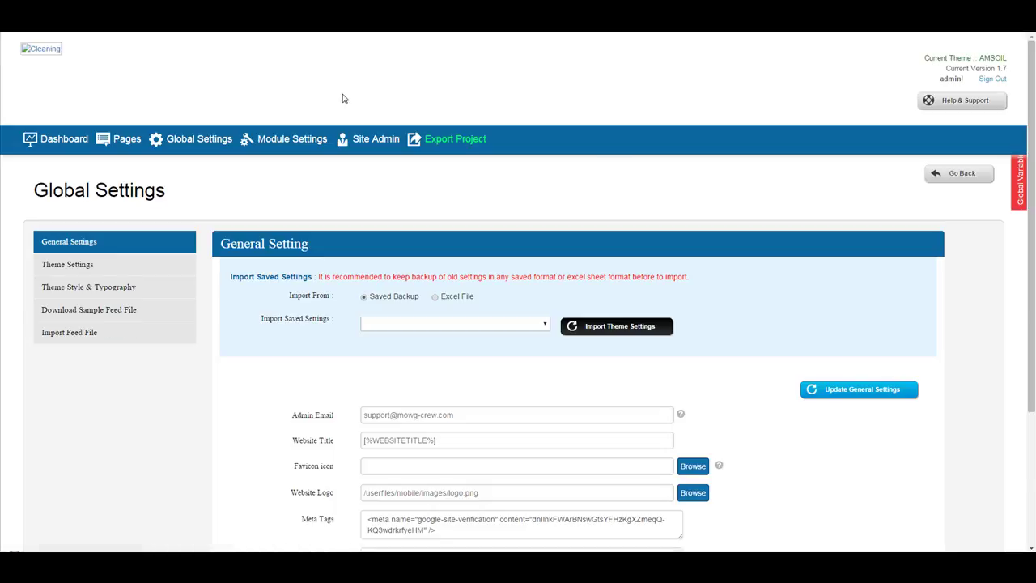
left_click(57, 143)
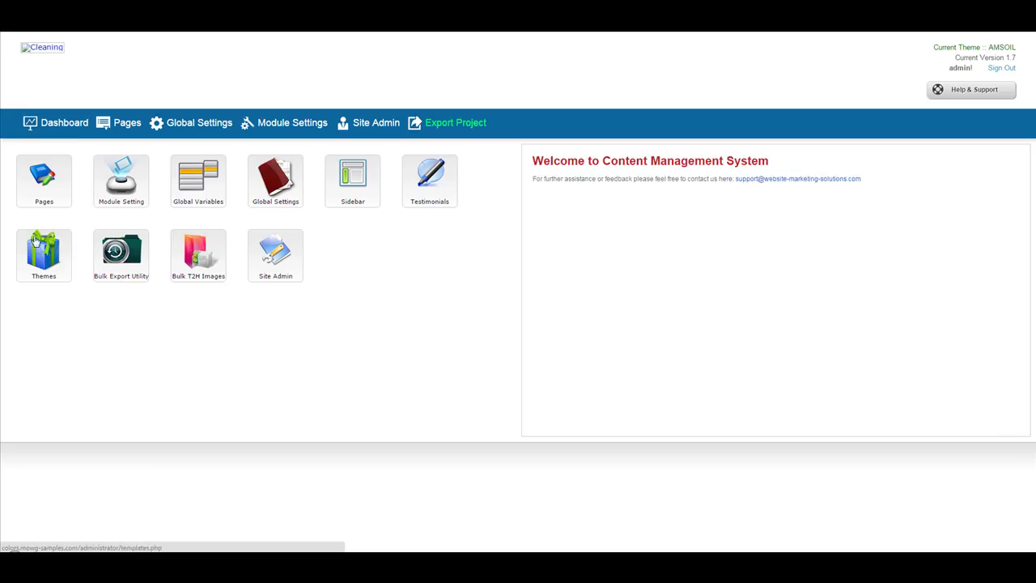
Open the Themes manager and activate the flood-services-3 theme.
left_click(44, 252)
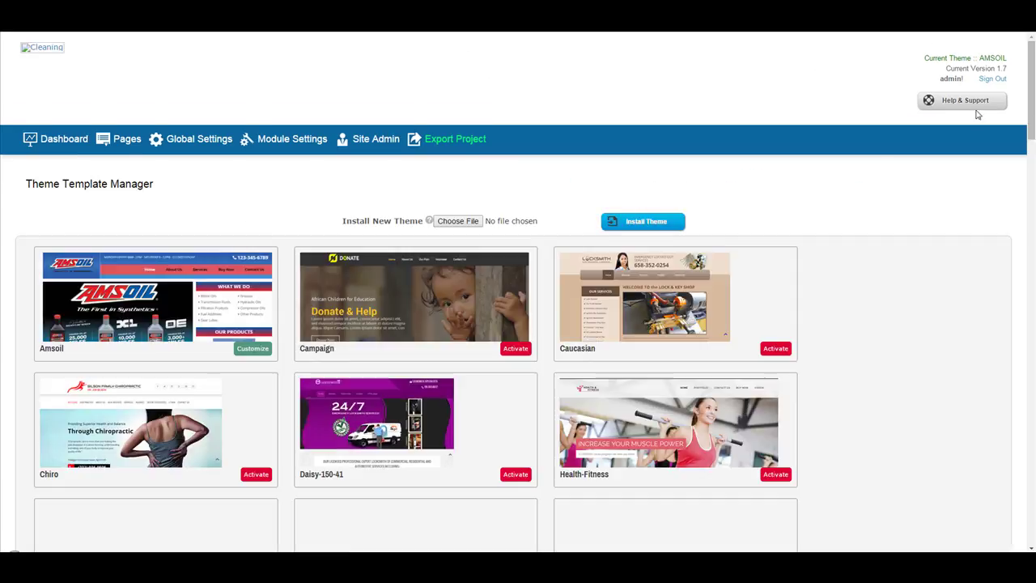
left_click_drag(1031, 57, 1032, 271)
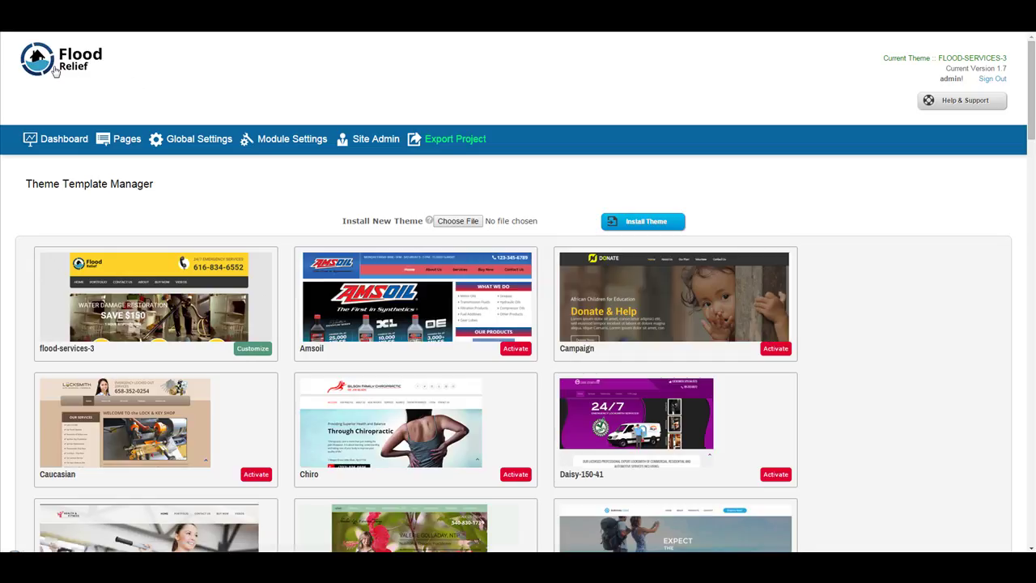
left_click(55, 71)
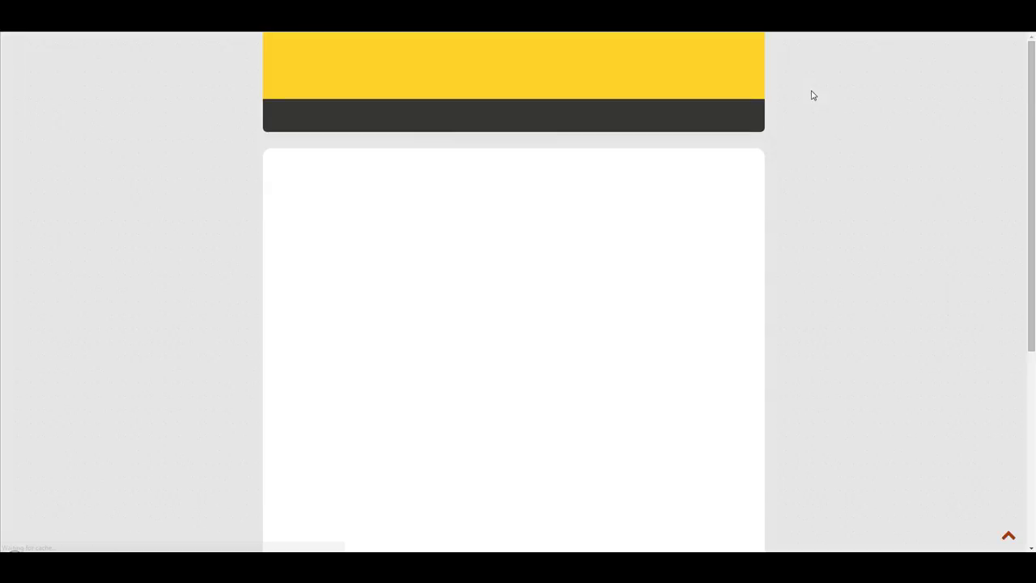
scroll(885, 143, "down", 3)
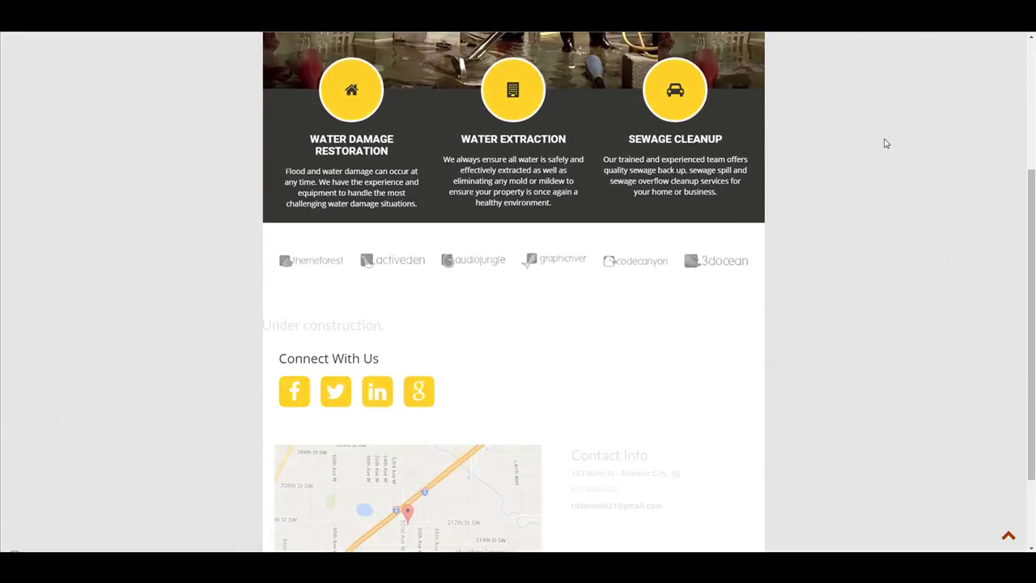
scroll(885, 144, "up", 3)
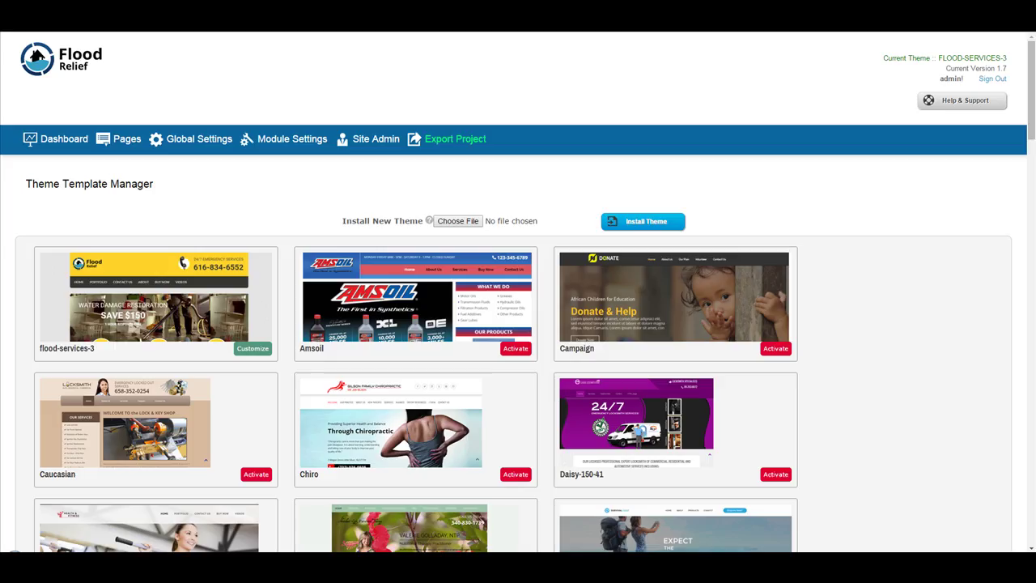
Activate the Caucasian theme and preview the live site with it.
left_click(260, 476)
left_click(82, 50)
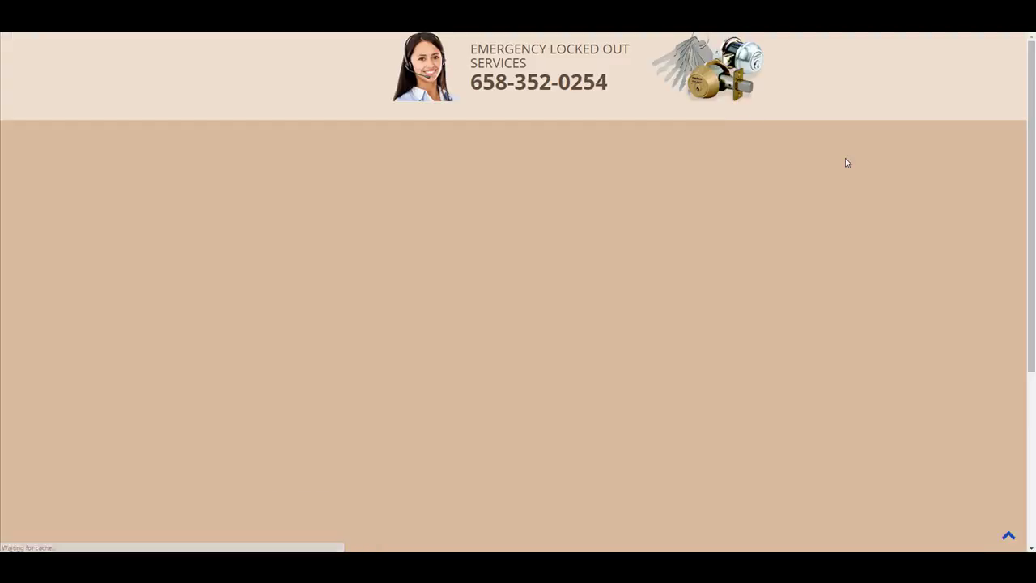
scroll(895, 166, "down", 4)
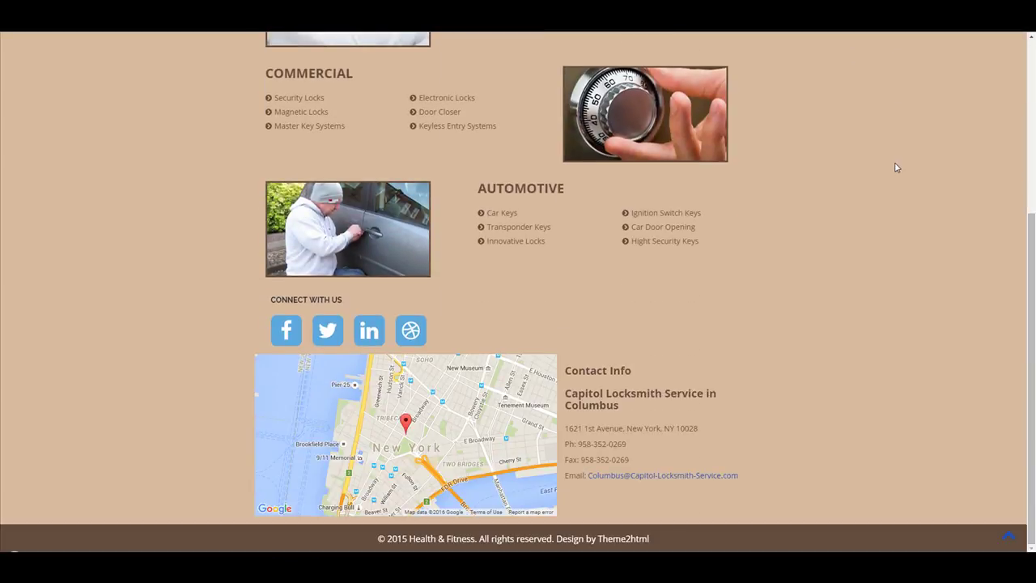
scroll(895, 167, "up", 5)
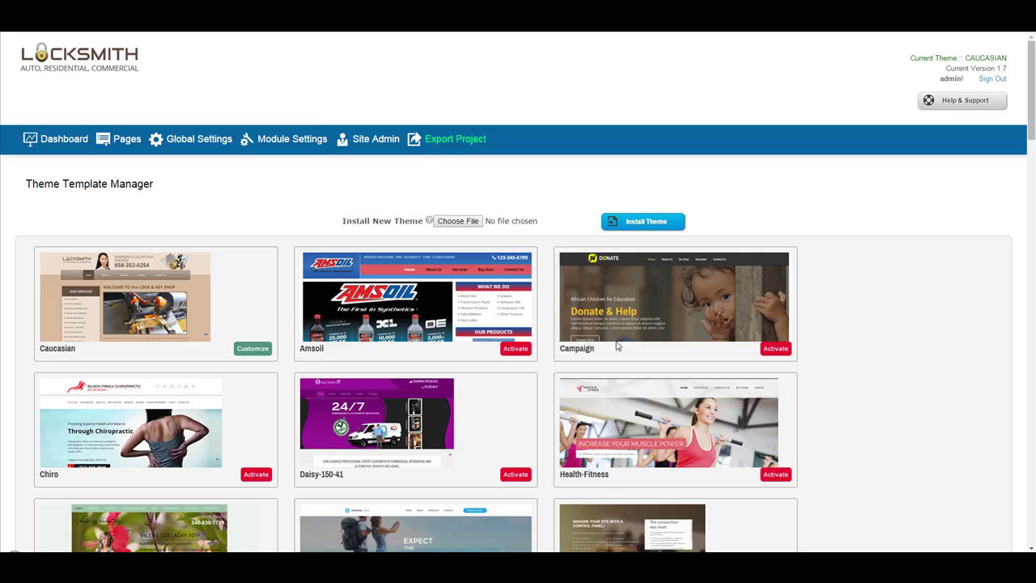
scroll(865, 319, "down", 3)
scroll(870, 318, "down", 4)
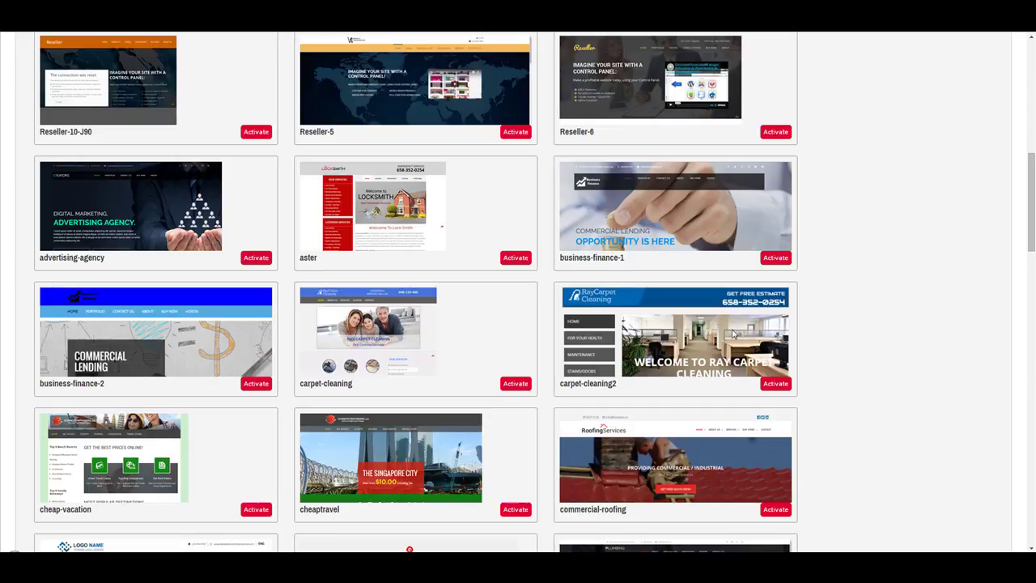
scroll(583, 353, "down", 6)
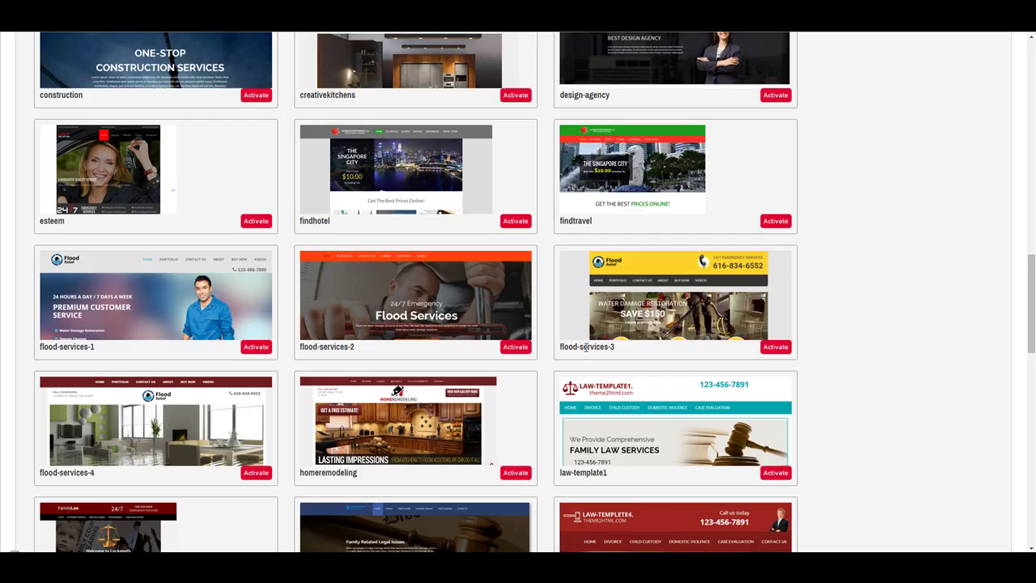
scroll(498, 334, "down", 3)
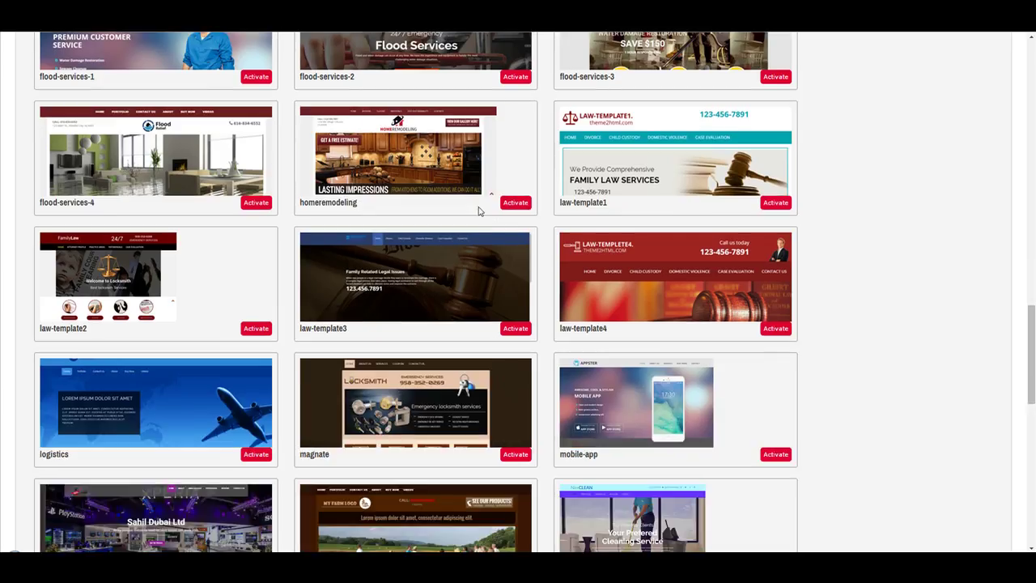
Activate the homeremodeling theme, preview its home page, then go to the ALC tool site.
left_click(515, 203)
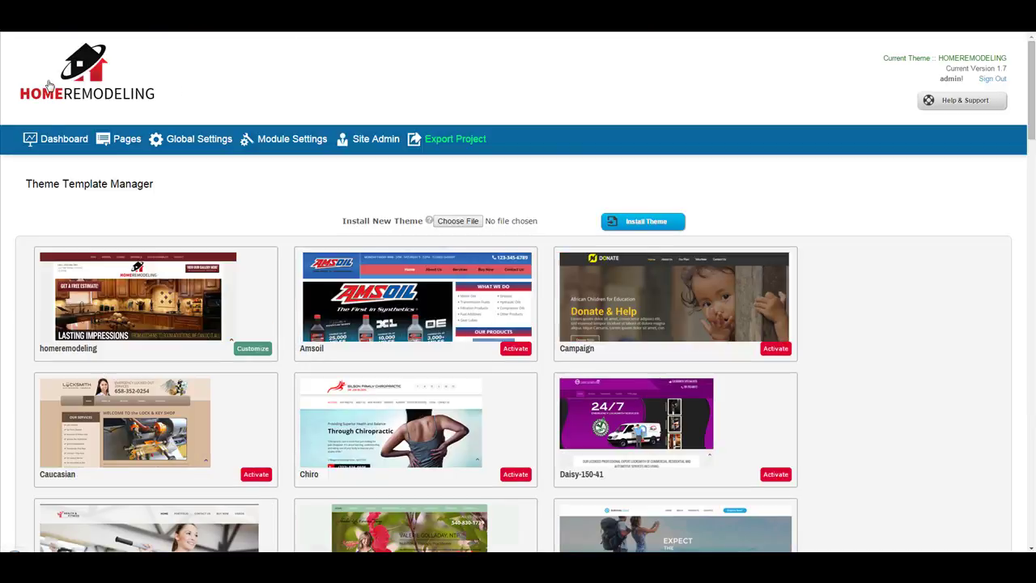
left_click(84, 77)
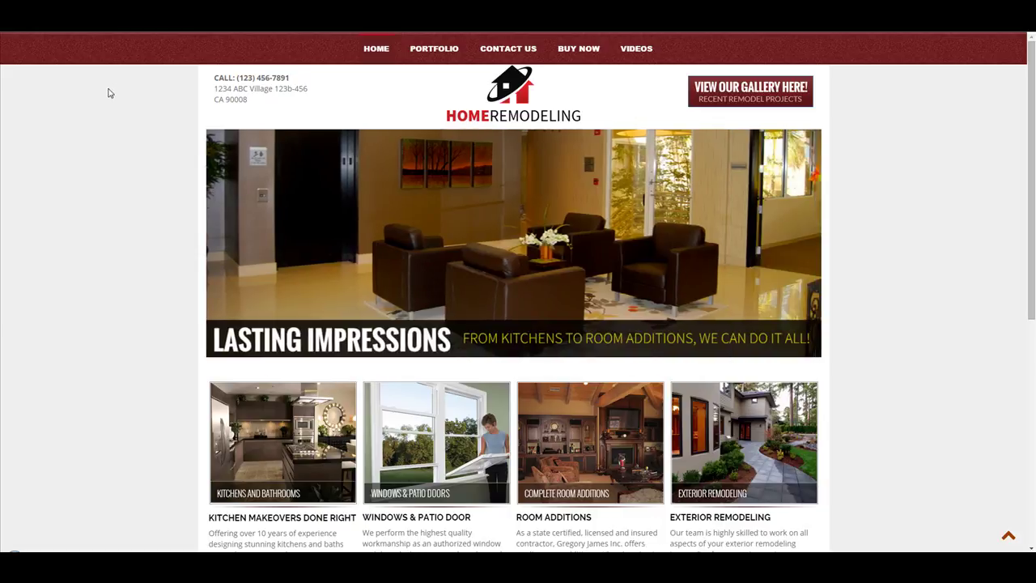
type("alc.mowg-samples.com")
key("Return")
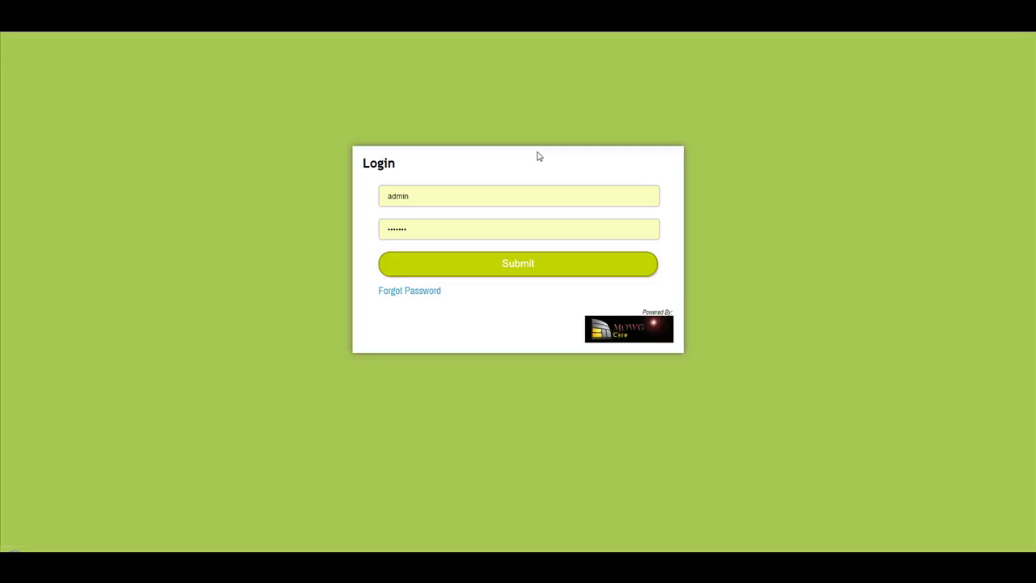
Log into ALC Tool with the account password and save it in Chrome.
left_click_drag(450, 227, 232, 242)
type("••••••")
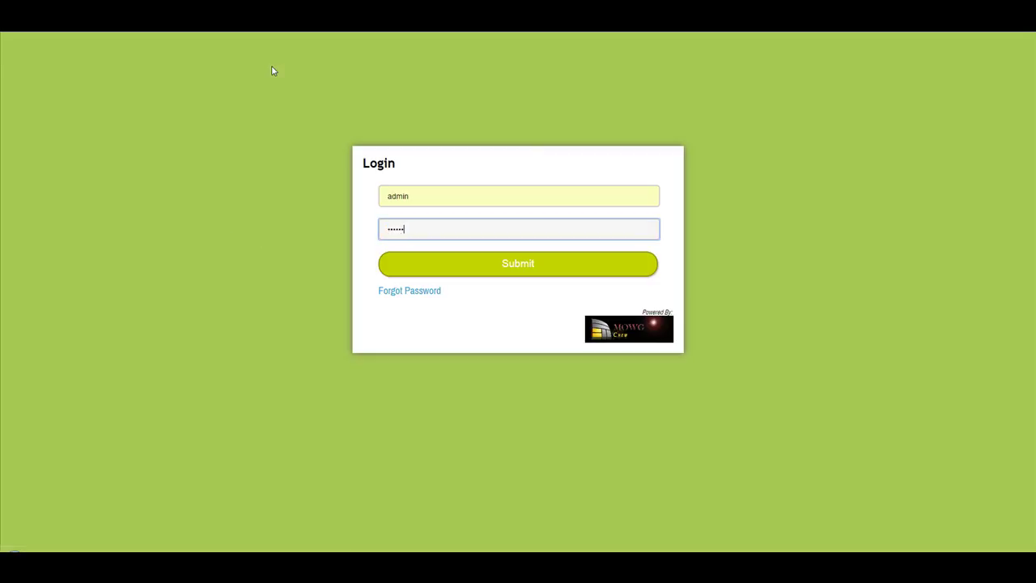
key("Return")
left_click(826, 86)
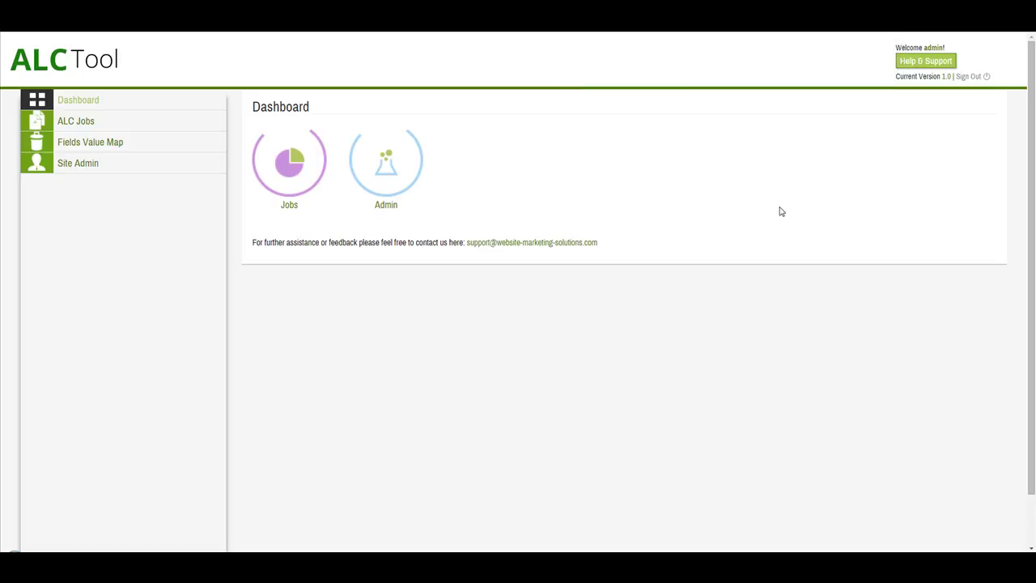
From a new field value map, download the sample fields-value-map.xlsx and open it.
left_click(81, 121)
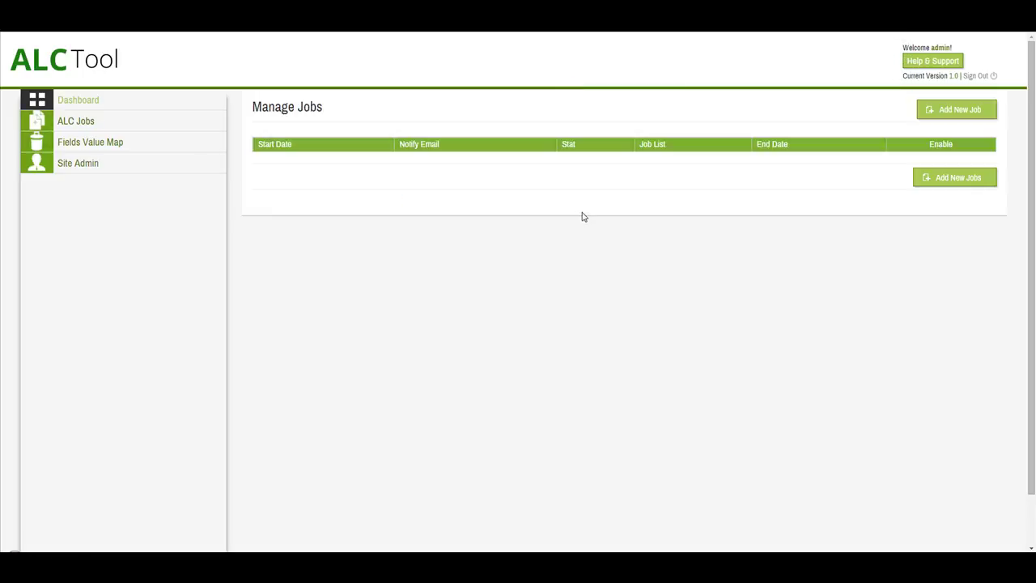
left_click(110, 141)
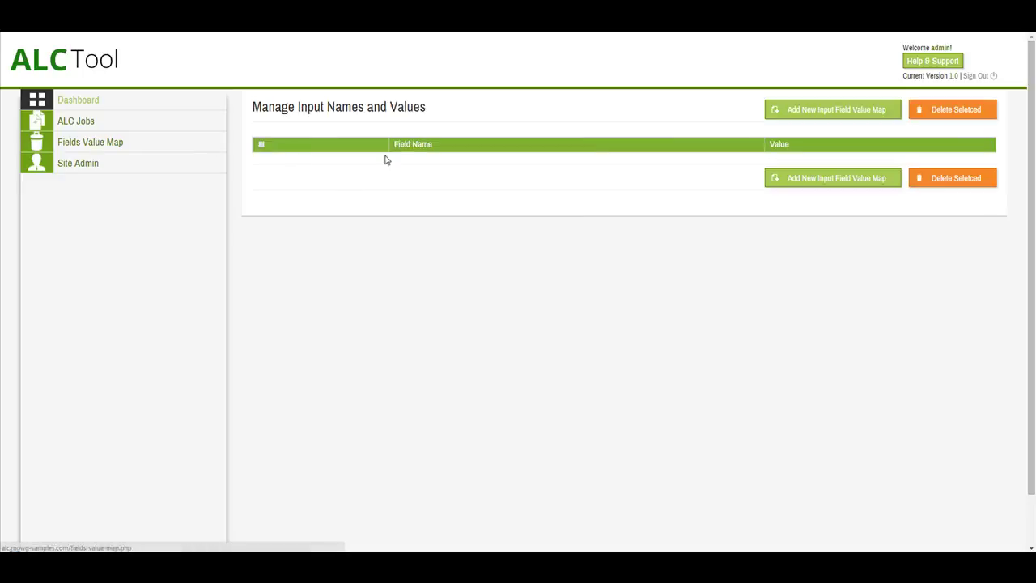
left_click(821, 113)
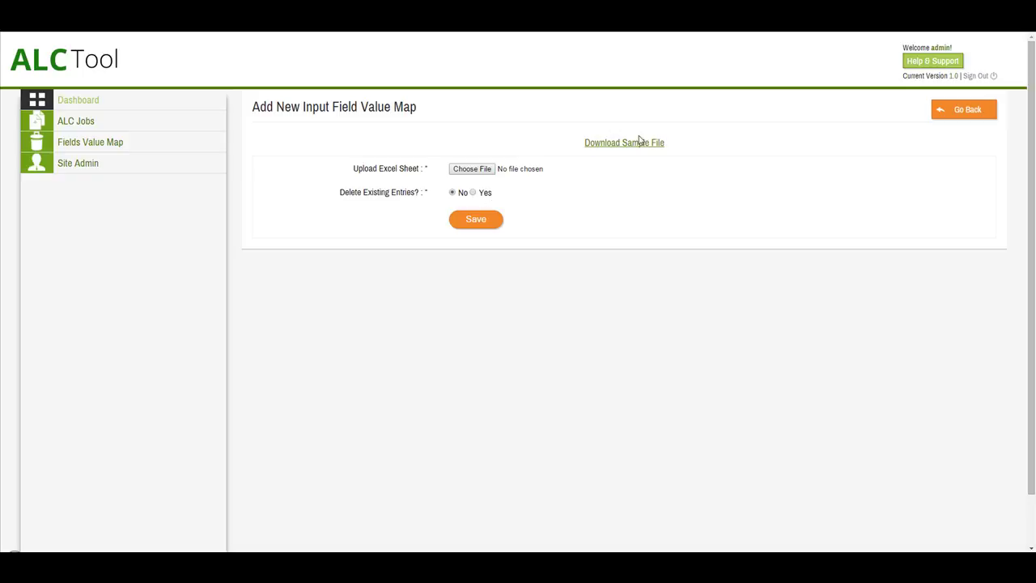
left_click(627, 144)
left_click(40, 548)
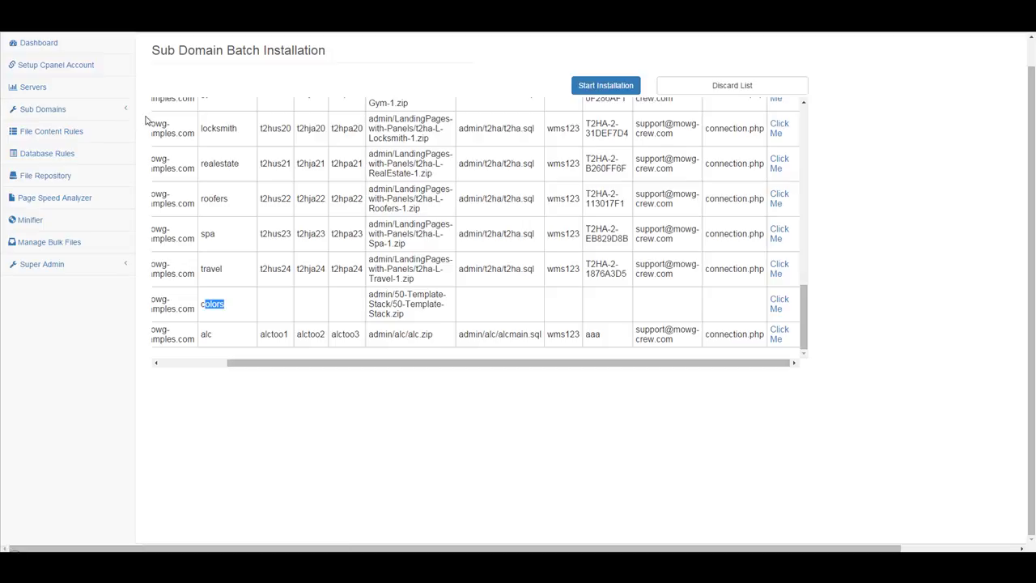
Switch to the Page Speed Analyzer and open its Login Option list.
left_click(44, 198)
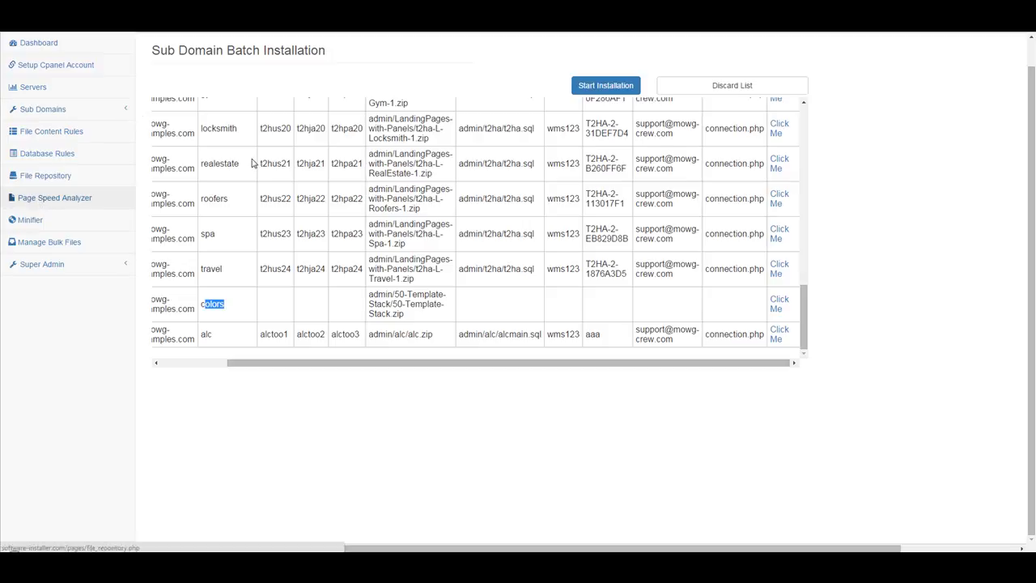
left_click(393, 110)
Choose cPanel Account login with mowg-samples.com as the server host.
left_click(390, 134)
left_click(390, 135)
scroll(437, 226, "down", 15)
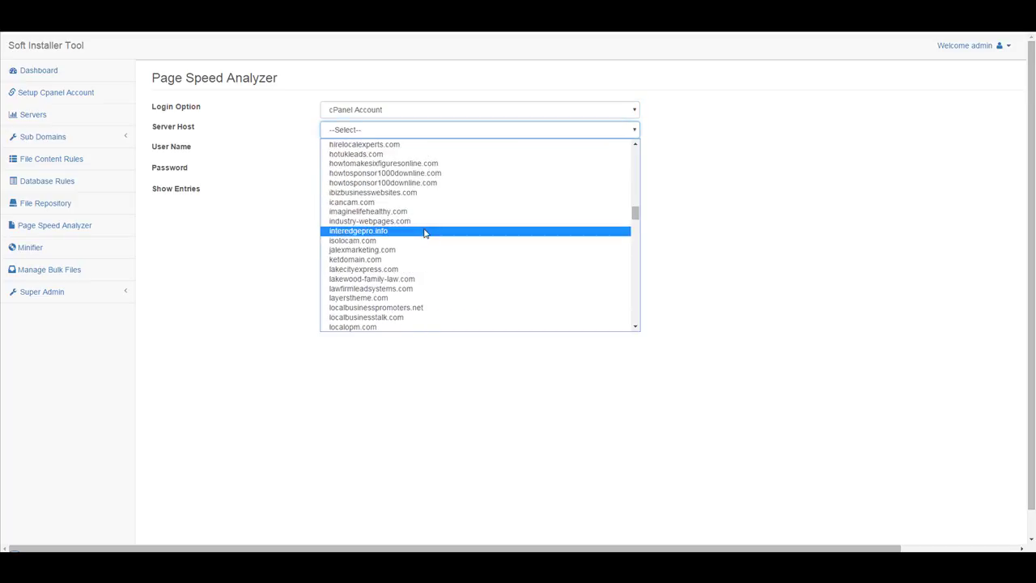
scroll(393, 234, "down", 4)
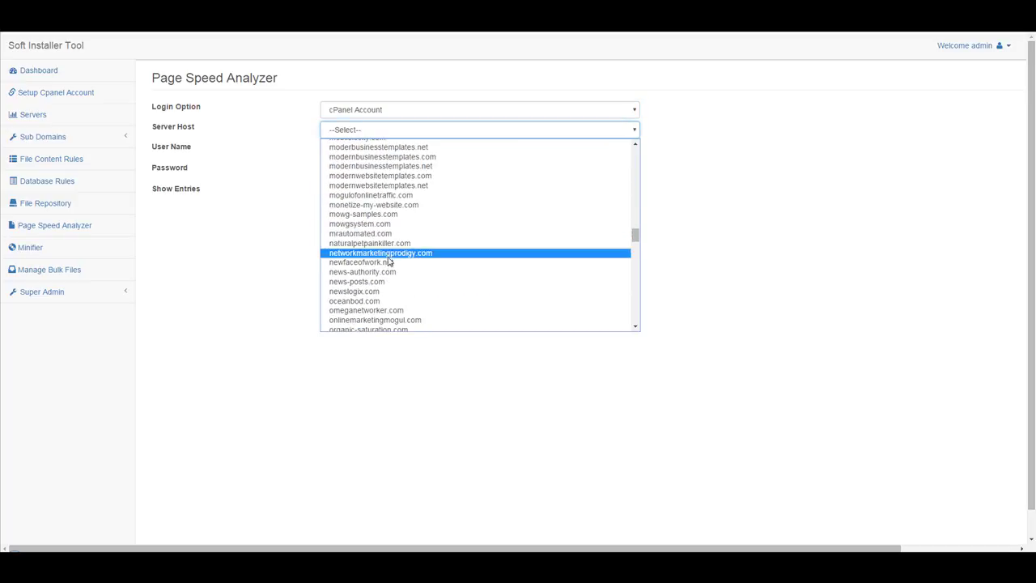
left_click(365, 214)
Enter the cPanel user name and password, show 300 entries, and search the subdomains.
left_click(339, 145)
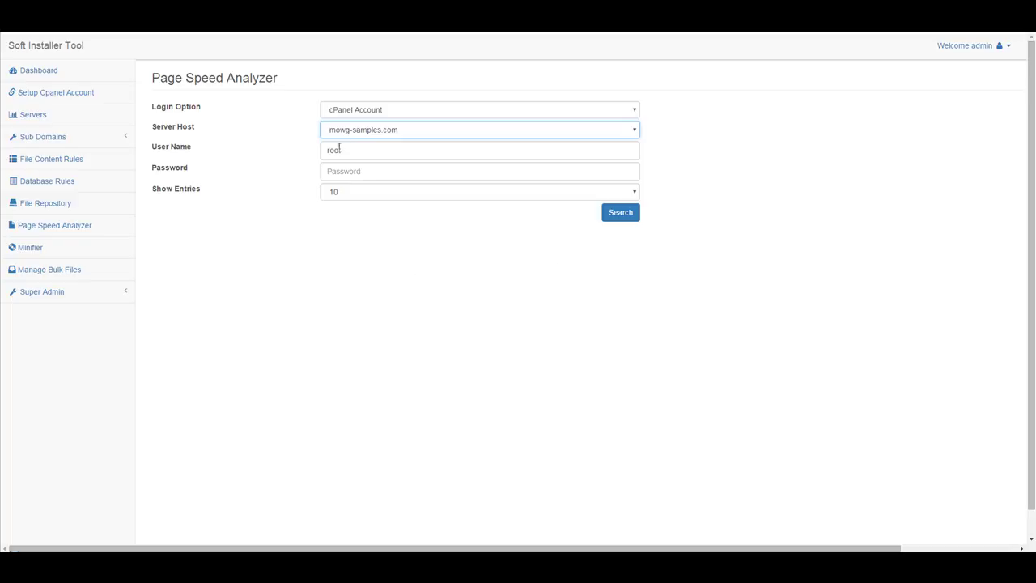
key("ctrl+a")
type("mowgsamp")
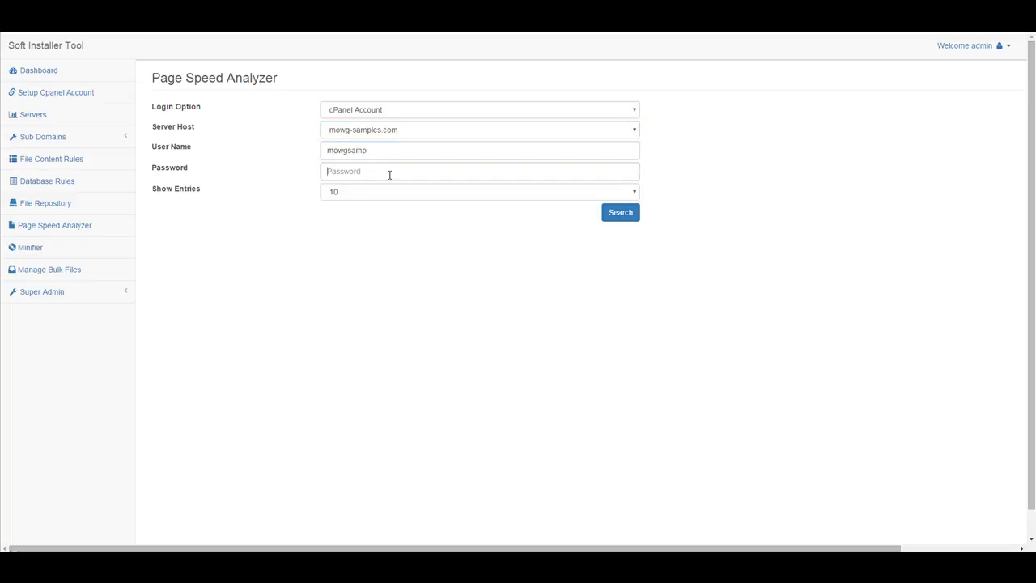
left_click(388, 172)
type("********")
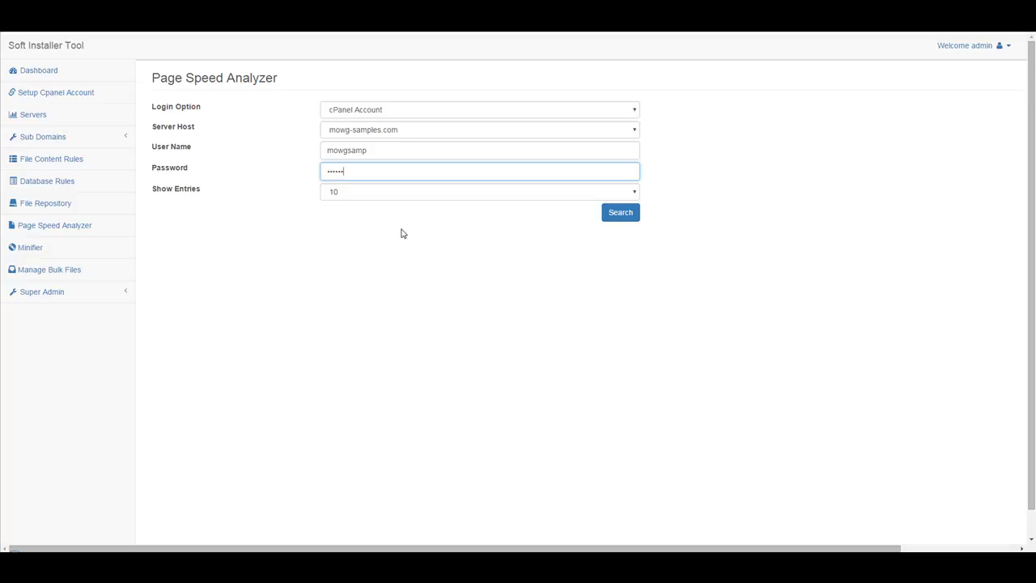
type("*")
left_click(376, 194)
left_click(399, 263)
left_click(620, 212)
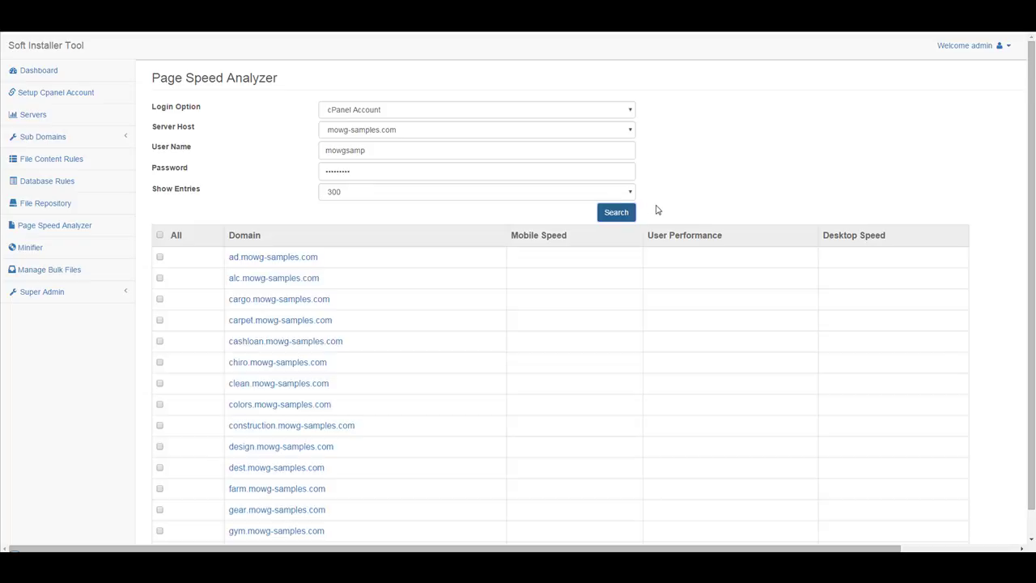
scroll(555, 336, "down", 3)
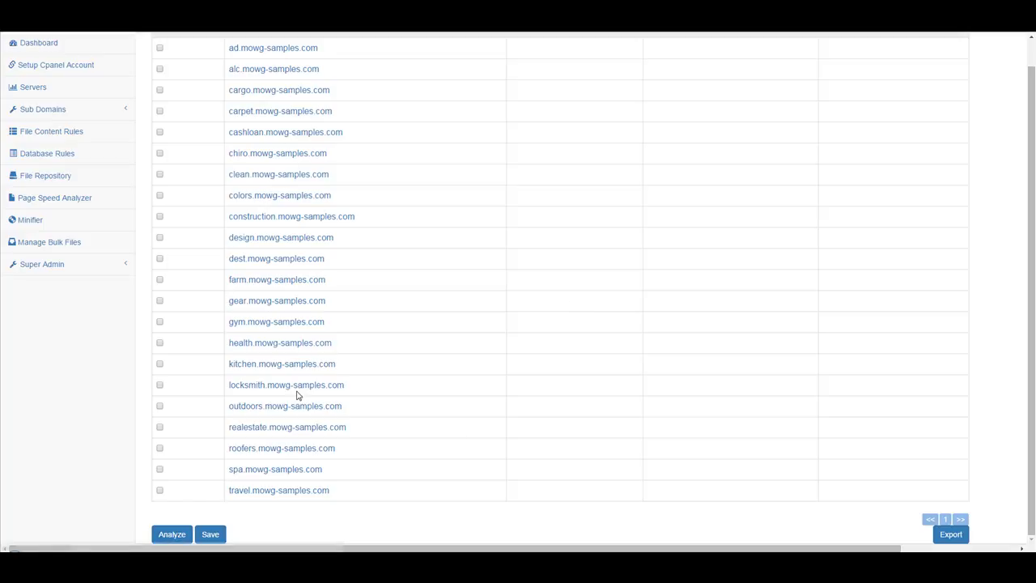
left_click(271, 405)
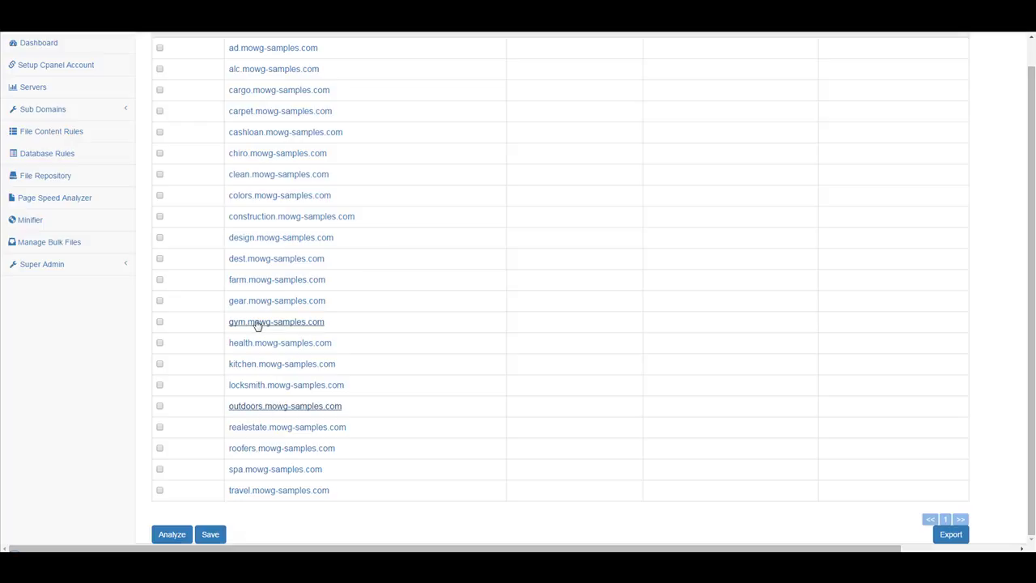
left_click(256, 322)
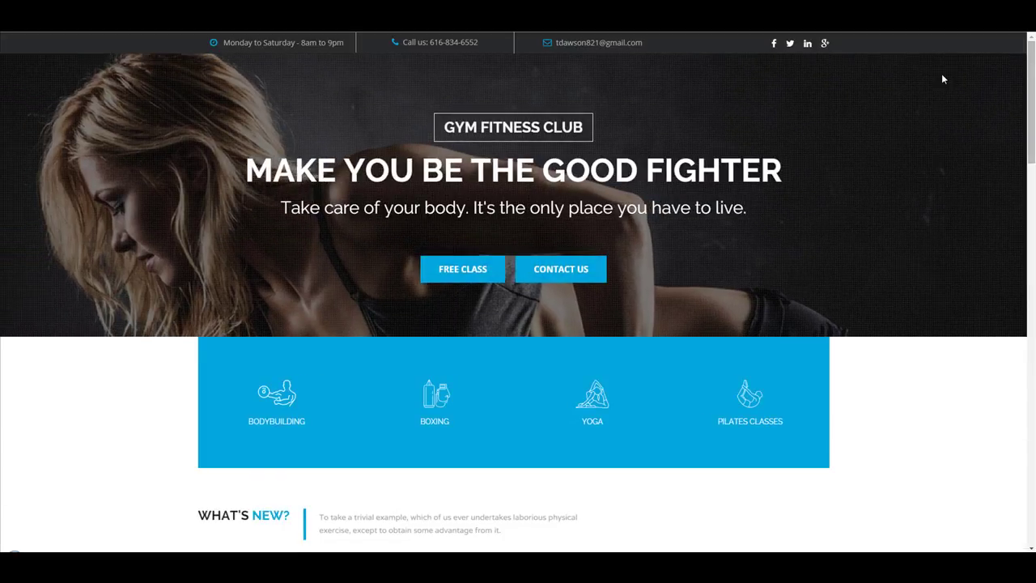
scroll(1031, 65, "down", 2)
scroll(518, 291, "down", 2)
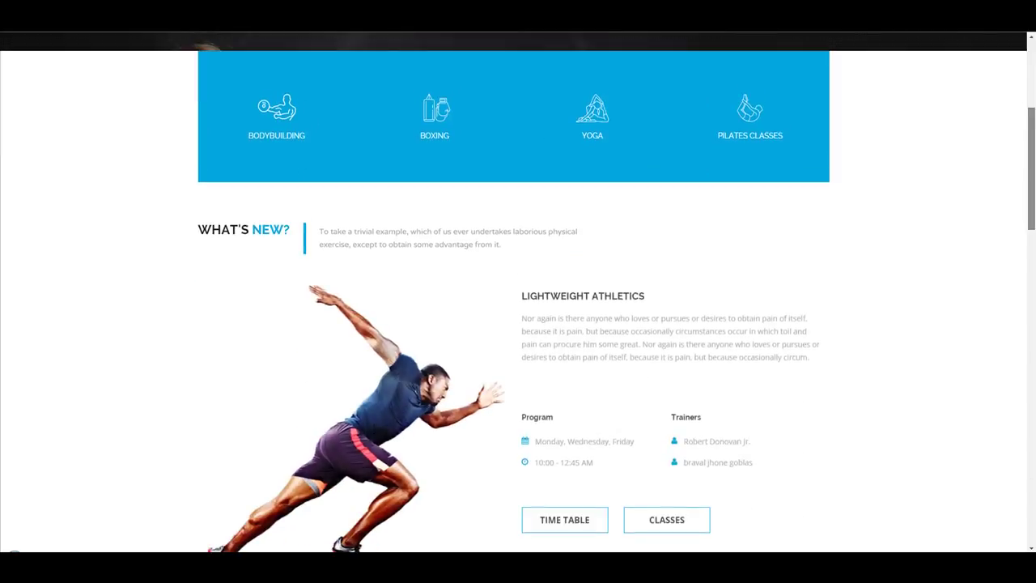
scroll(518, 291, "down", 3)
scroll(518, 291, "down", 3)
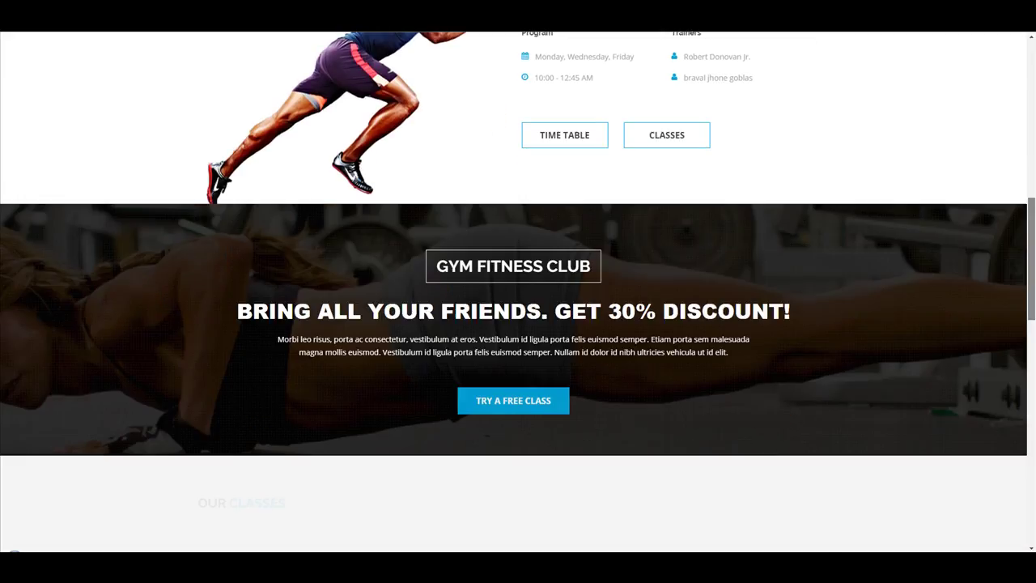
scroll(518, 291, "down", 3)
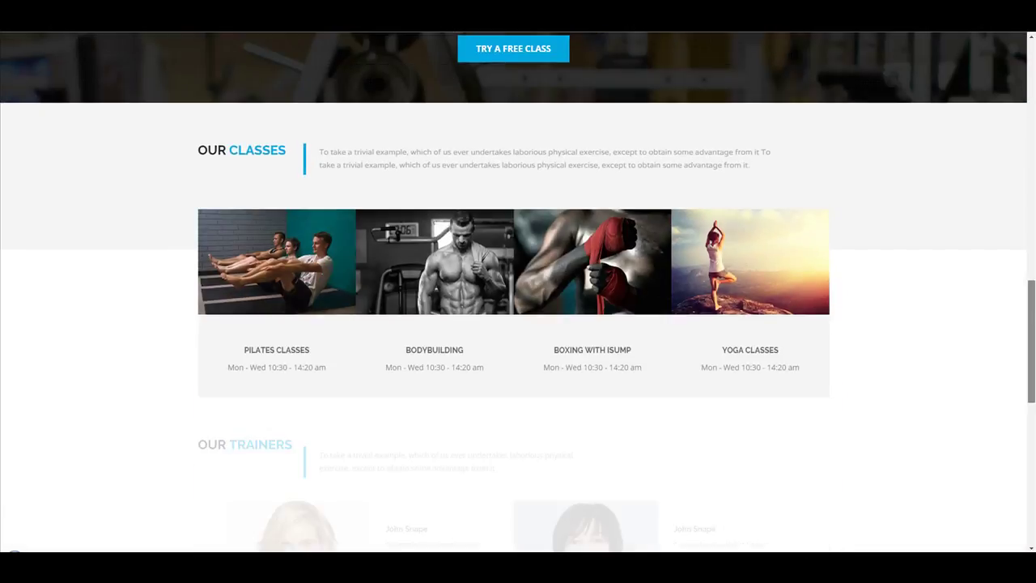
scroll(518, 292, "down", 1)
scroll(518, 292, "down", 4)
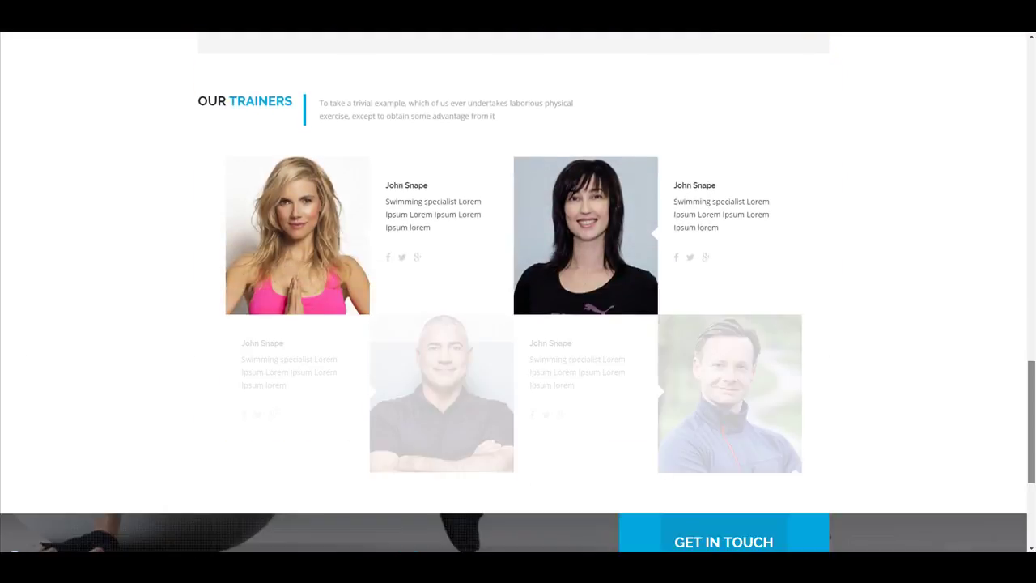
scroll(518, 291, "down", 3)
left_click_drag(1032, 454, 1032, 456)
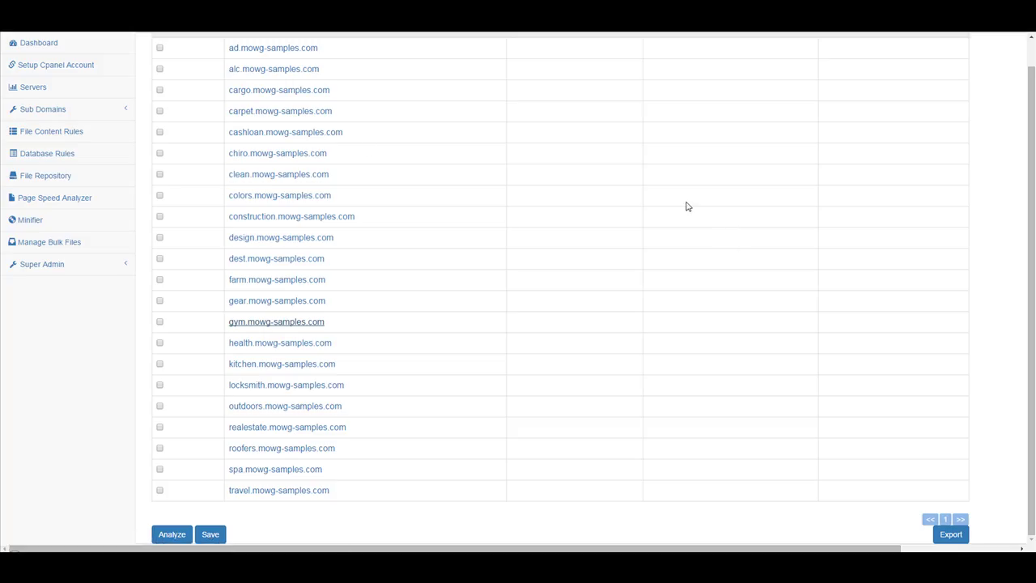
Select all listed subdomains and start the speed analysis on them.
scroll(502, 227, "up", 3)
left_click(160, 237)
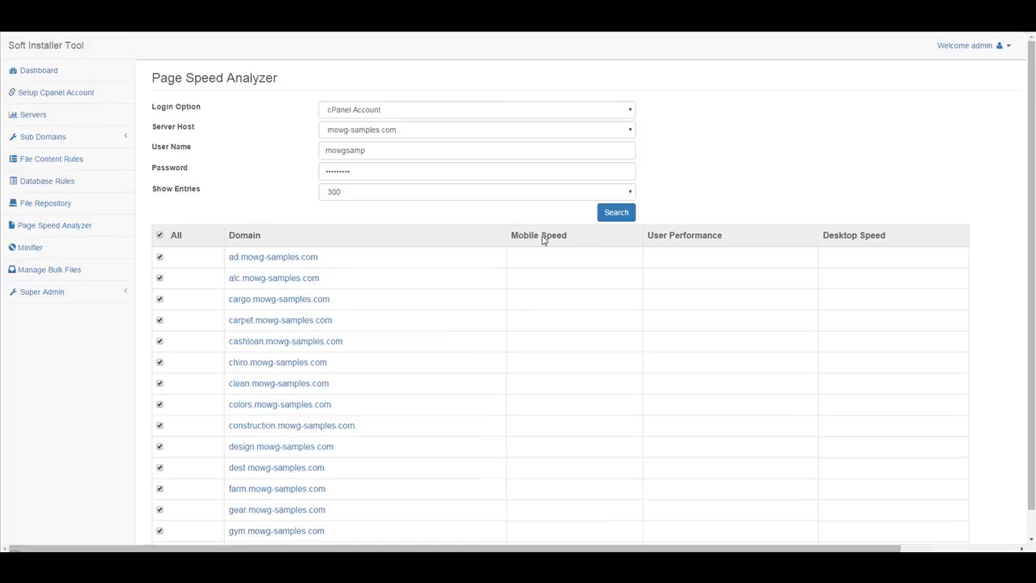
scroll(453, 304, "down", 3)
left_click(172, 534)
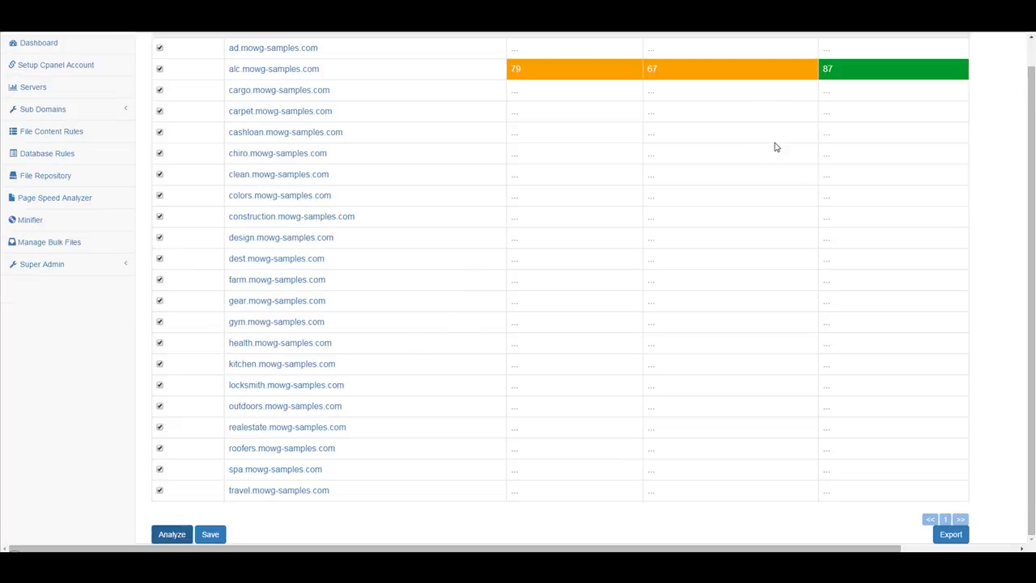
scroll(774, 150, "up", 2)
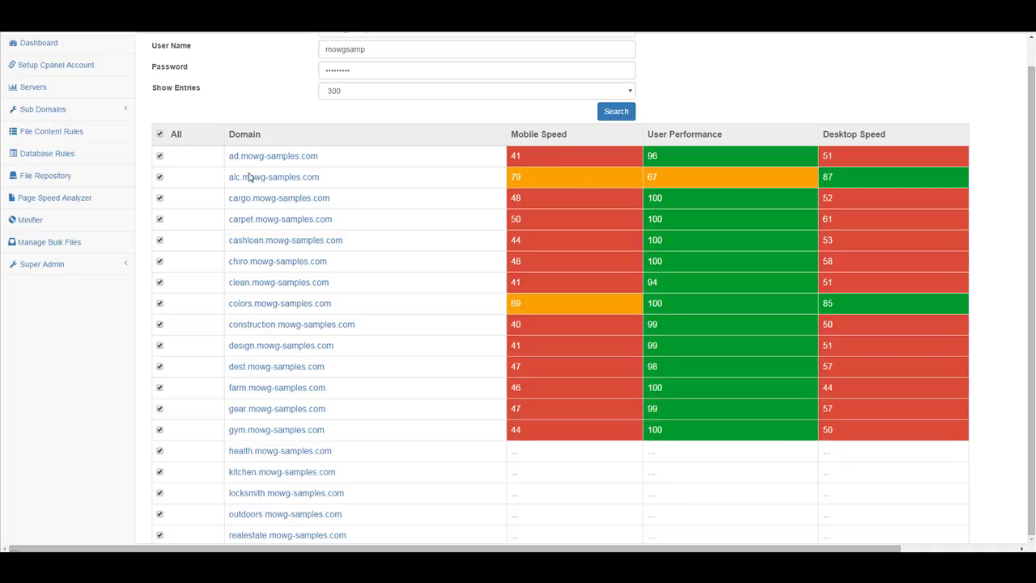
Sort the subdomains by mobile speed, then by desktop speed with the highest scores on top.
left_click(559, 135)
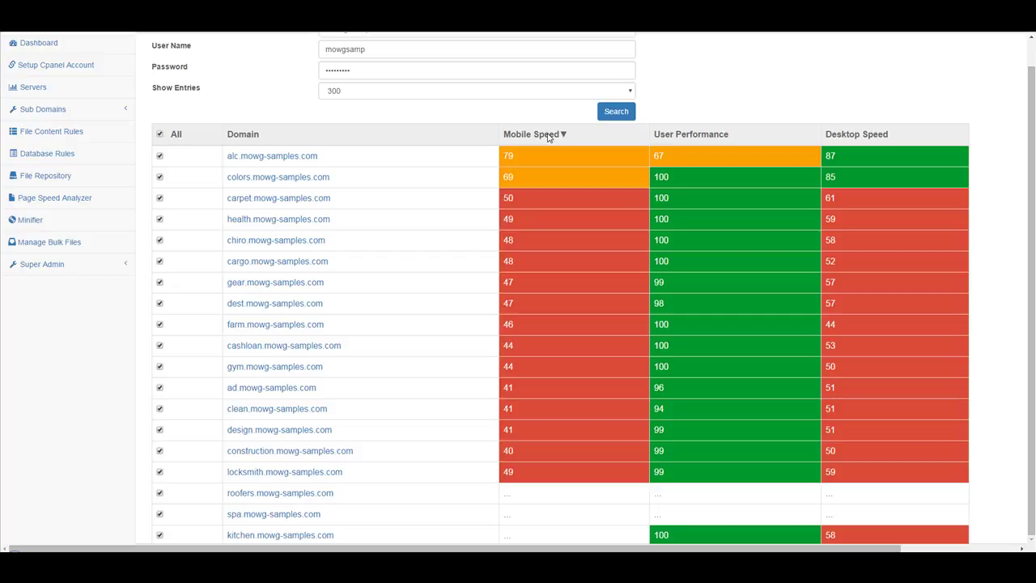
left_click(548, 136)
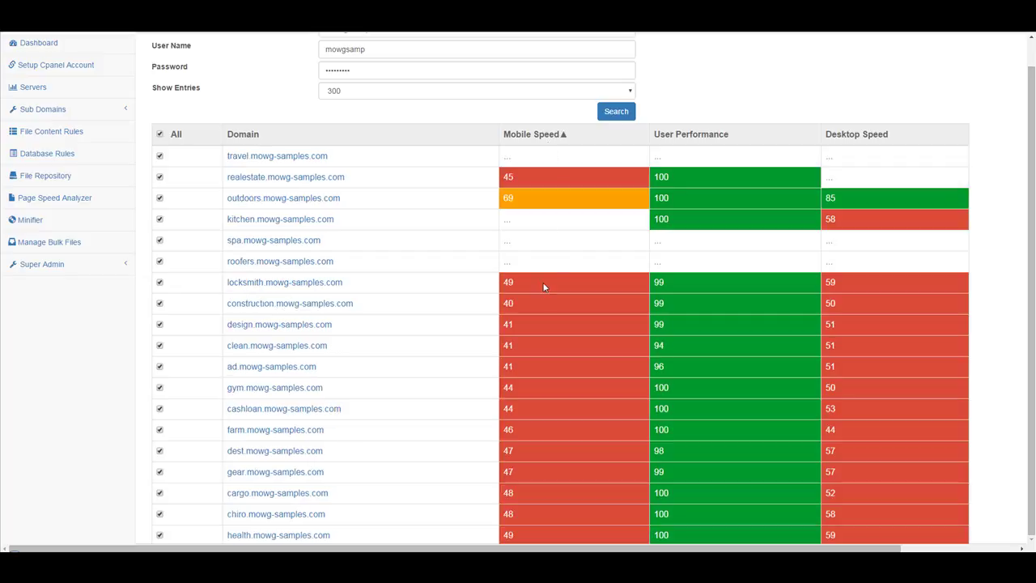
left_click(534, 136)
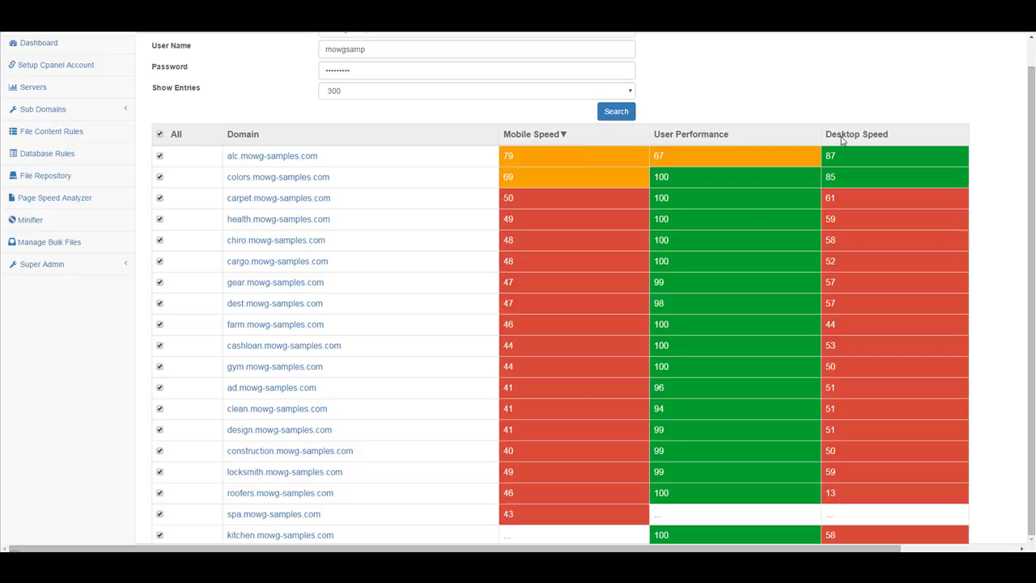
left_click(842, 139)
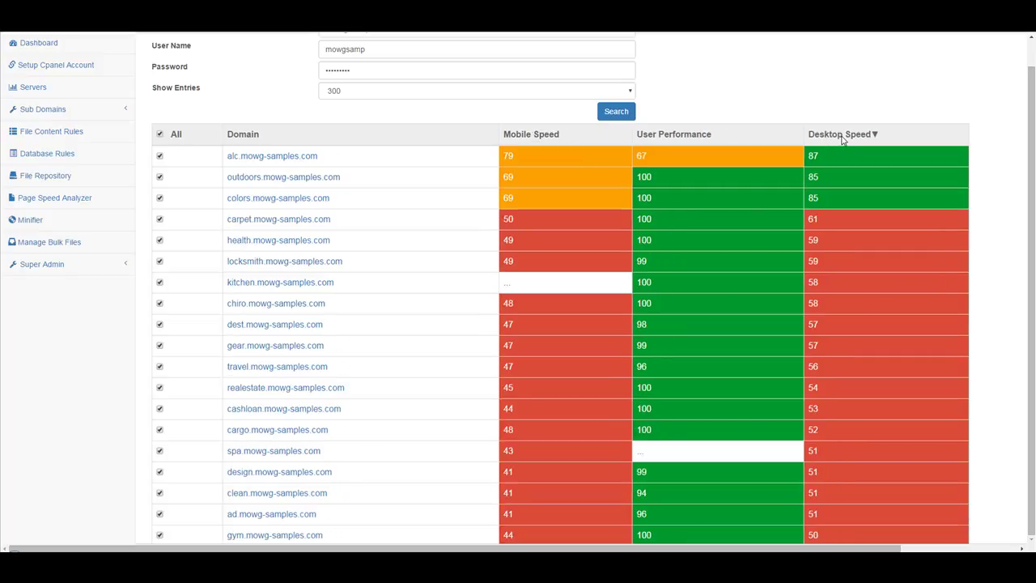
left_click(842, 136)
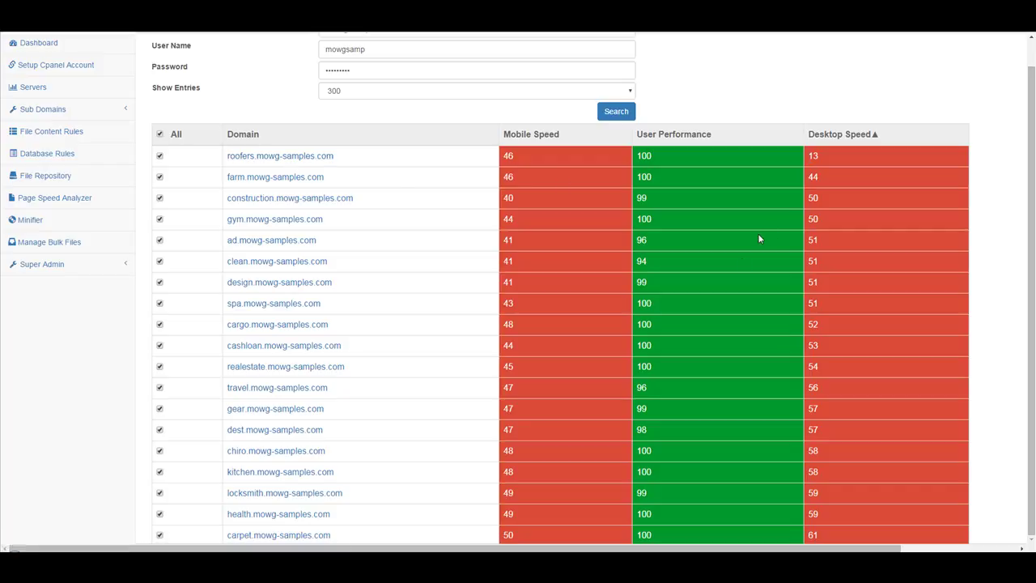
scroll(735, 196, "down", 2)
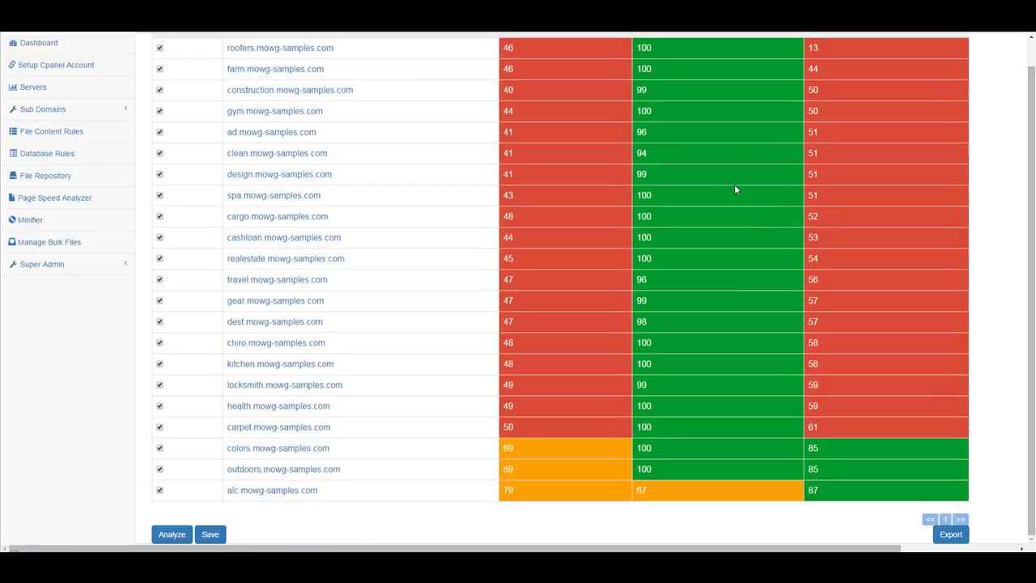
scroll(741, 189, "up", 3)
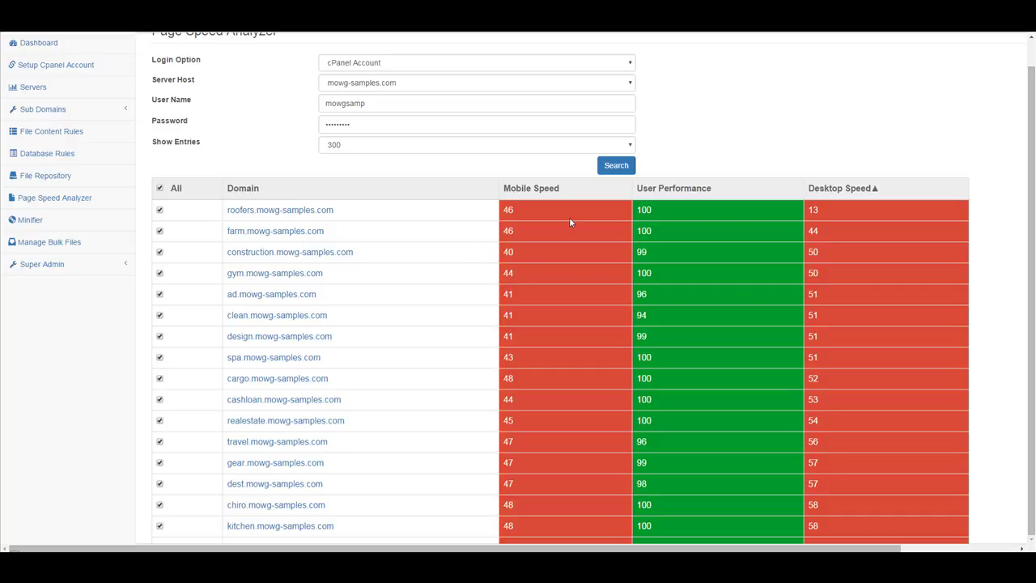
left_click(848, 191)
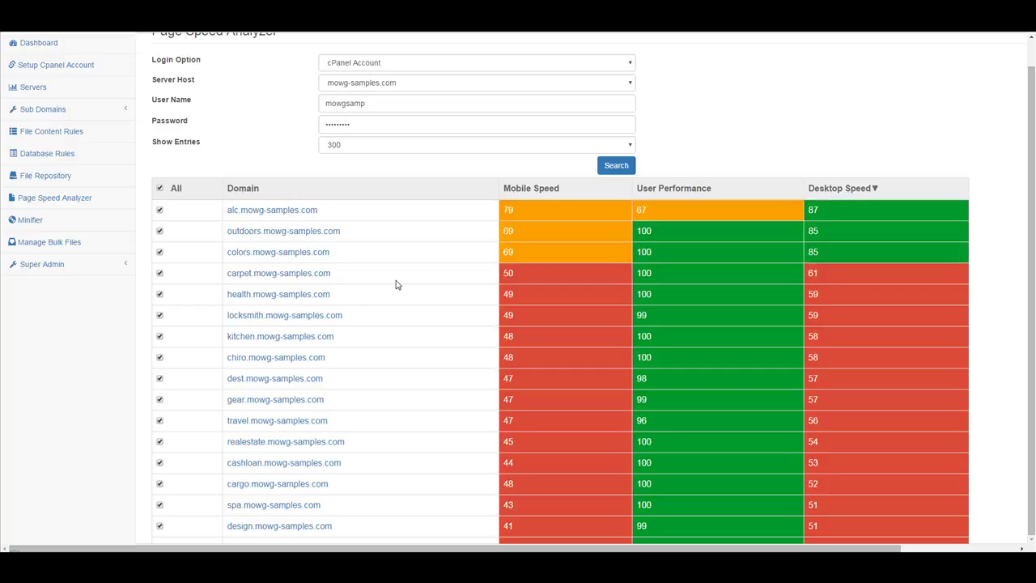
Export the speed results and open download (5).xls in Excel.
scroll(396, 285, "down", 3)
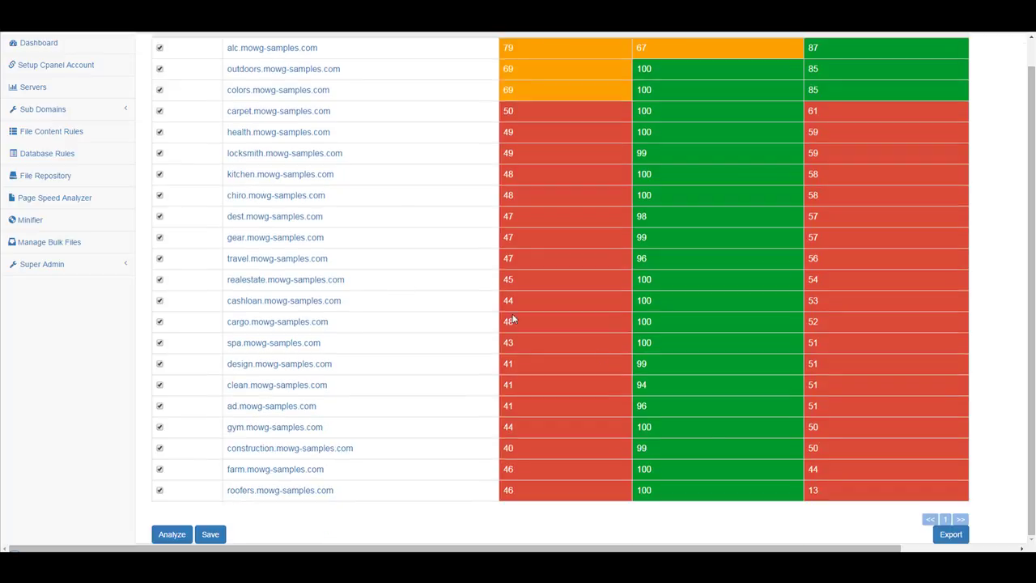
left_click(950, 534)
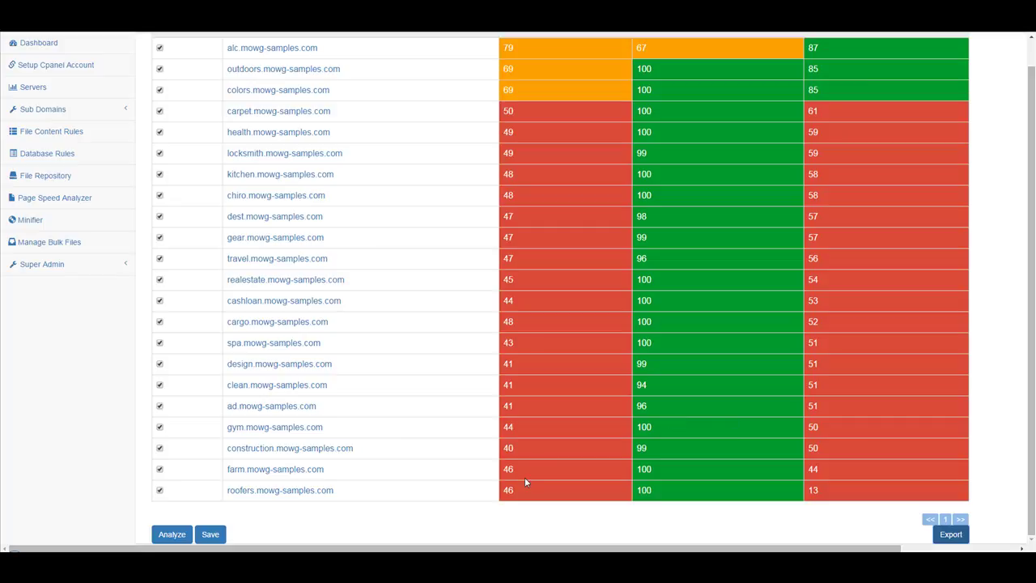
left_click(393, 565)
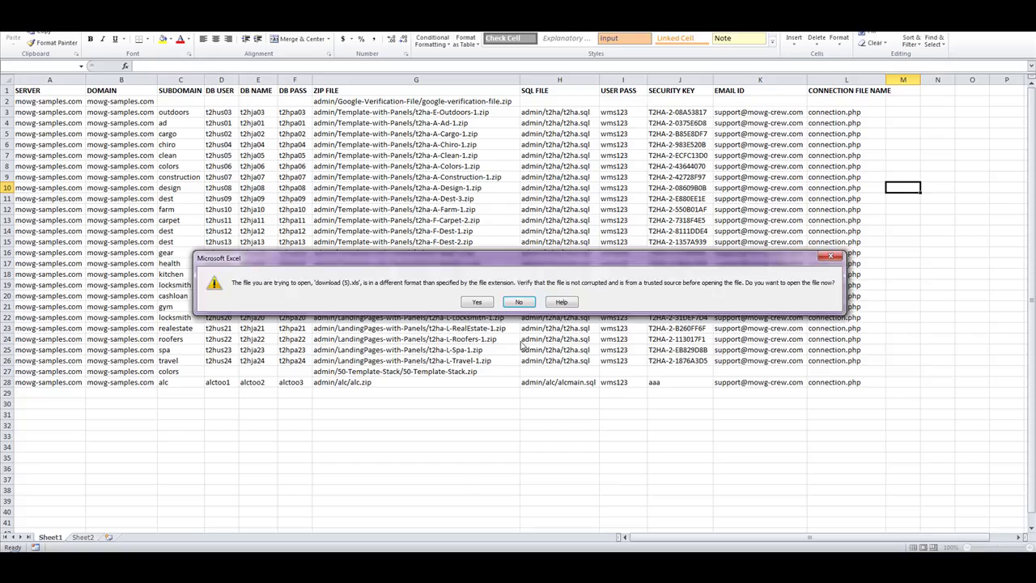
Accept the file-format warning so Excel opens download (5).xls with every subdomain's speed scores.
left_click(477, 302)
left_click(479, 304)
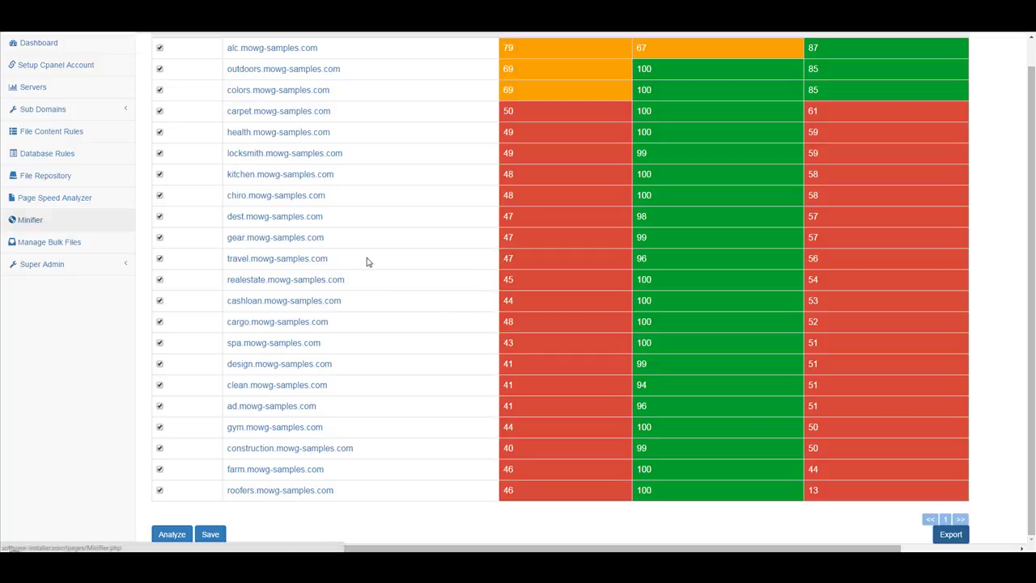
Go to the Minifier page and choose mowg-samples.com as the server host.
scroll(514, 257, "up", 2)
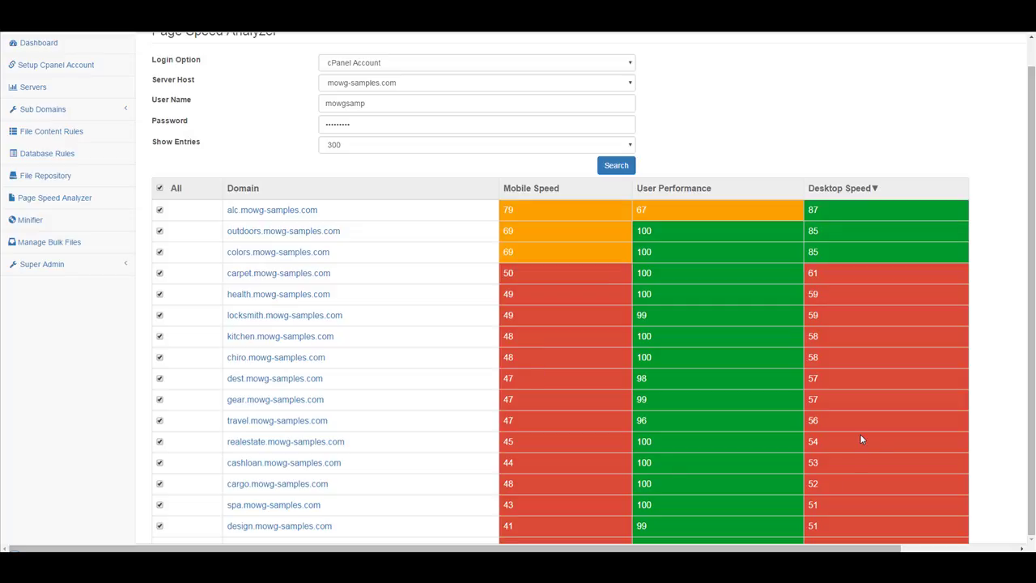
scroll(860, 429, "down", 1)
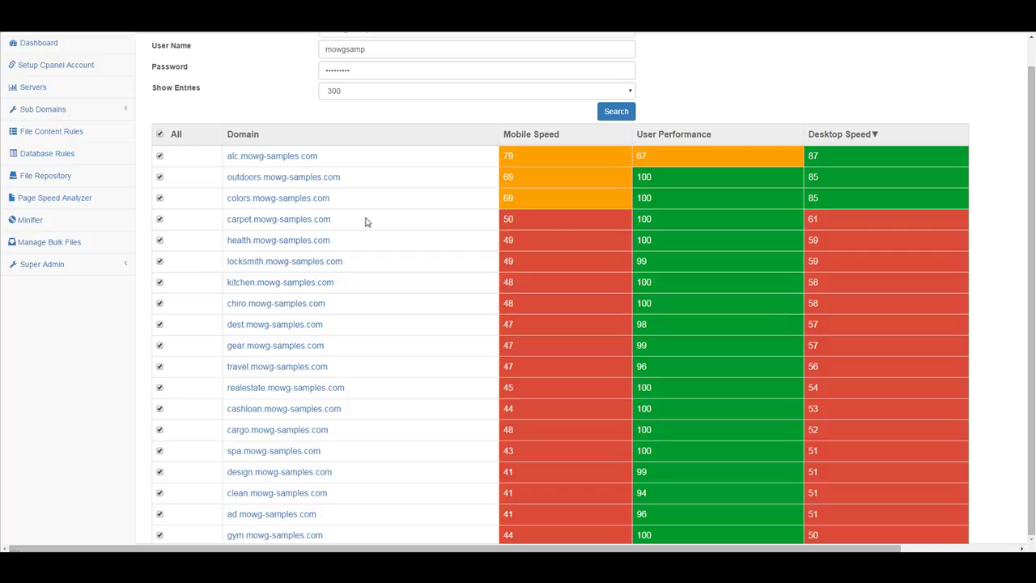
left_click(31, 222)
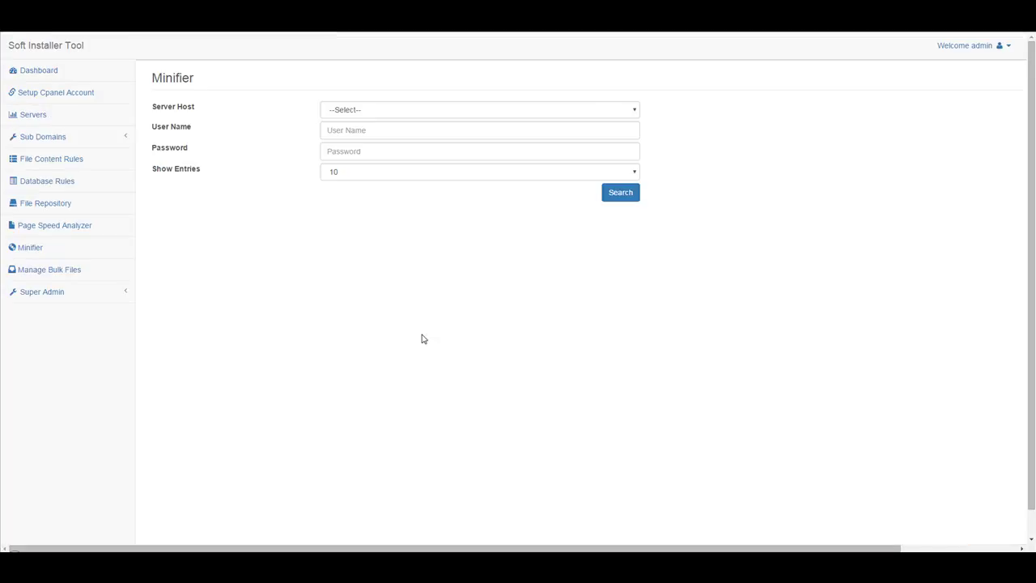
left_click(408, 109)
scroll(417, 212, "down", 10)
scroll(417, 214, "down", 12)
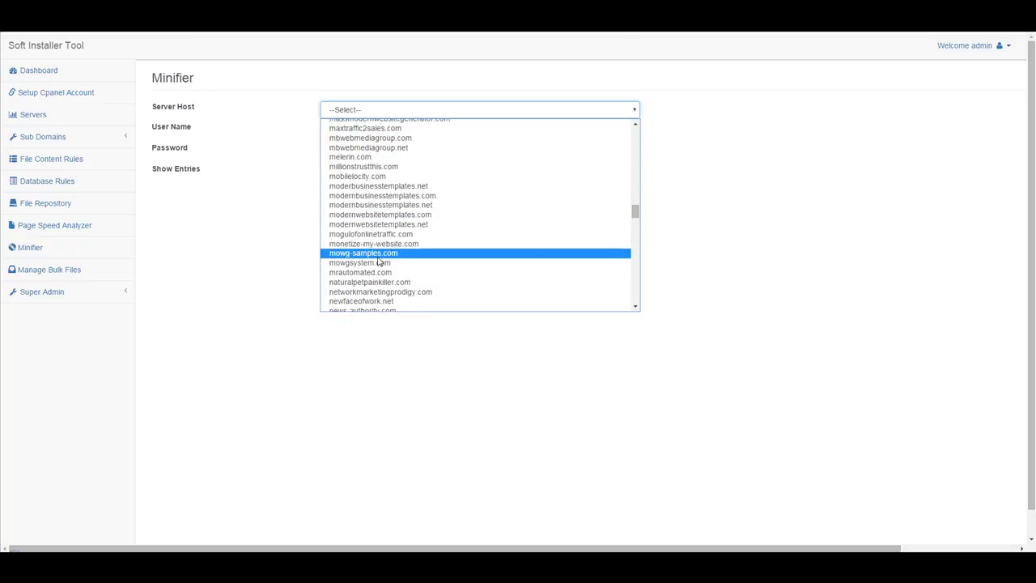
left_click(379, 256)
Enter the account user name and password, show 500 entries, and search for files.
left_click(387, 131)
type("mowgsamp")
key("Tab")
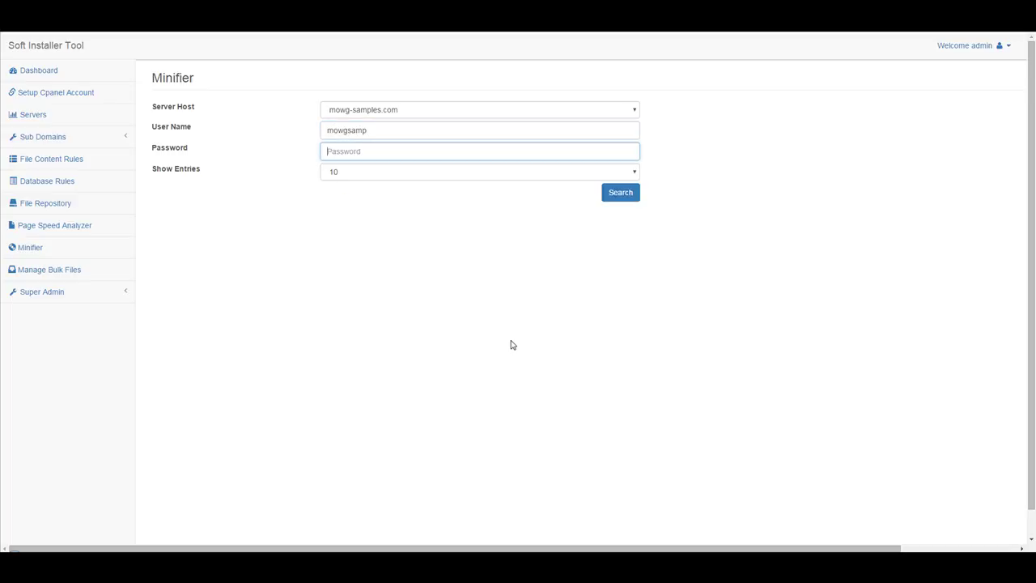
type("•••••••••")
left_click(419, 172)
left_click(400, 252)
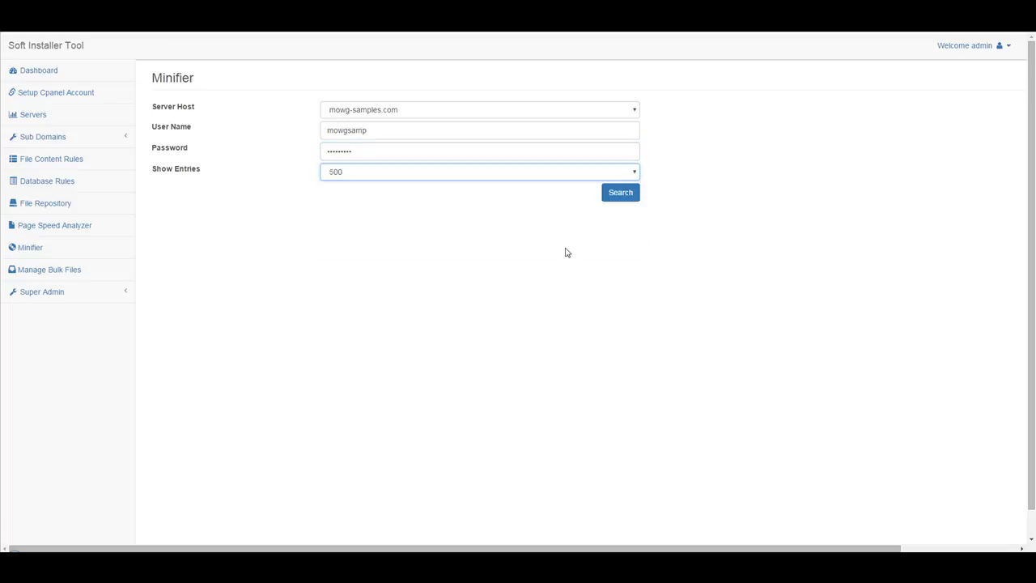
left_click(630, 197)
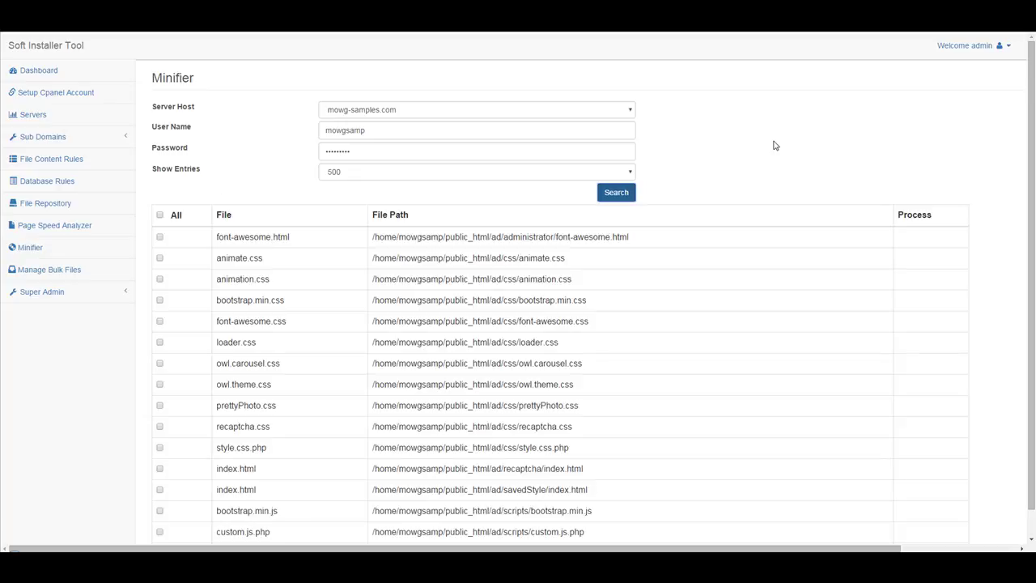
Highlight the first files' names and paths, pointing out the ad folder in each path.
scroll(771, 152, "down", 2)
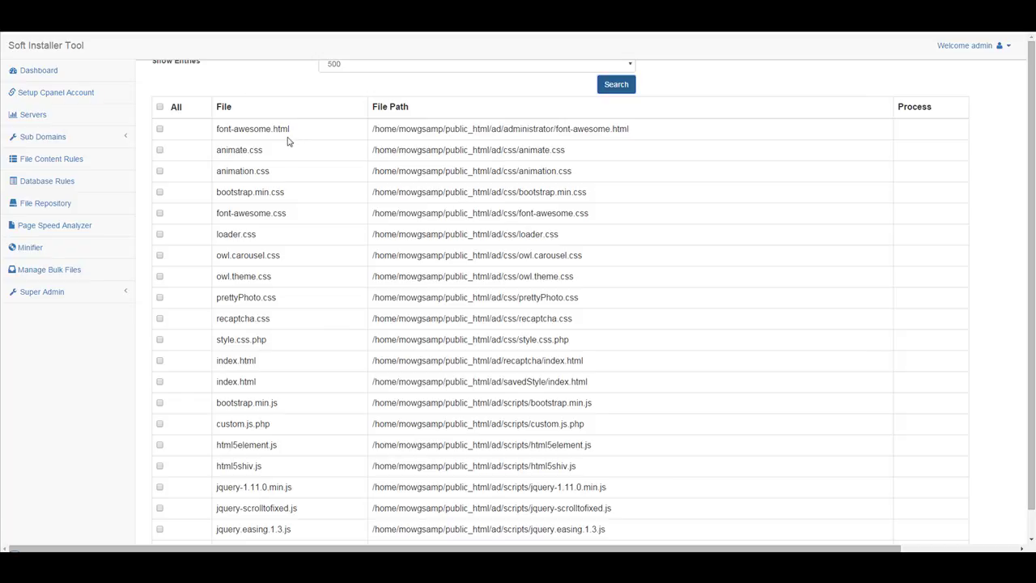
left_click_drag(314, 133, 215, 134)
left_click_drag(656, 134, 386, 135)
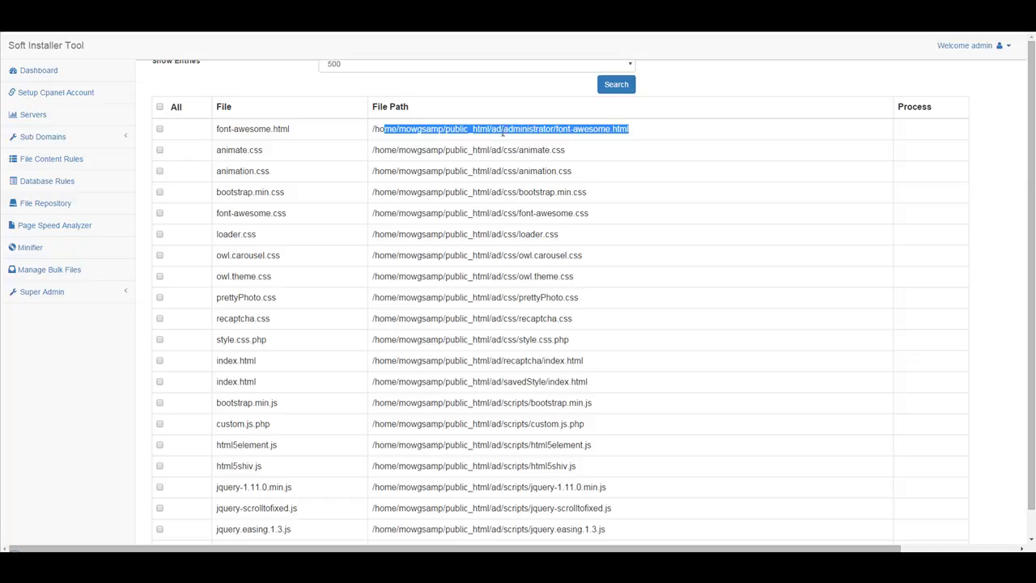
left_click(501, 127)
double_click(497, 129)
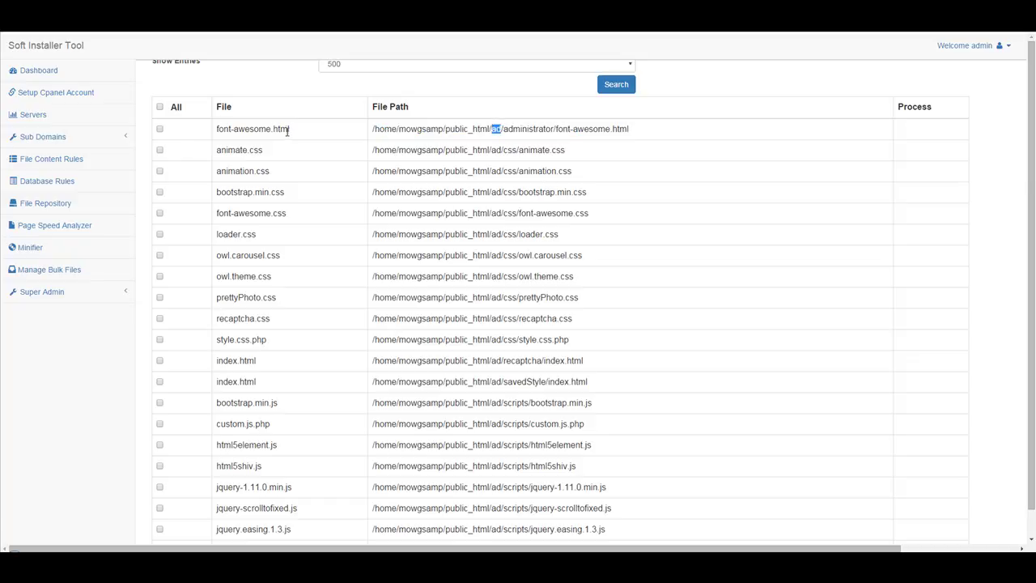
left_click_drag(267, 153, 209, 150)
left_click_drag(279, 173, 215, 170)
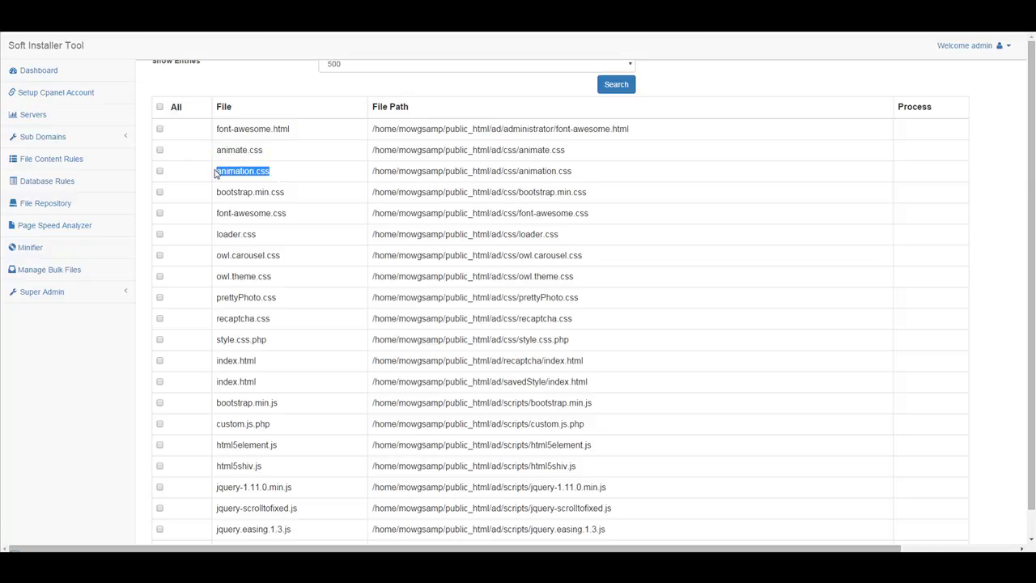
double_click(493, 150)
double_click(495, 170)
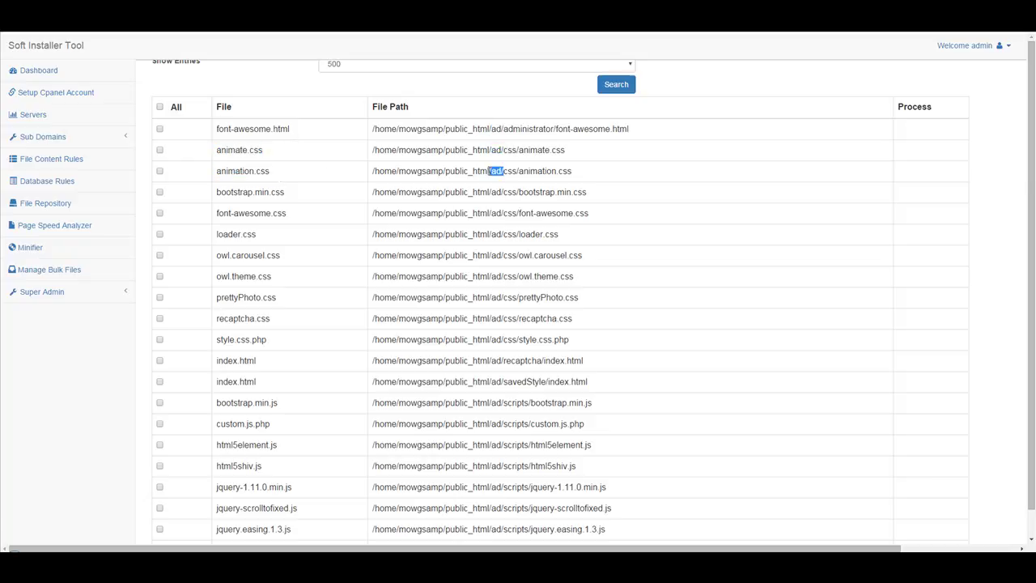
left_click(413, 161)
Scroll through the file list, pointing out the alc folder along the way.
scroll(624, 217, "down", 1)
scroll(624, 217, "down", 6)
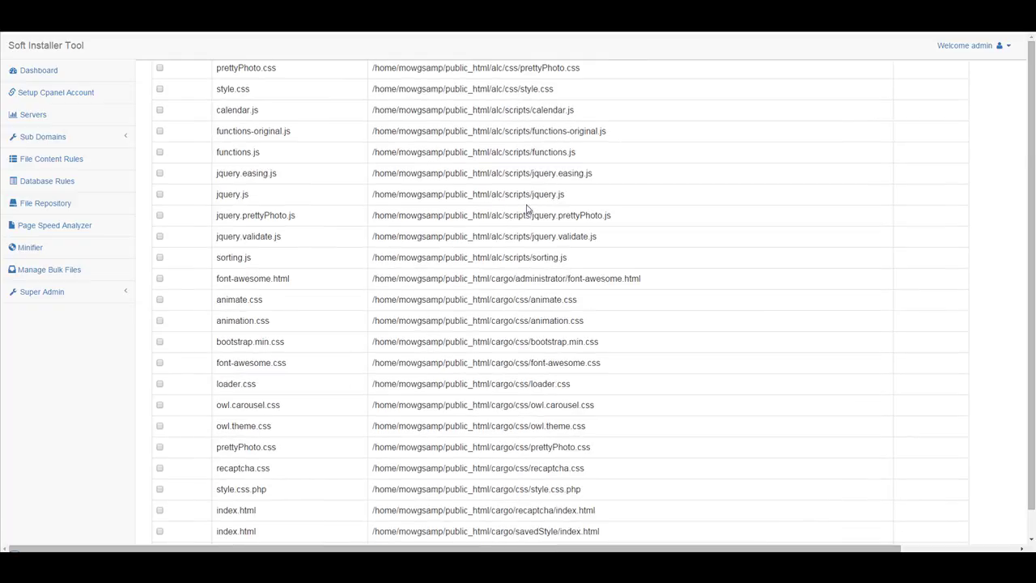
double_click(494, 110)
scroll(570, 232, "down", 6)
scroll(515, 172, "down", 3)
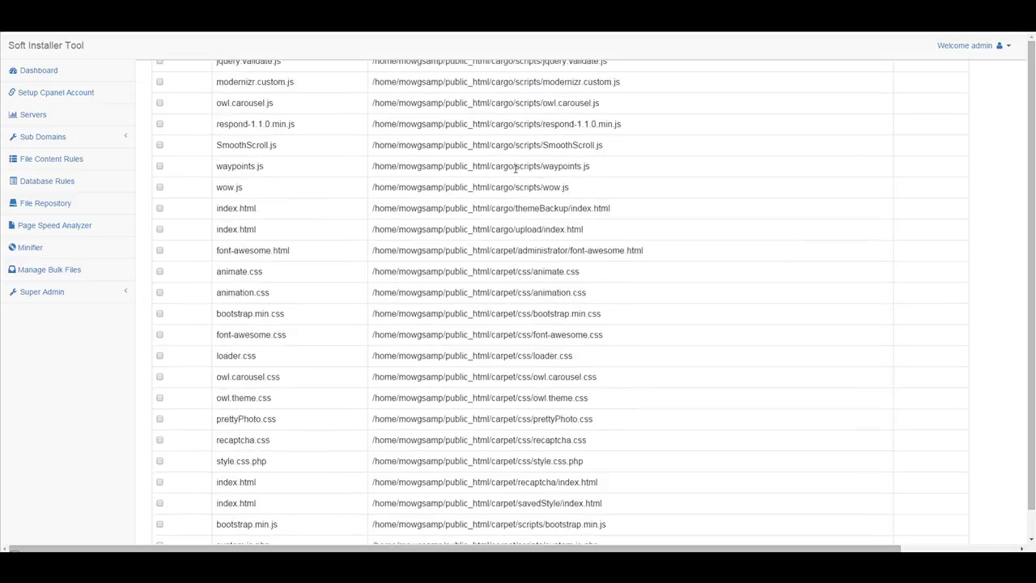
scroll(515, 173, "down", 10)
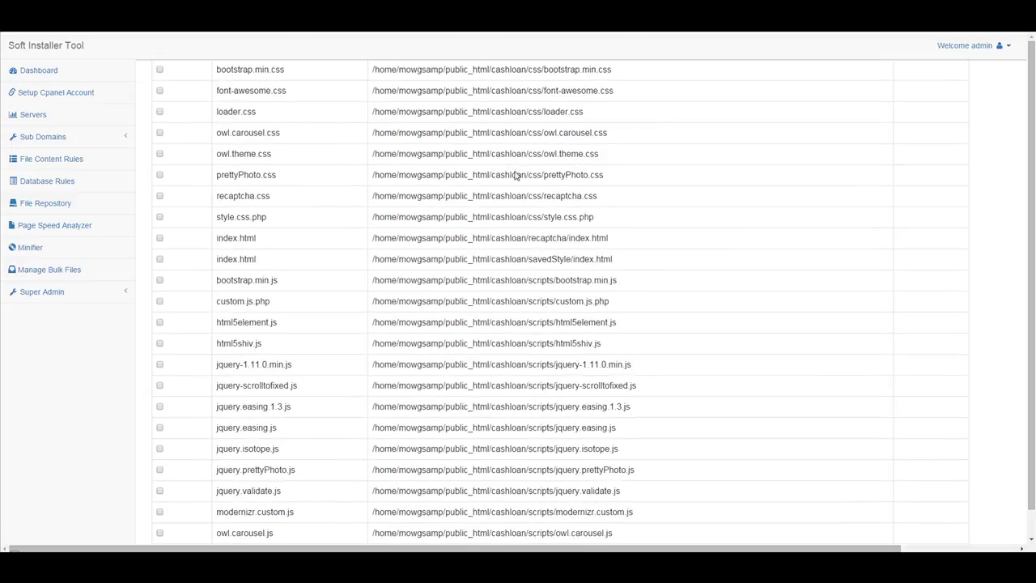
scroll(515, 172, "down", 15)
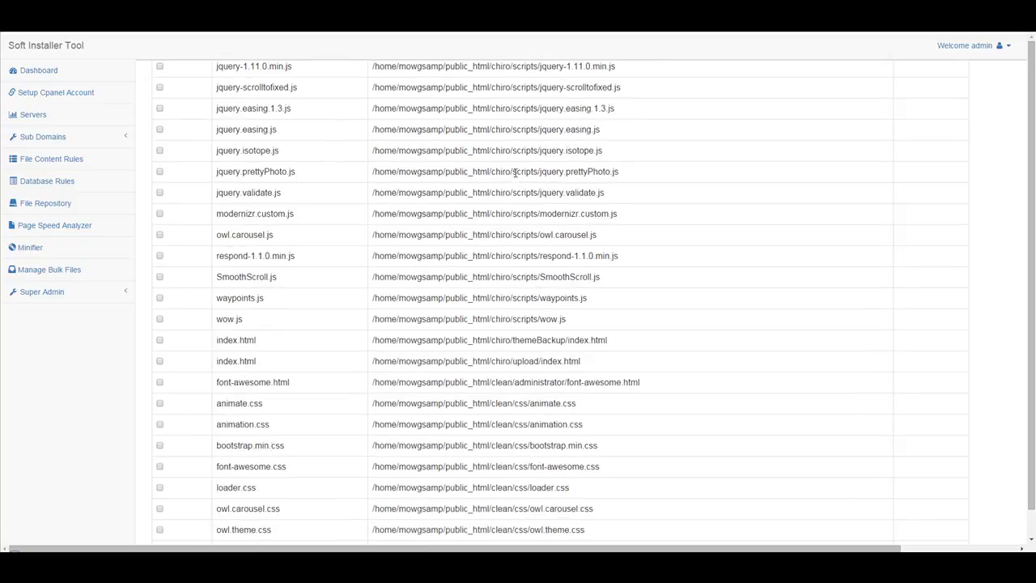
scroll(515, 175, "down", 15)
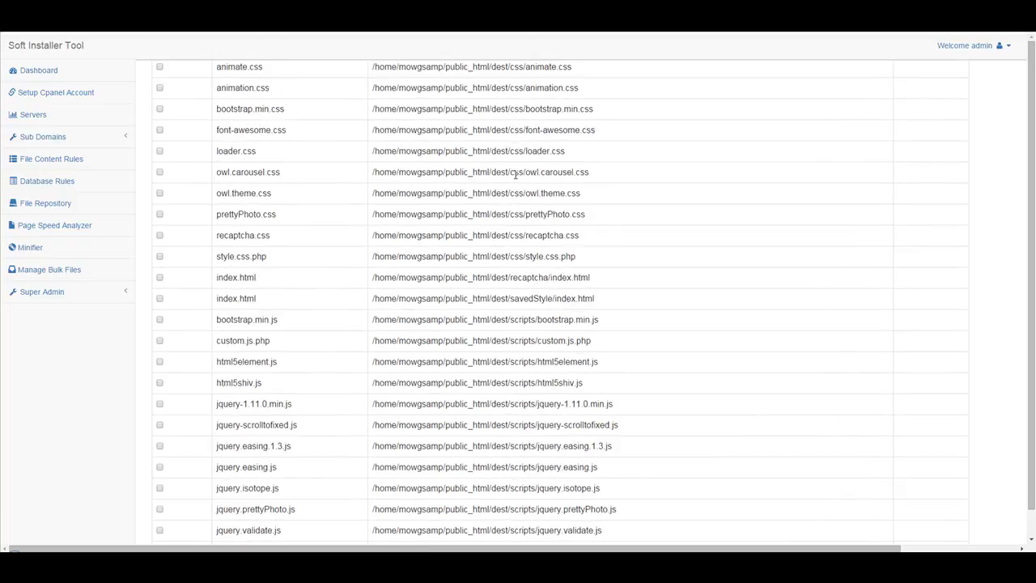
scroll(555, 205, "up", 5)
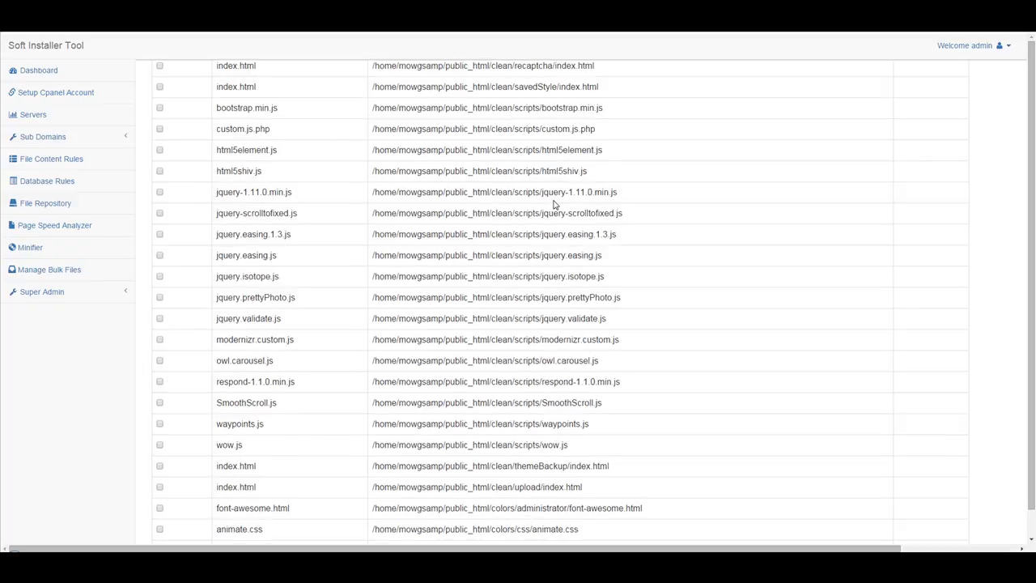
scroll(555, 205, "up", 20)
Tick the All header checkbox to select every listed file.
left_click(160, 215)
scroll(463, 255, "down", 15)
scroll(457, 242, "down", 15)
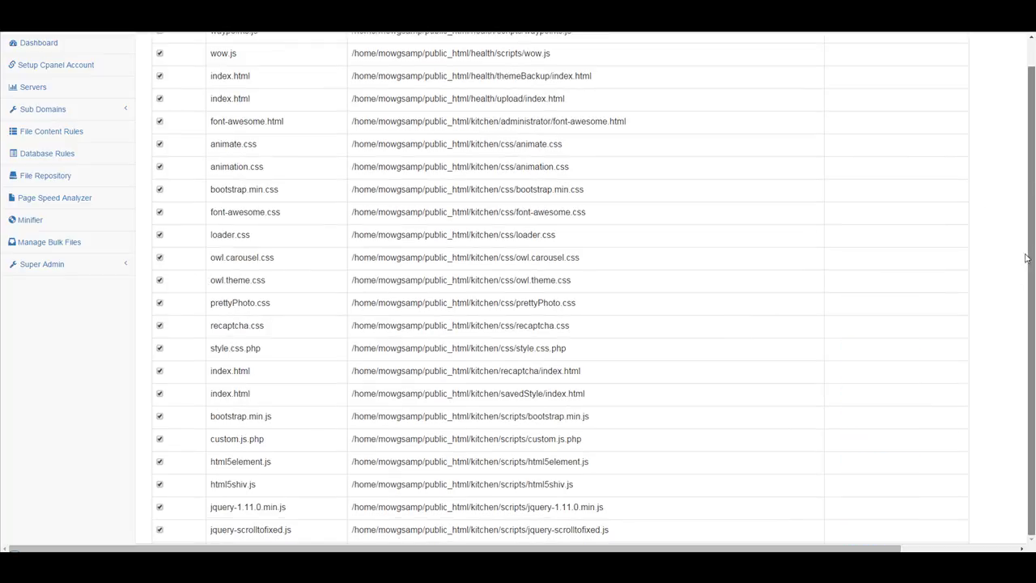
Wait for the minification to finish, scrolling down to watch the green success checks.
scroll(760, 307, "down", 6)
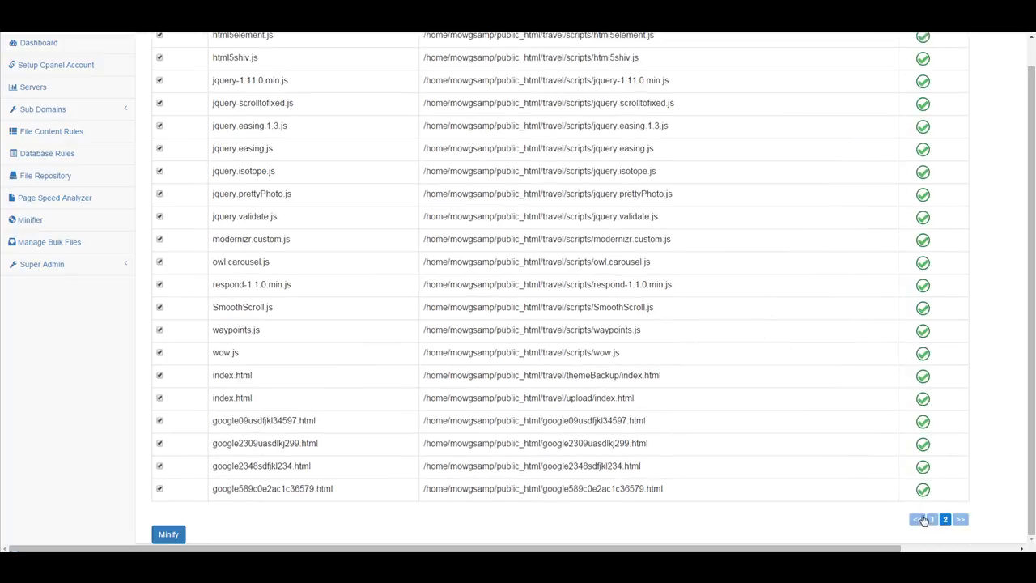
Review the success checks on result pages 1 and 2, then go to Manage Bulk Files.
left_click(933, 518)
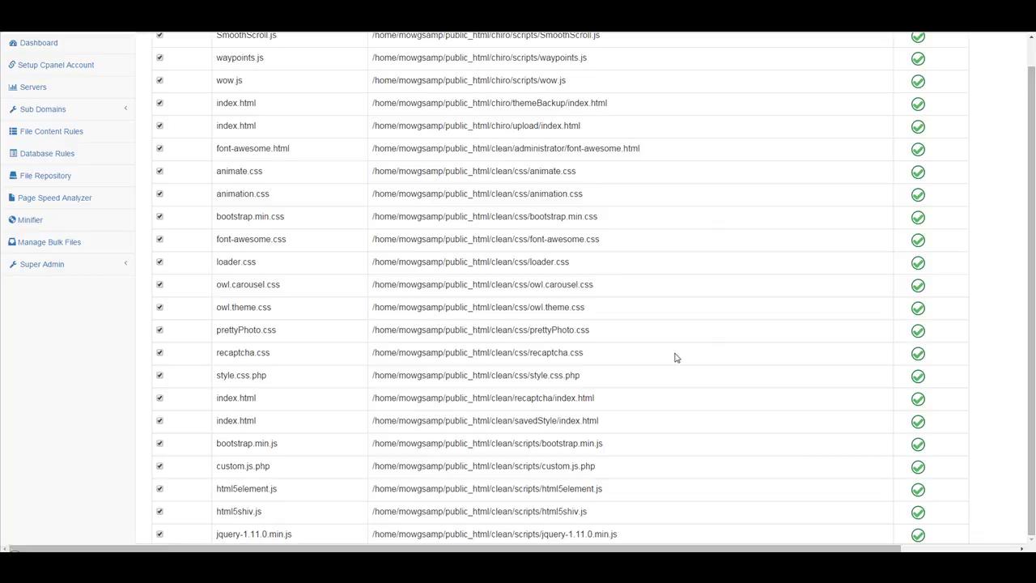
scroll(672, 368, "down", 5)
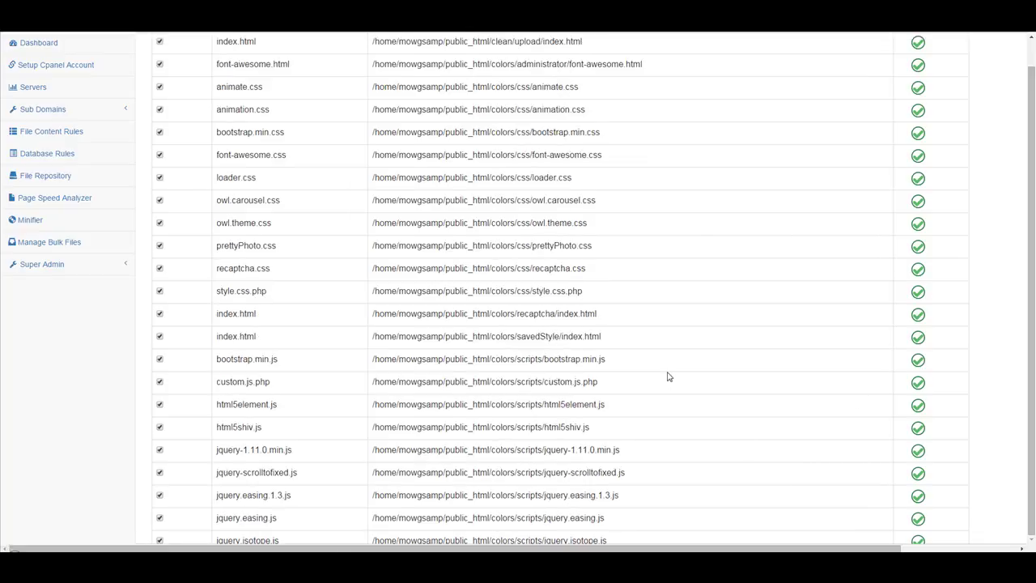
scroll(648, 389, "down", 5)
scroll(608, 410, "down", 15)
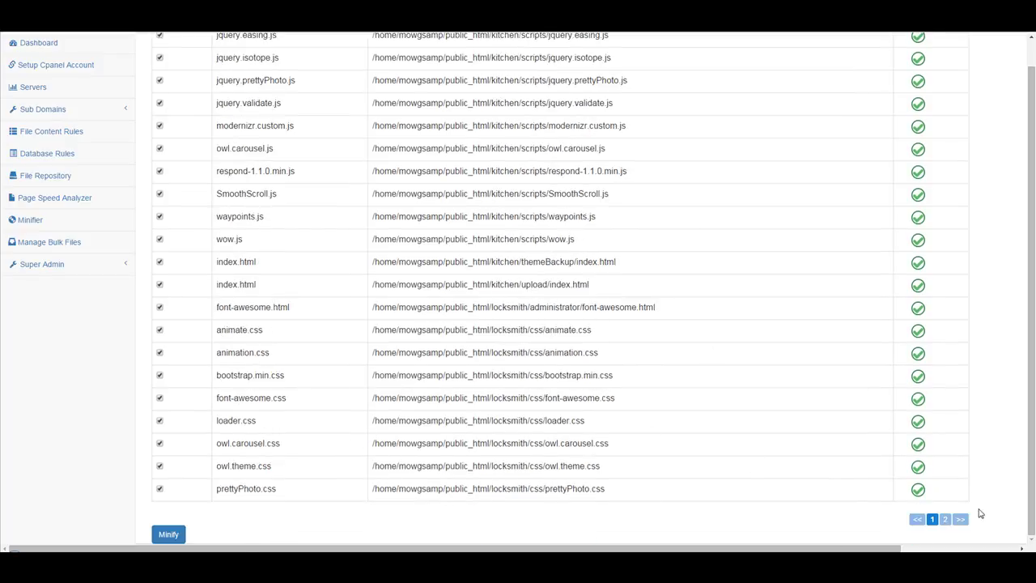
left_click(944, 519)
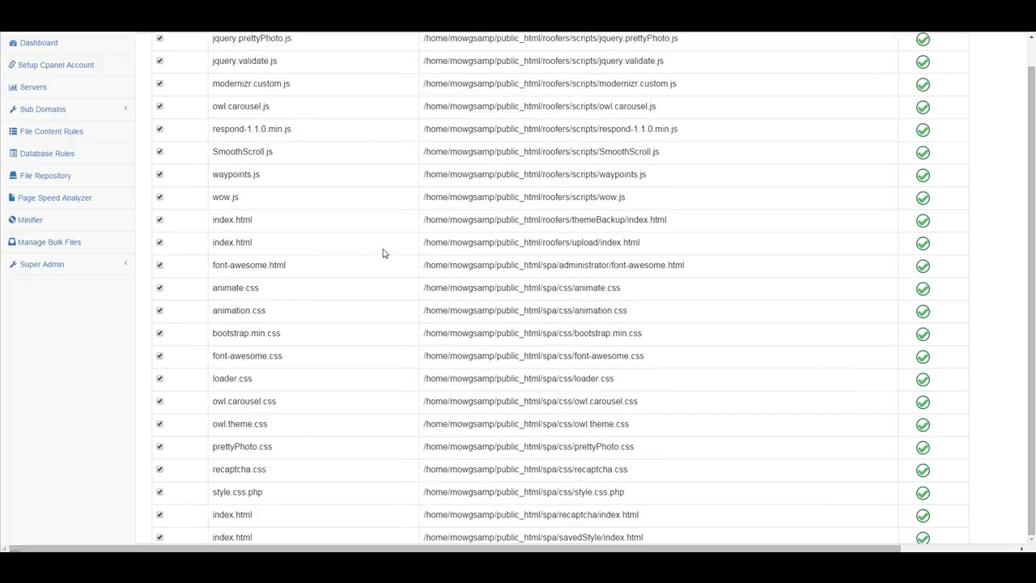
left_click(44, 244)
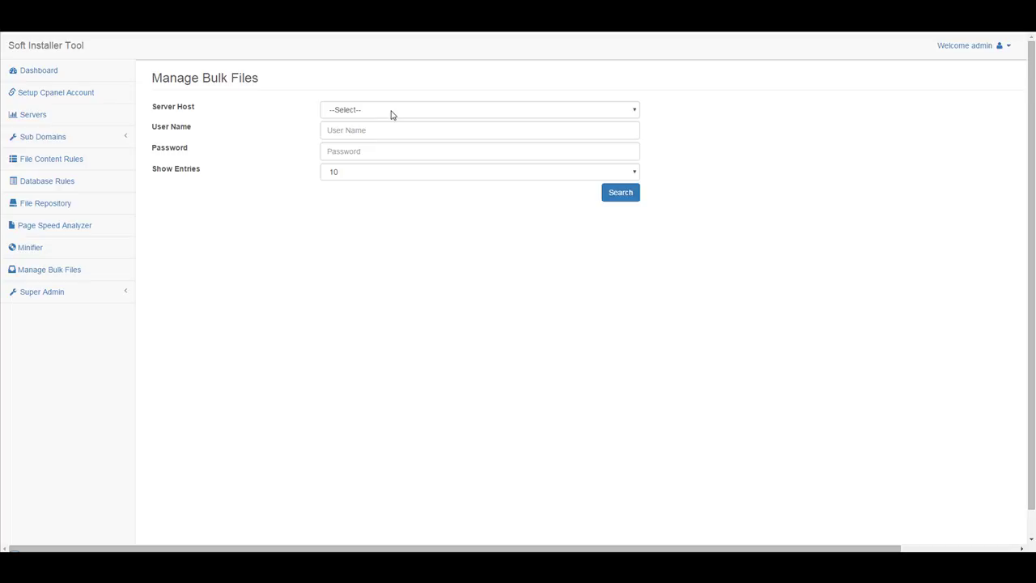
Choose mowg-samples.com as the server host.
left_click(390, 114)
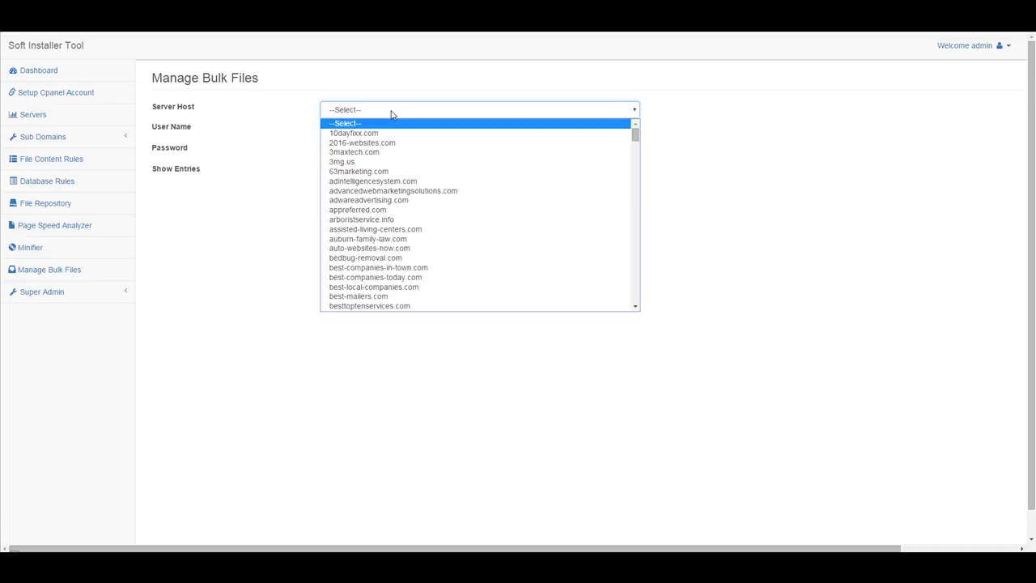
scroll(413, 219, "down", 10)
scroll(412, 218, "down", 10)
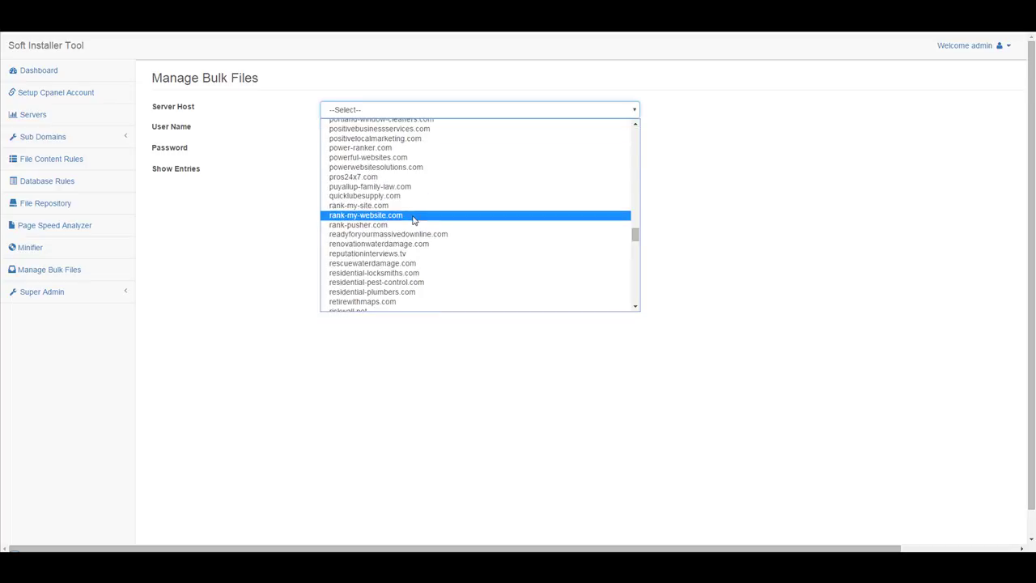
scroll(396, 232, "up", 10)
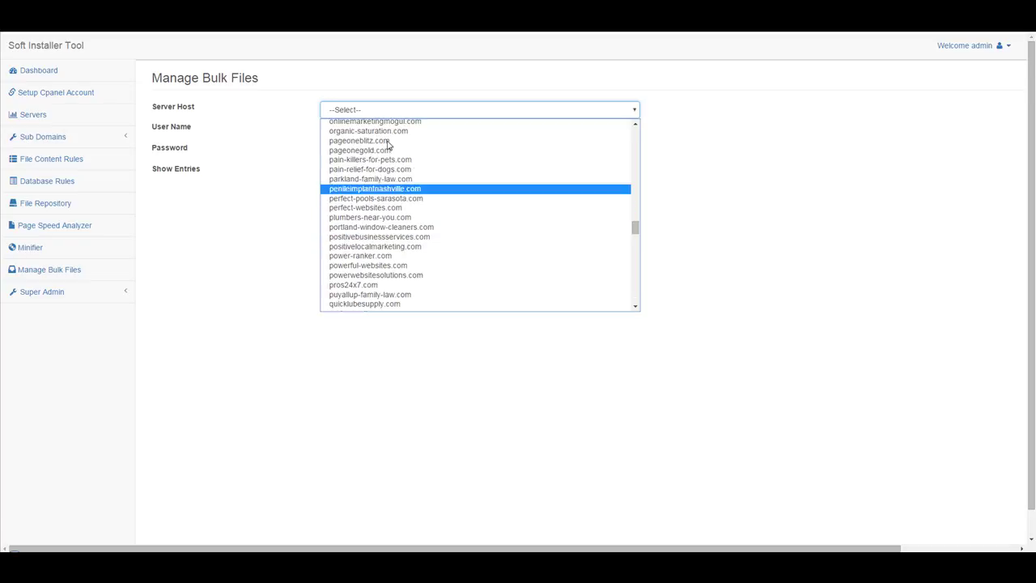
left_click(398, 124)
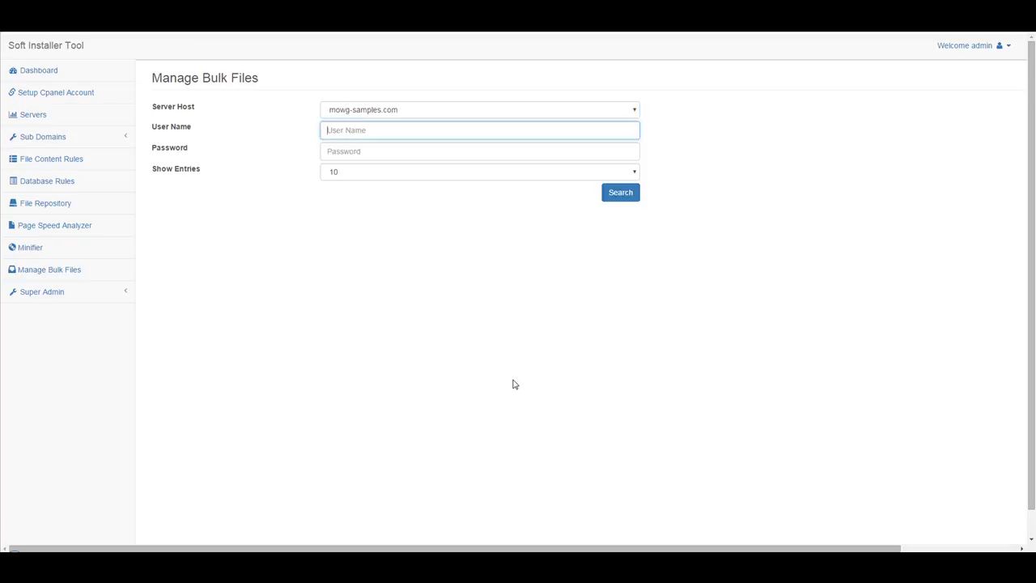
Enter the account user name and password, show 500 entries, and search for zip files.
type("mowgsamp")
key("Tab")
type("m1")
left_click(415, 171)
left_click(400, 253)
left_click(618, 195)
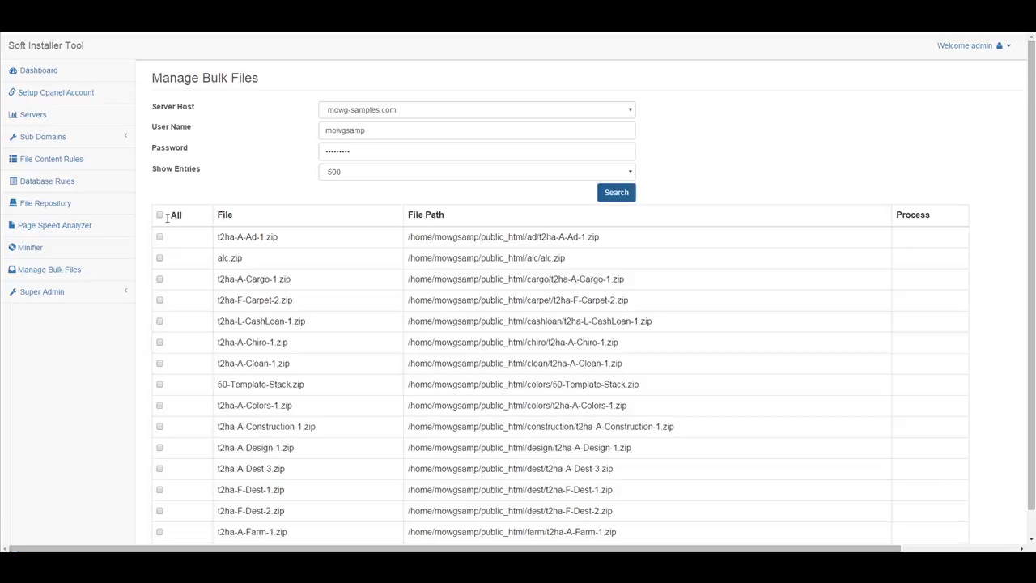
Tick all zip files, then untick t2ha-L-Gym-1.zip and t2ha-A-Farm-1.zip to keep them.
left_click(161, 216)
scroll(768, 235, "down", 2)
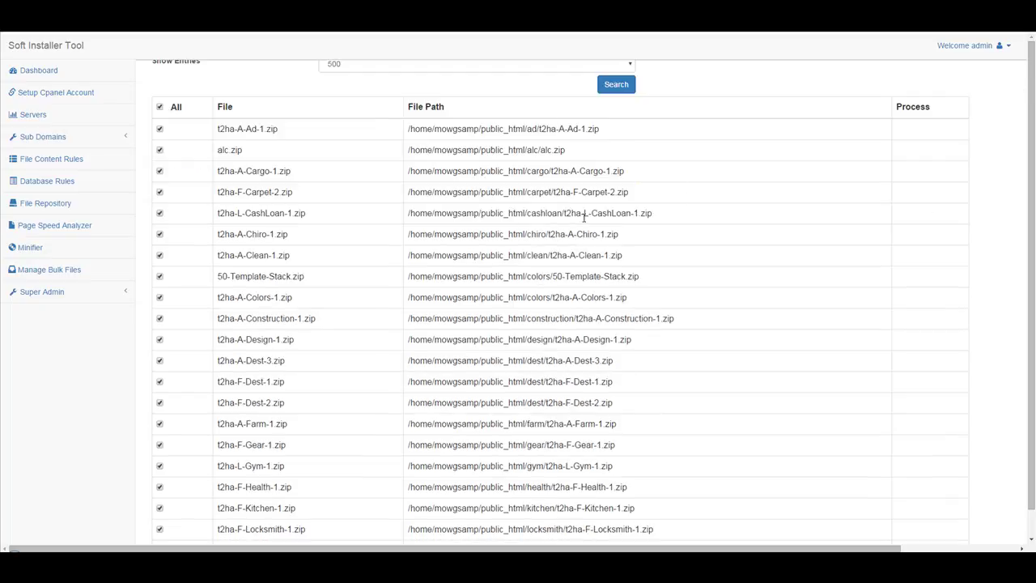
mouse_move(490, 129)
left_mouse_down()
mouse_move(620, 131)
mouse_move(491, 150)
left_mouse_up()
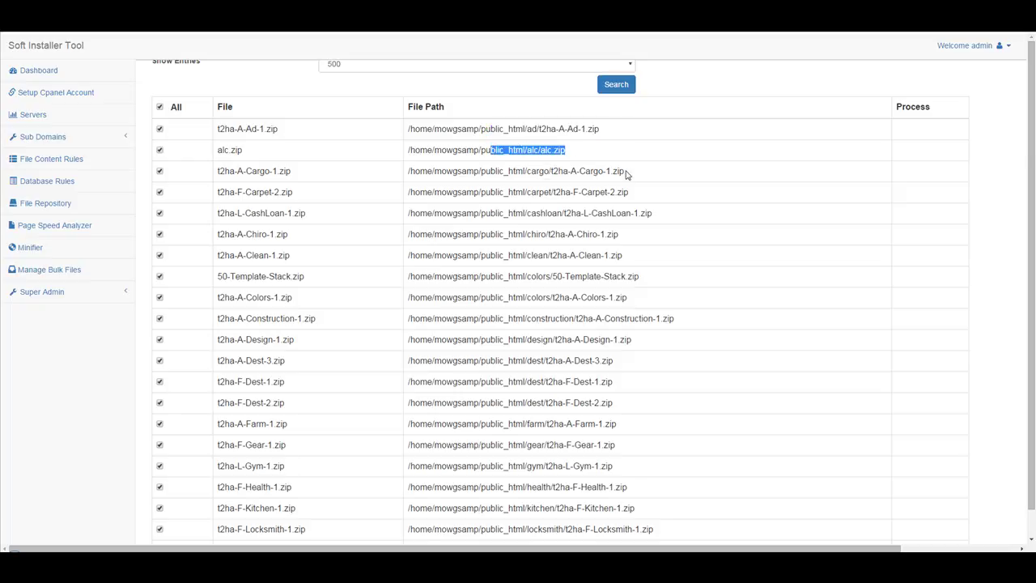
left_click_drag(627, 174, 532, 178)
left_click_drag(634, 198, 539, 194)
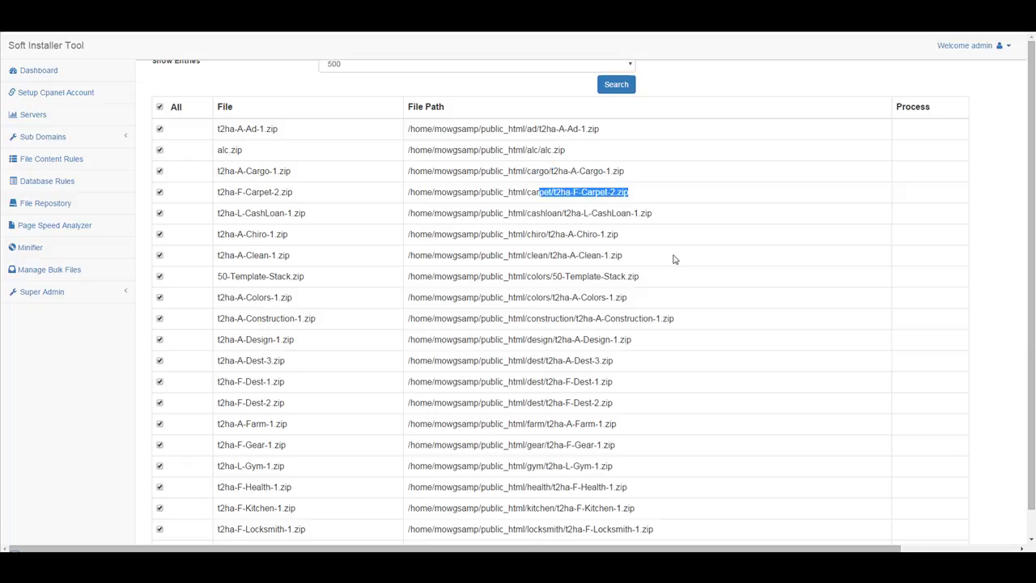
scroll(579, 251, "down", 3)
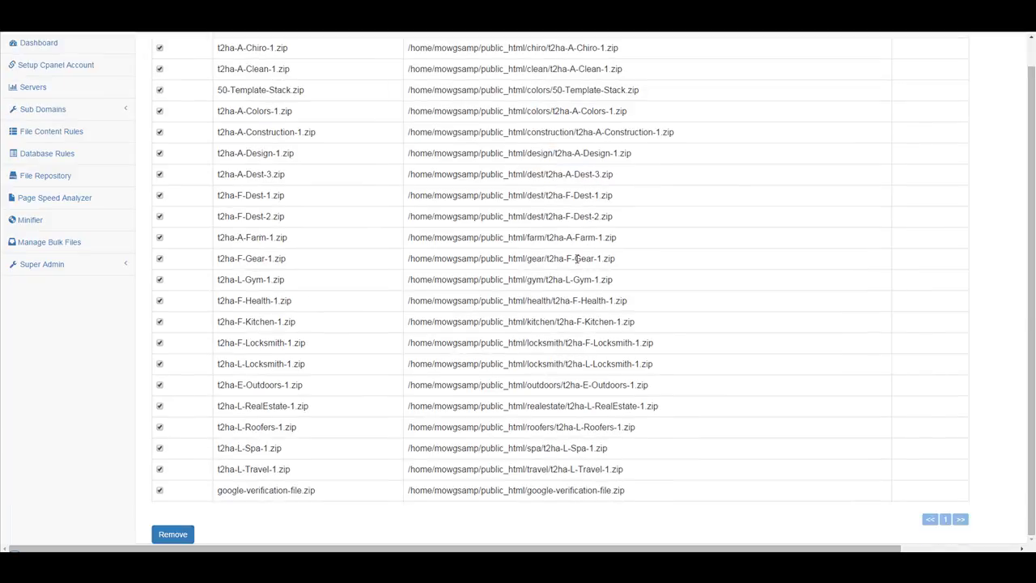
left_click(159, 280)
left_click_drag(586, 280, 484, 280)
left_click(645, 285)
Remove the ticked zip files, confirm with OK, and search again to refresh the list.
left_click(171, 533)
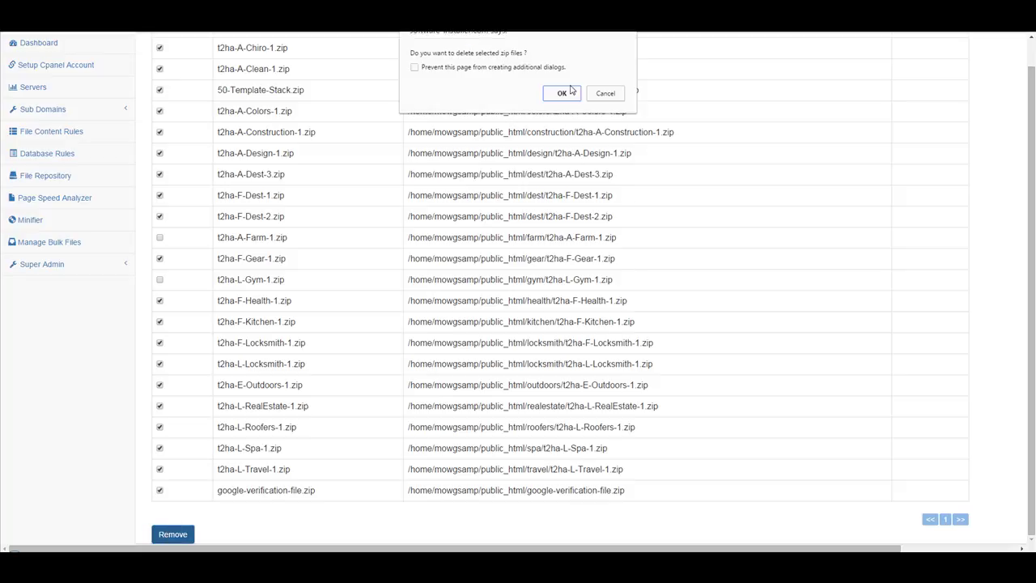
left_click(562, 95)
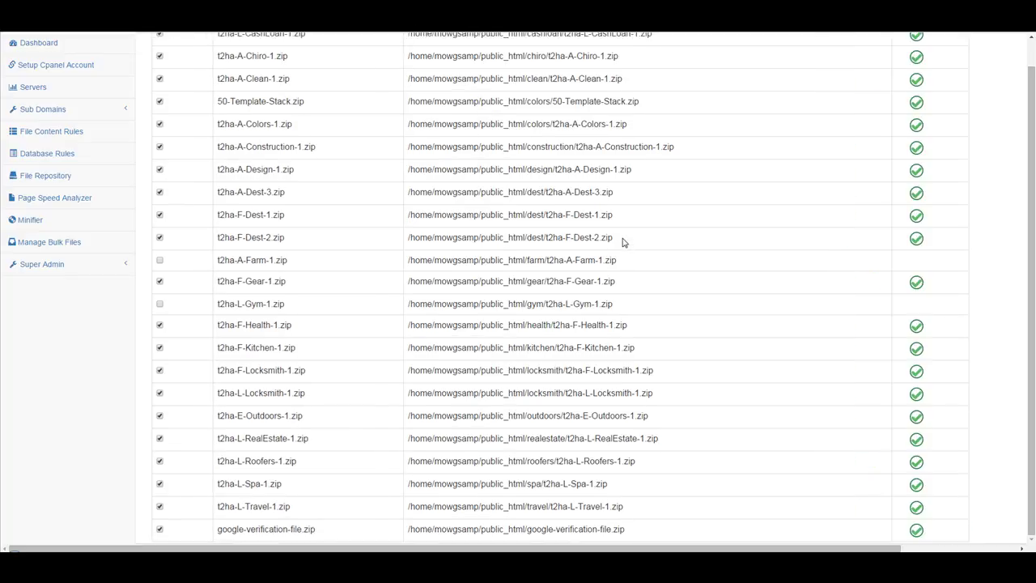
scroll(623, 245, "down", 1)
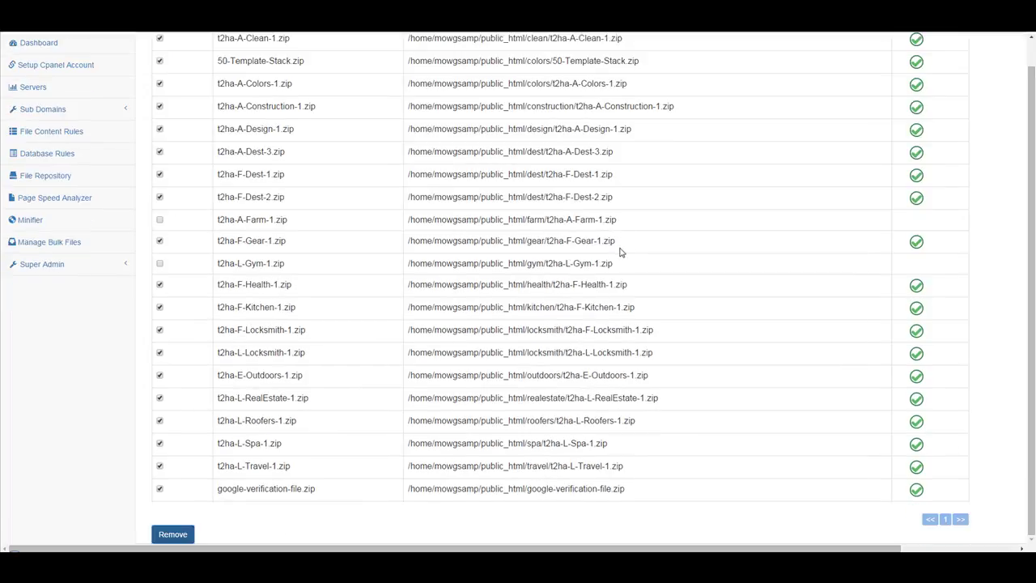
scroll(259, 219, "up", 5)
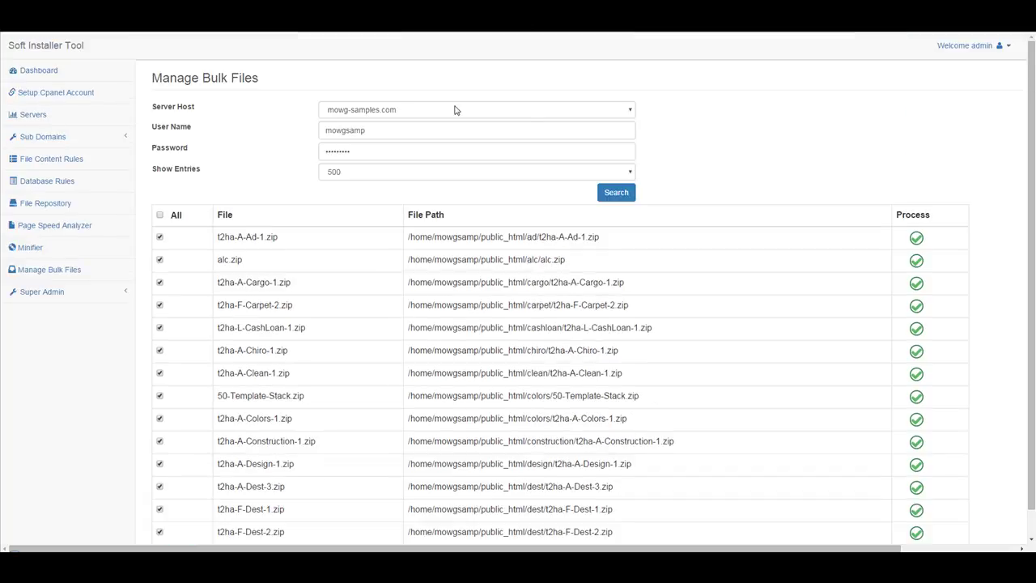
left_click(618, 195)
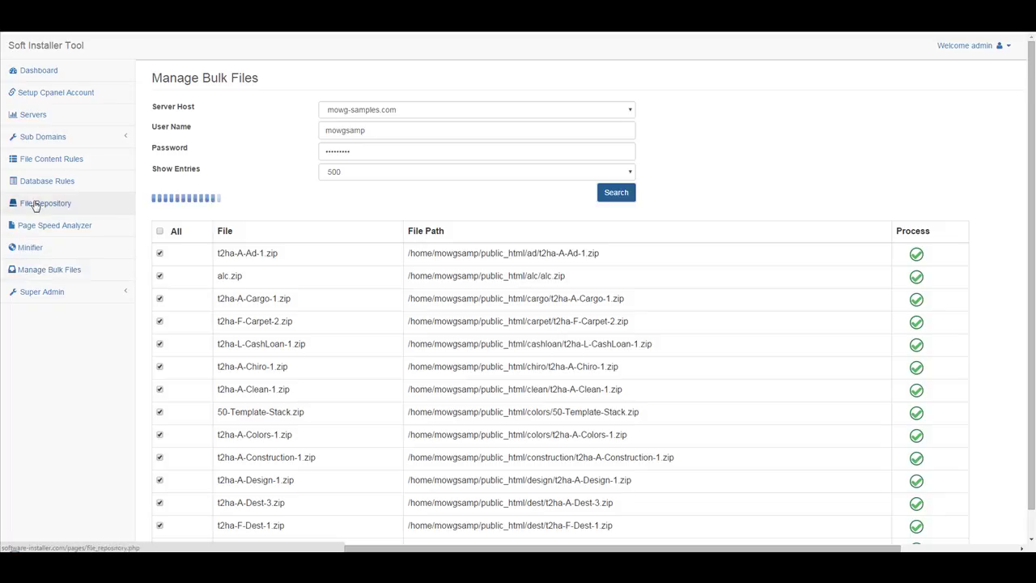
Open Sub Domains > Manage Sub Domains and pick mowg-samples.com as the server host.
left_click(44, 138)
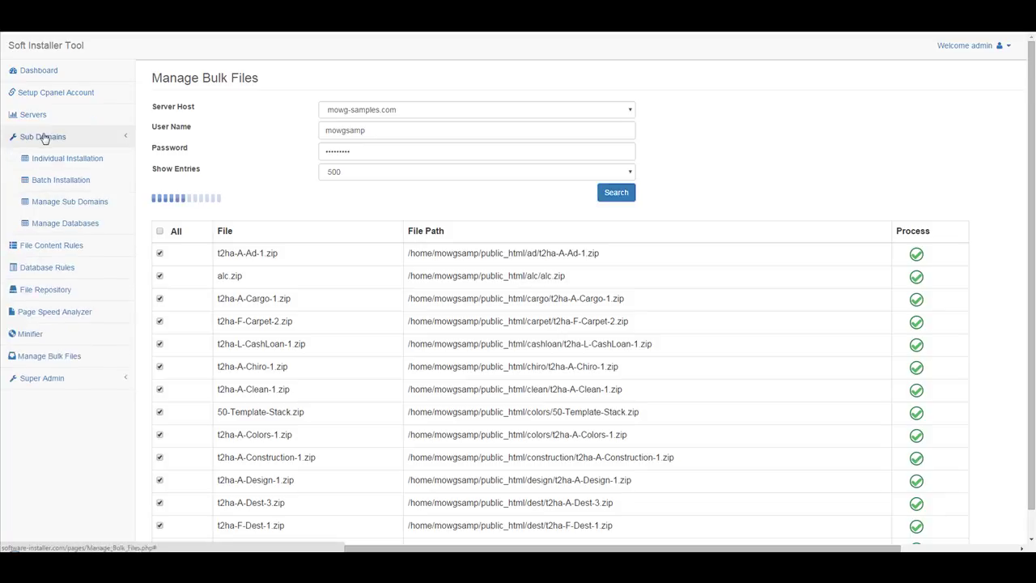
left_click(57, 202)
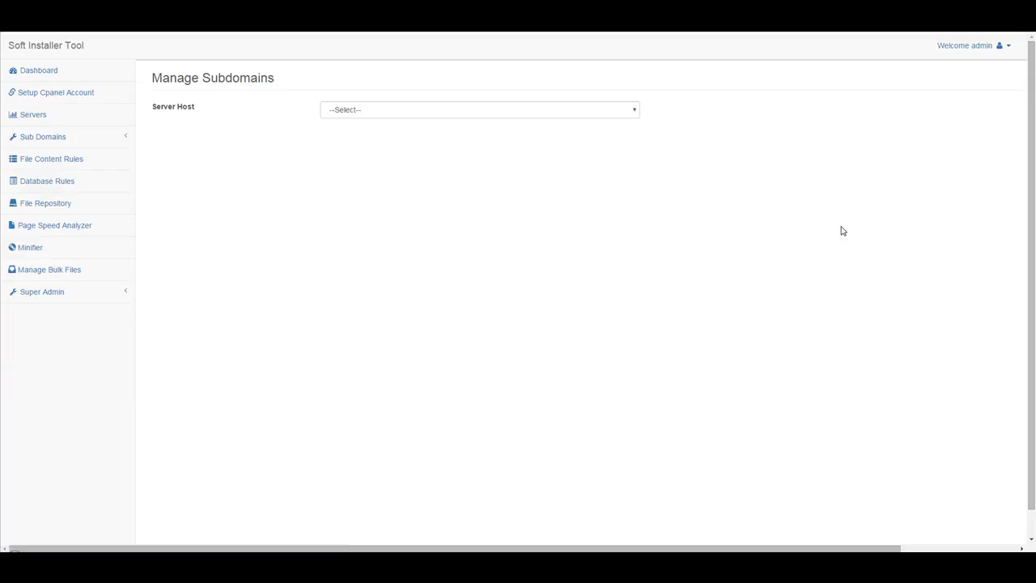
left_click(437, 115)
scroll(459, 162, "down", 3)
scroll(459, 168, "down", 10)
scroll(455, 178, "up", 4)
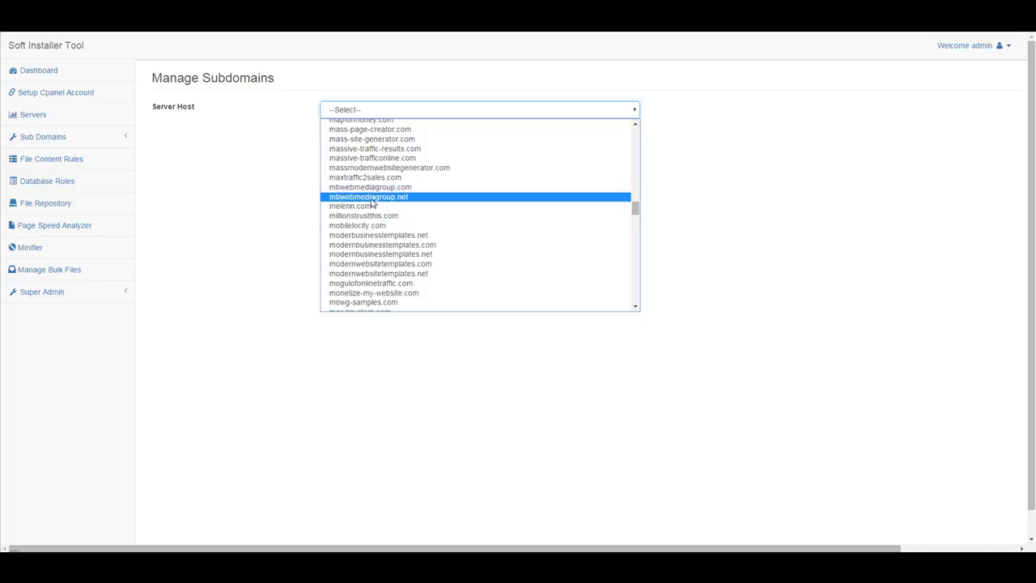
scroll(373, 219, "up", 4)
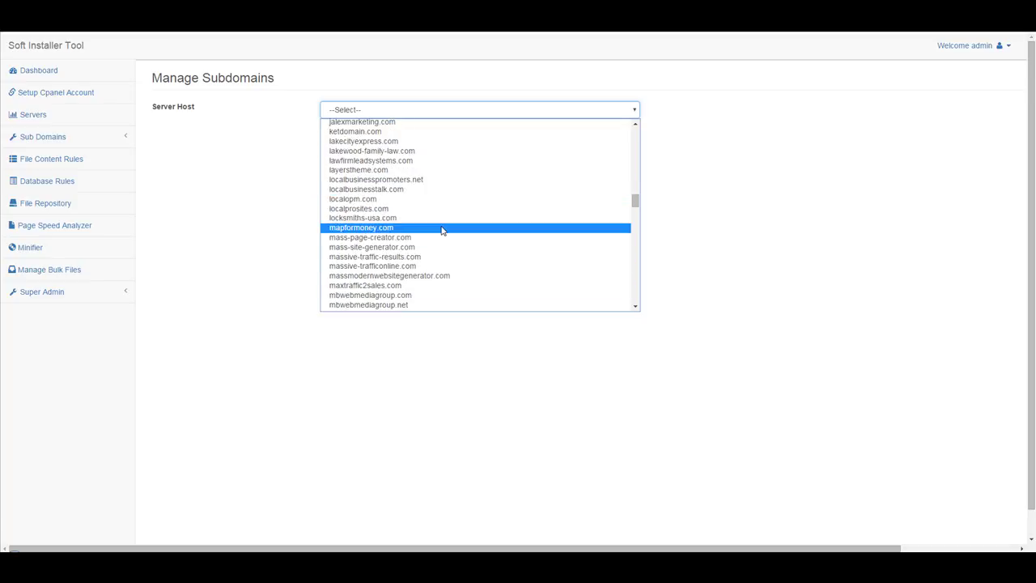
scroll(441, 231, "down", 4)
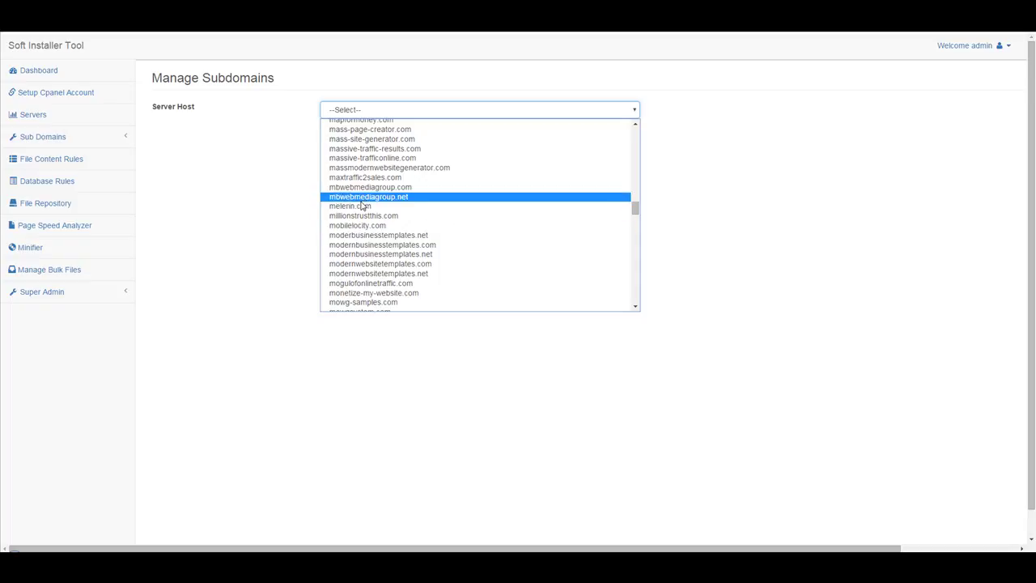
left_click(378, 304)
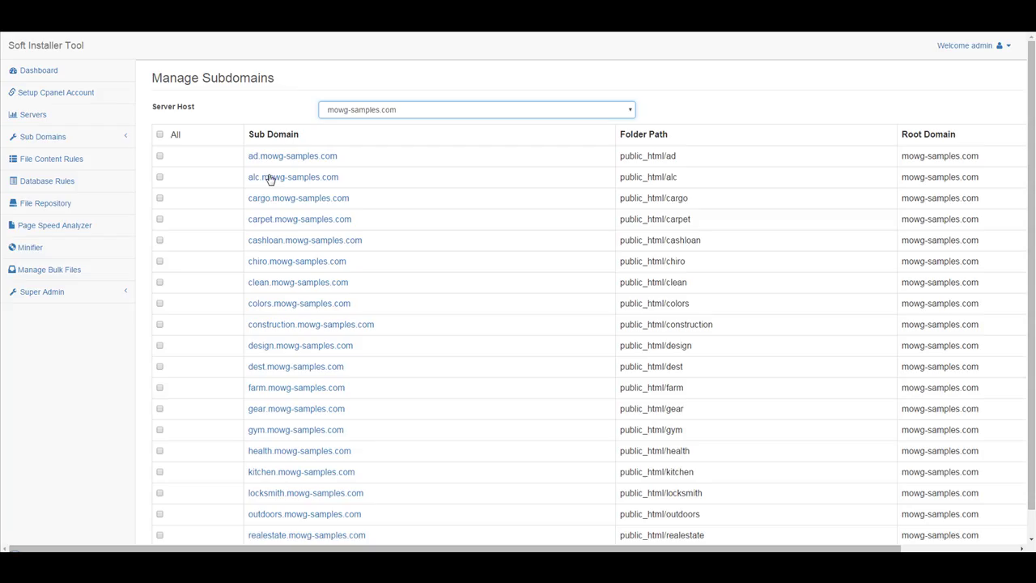
Tick every mowg-samples.com subdomain and turn off Delete Domain Files.
left_click(159, 136)
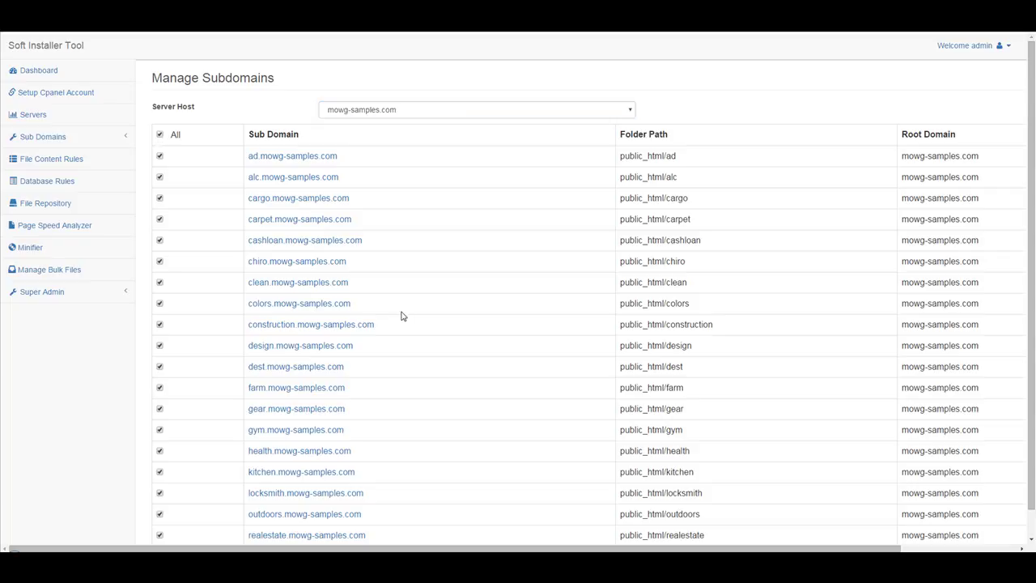
scroll(400, 319, "down", 2)
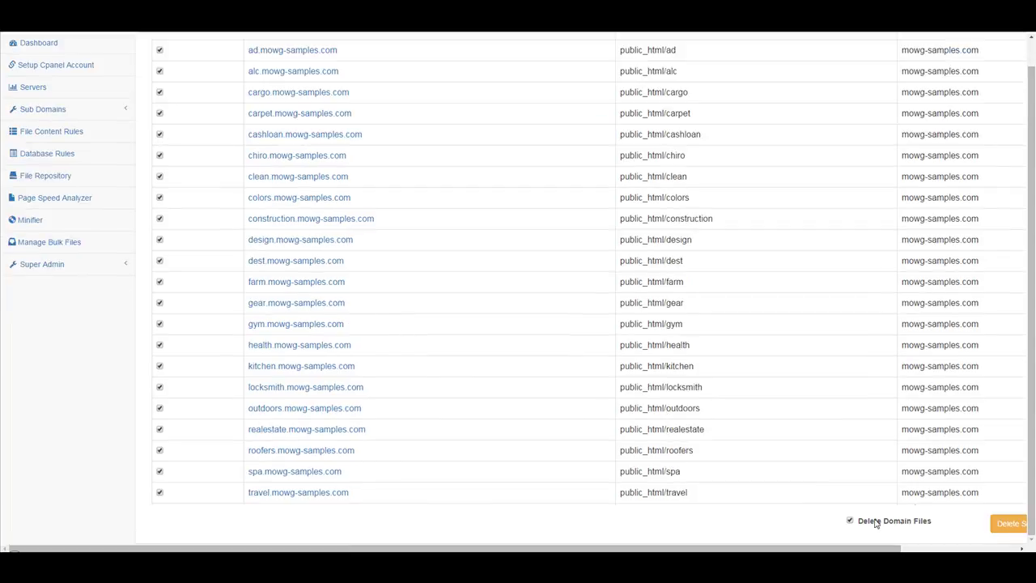
left_click(850, 520)
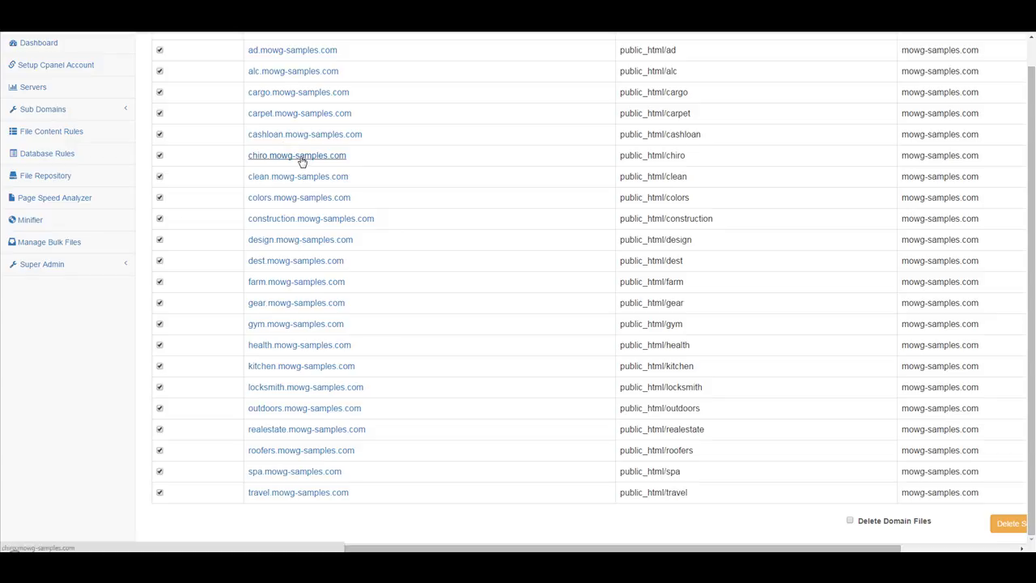
Highlight the chiro and construction folder paths and the construction subdomain name.
left_click_drag(689, 159, 616, 154)
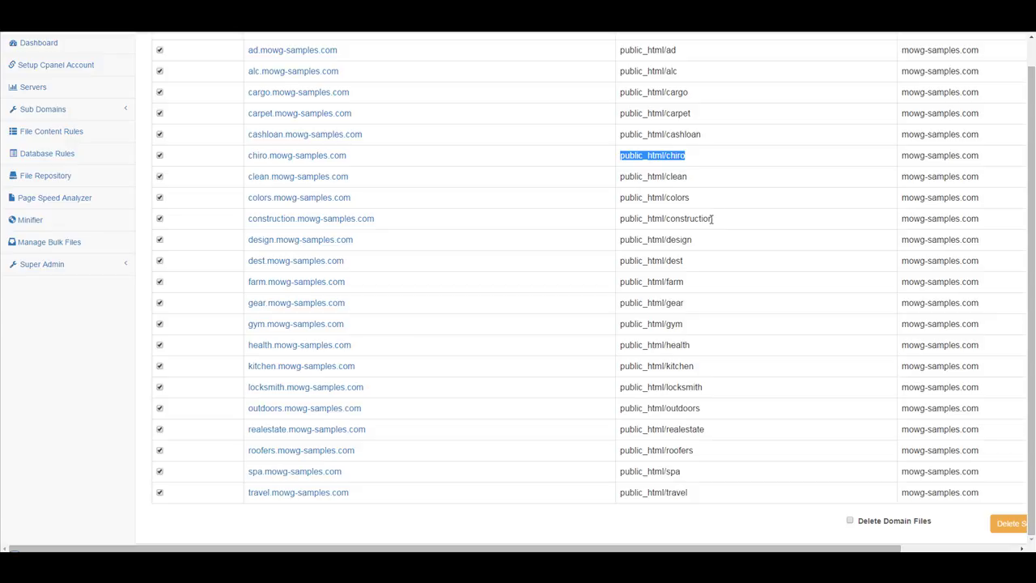
left_click_drag(712, 219, 630, 219)
left_click_drag(397, 222, 246, 219)
left_click(290, 251)
scroll(479, 339, "up", 1)
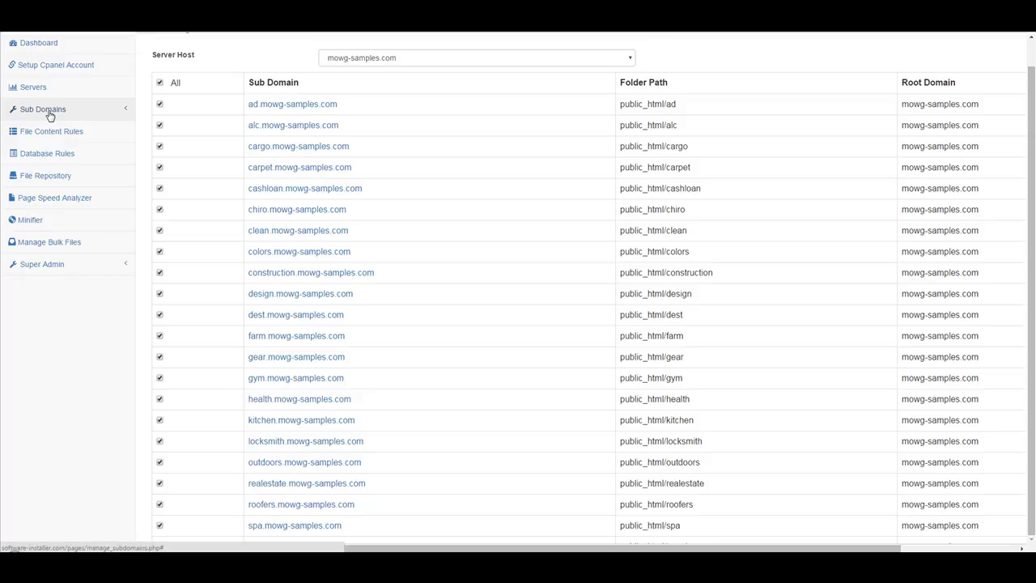
Turn on Delete Domain Files, then delete the ticked subdomains and confirm.
scroll(416, 260, "down", 2)
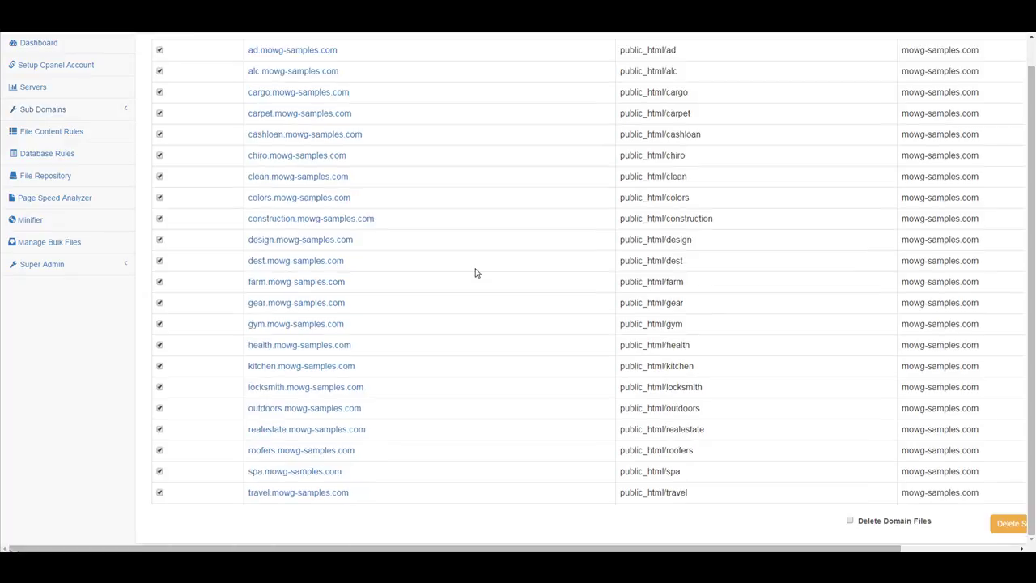
left_click(849, 521)
left_click(1010, 524)
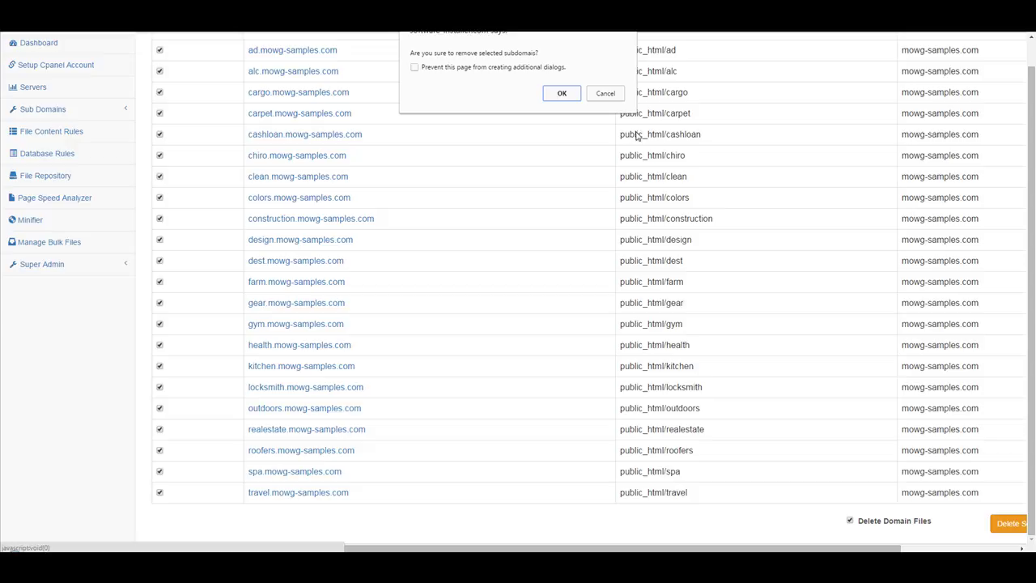
left_click(562, 94)
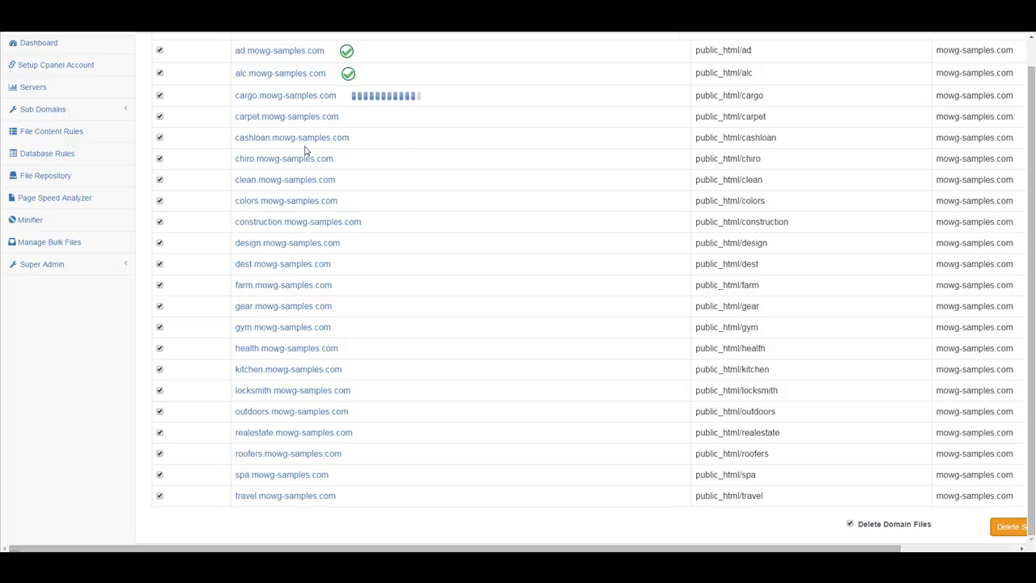
Open Manage Databases in a new tab and choose mowg-samples.com as the server host.
left_click(46, 112)
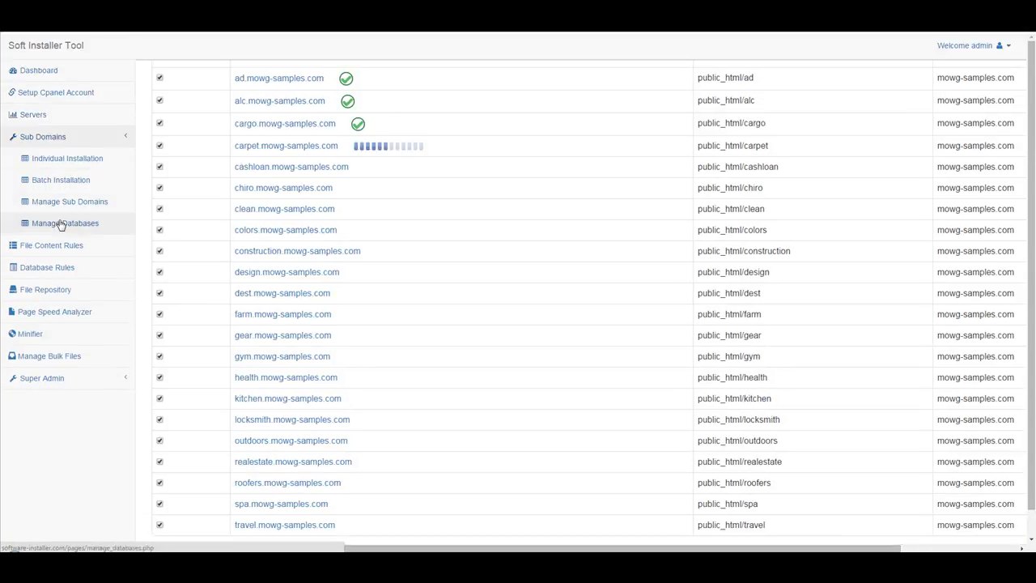
right_click(61, 226)
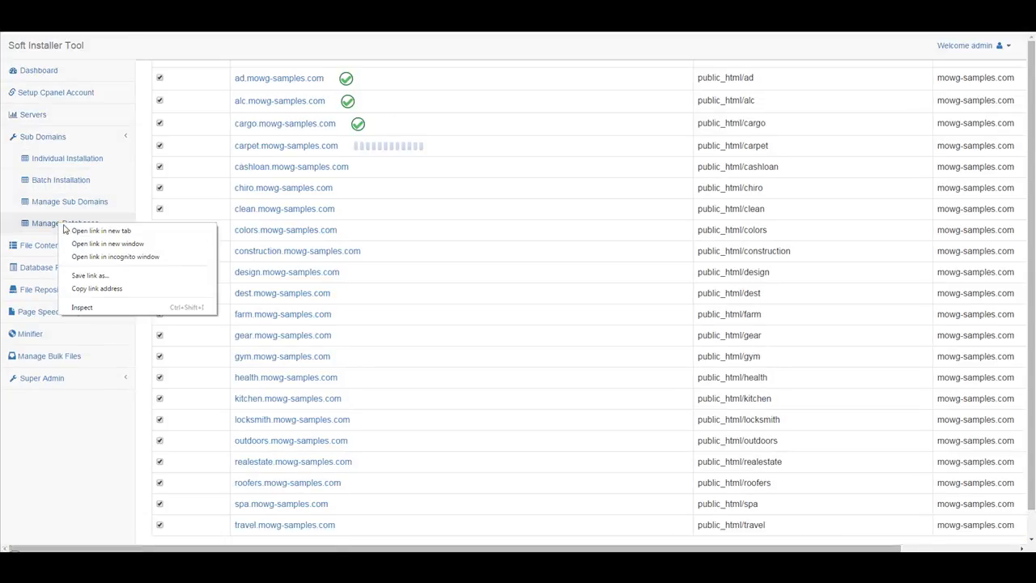
left_click(126, 232)
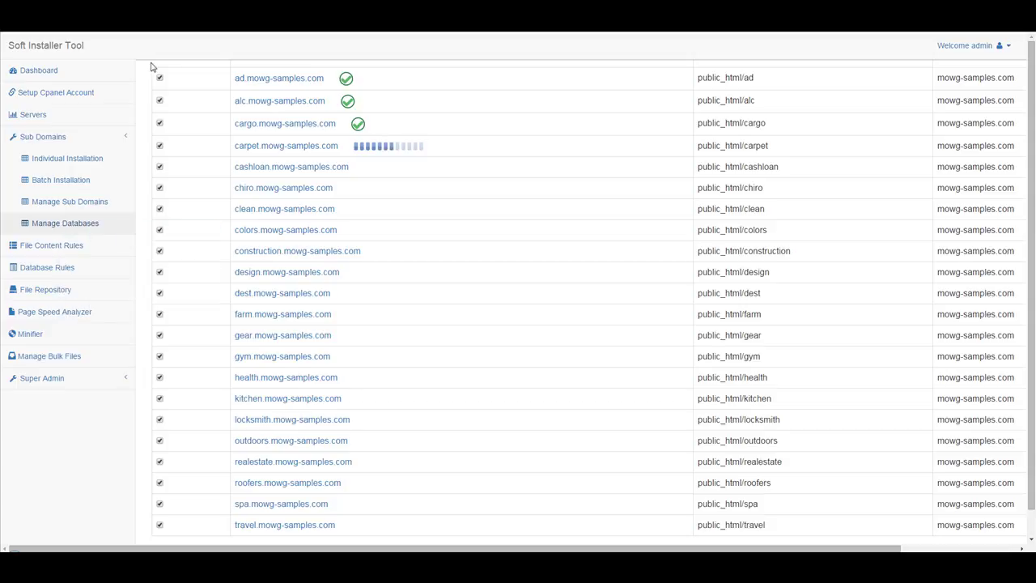
key("ctrl+Tab")
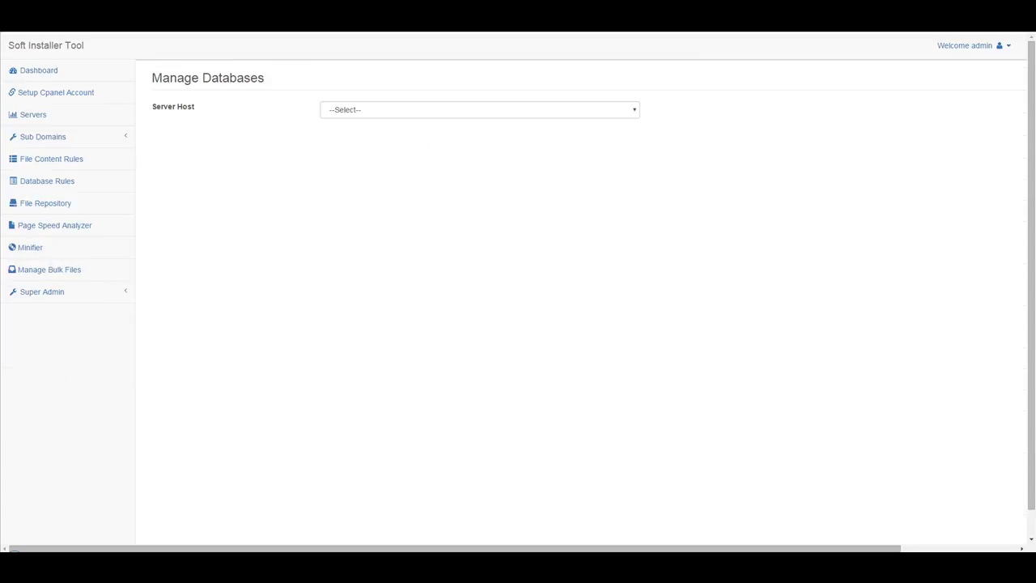
left_click(380, 114)
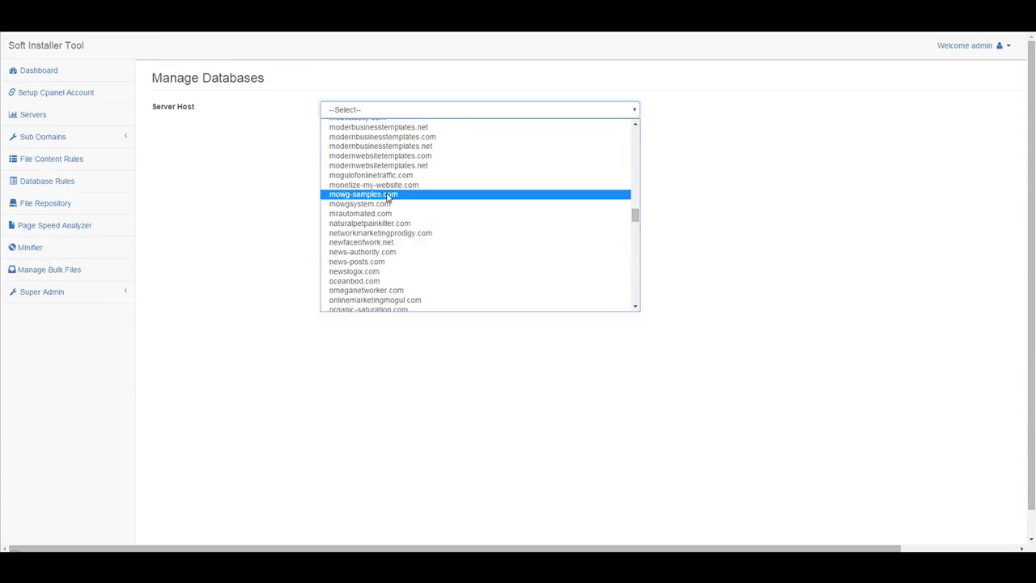
left_click(389, 243)
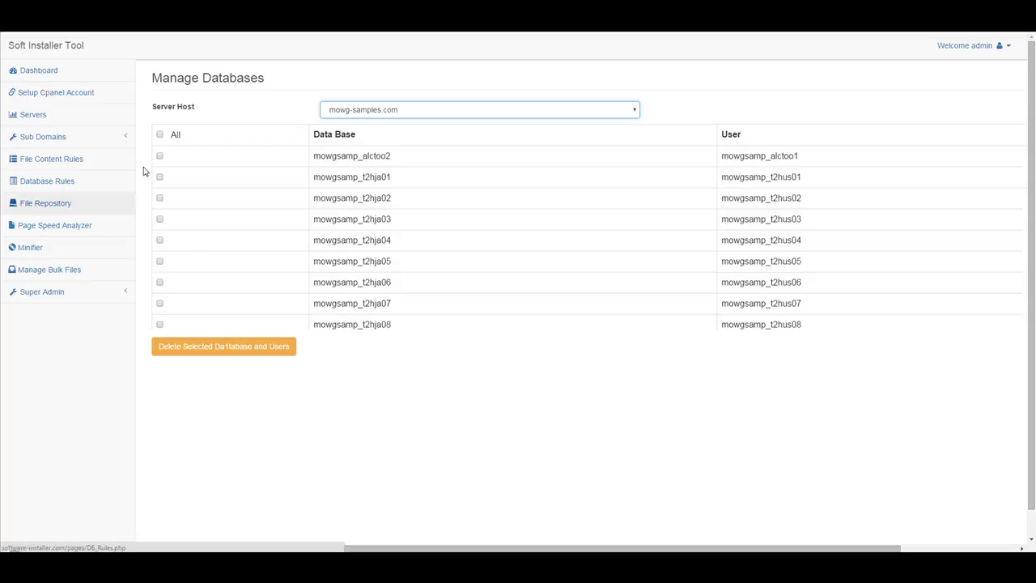
Tick all mowg-samples.com databases and users, then delete them and confirm.
left_click(160, 136)
scroll(467, 194, "down", 5)
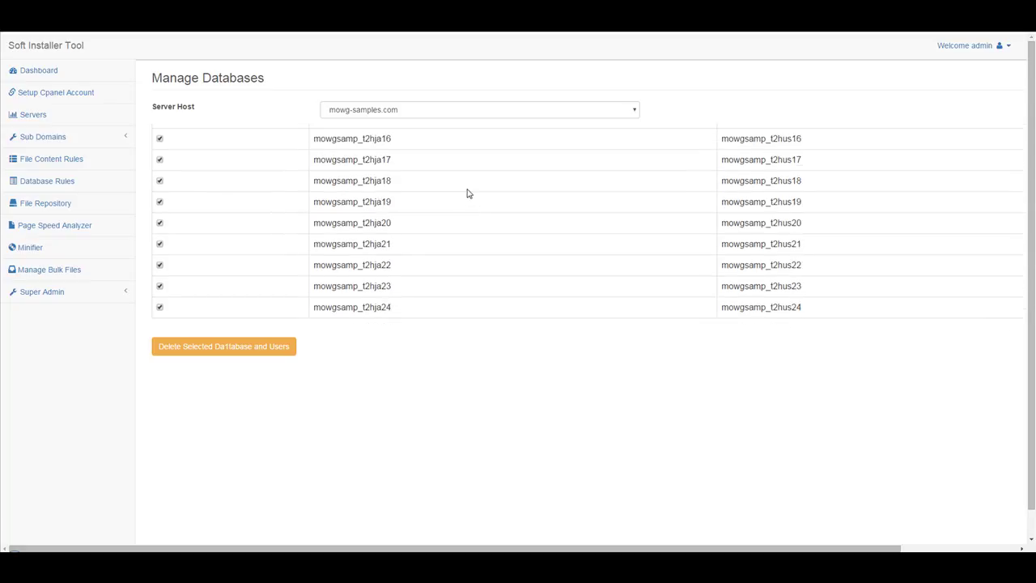
scroll(467, 193, "up", 5)
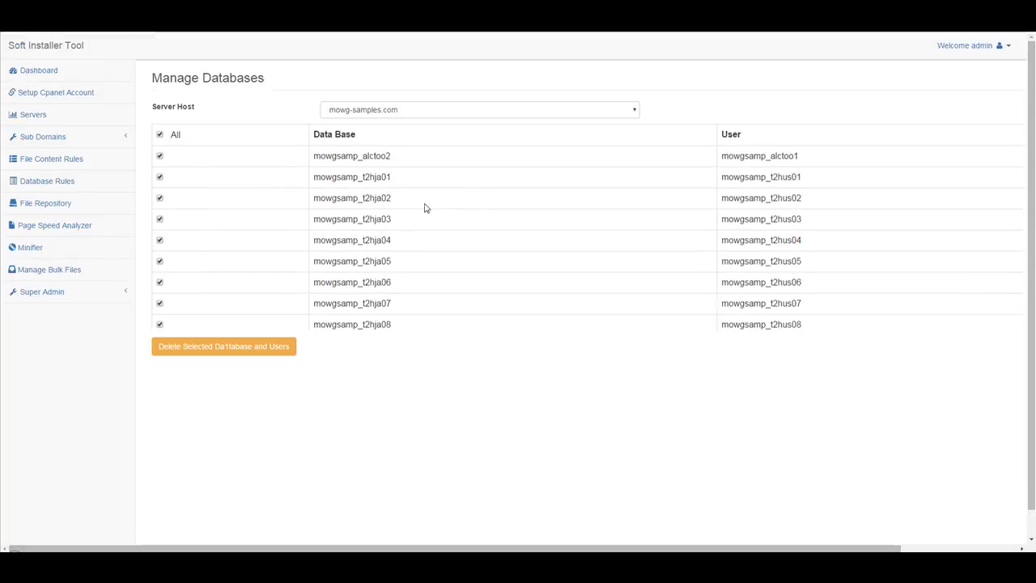
scroll(378, 238, "down", 5)
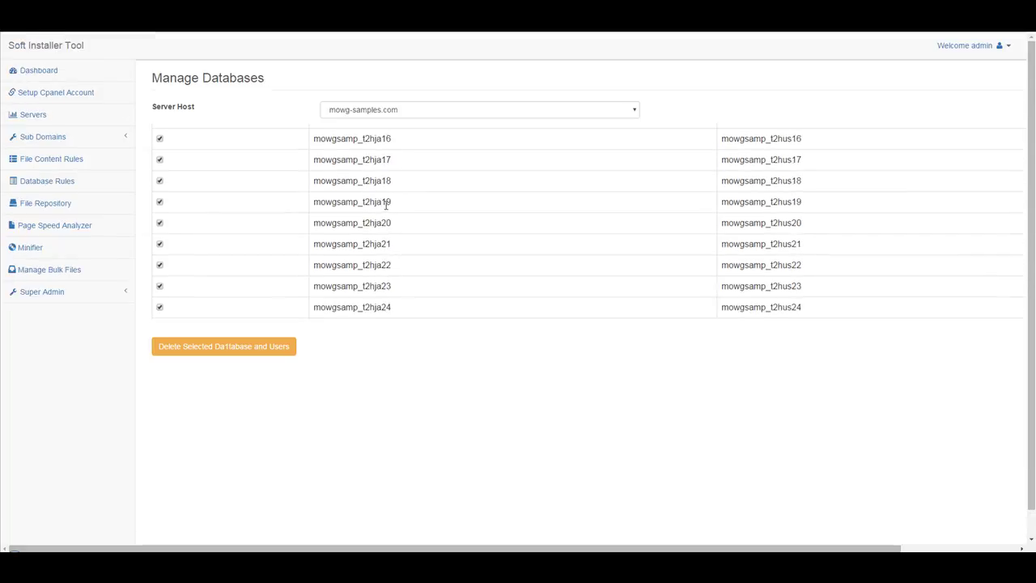
left_click(226, 351)
left_click(561, 94)
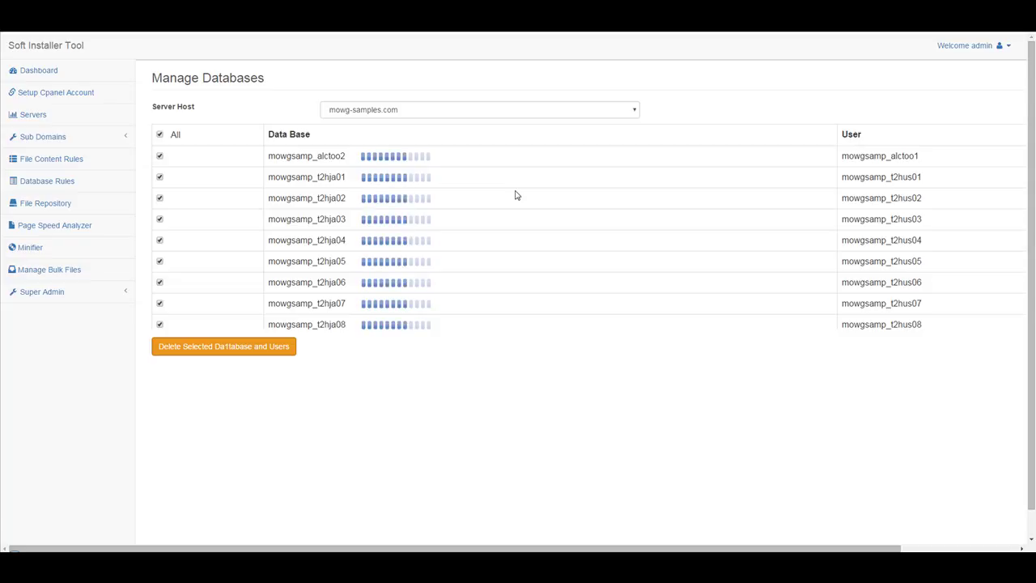
scroll(516, 196, "down", 3)
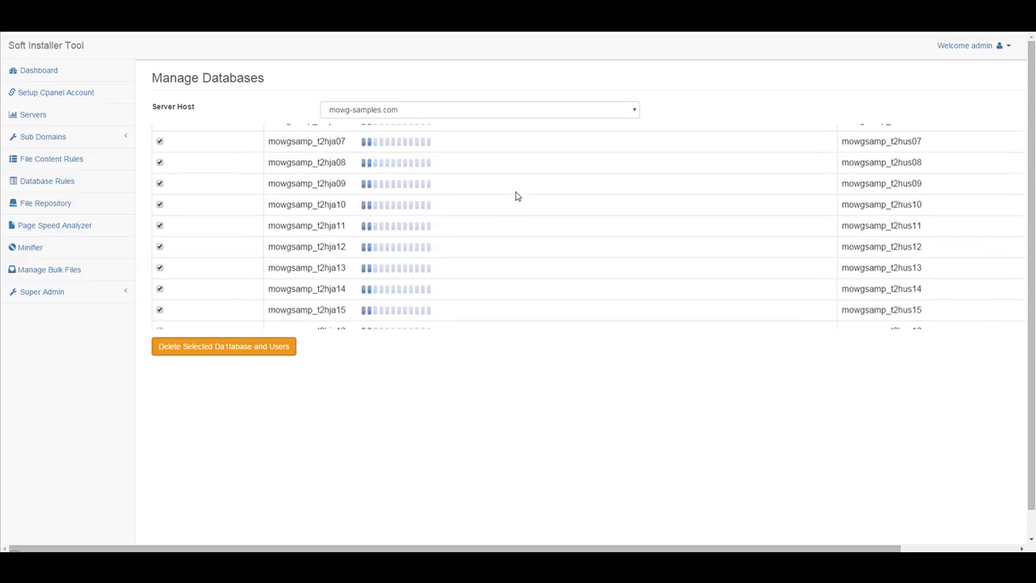
scroll(515, 196, "down", 5)
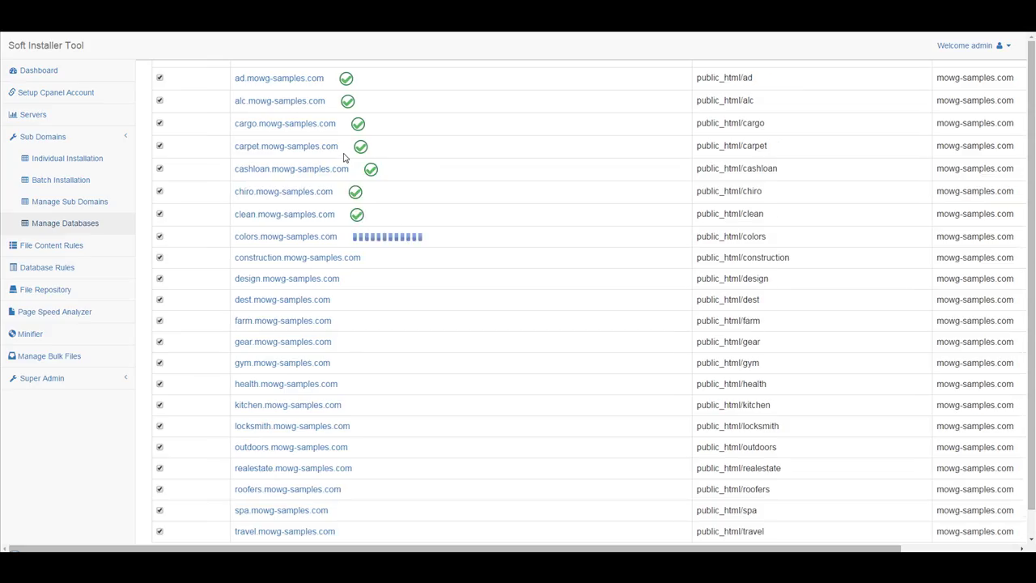
Close the extra Manage Databases tab to get back to the Manage Subdomains deletion progress.
scroll(328, 234, "down", 1)
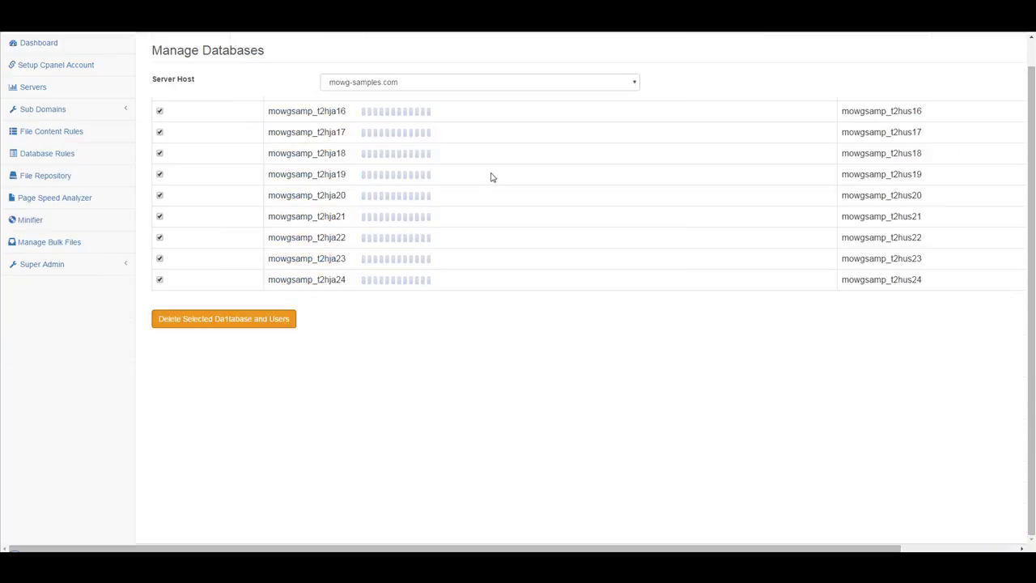
scroll(491, 176, "up", 6)
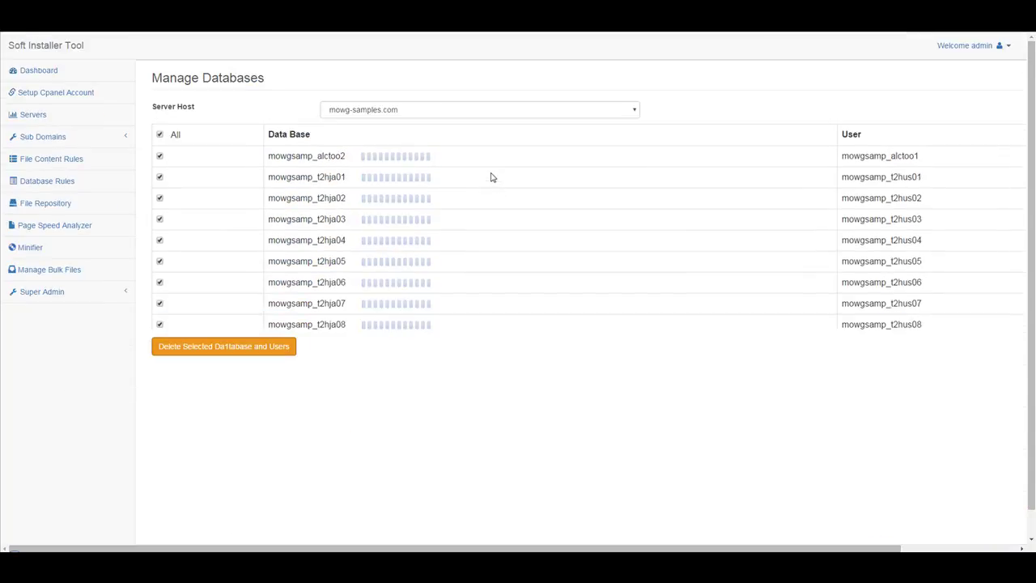
scroll(490, 176, "down", 6)
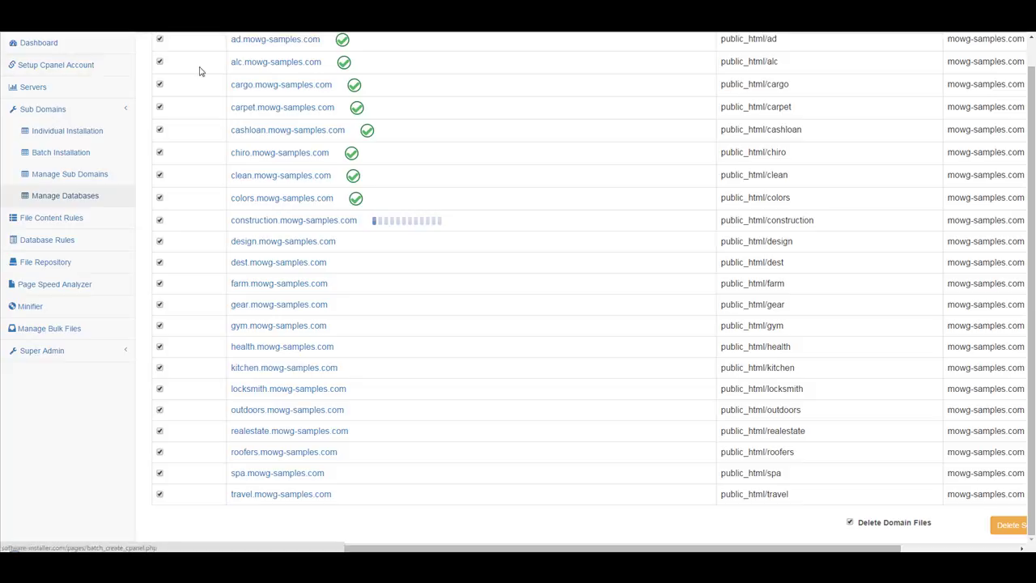
scroll(495, 165, "up", 2)
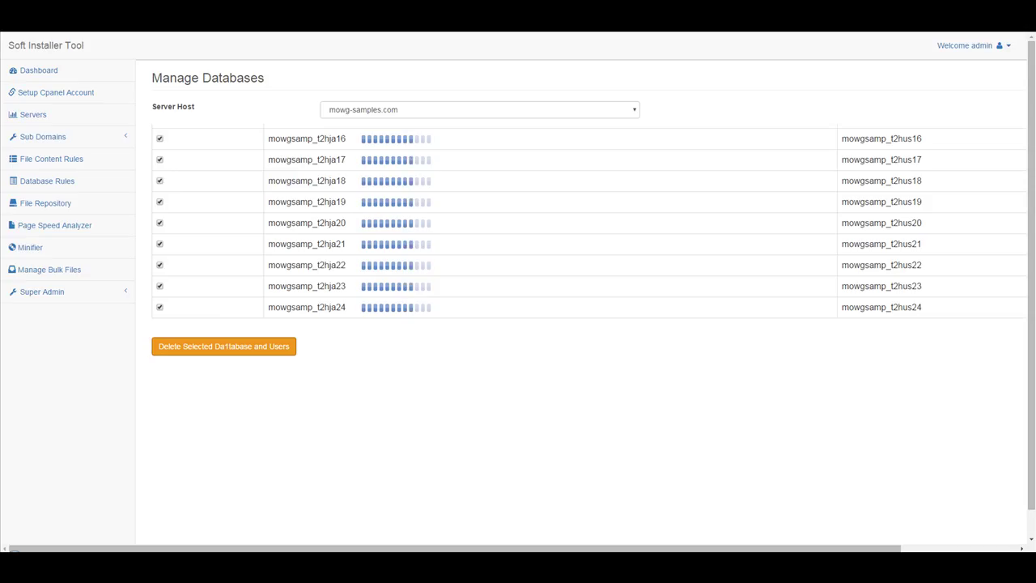
scroll(495, 199, "up", 3)
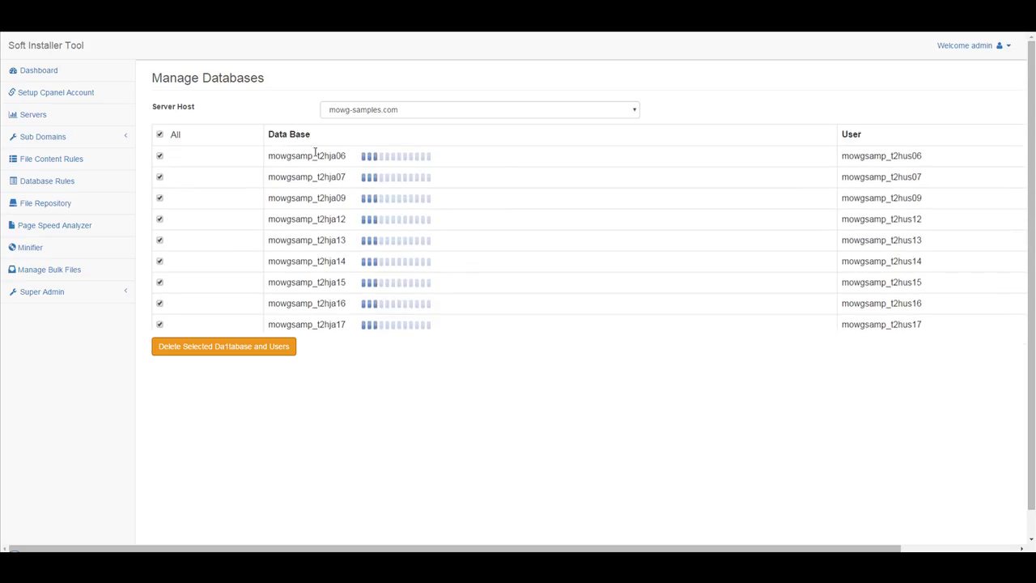
scroll(490, 175, "down", 3)
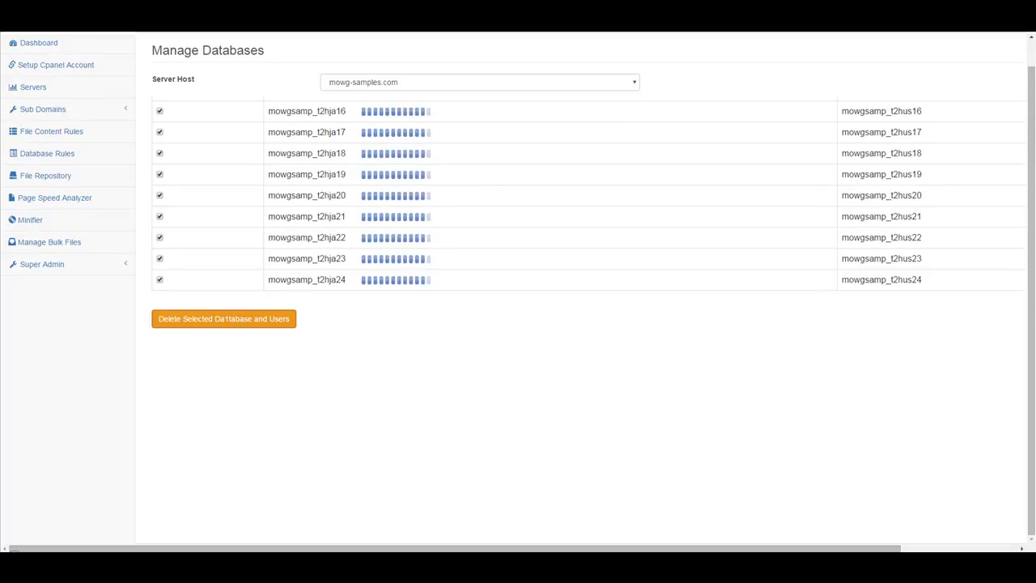
right_click(164, 31)
left_click(231, 101)
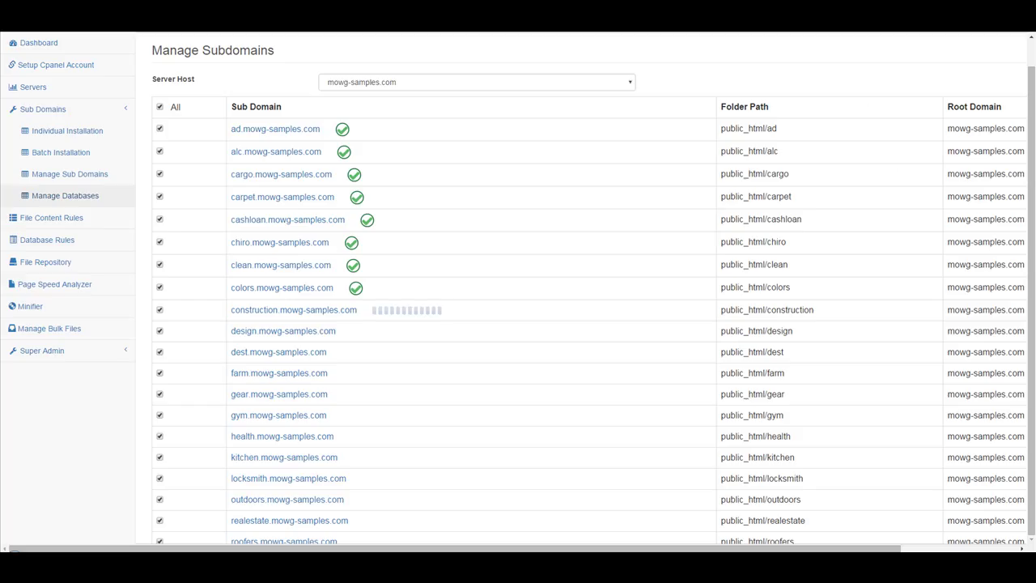
scroll(395, 292, "down", 2)
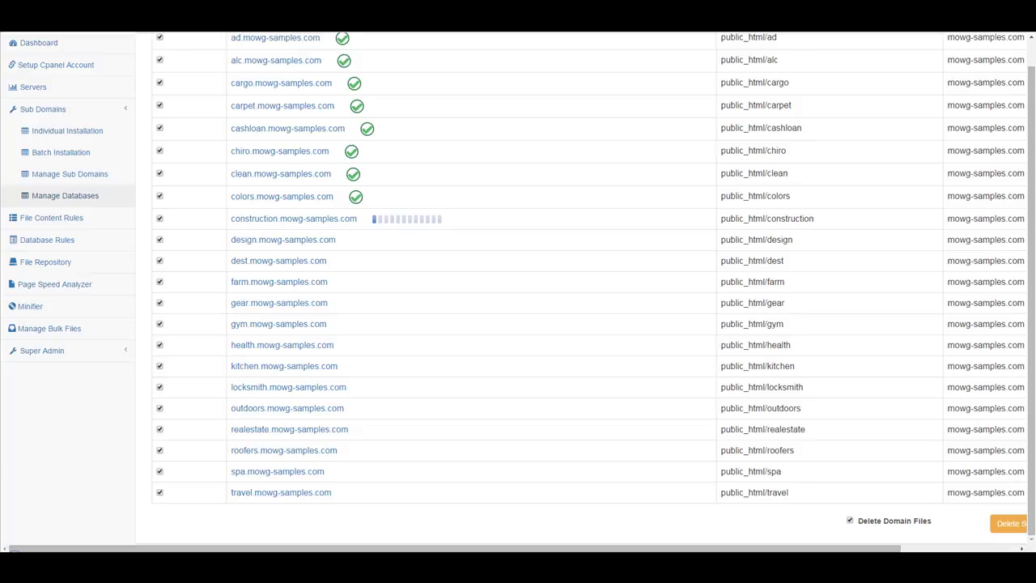
Let every subdomain through travel finish deleting, then dismiss the Process Completed alert.
left_click(65, 195)
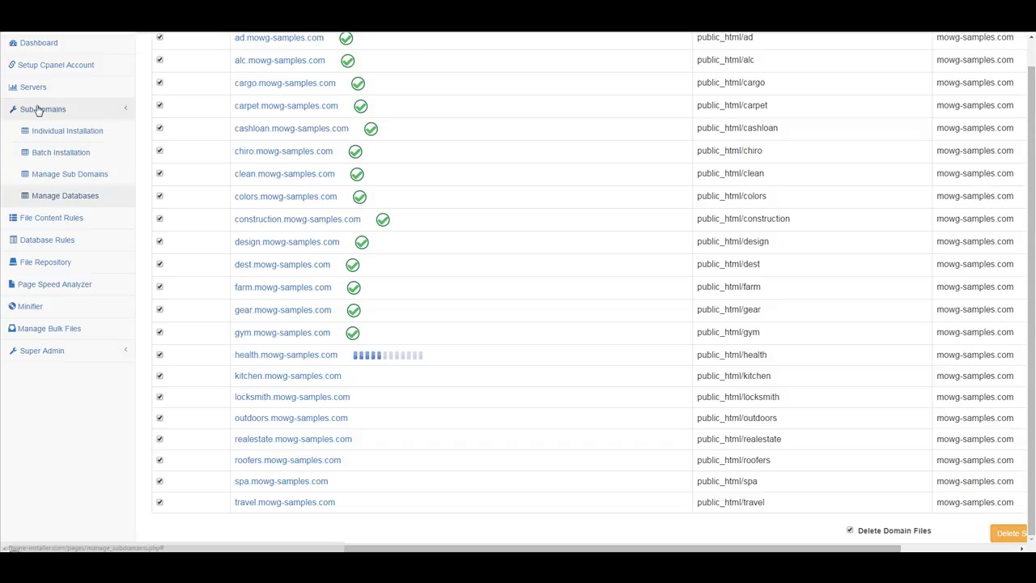
scroll(38, 129, "up", 1)
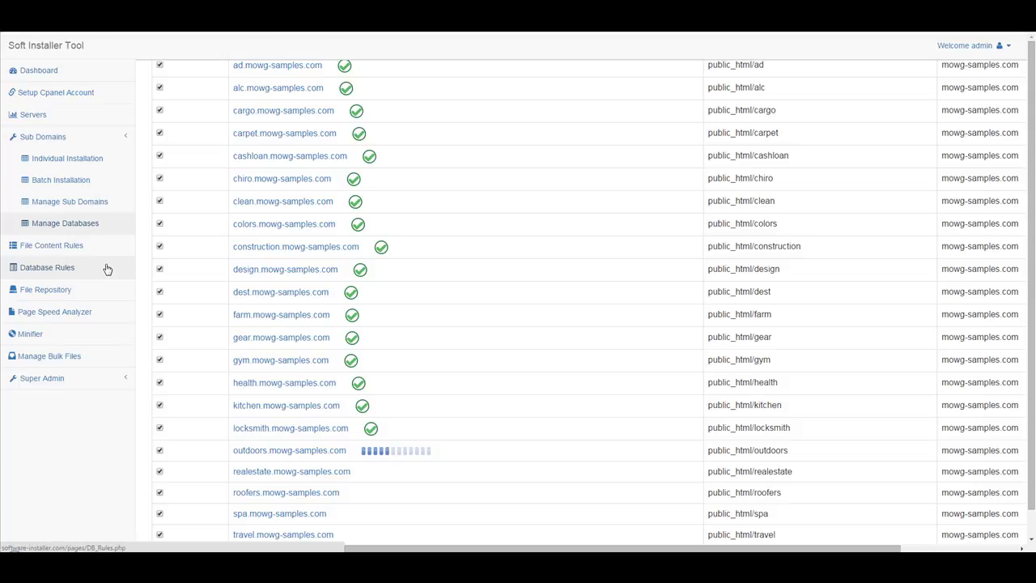
scroll(174, 171, "up", 2)
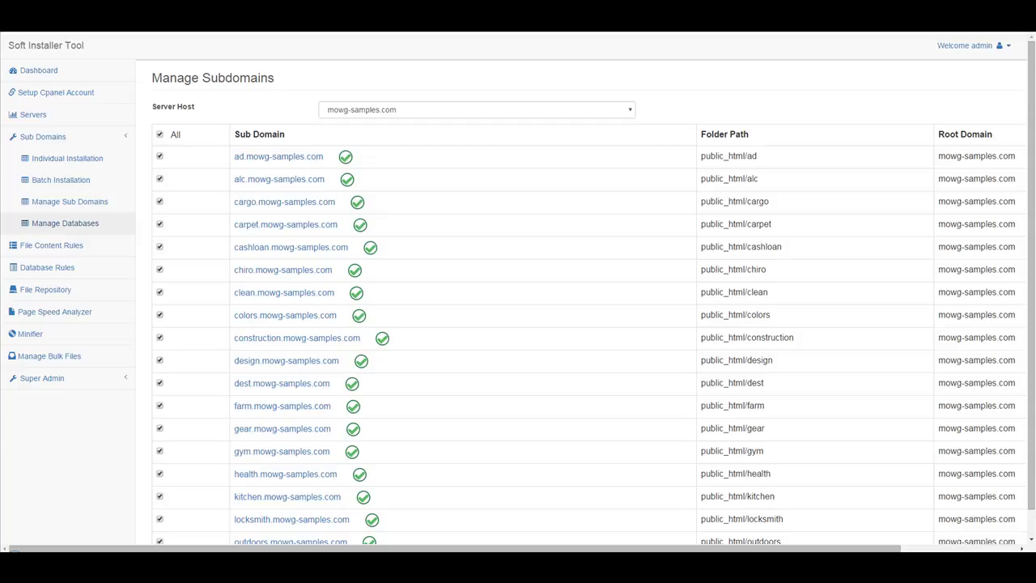
scroll(541, 133, "down", 2)
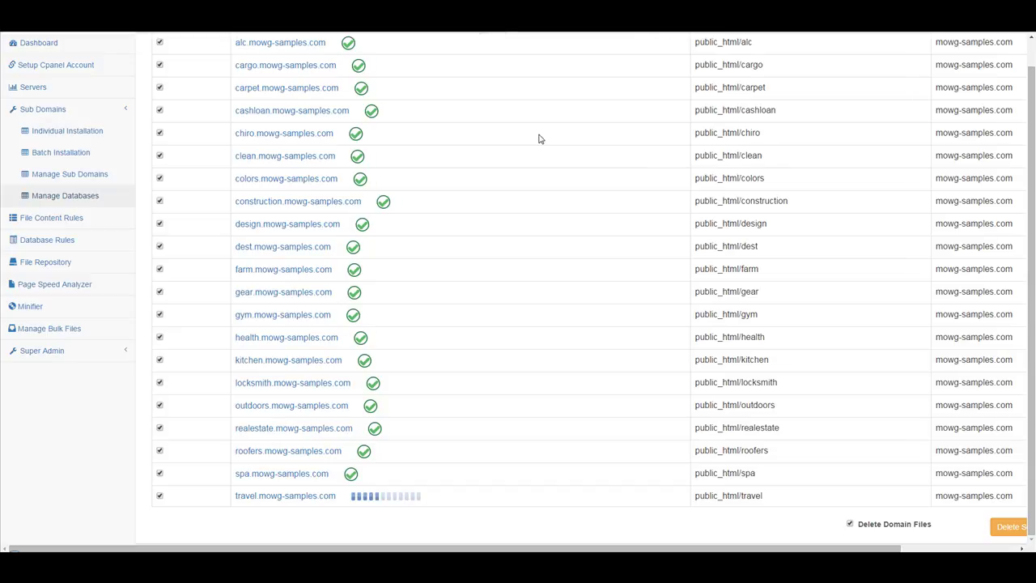
left_click(603, 92)
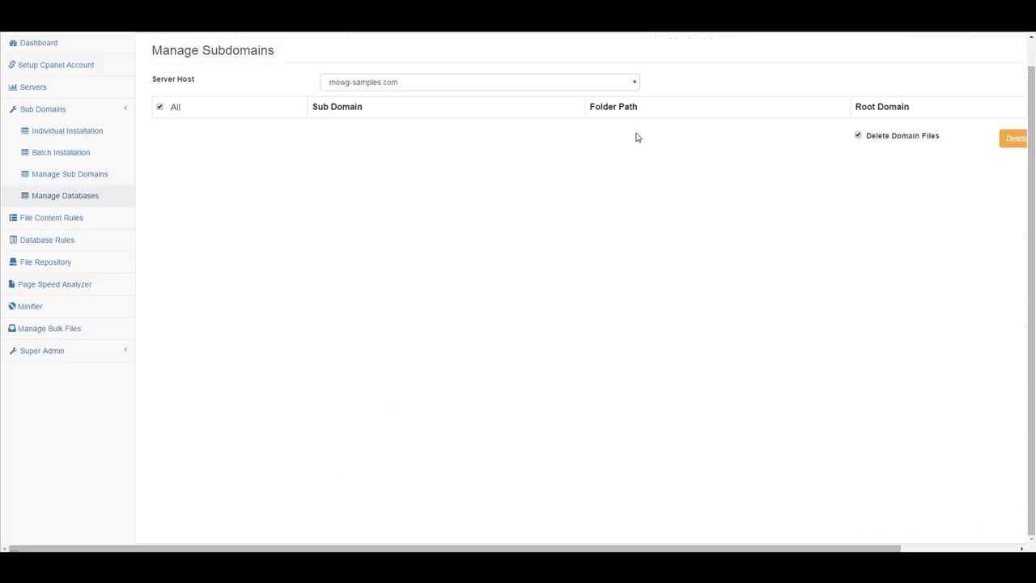
Return to the Dashboard from the left sidebar.
scroll(603, 148, "up", 1)
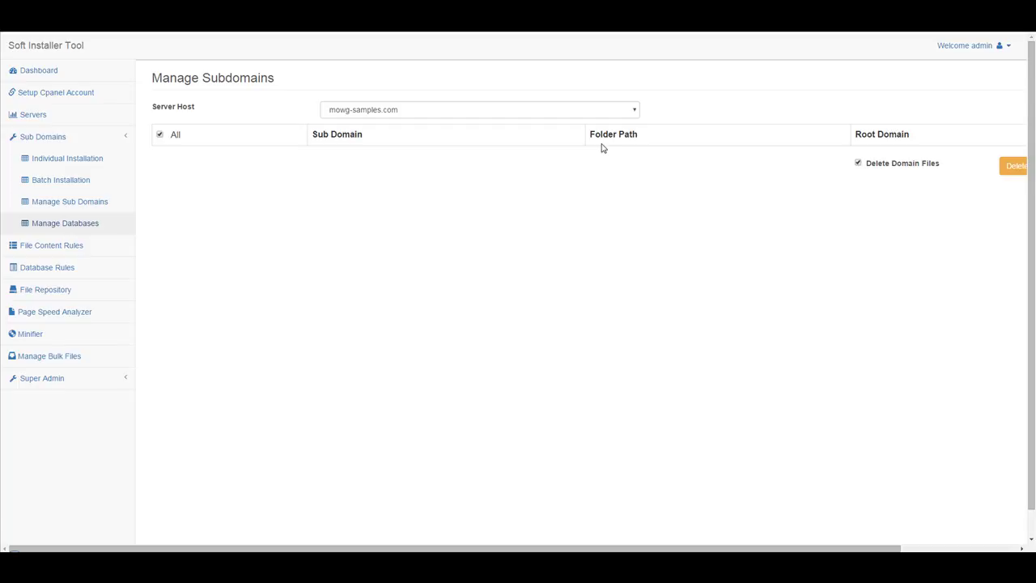
left_click(40, 72)
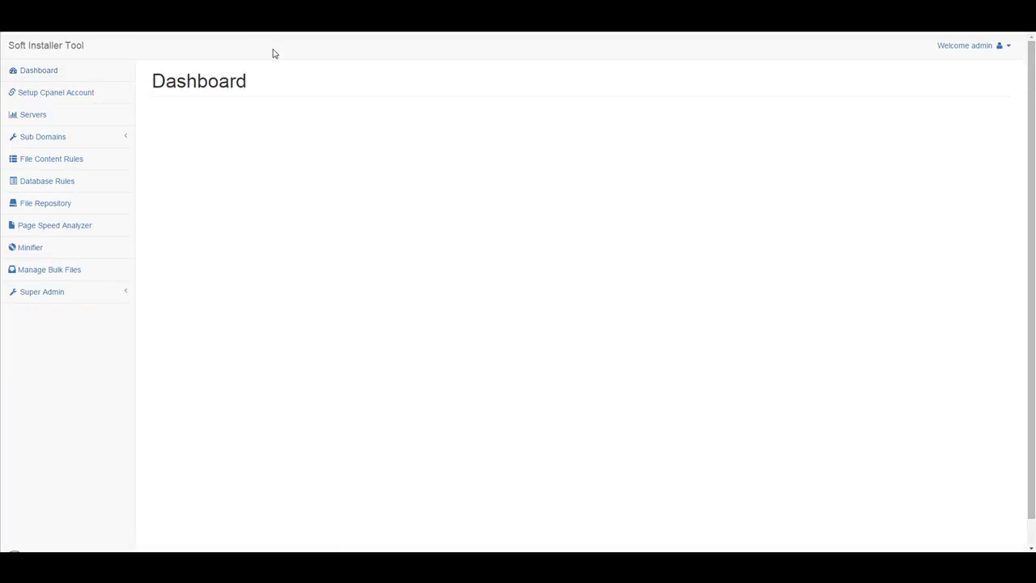